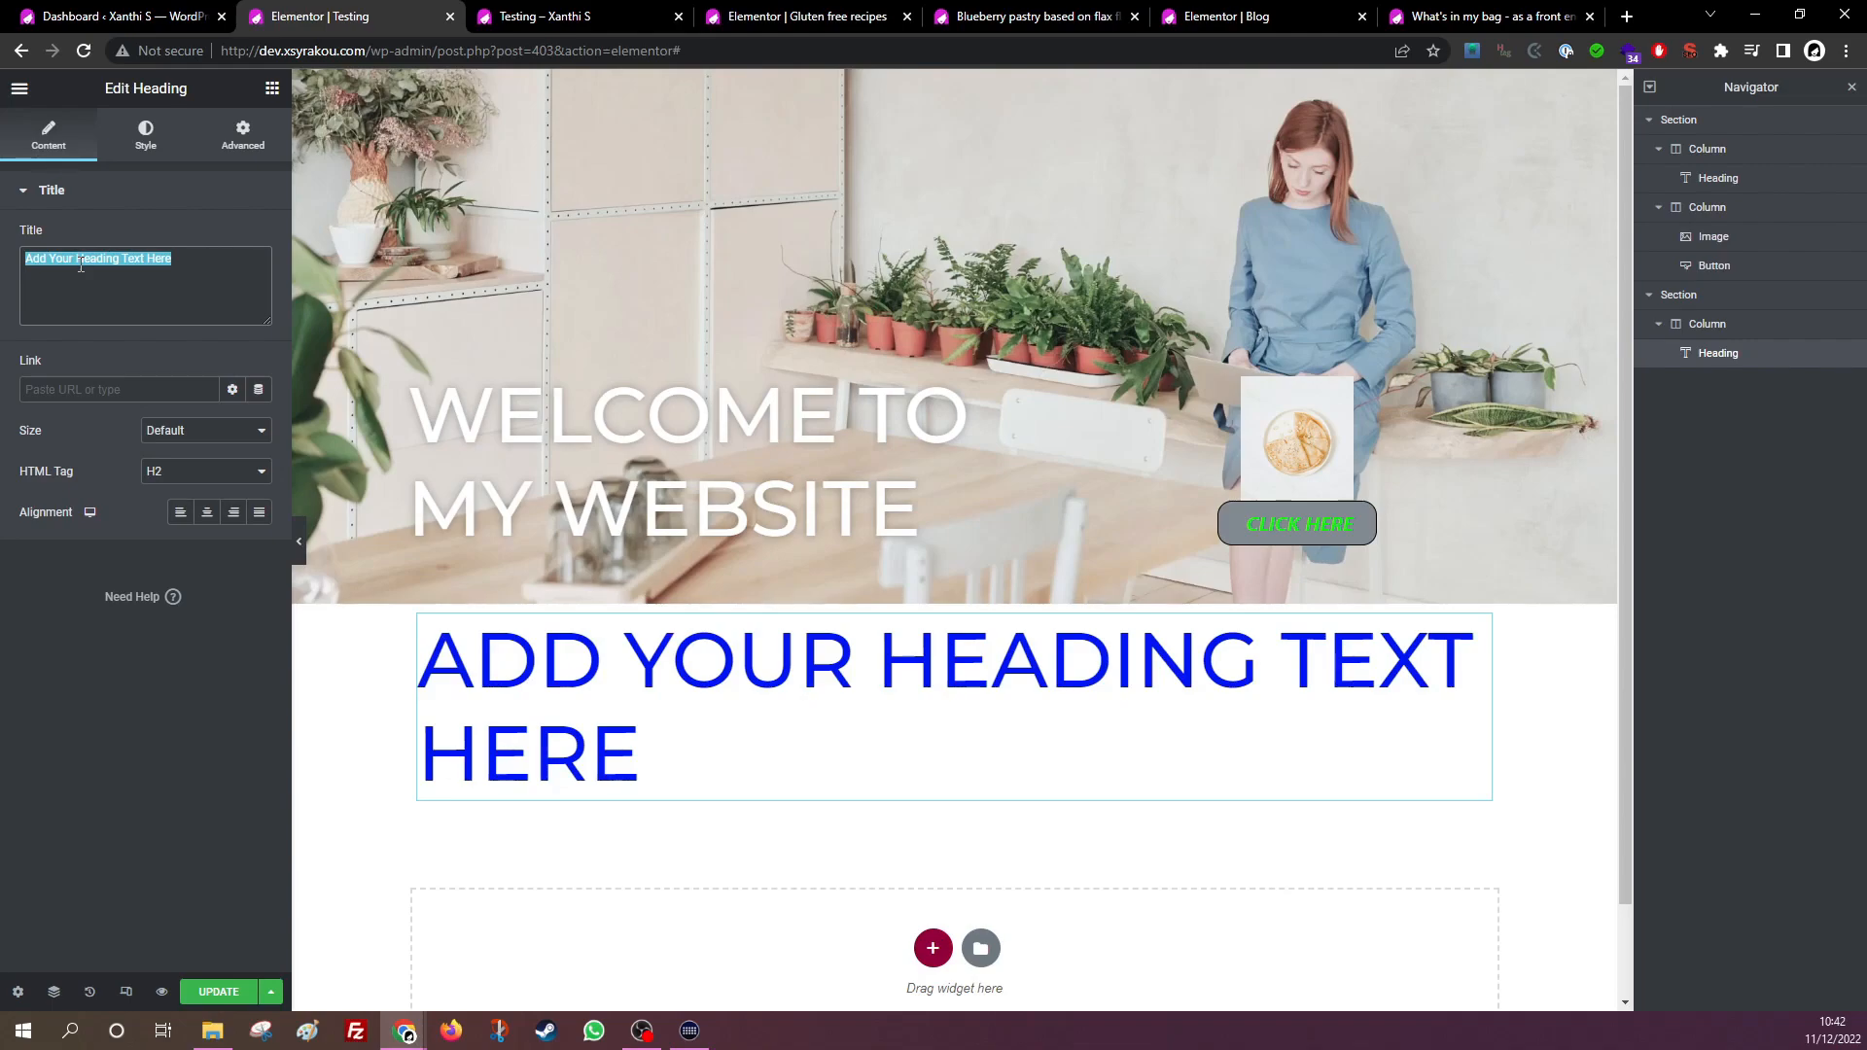
# Inspect the typography settings of the Primary global font that the heading uses, and close the site settings.
pyautogui.click(154, 126)
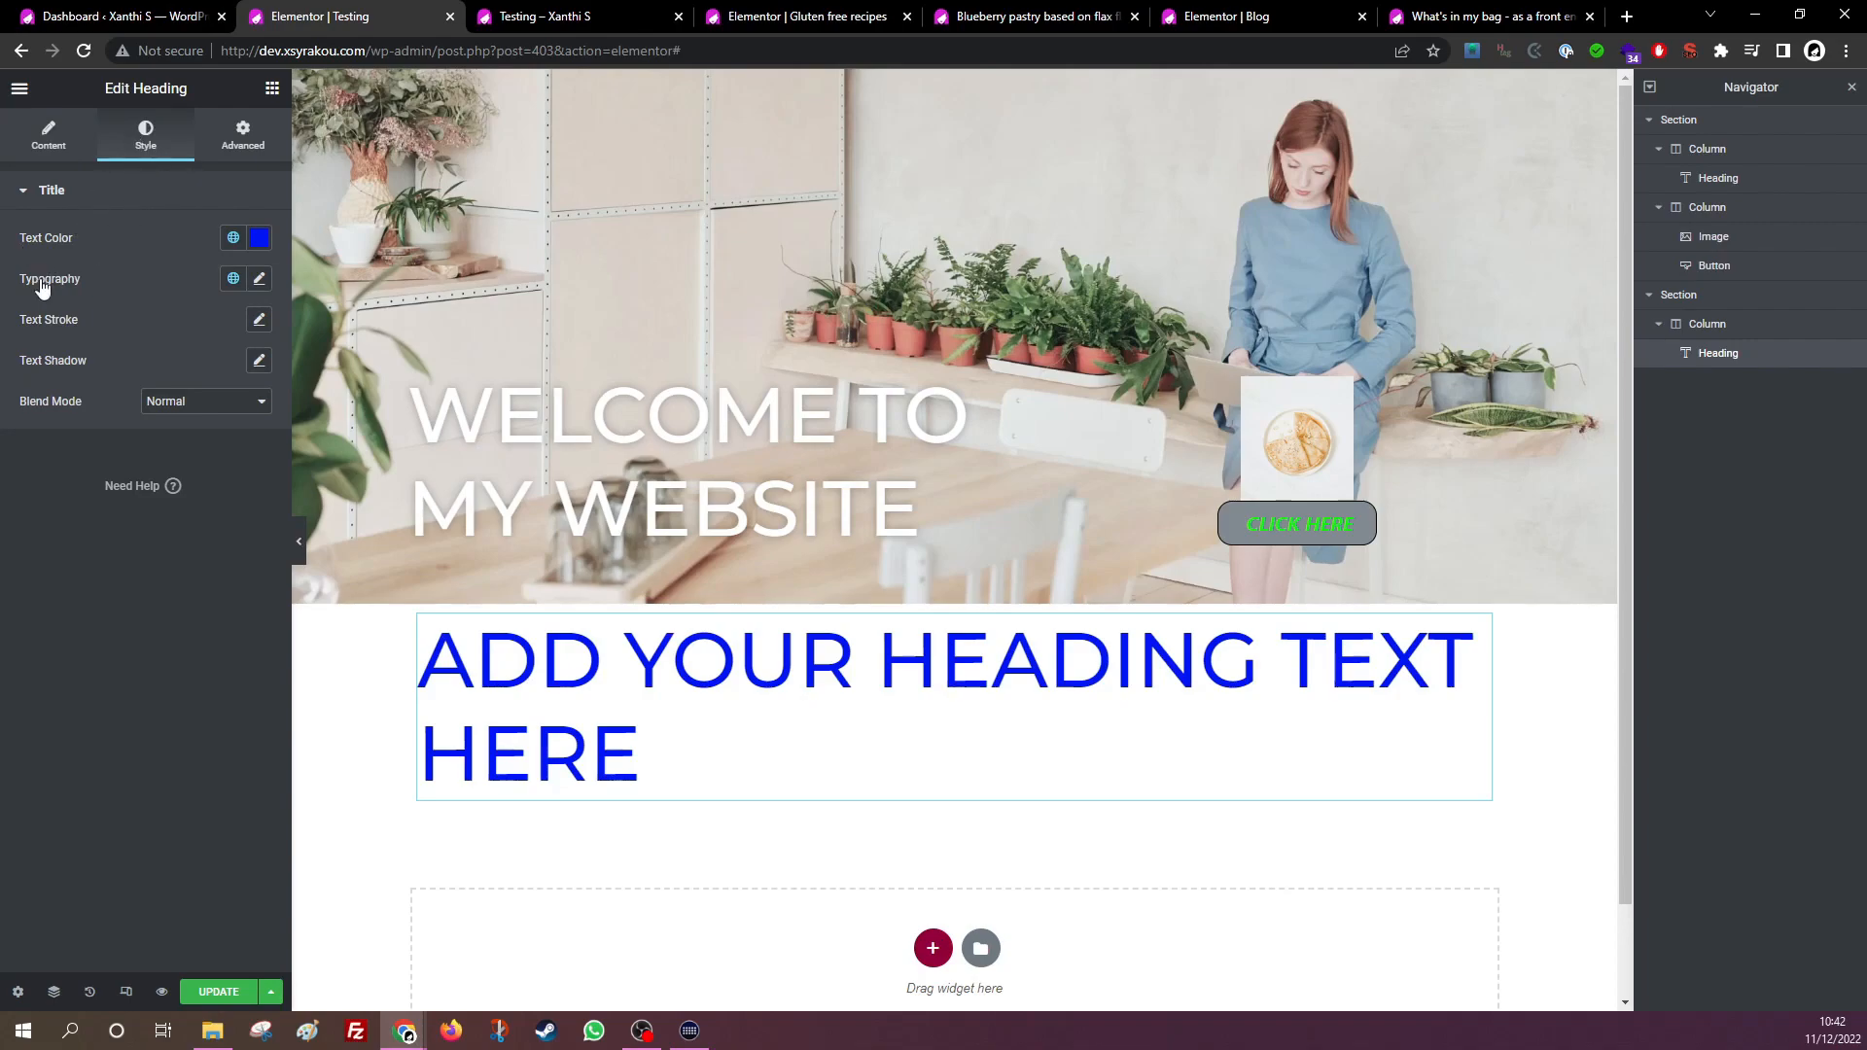
pyautogui.click(234, 280)
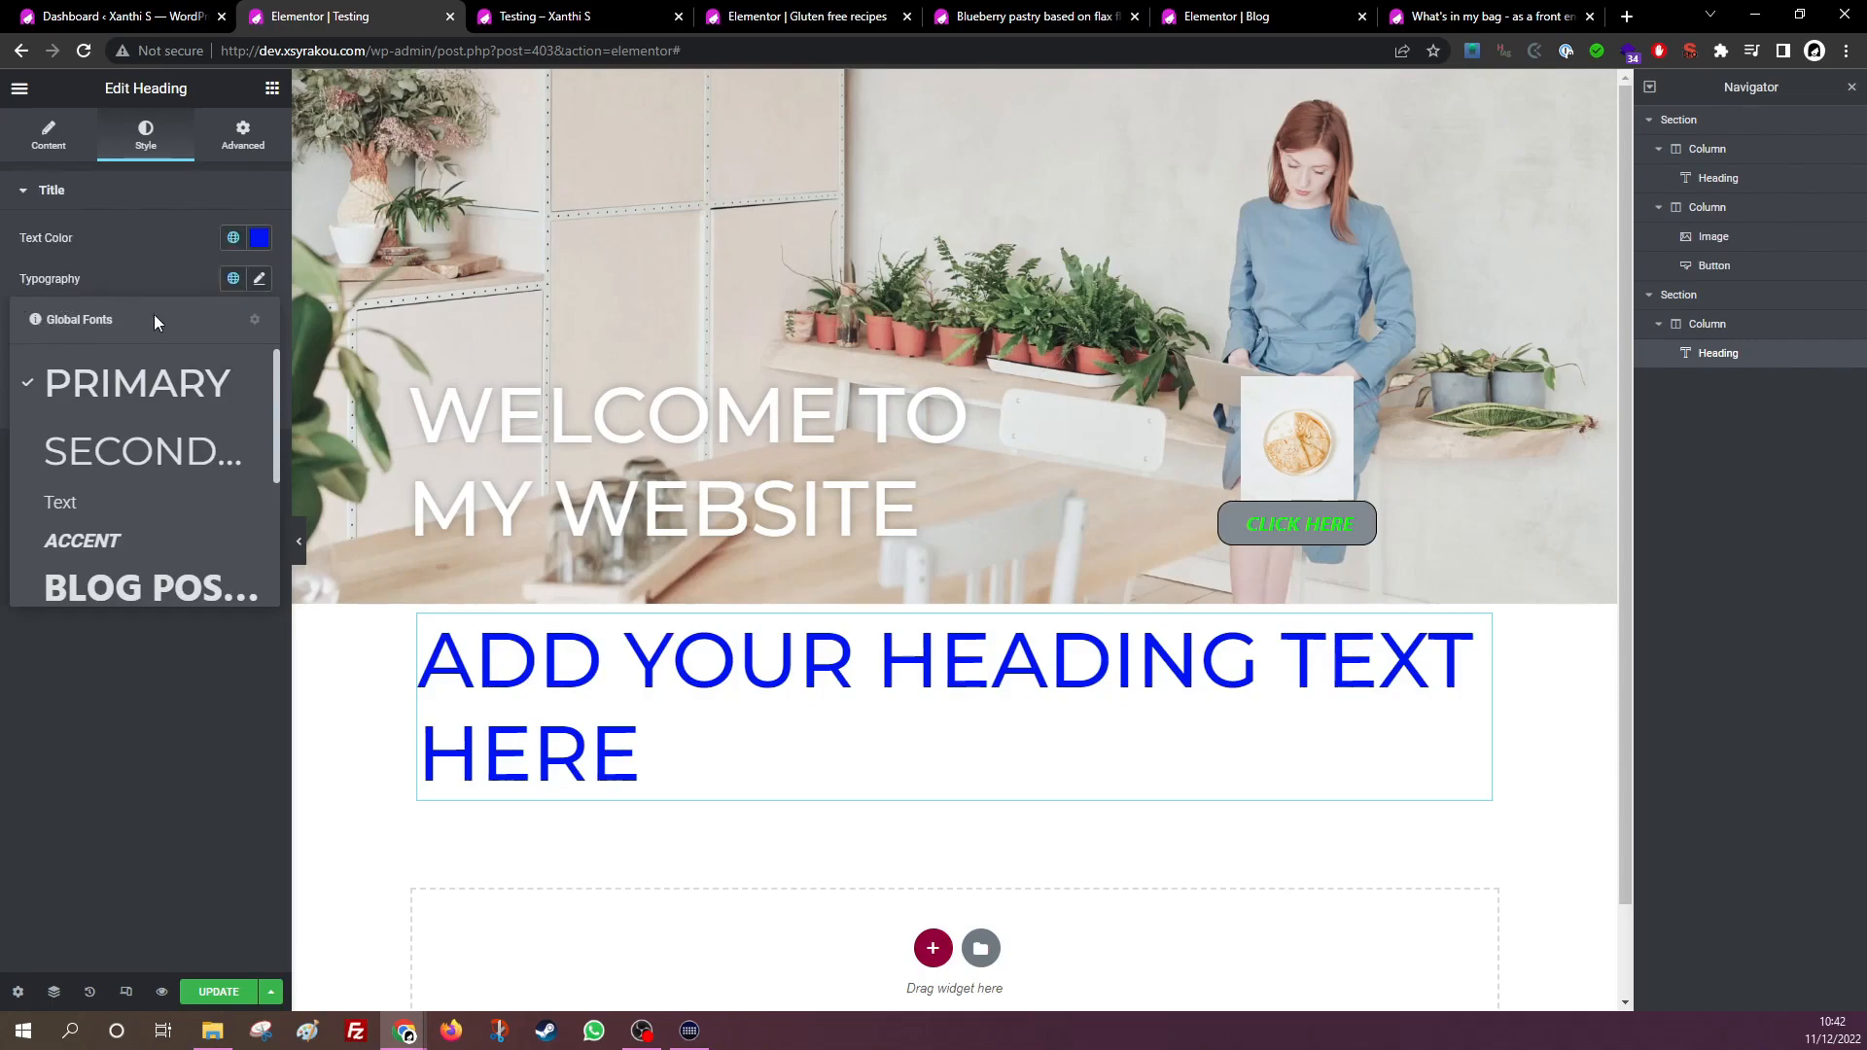
pyautogui.click(254, 320)
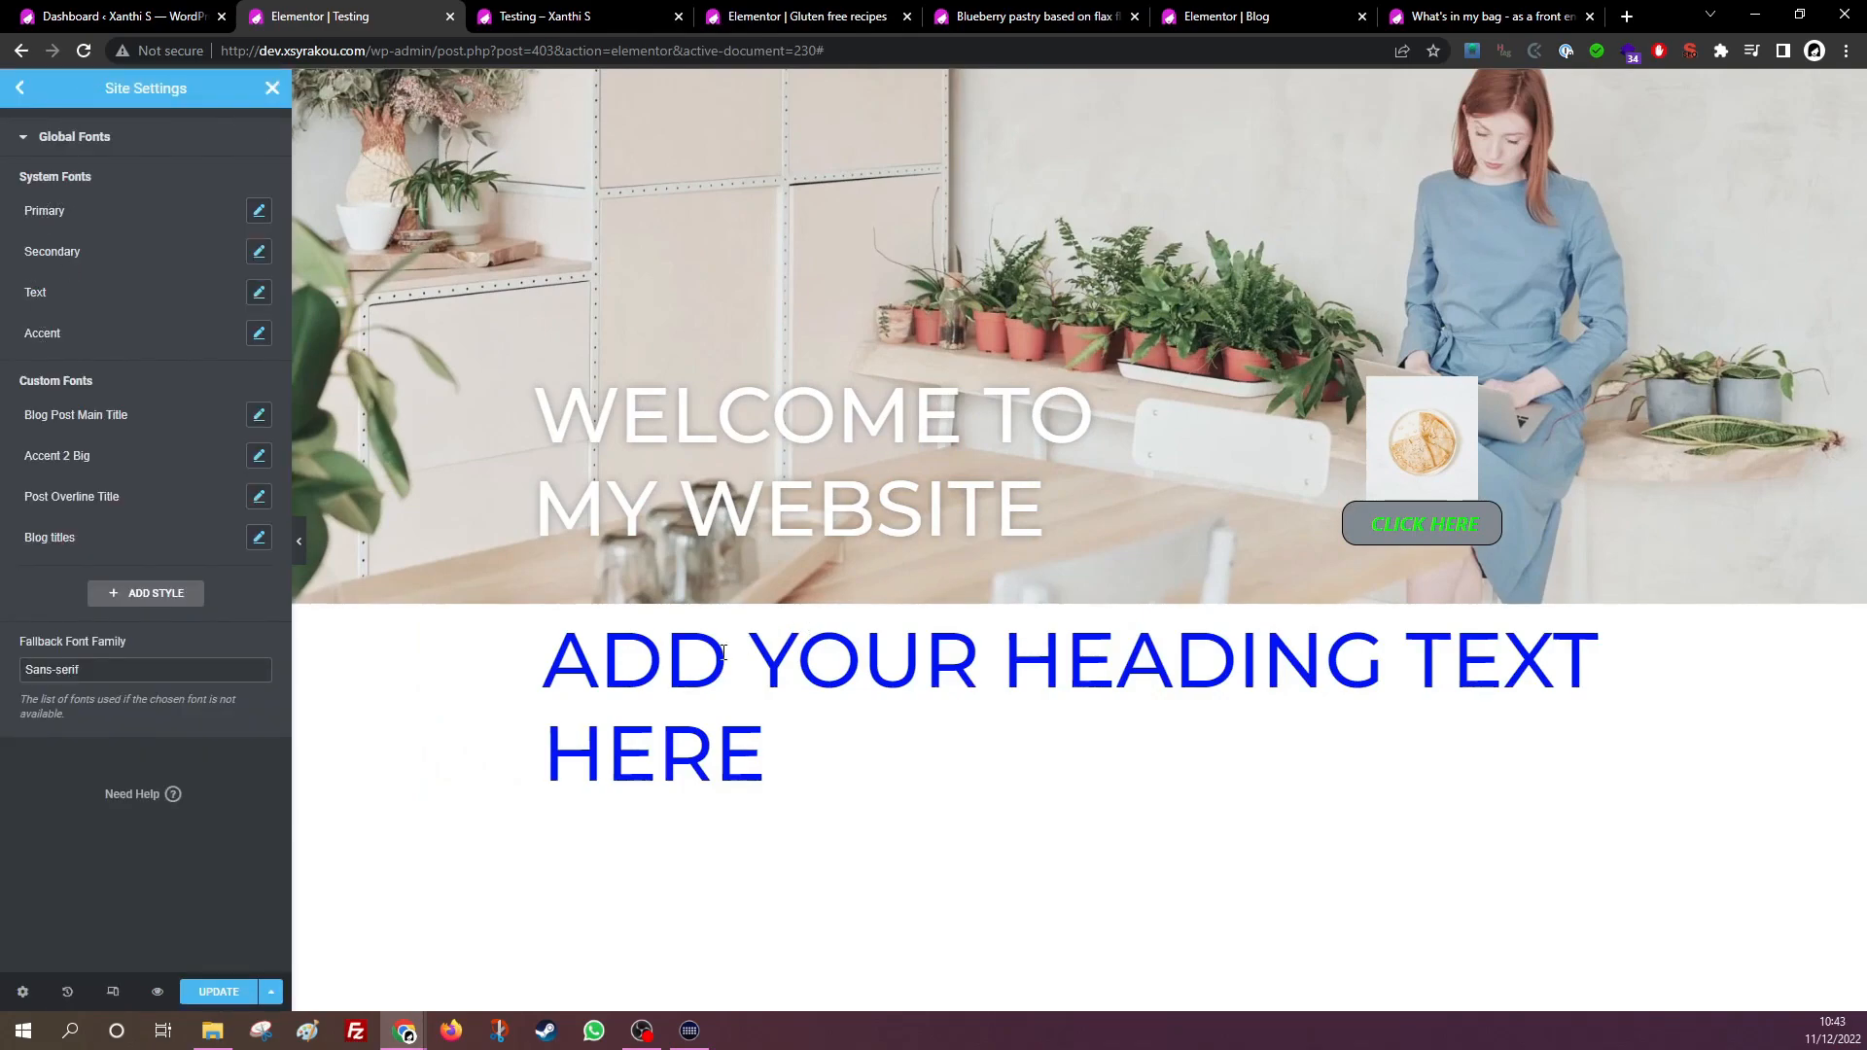
pyautogui.click(259, 212)
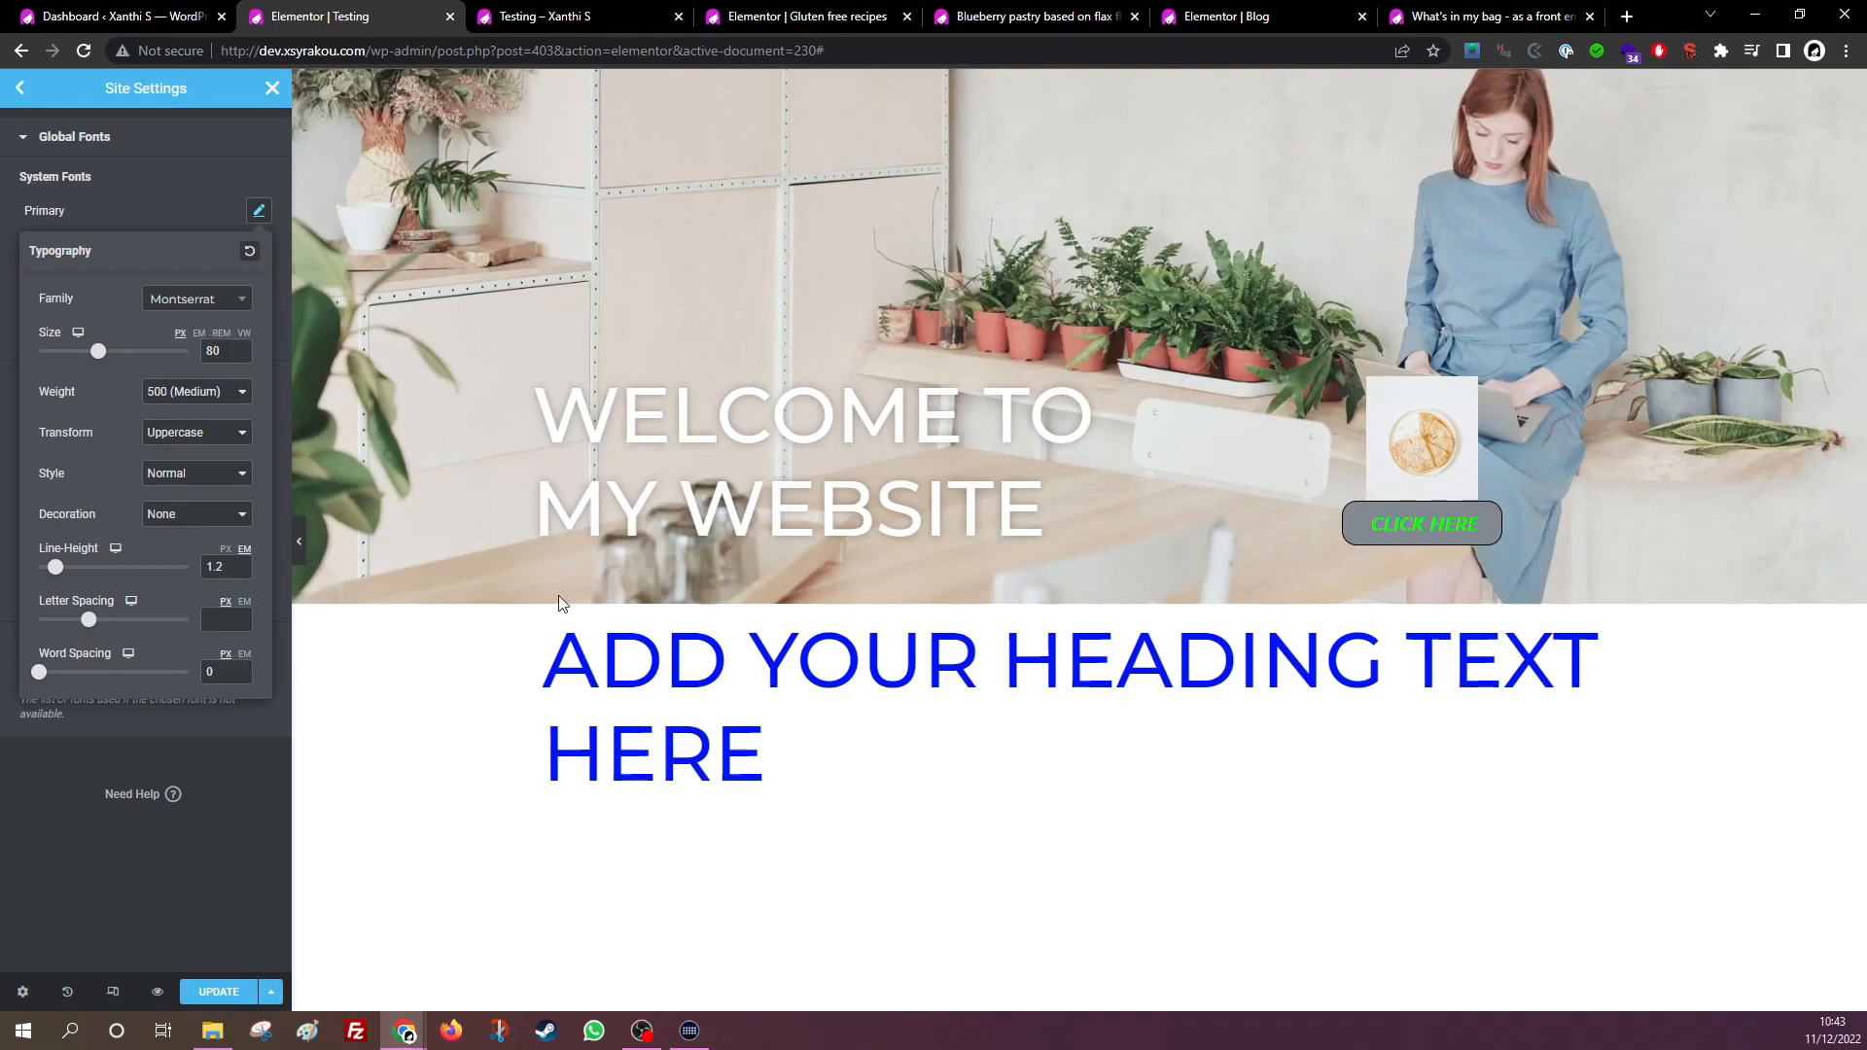
pyautogui.click(272, 92)
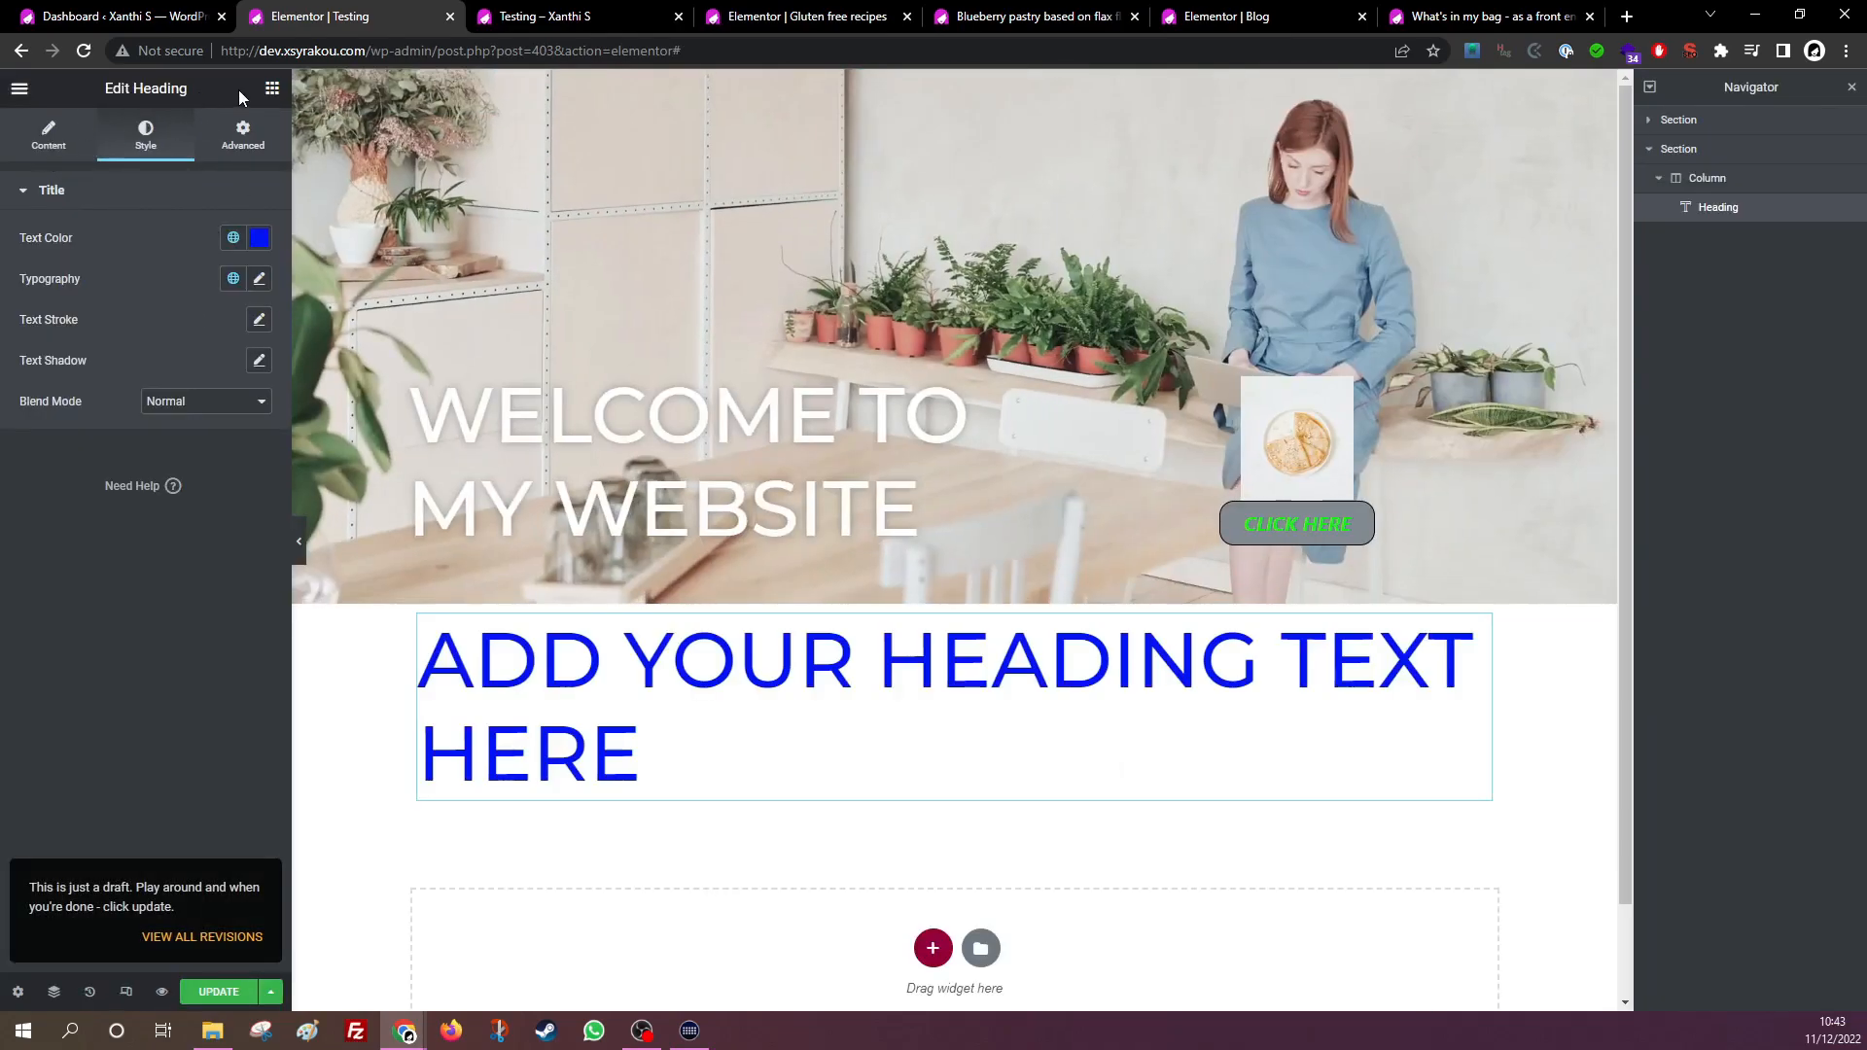
# Add another heading in a new section below the existing one and delete that section.
pyautogui.click(272, 89)
pyautogui.moveTo(230, 334); pyautogui.dragTo(854, 957)
pyautogui.scroll(-2, 885, 875)
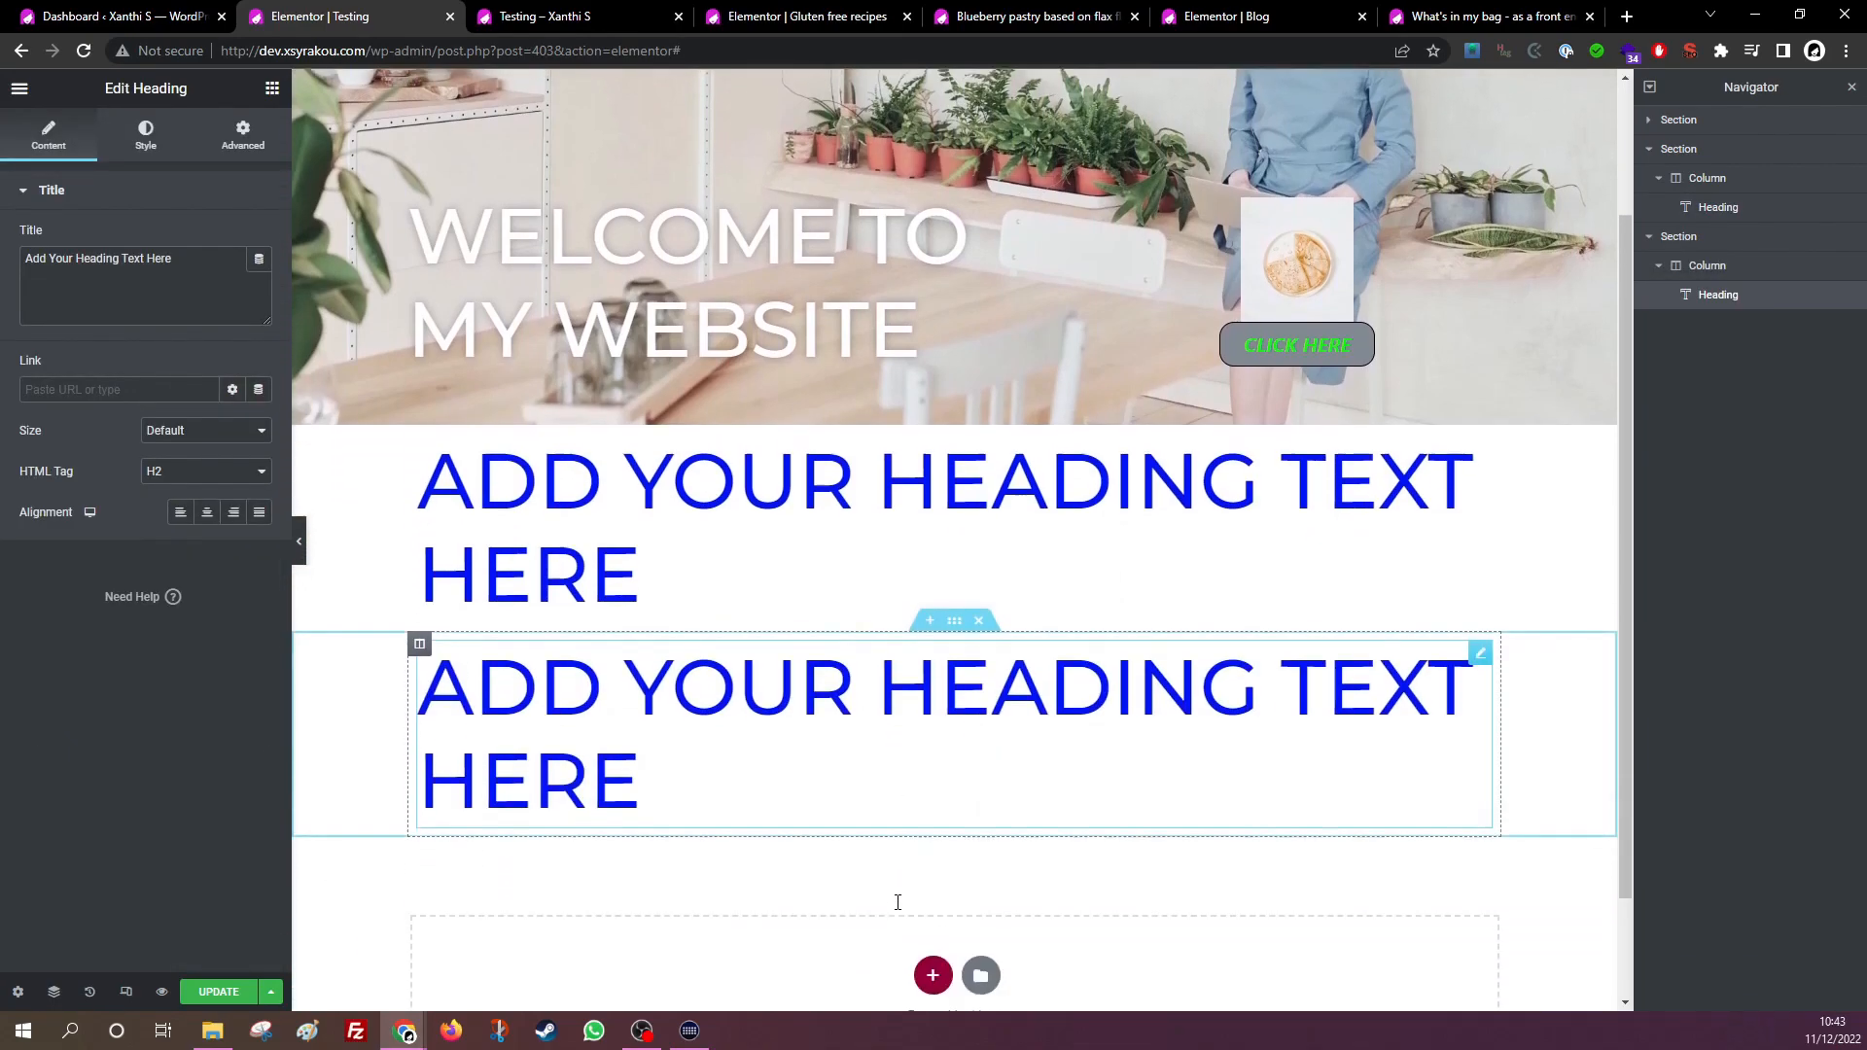
pyautogui.moveTo(953, 638)
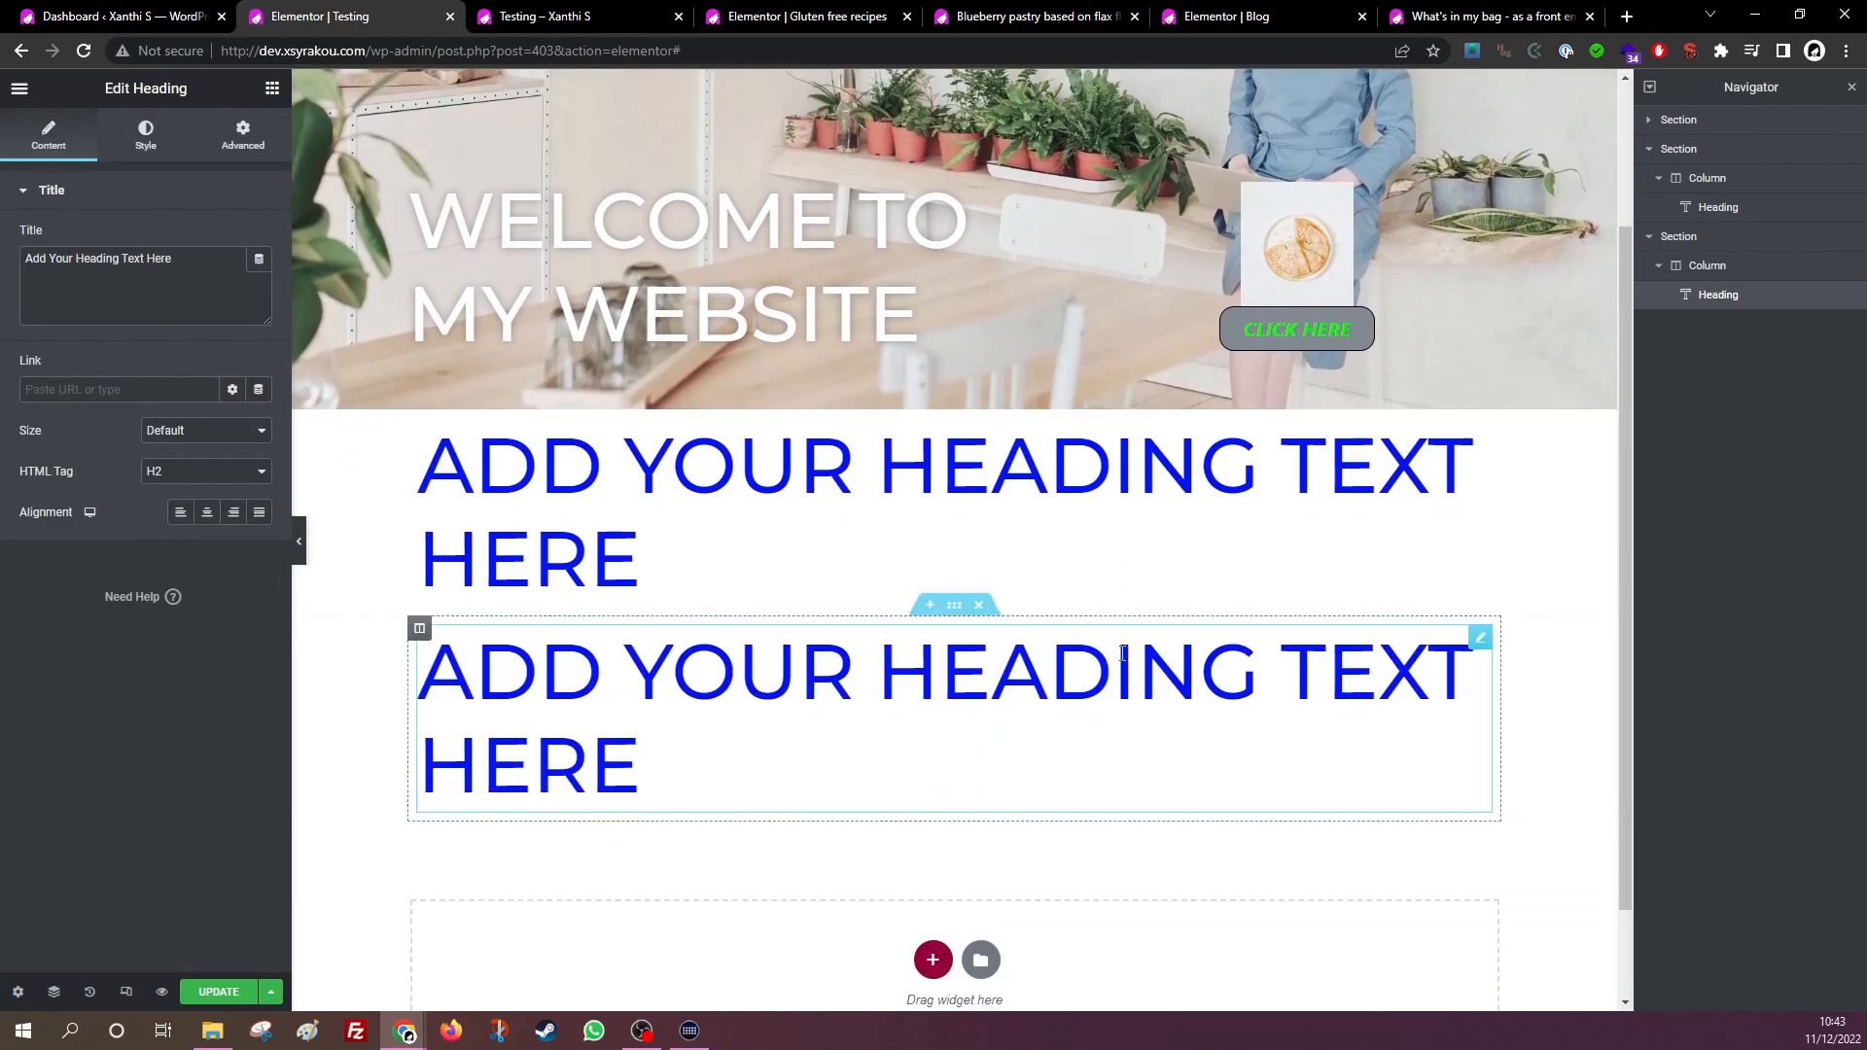
pyautogui.click(979, 606)
# Replace the placeholder text of the heading below the hero section with "This is my title".
pyautogui.click(763, 662)
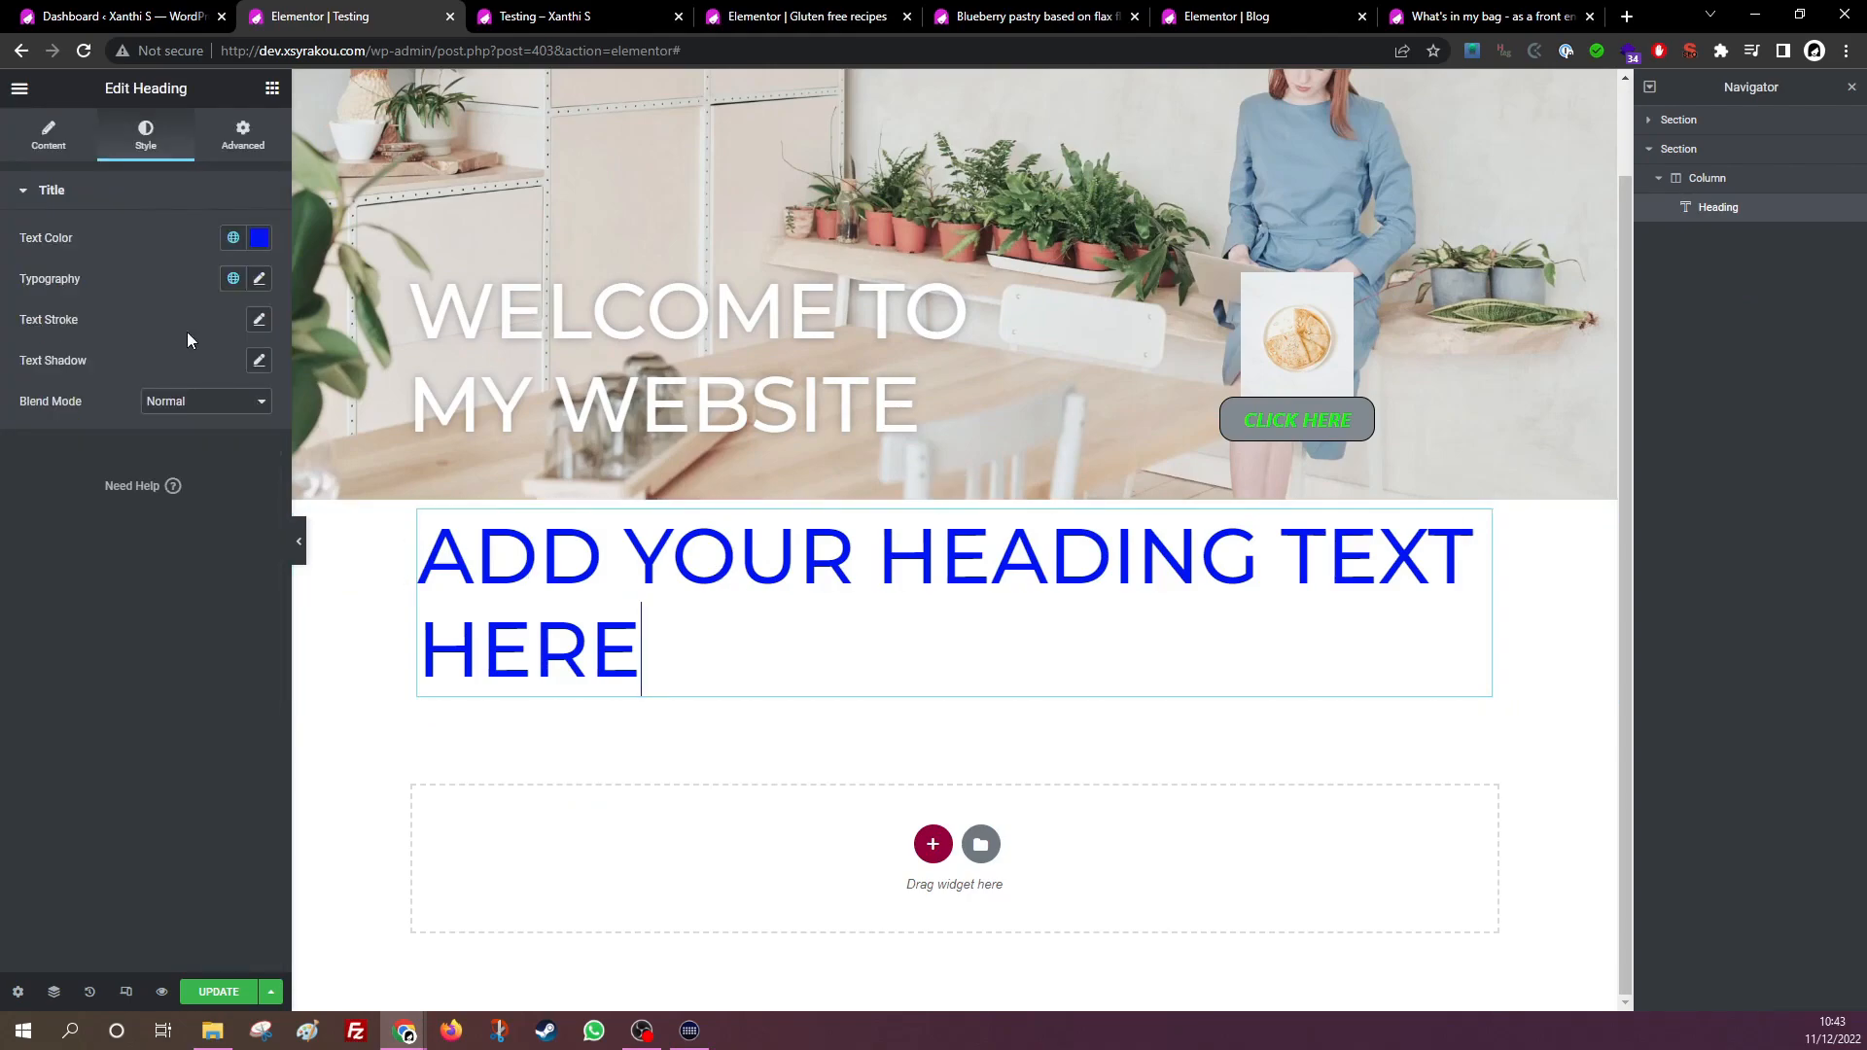
pyautogui.click(44, 136)
pyautogui.tripleClick(159, 276)
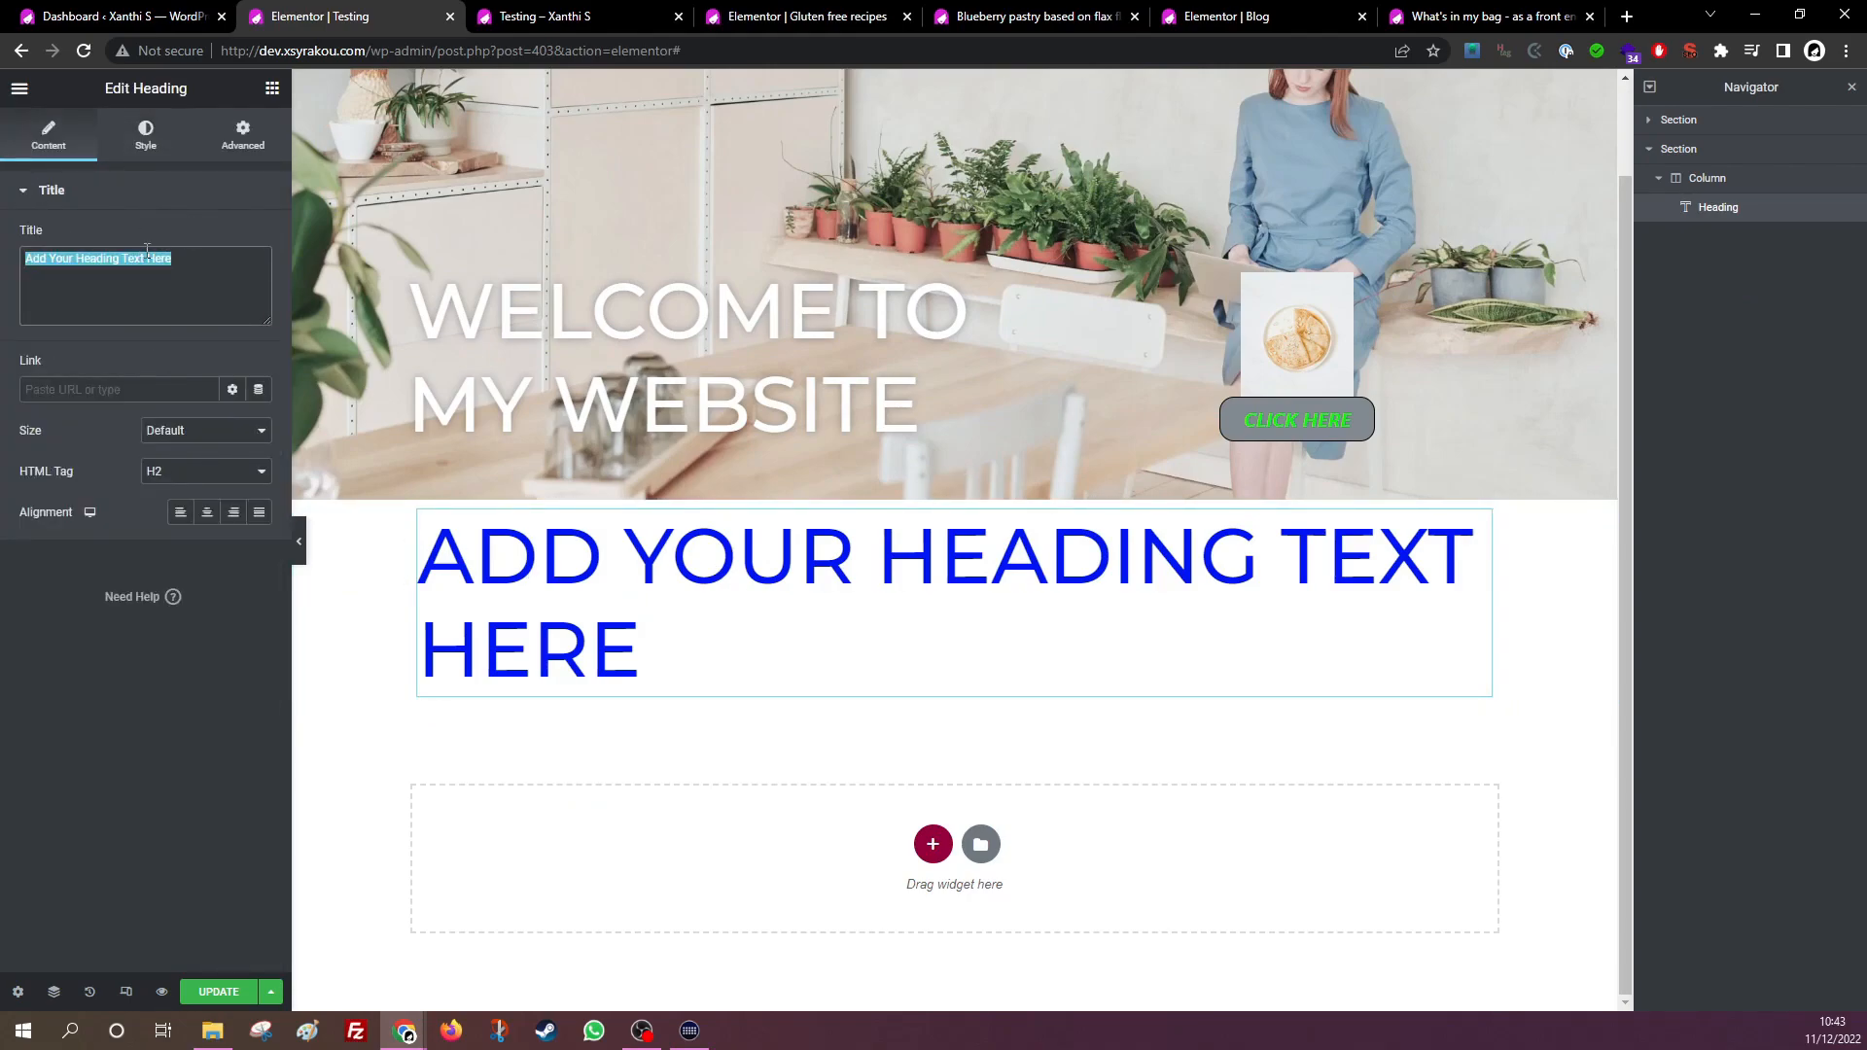
pyautogui.write('THis')
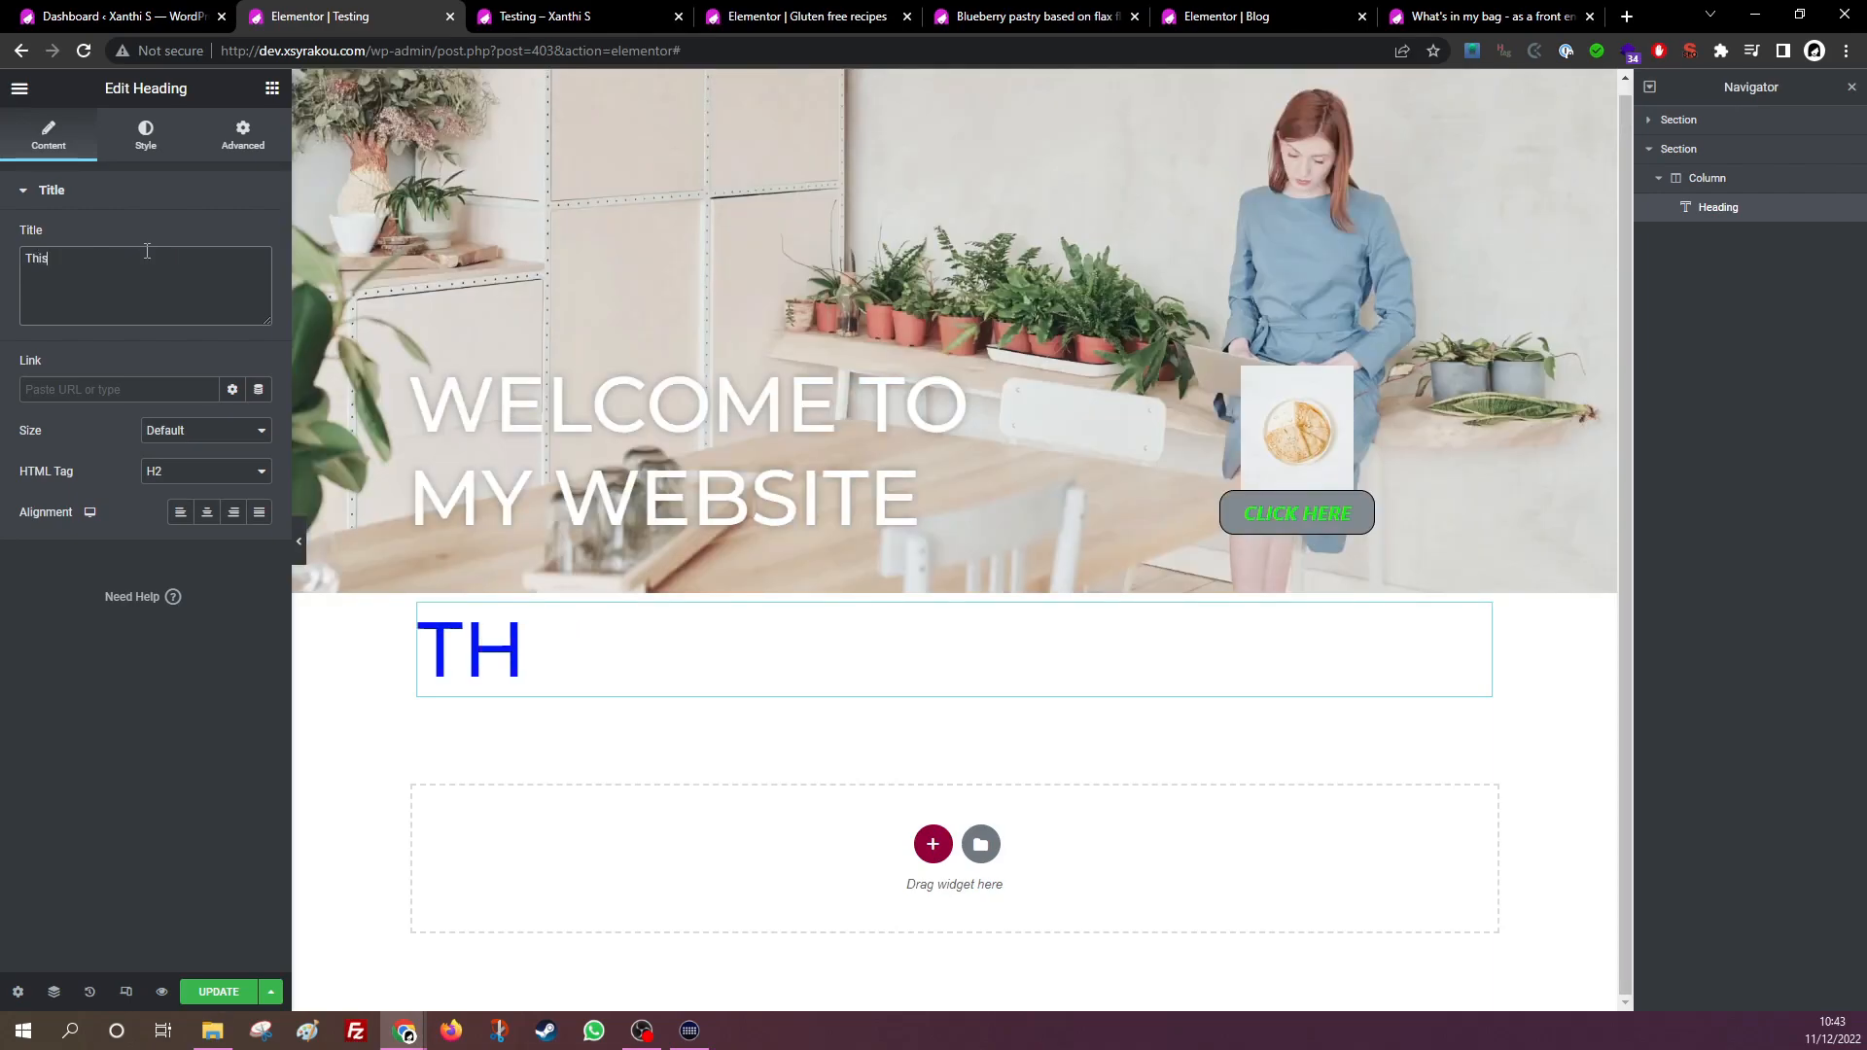
pyautogui.write(' is my title')
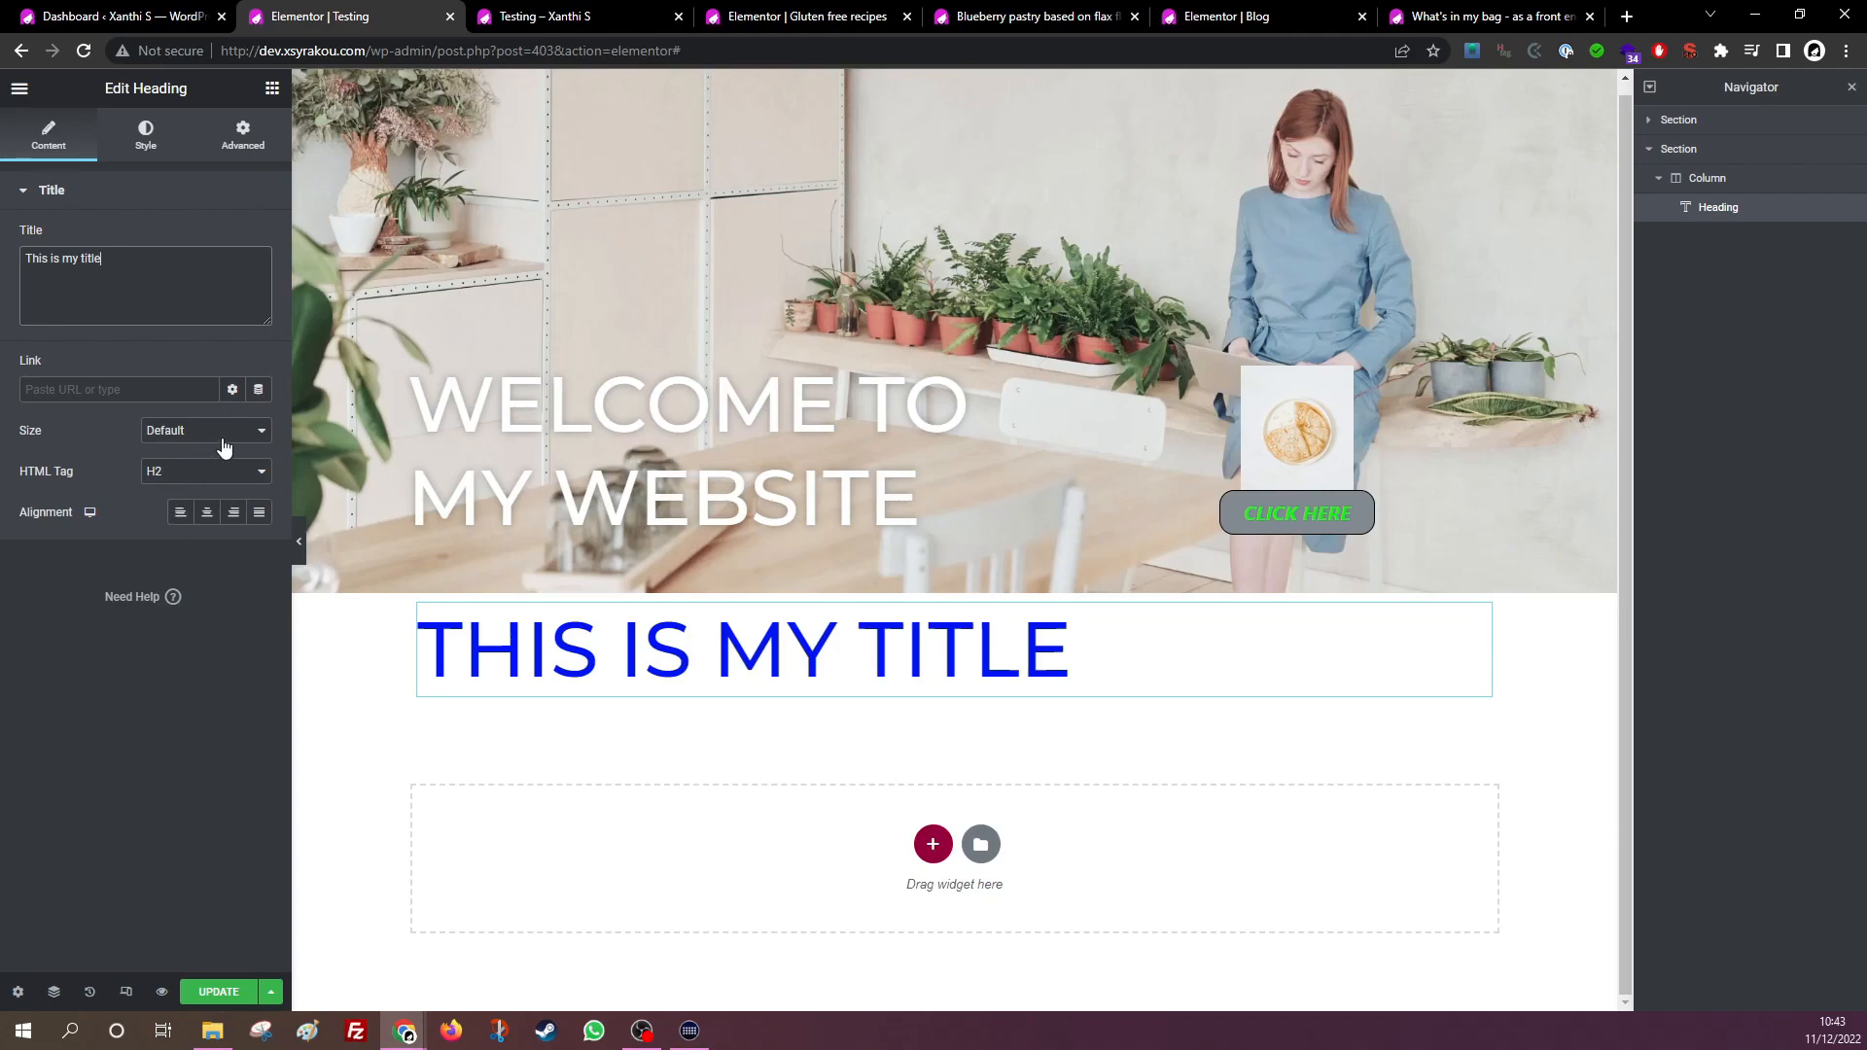
# Try the Small, Medium, Large, XL and XXL sizes on the heading, and restore Default.
pyautogui.click(191, 432)
pyautogui.click(173, 465)
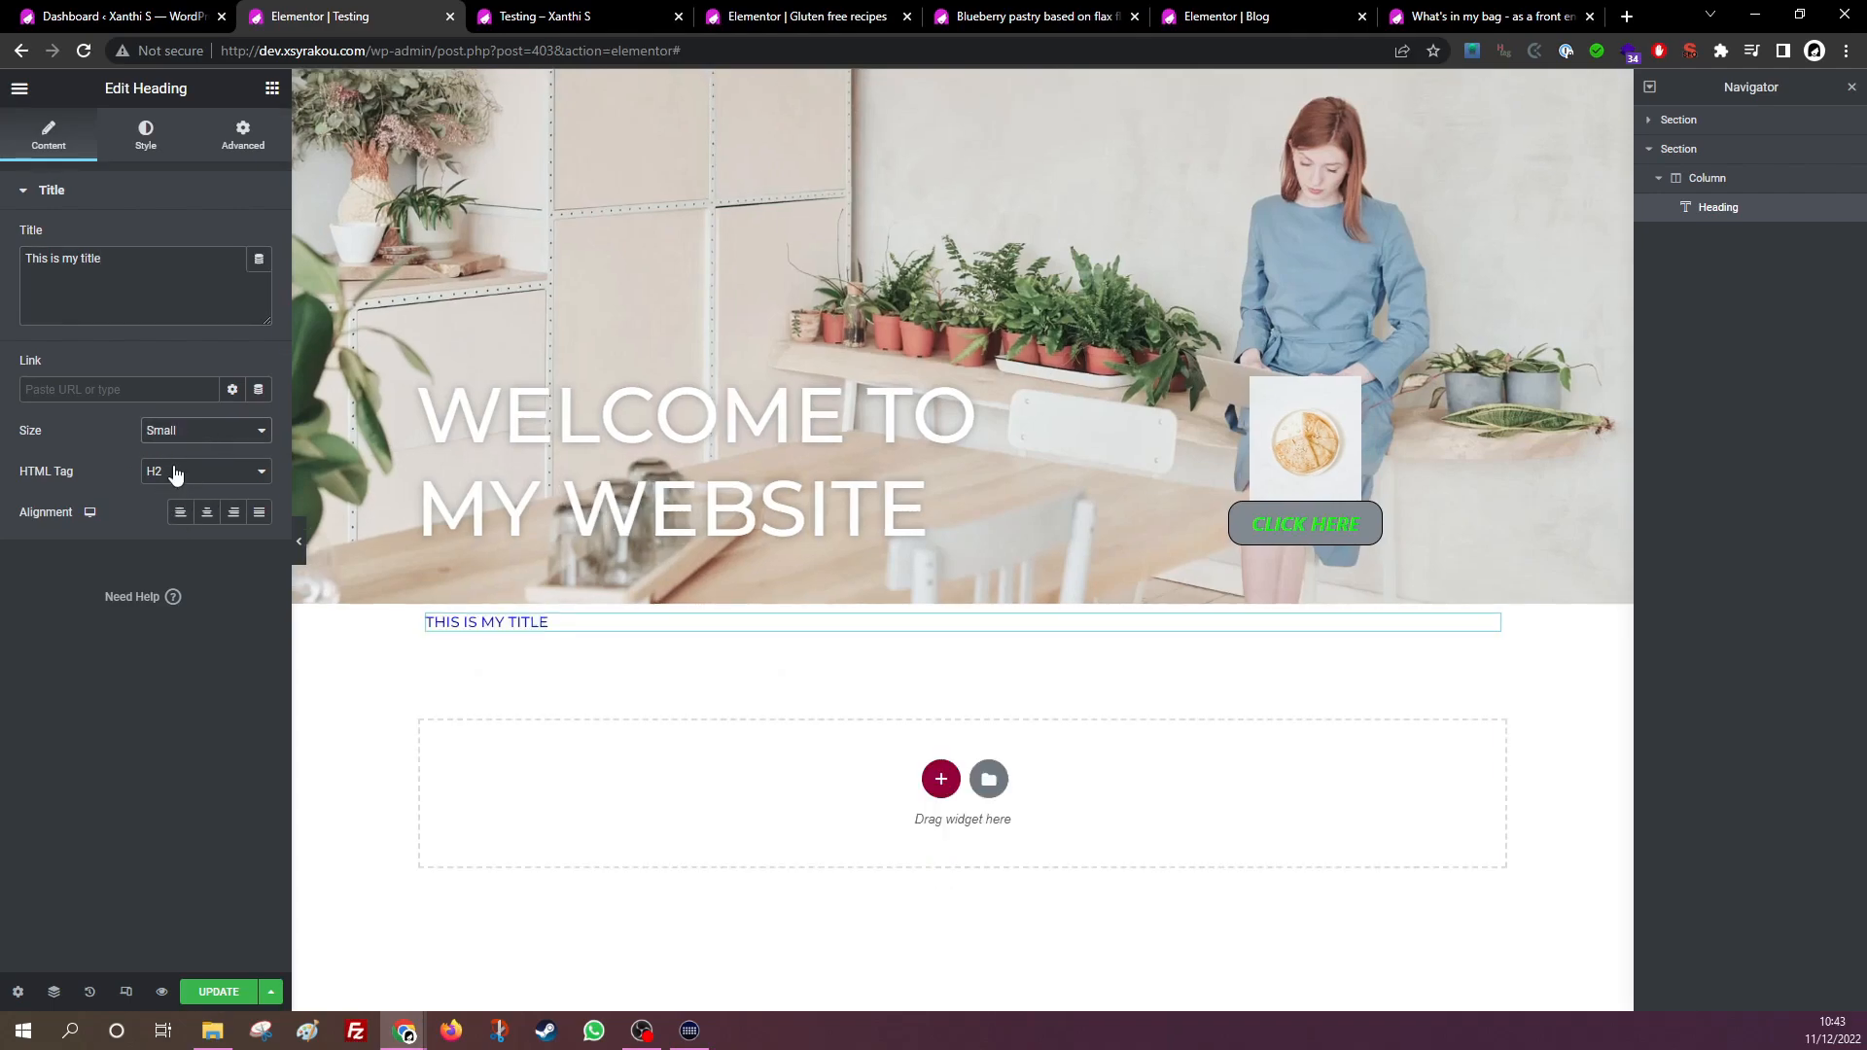
pyautogui.click(183, 479)
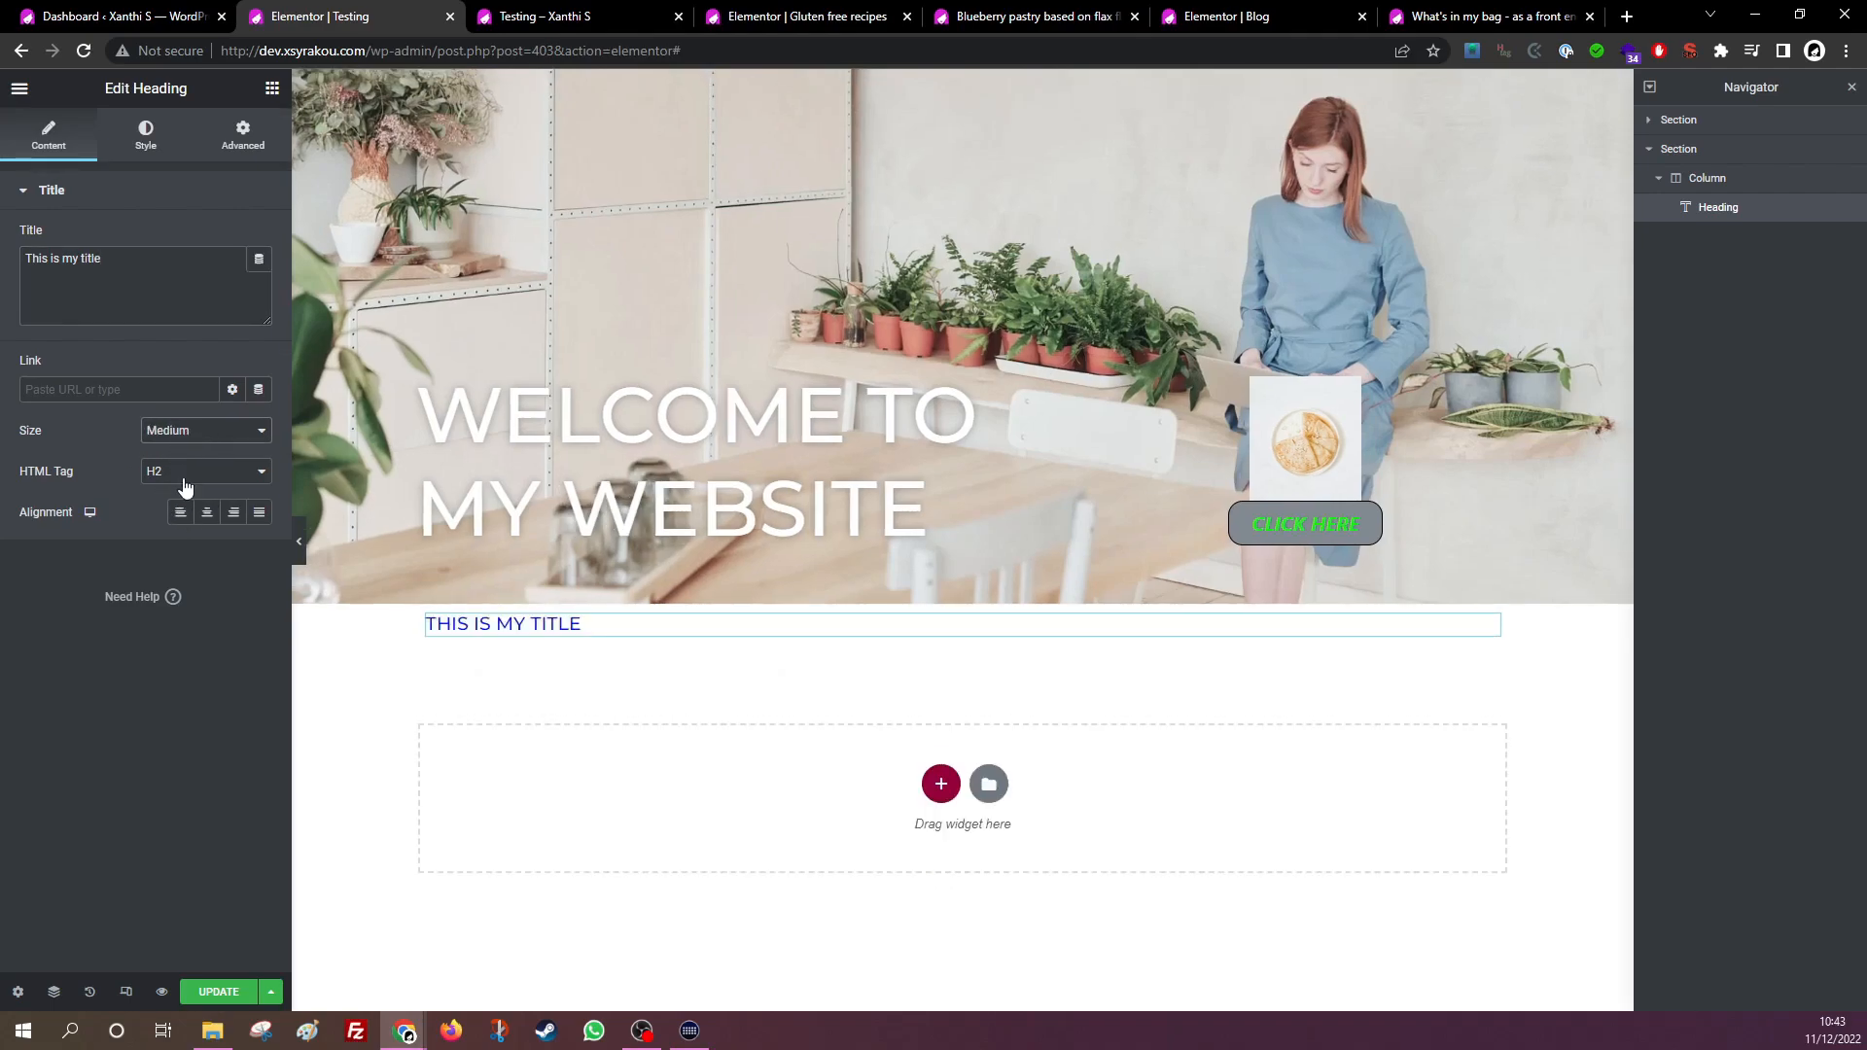
pyautogui.click(184, 494)
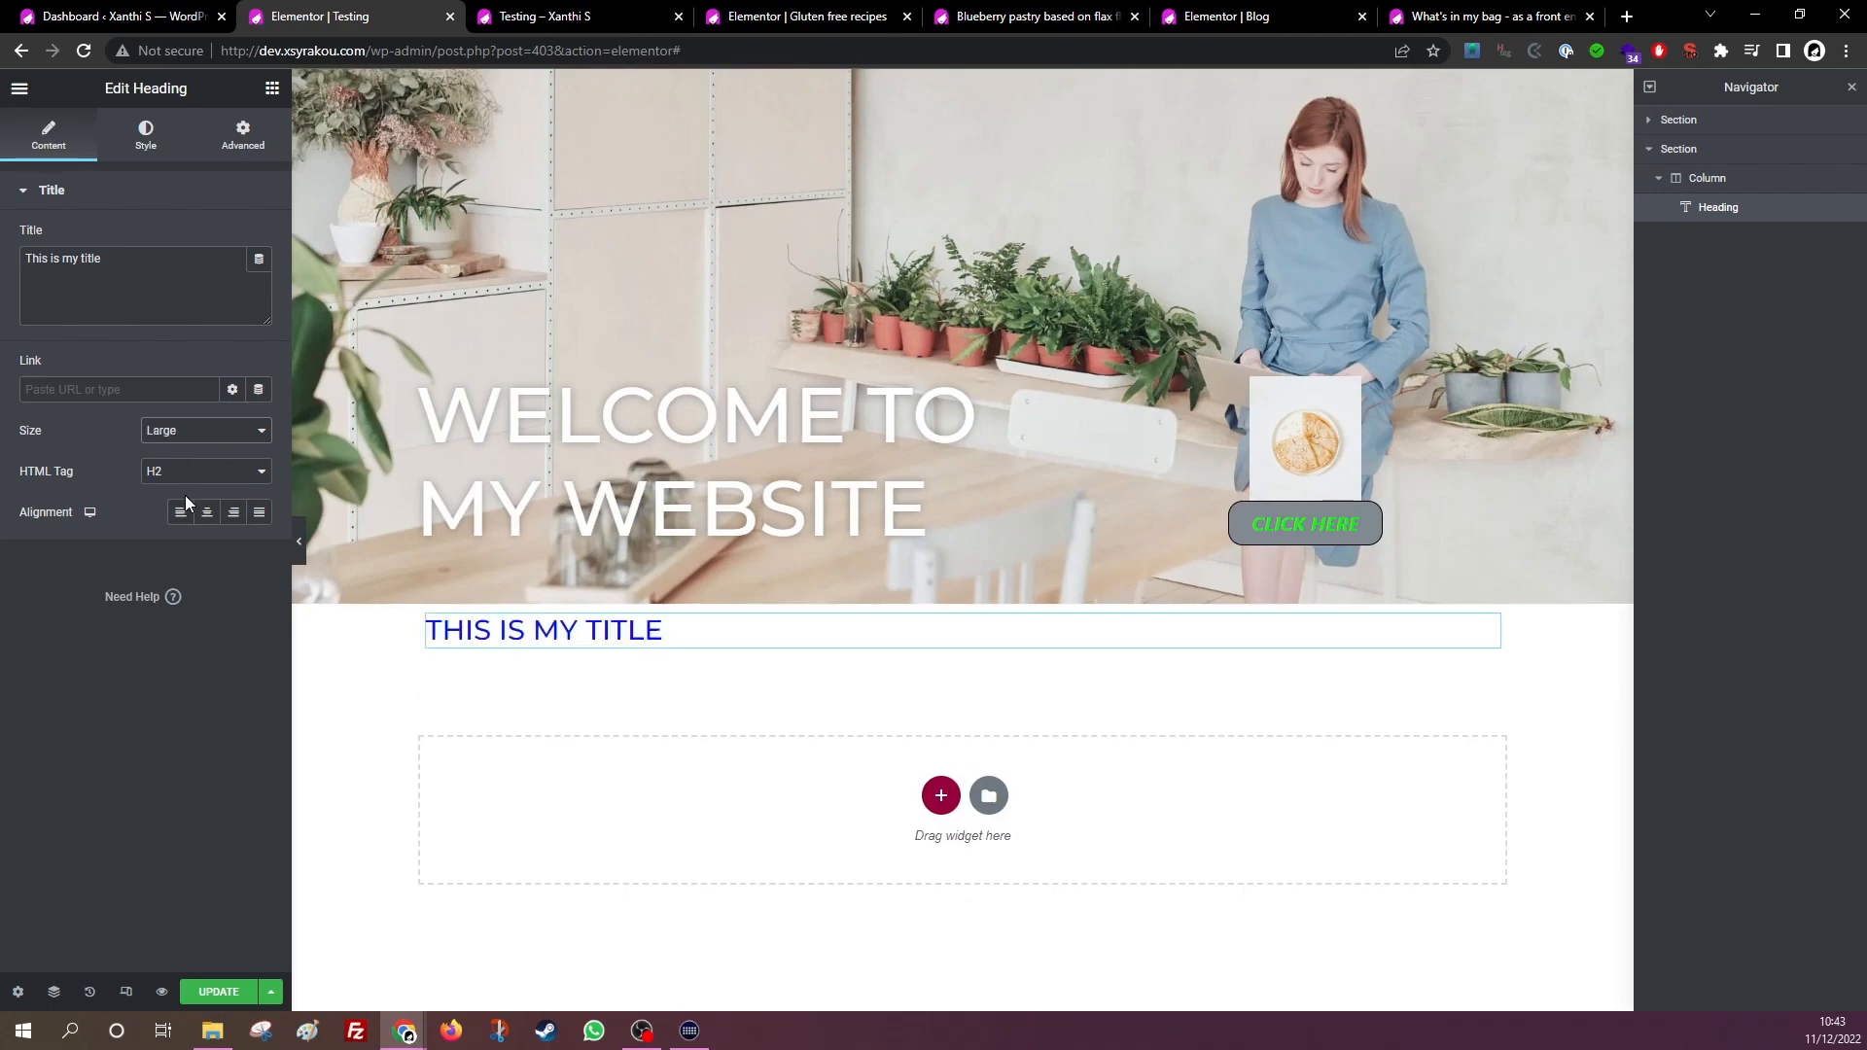
pyautogui.click(195, 512)
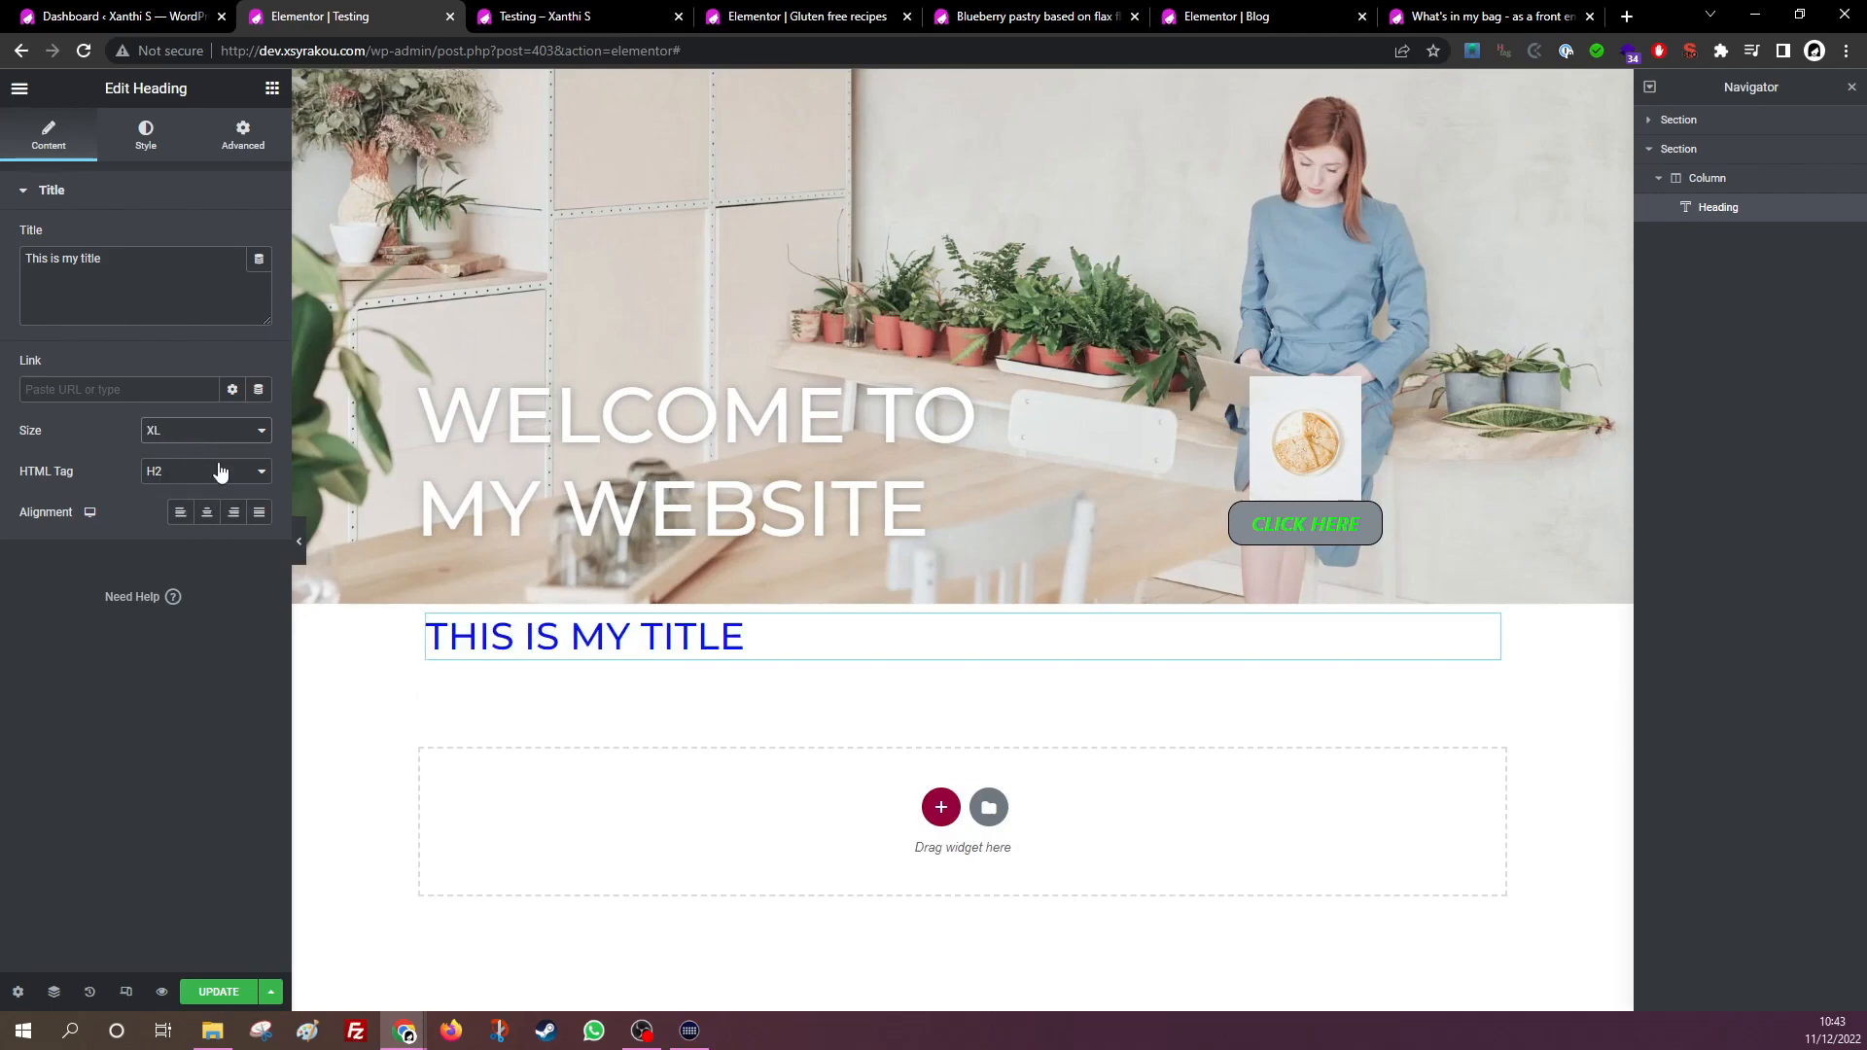
pyautogui.click(194, 523)
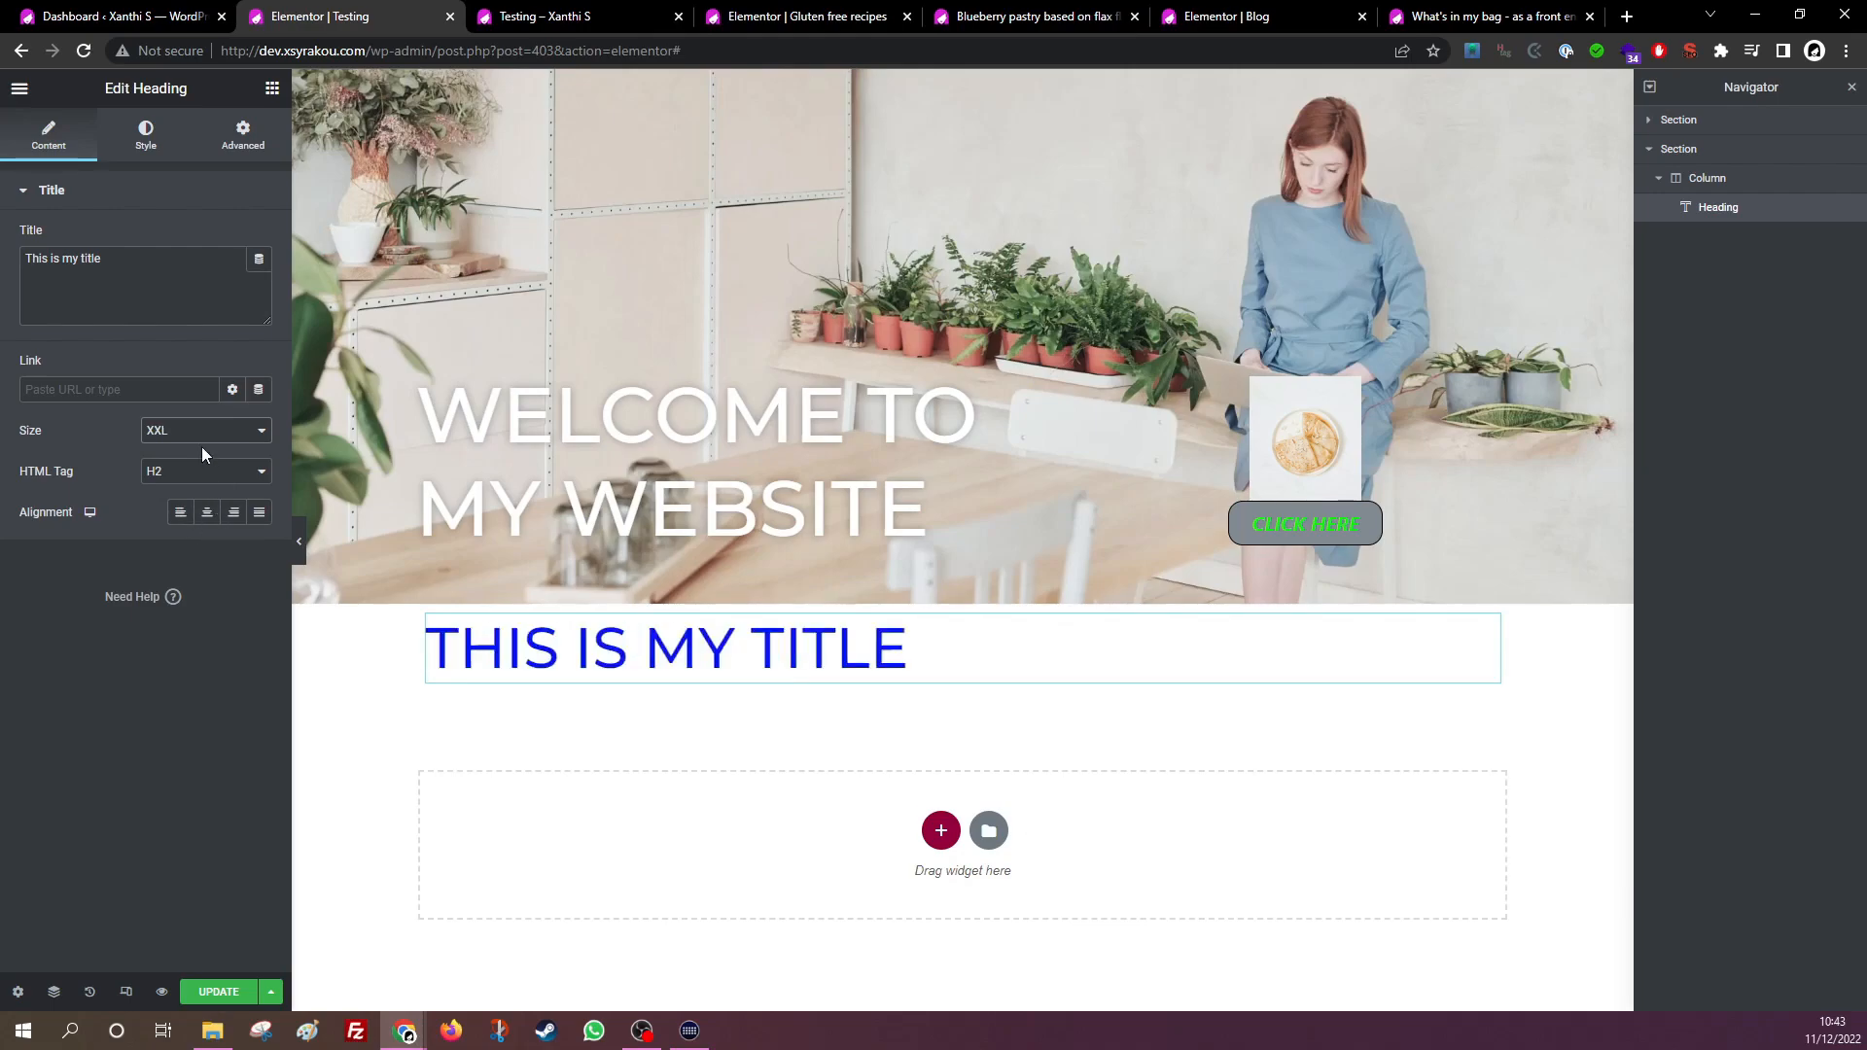
pyautogui.click(181, 457)
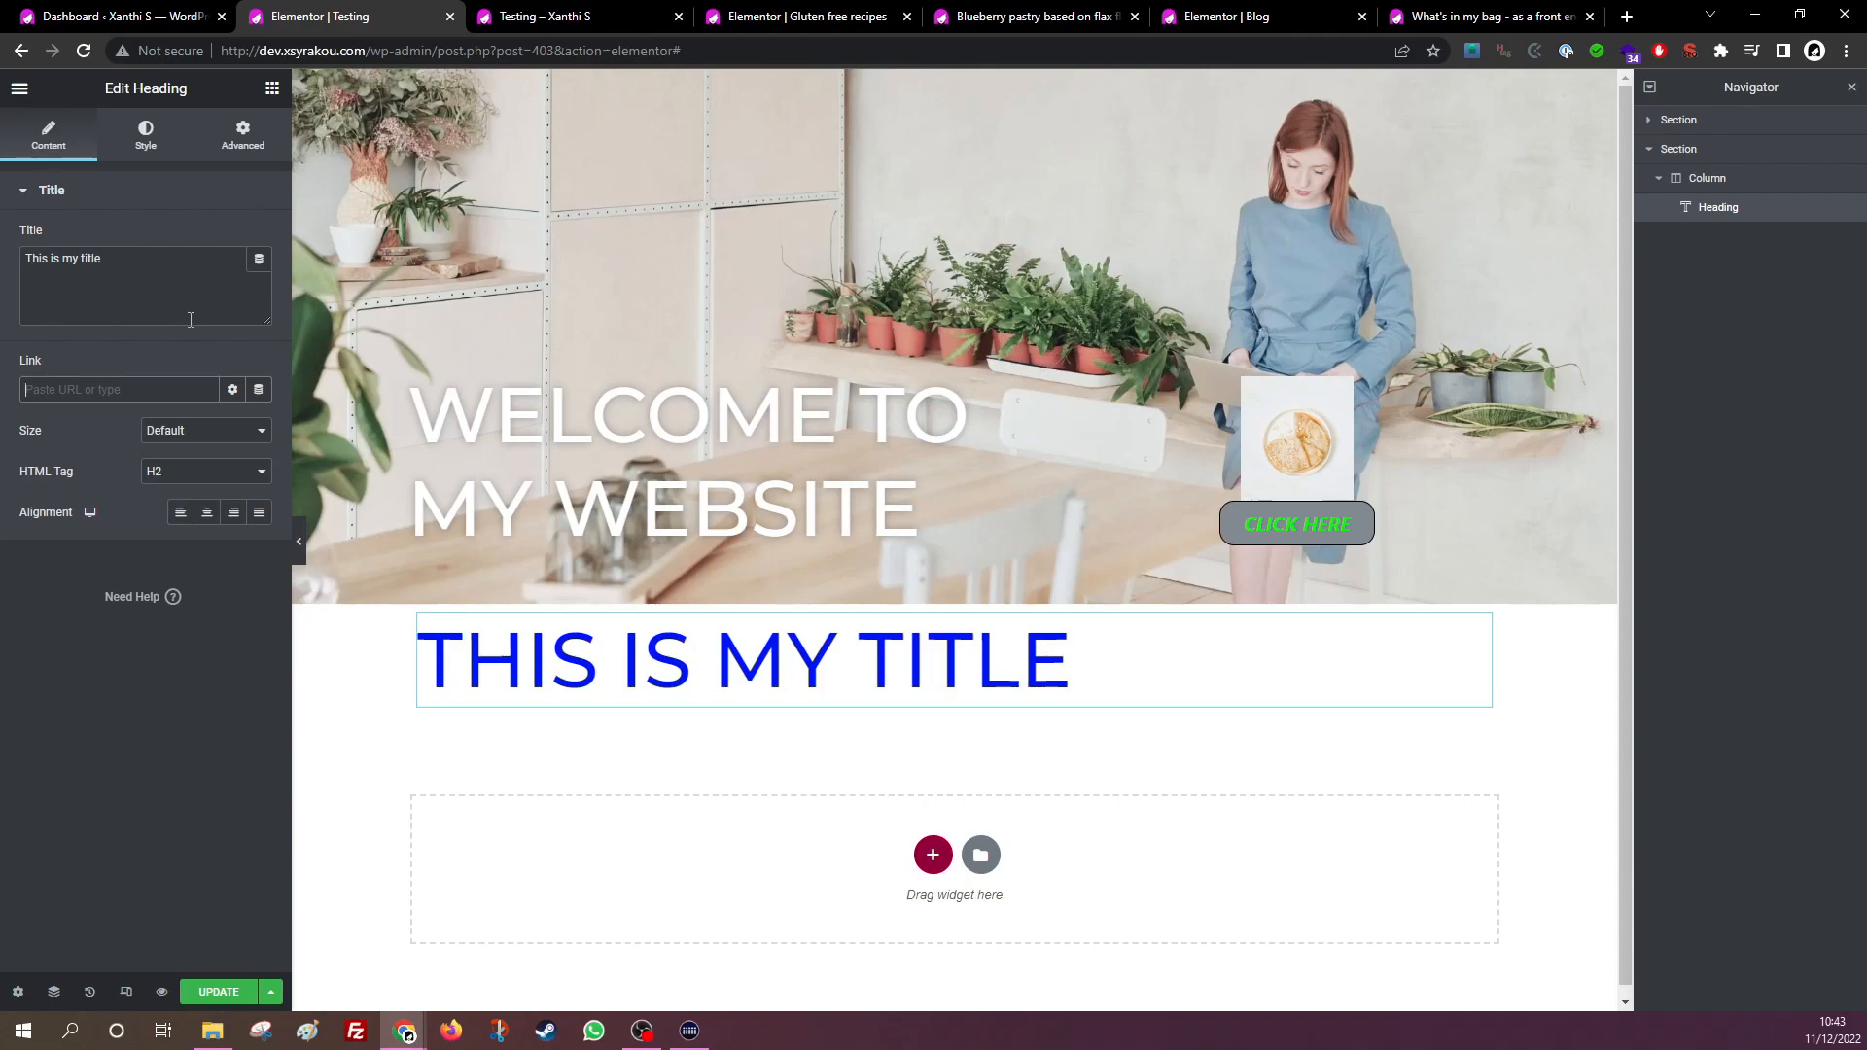
# Enter random text as the heading's link, clear it, and expand the link options.
pyautogui.write('kfldsfkdjf')
pyautogui.press('BackSpace')
pyautogui.press('BackSpace')
pyautogui.press('BackSpace')
pyautogui.press('BackSpace')
pyautogui.press('BackSpace')
pyautogui.press('BackSpace')
pyautogui.press('BackSpace')
pyautogui.press('BackSpace')
pyautogui.press('BackSpace')
pyautogui.click(231, 389)
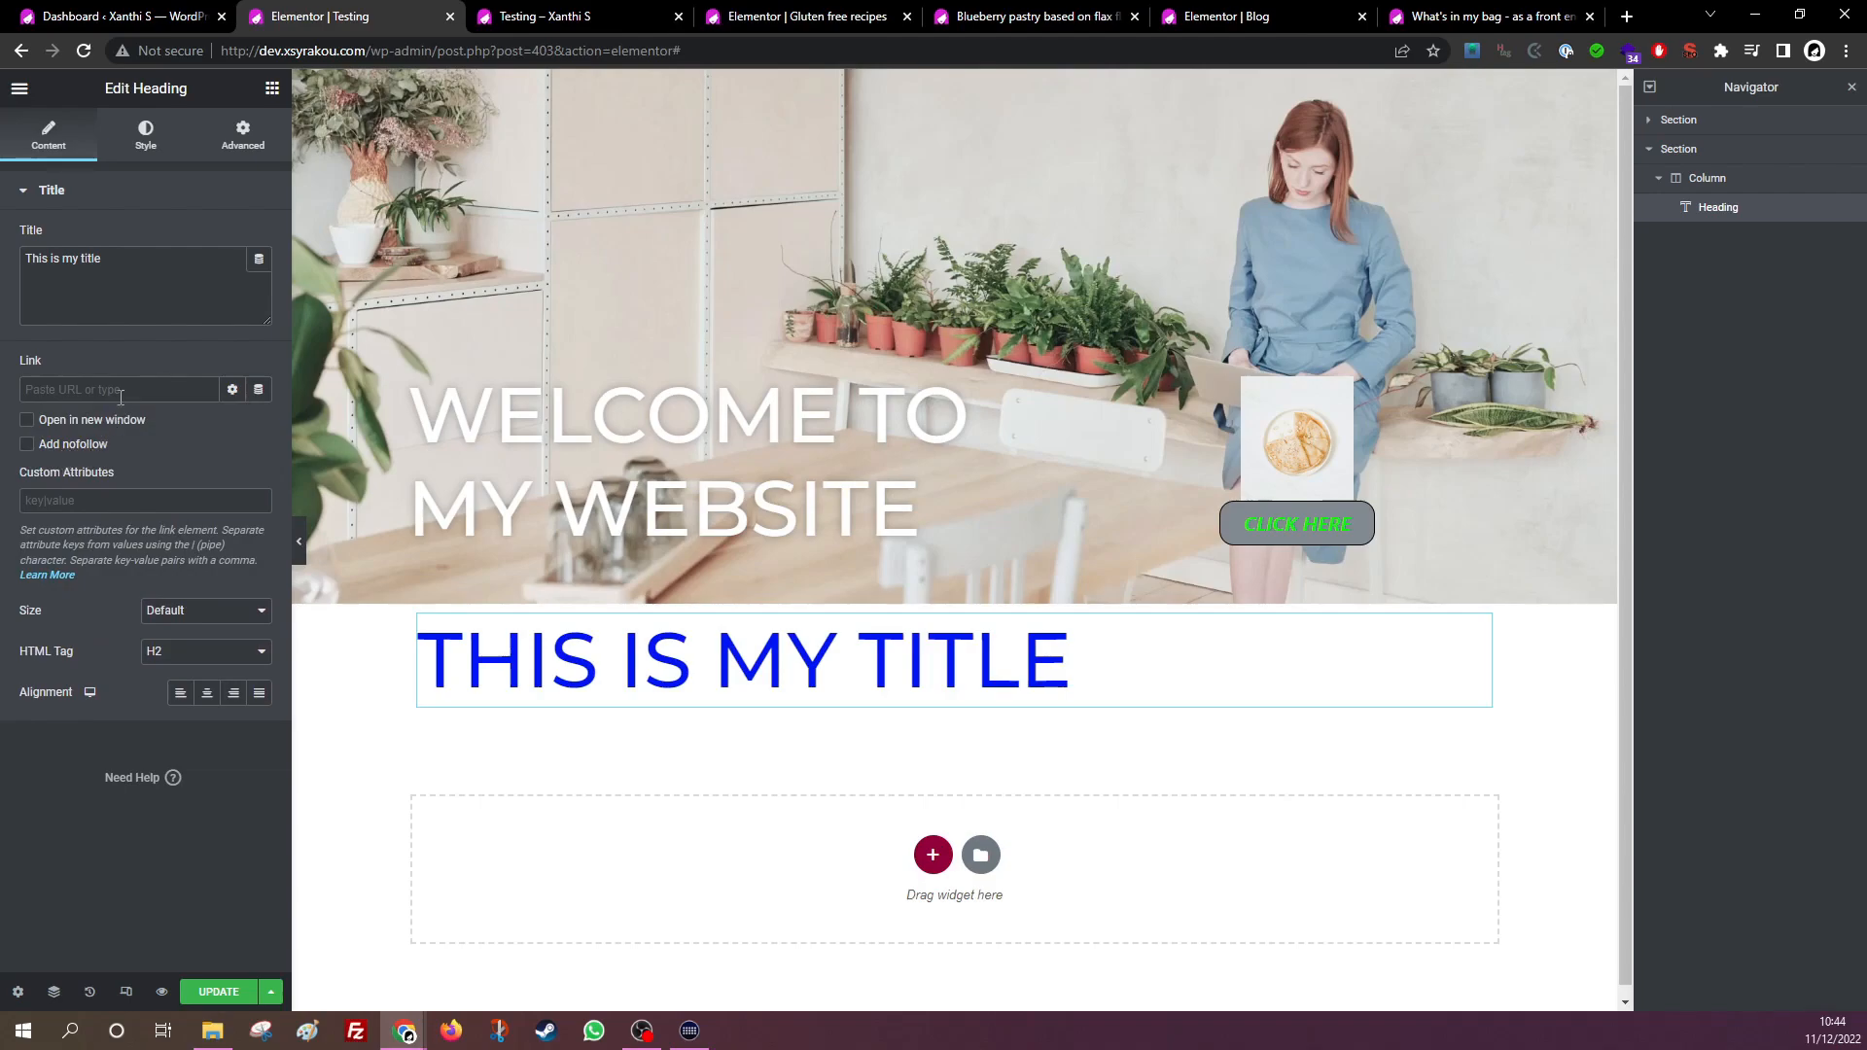
# Left-align the heading after trying center, right and justified, and set its HTML tag to H1.
pyautogui.click(206, 695)
pyautogui.click(233, 698)
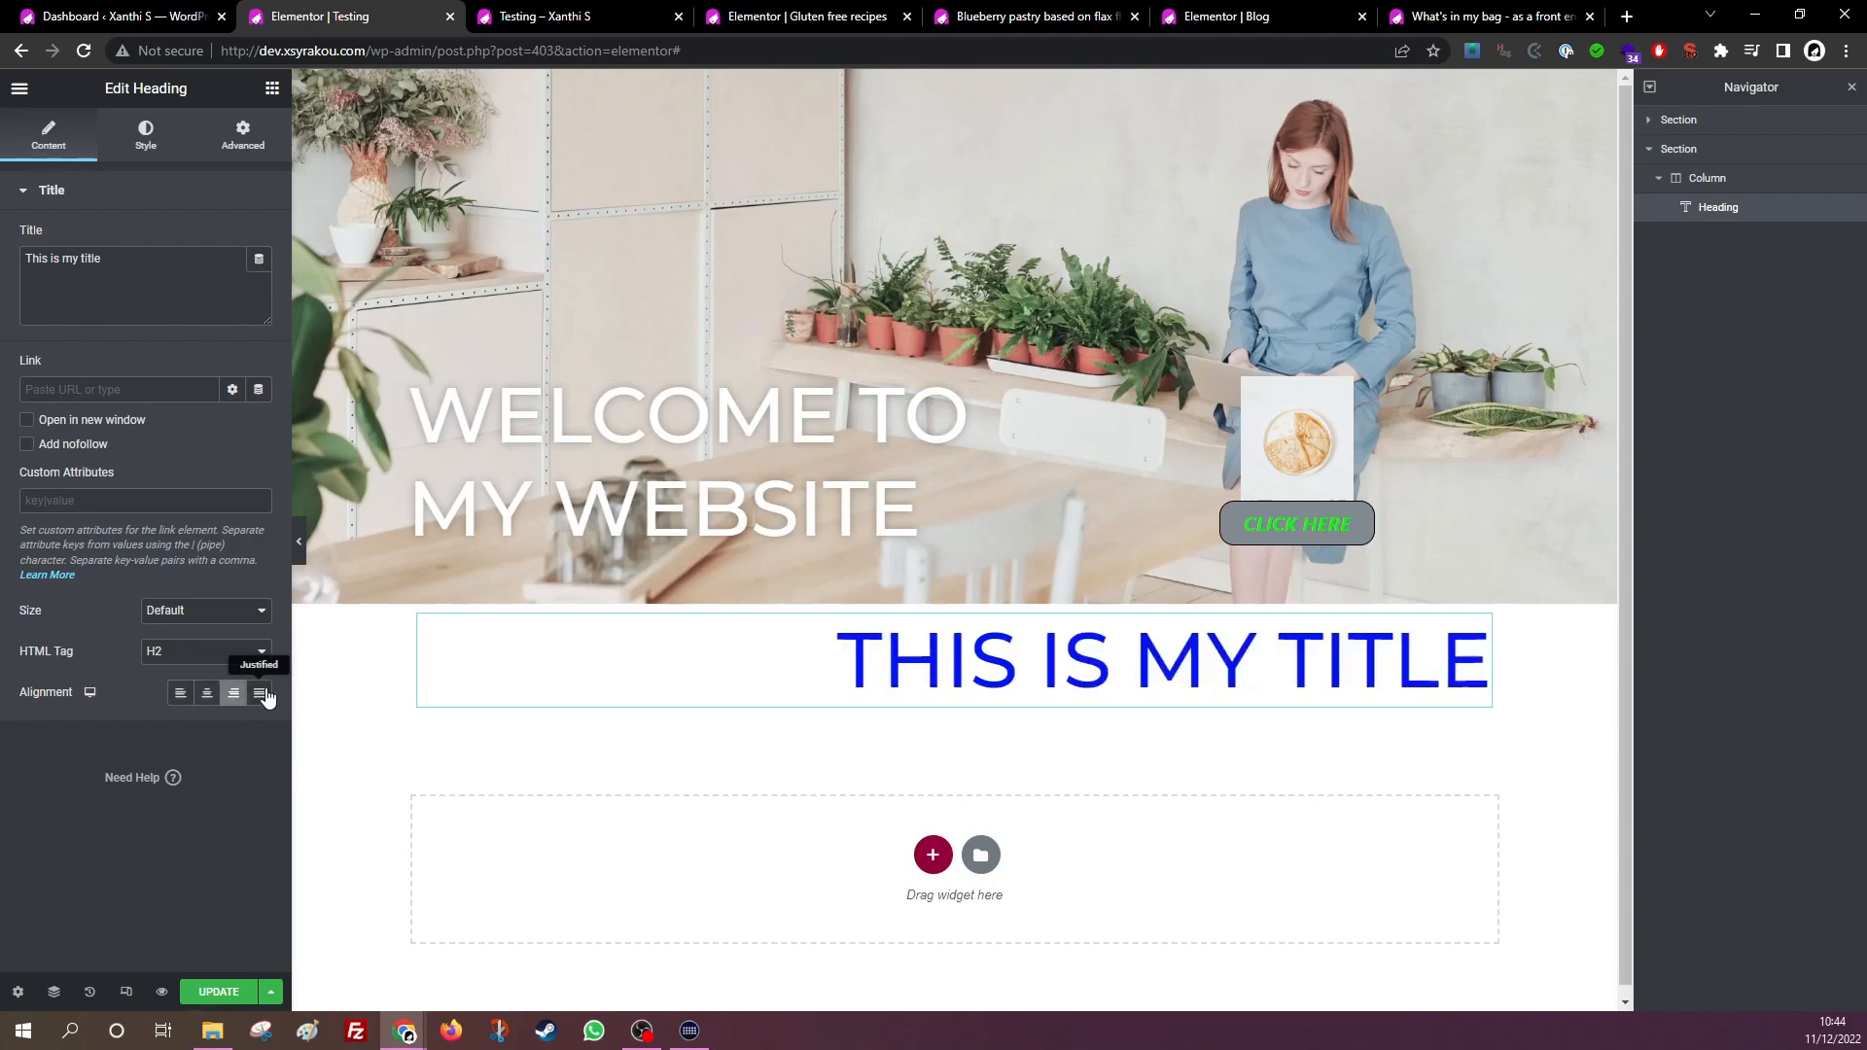
pyautogui.click(260, 697)
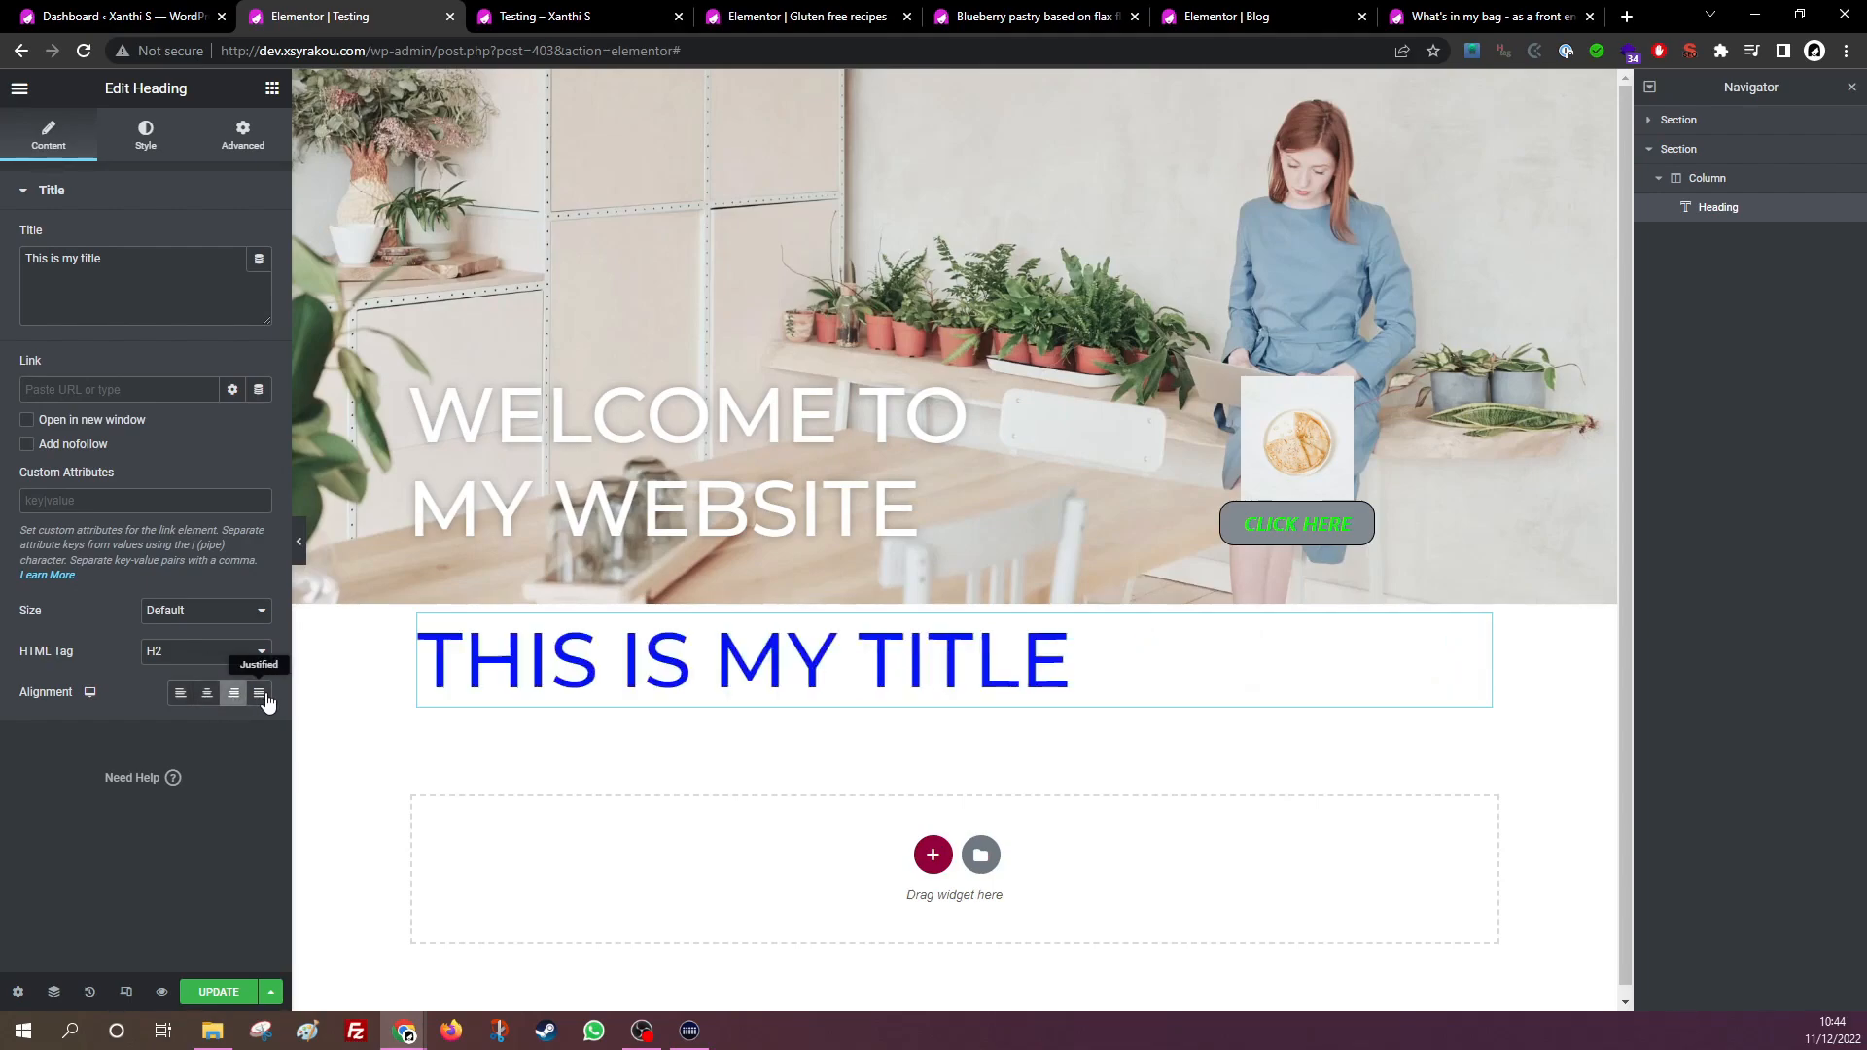
pyautogui.click(180, 696)
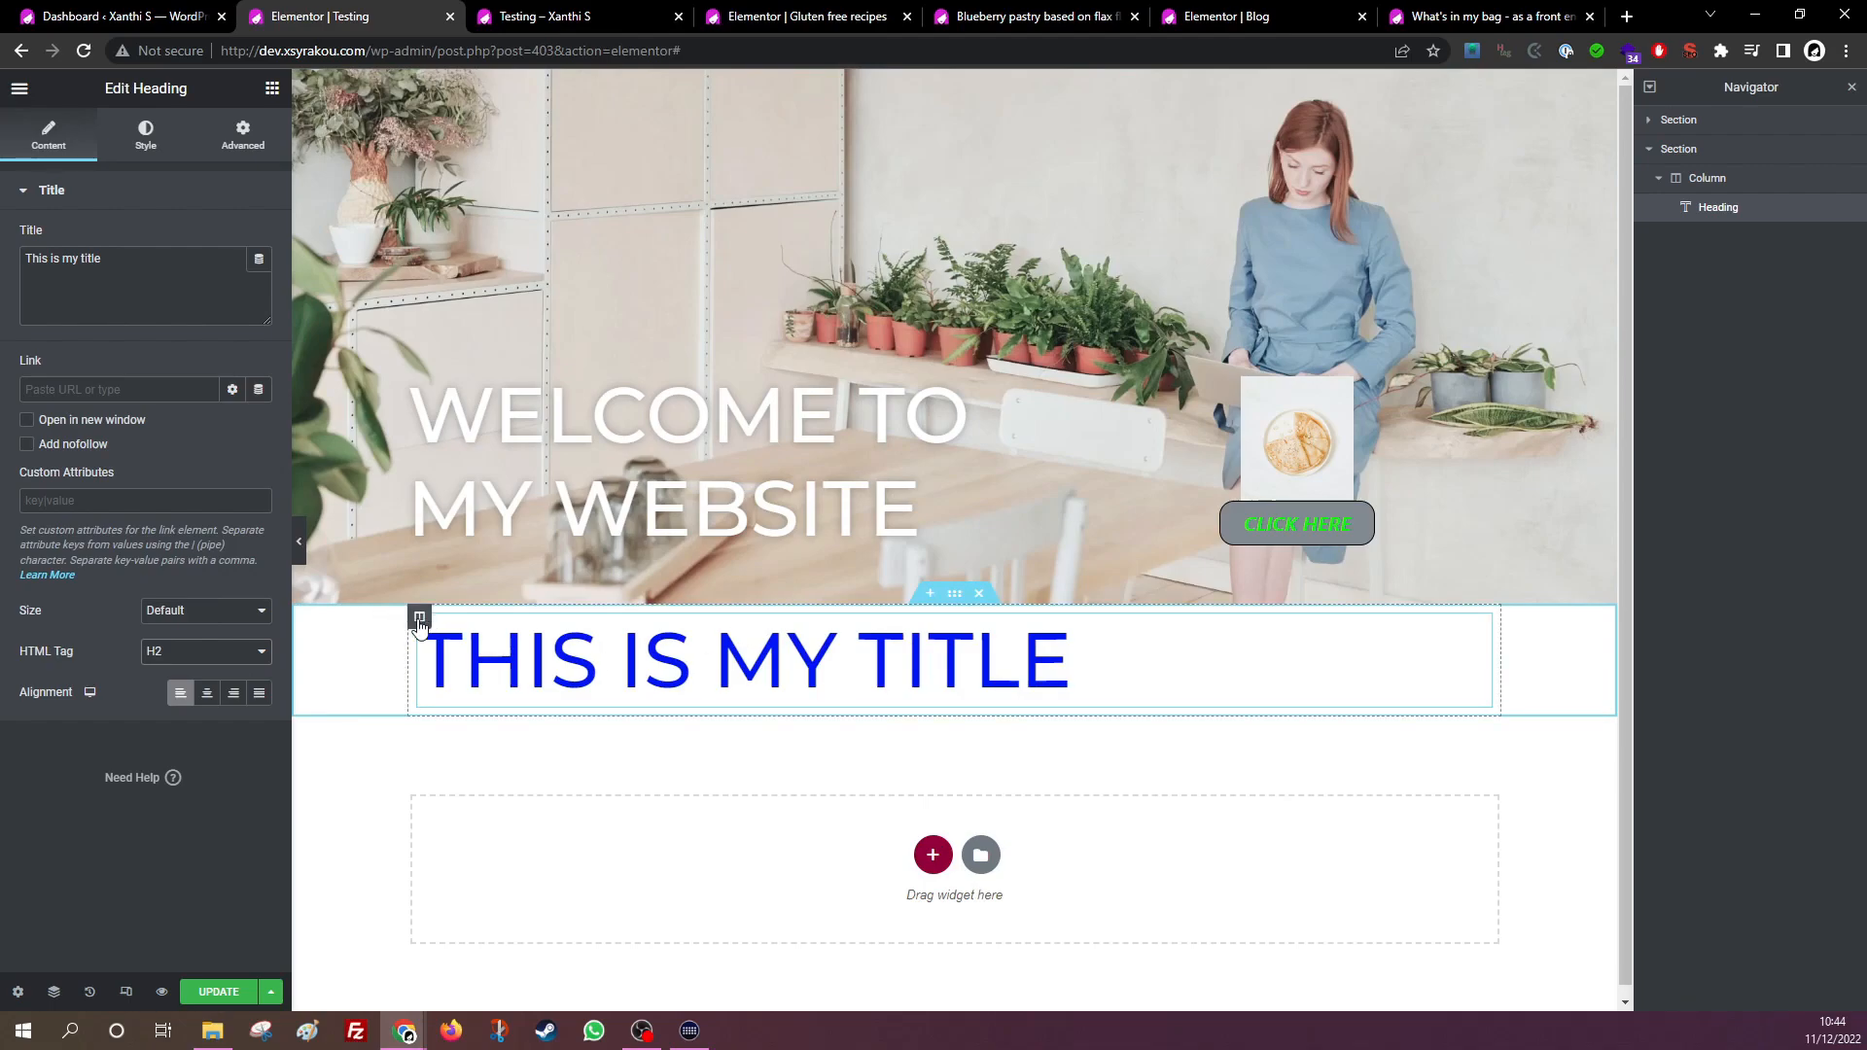
pyautogui.click(160, 669)
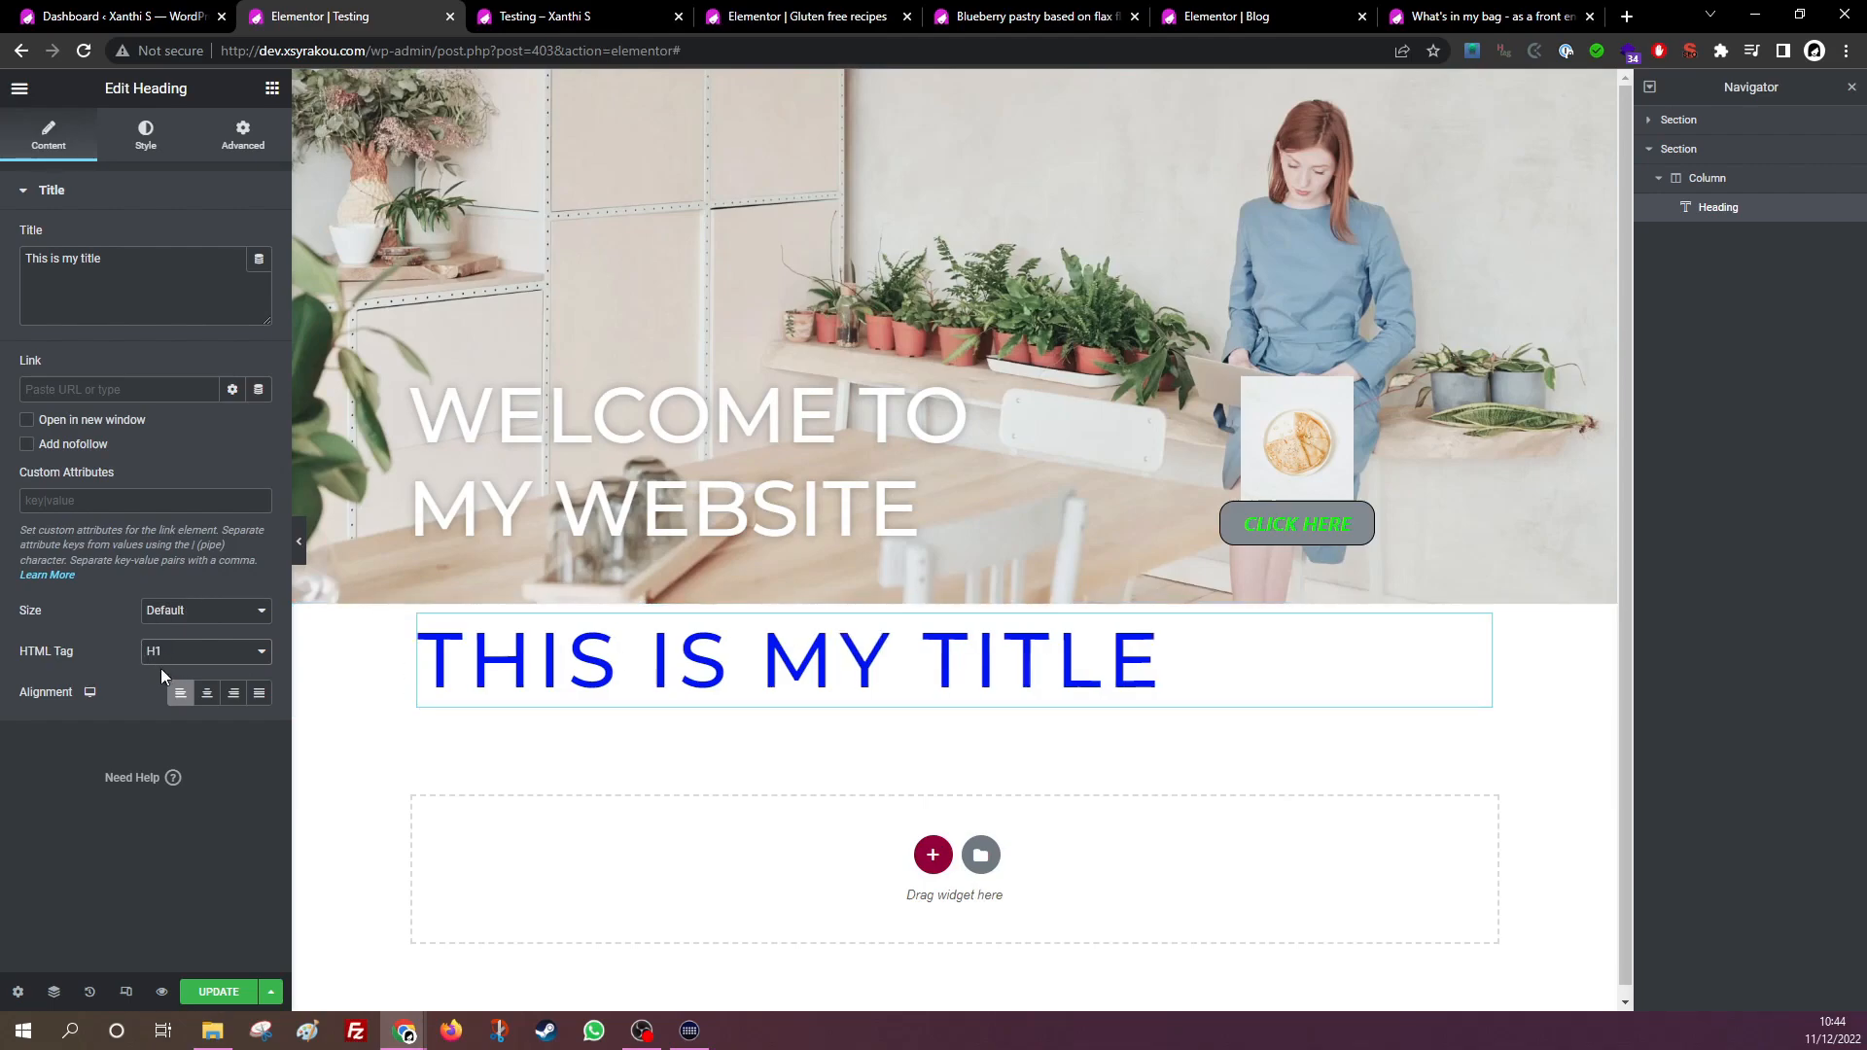
# Replace the heading's global Primary text color with a custom bright pink.
pyautogui.click(145, 134)
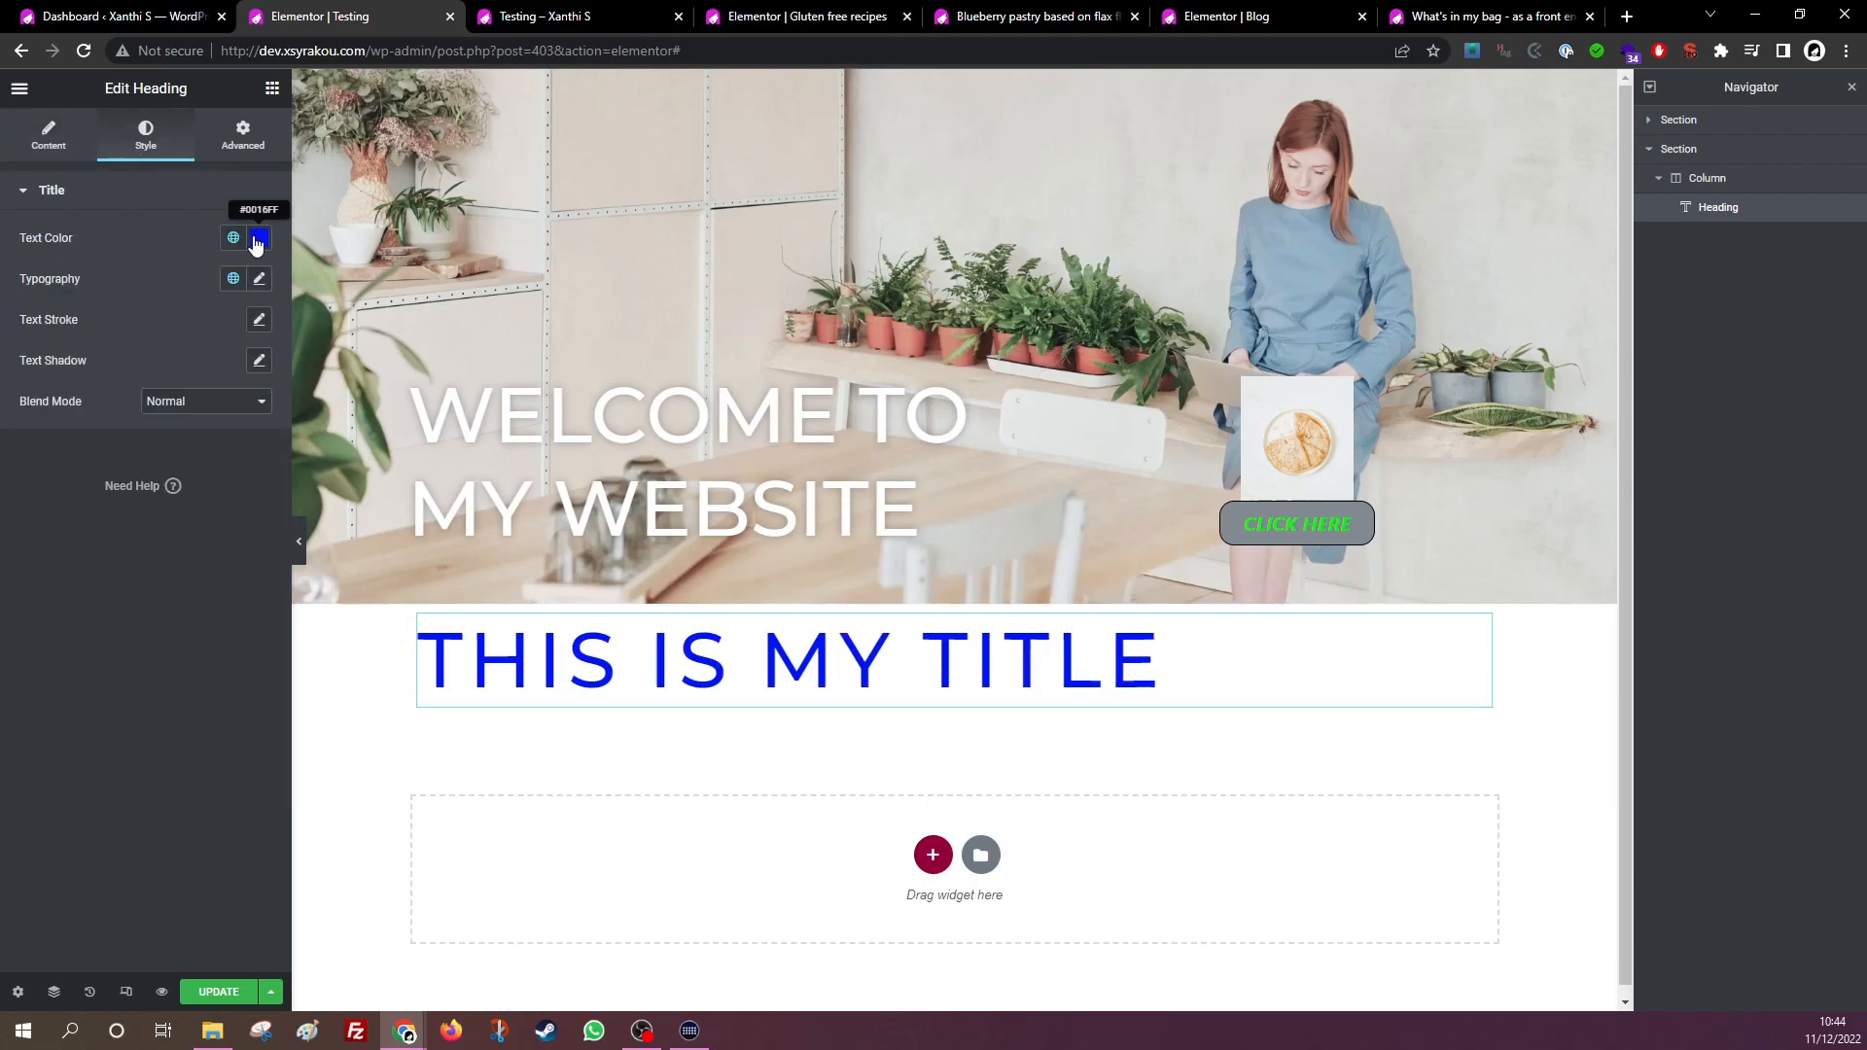
pyautogui.click(234, 239)
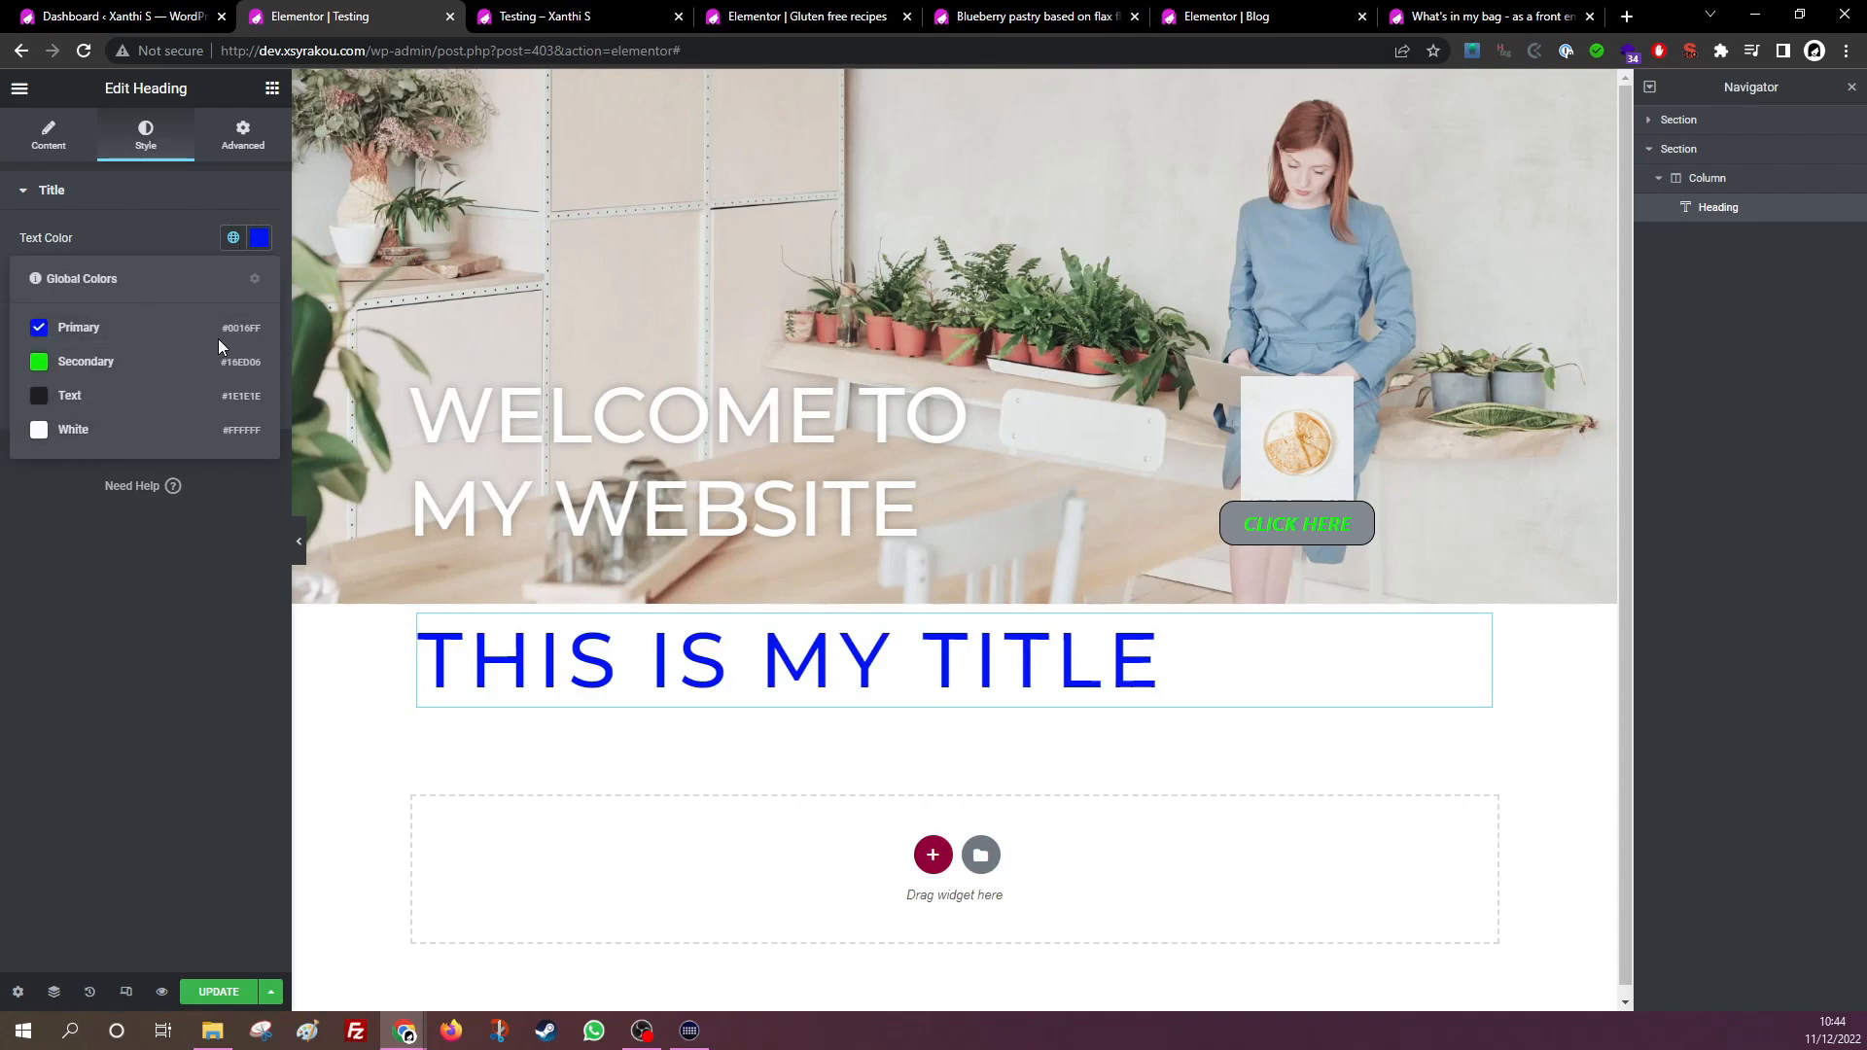
pyautogui.click(259, 241)
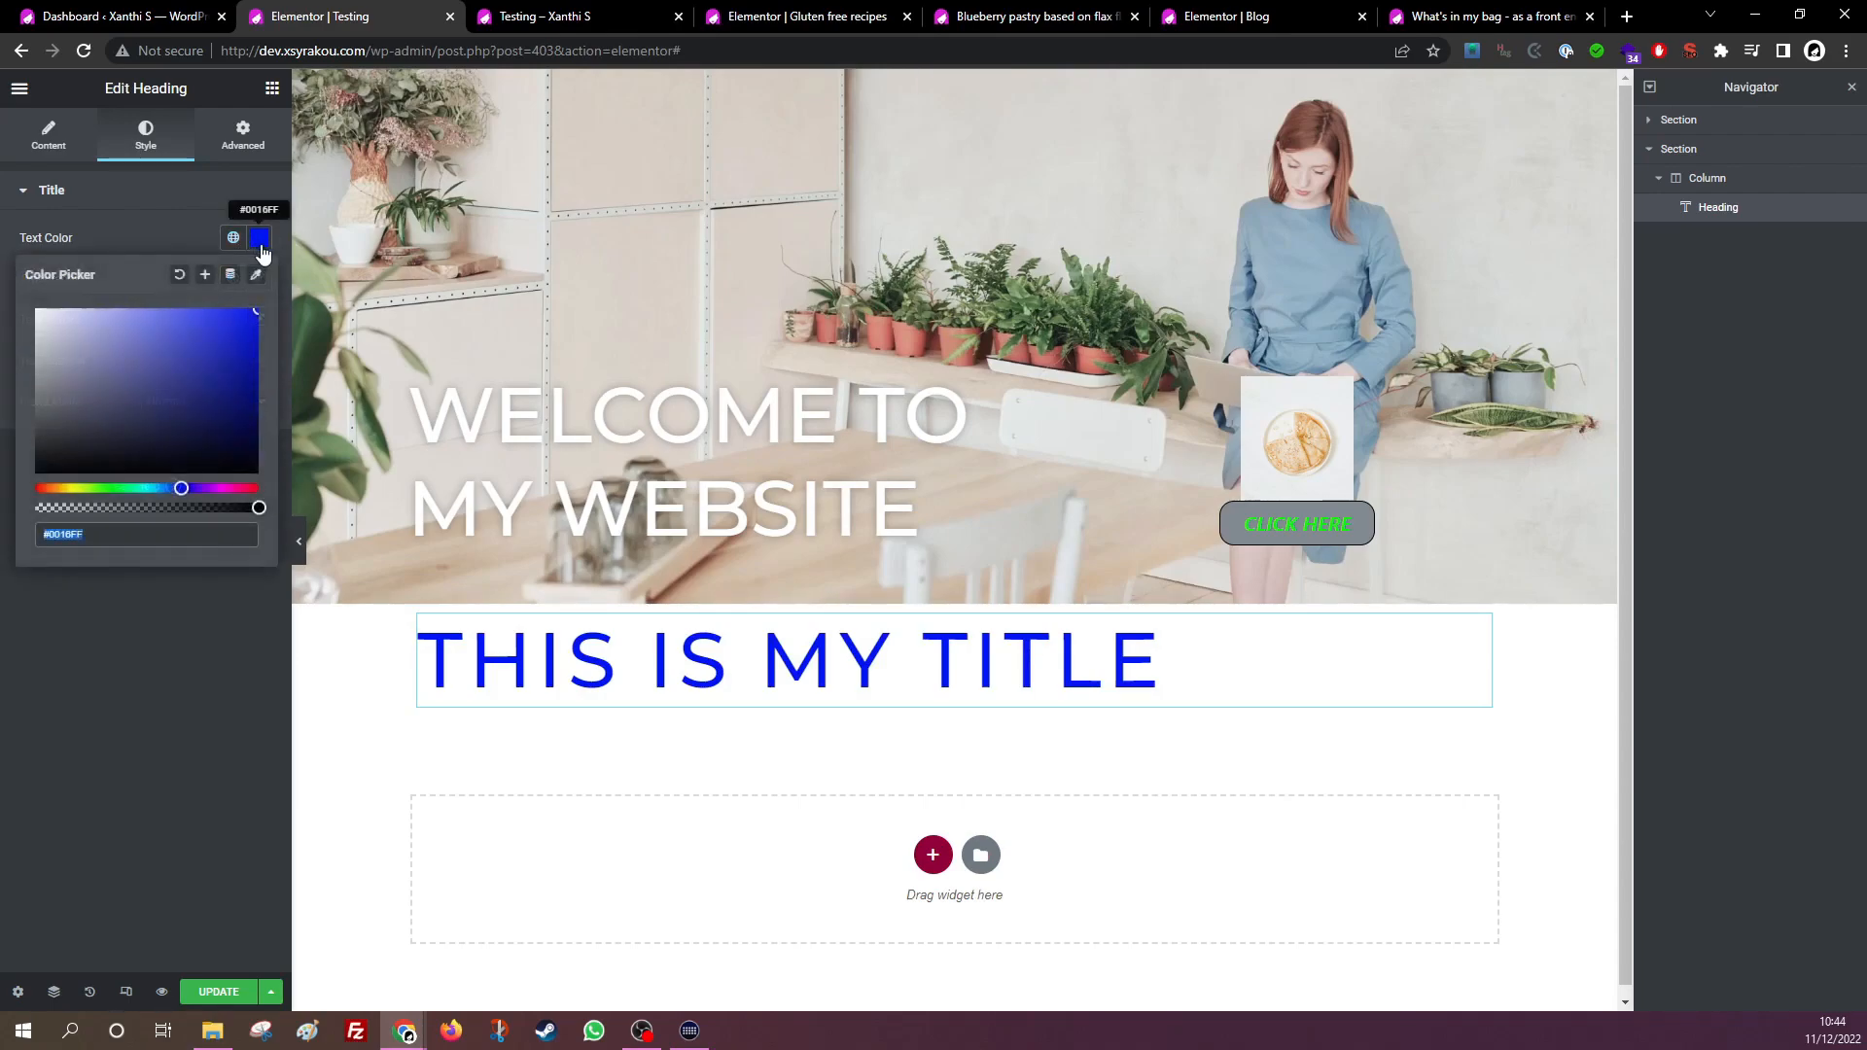
pyautogui.click(225, 488)
pyautogui.moveTo(183, 372); pyautogui.dragTo(189, 308)
pyautogui.click(185, 210)
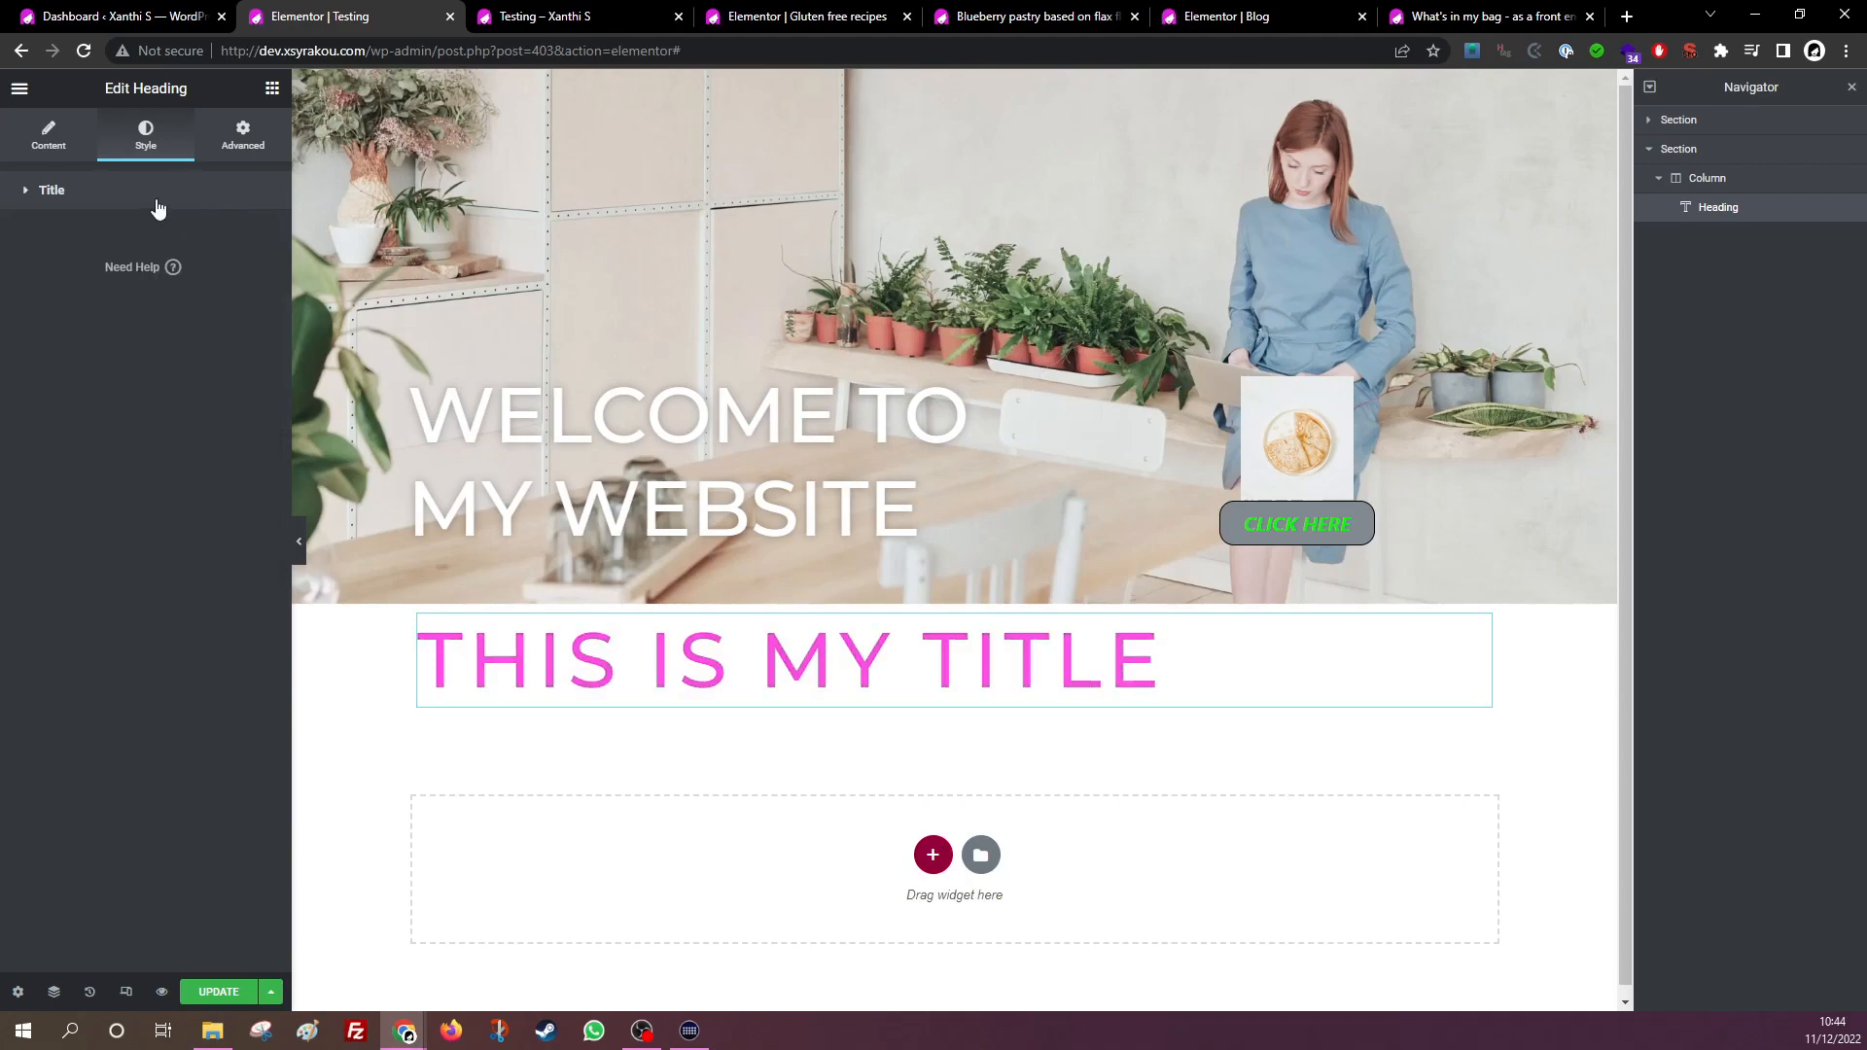
pyautogui.click(158, 206)
# Give the heading a 1 px black text stroke and a text shadow with the default blur of 10.
pyautogui.click(258, 320)
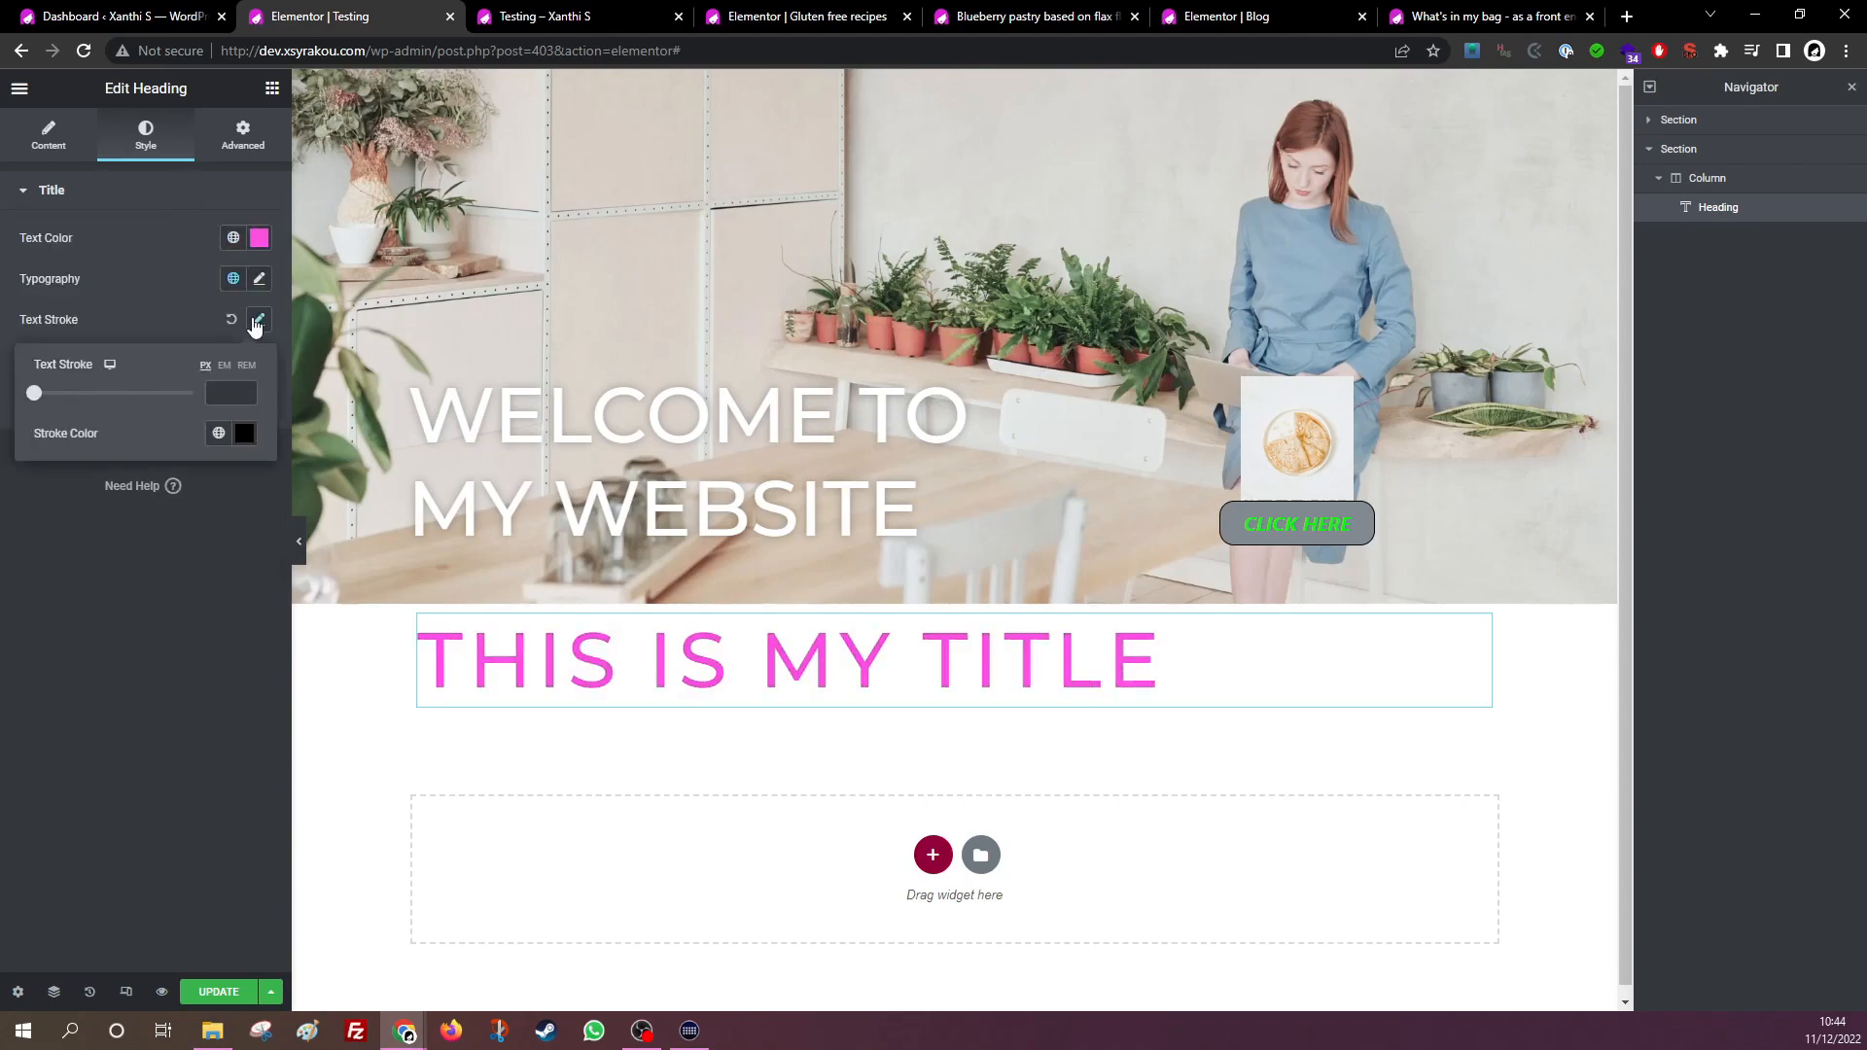
pyautogui.click(213, 396)
pyautogui.write('1')
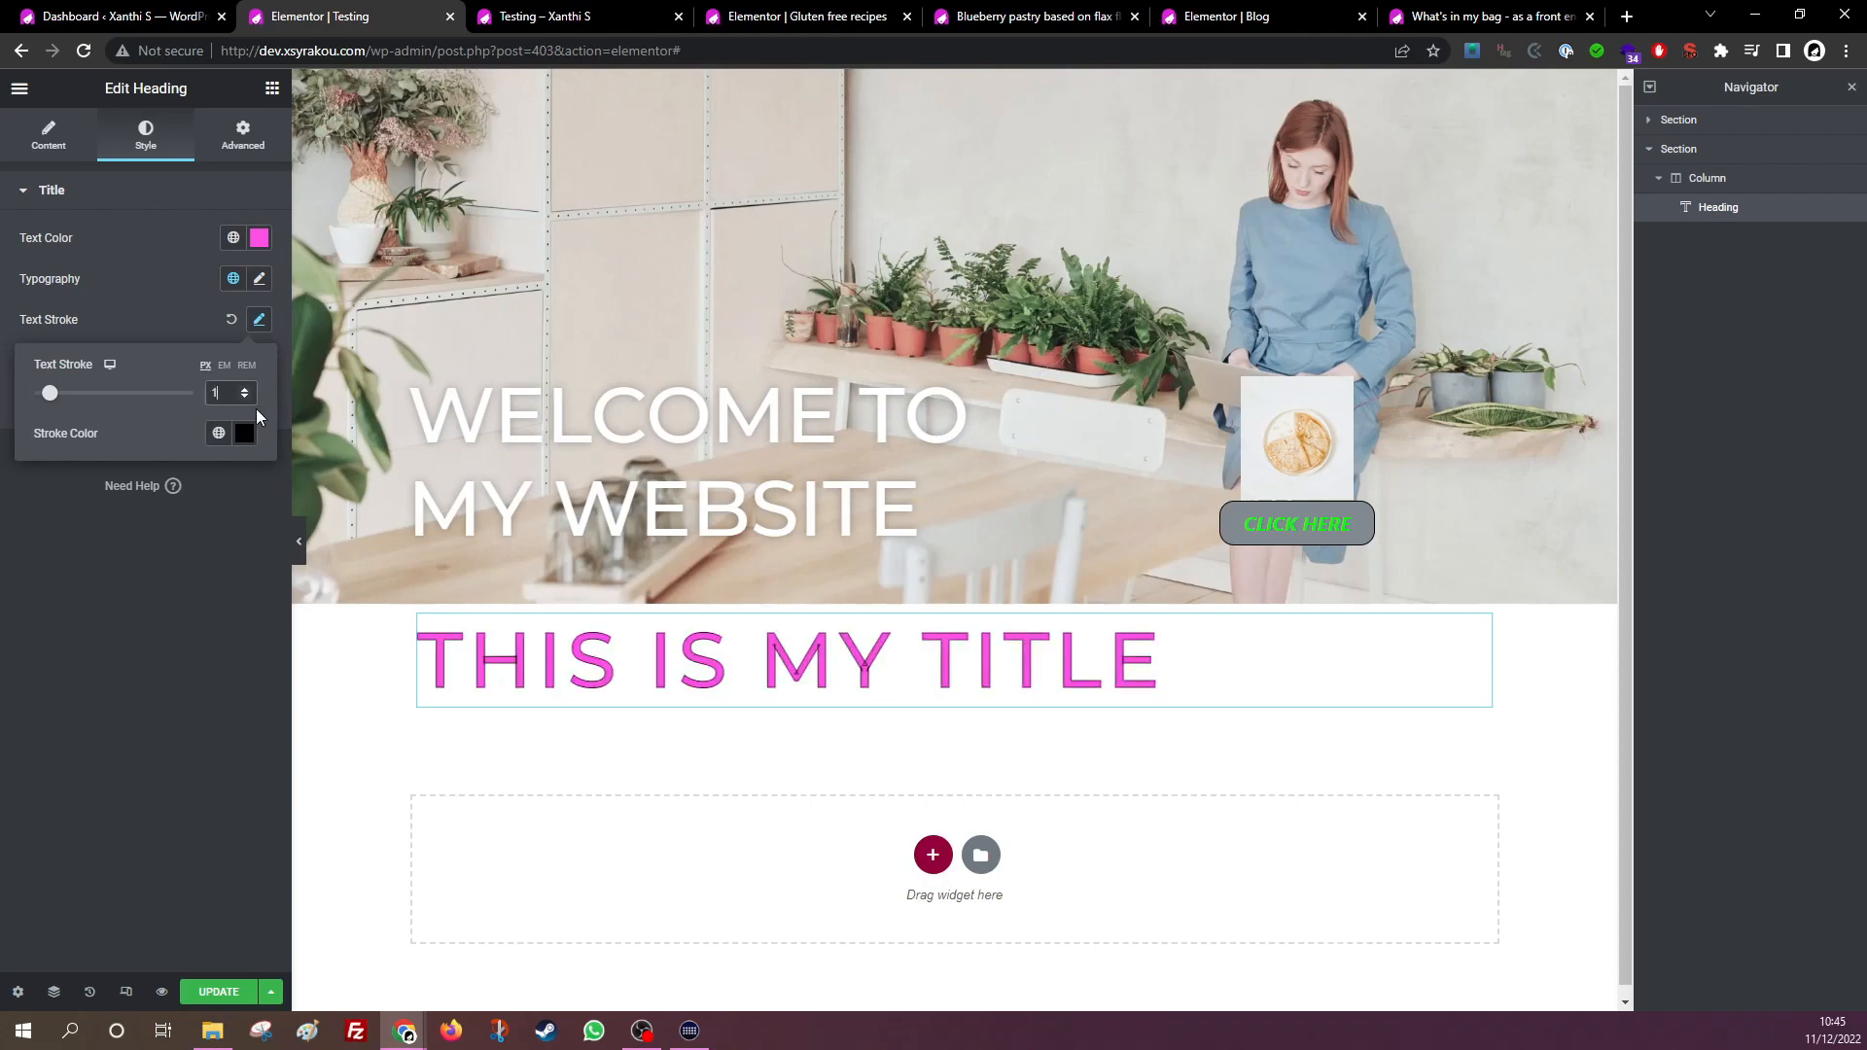
pyautogui.click(169, 319)
pyautogui.click(258, 360)
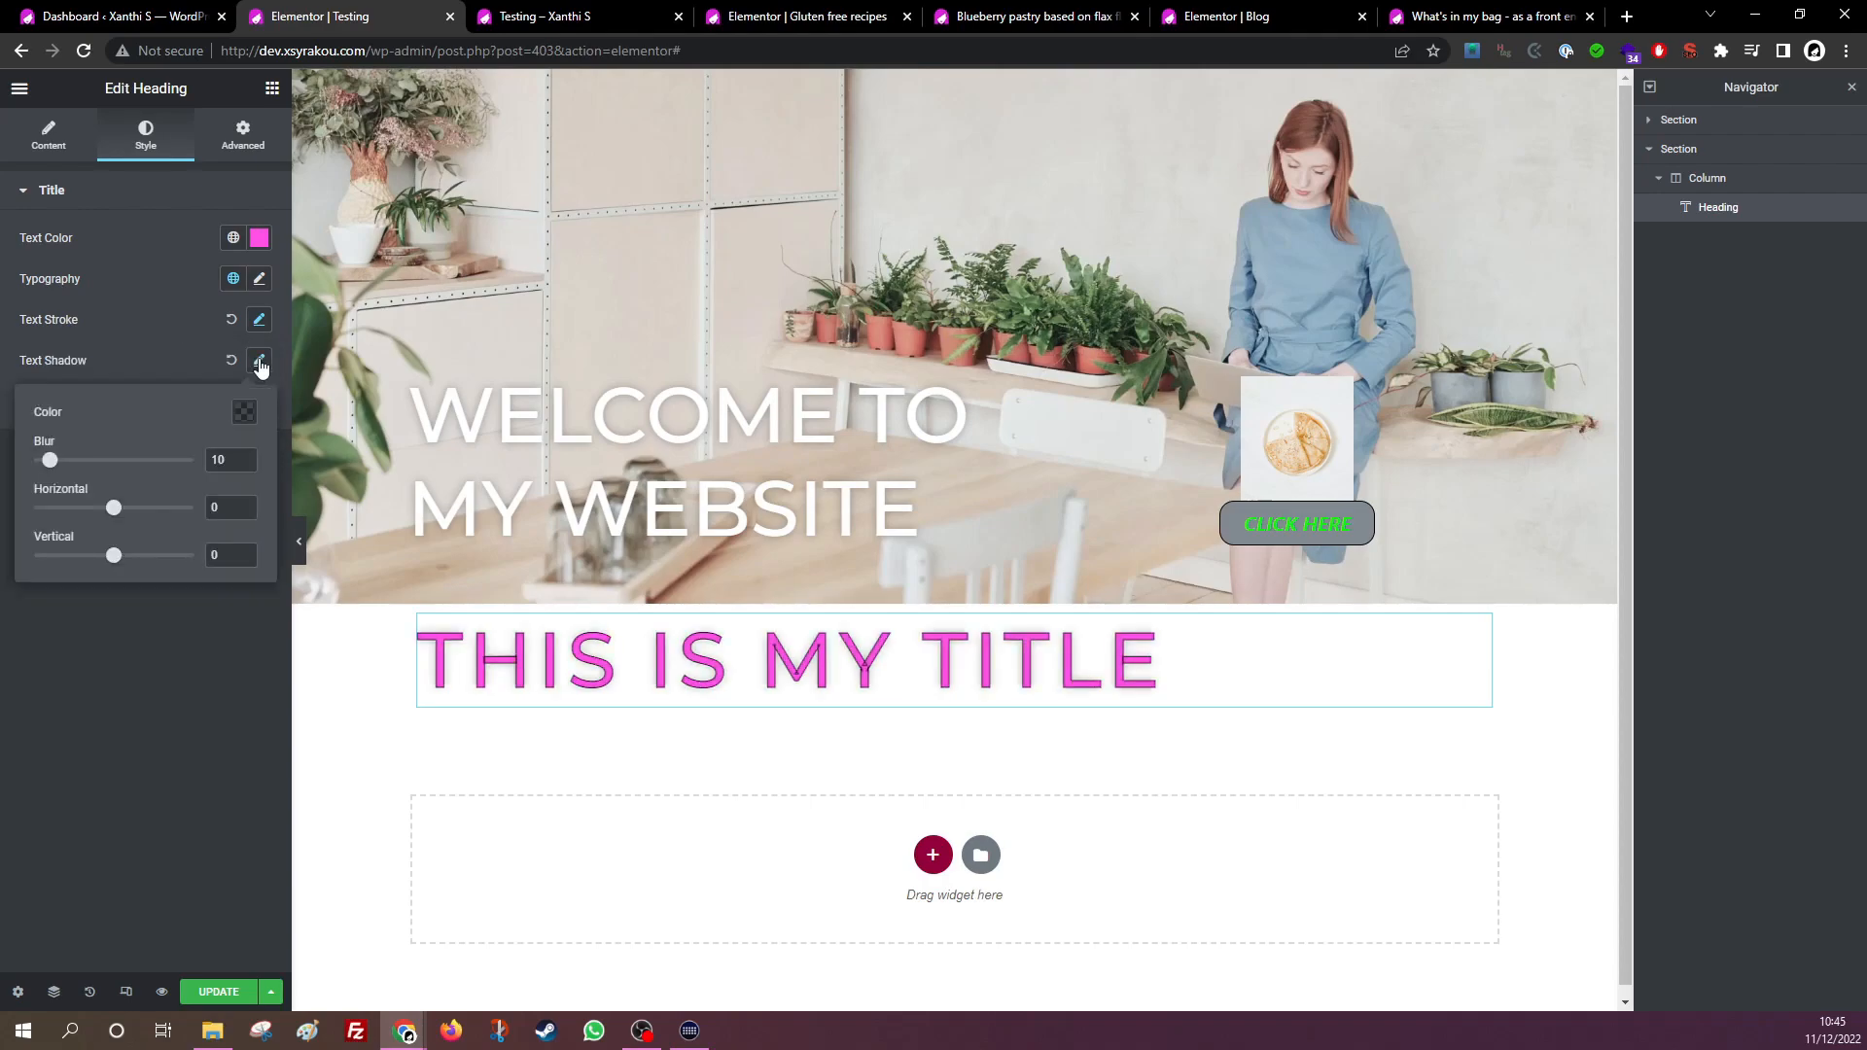
pyautogui.click(173, 352)
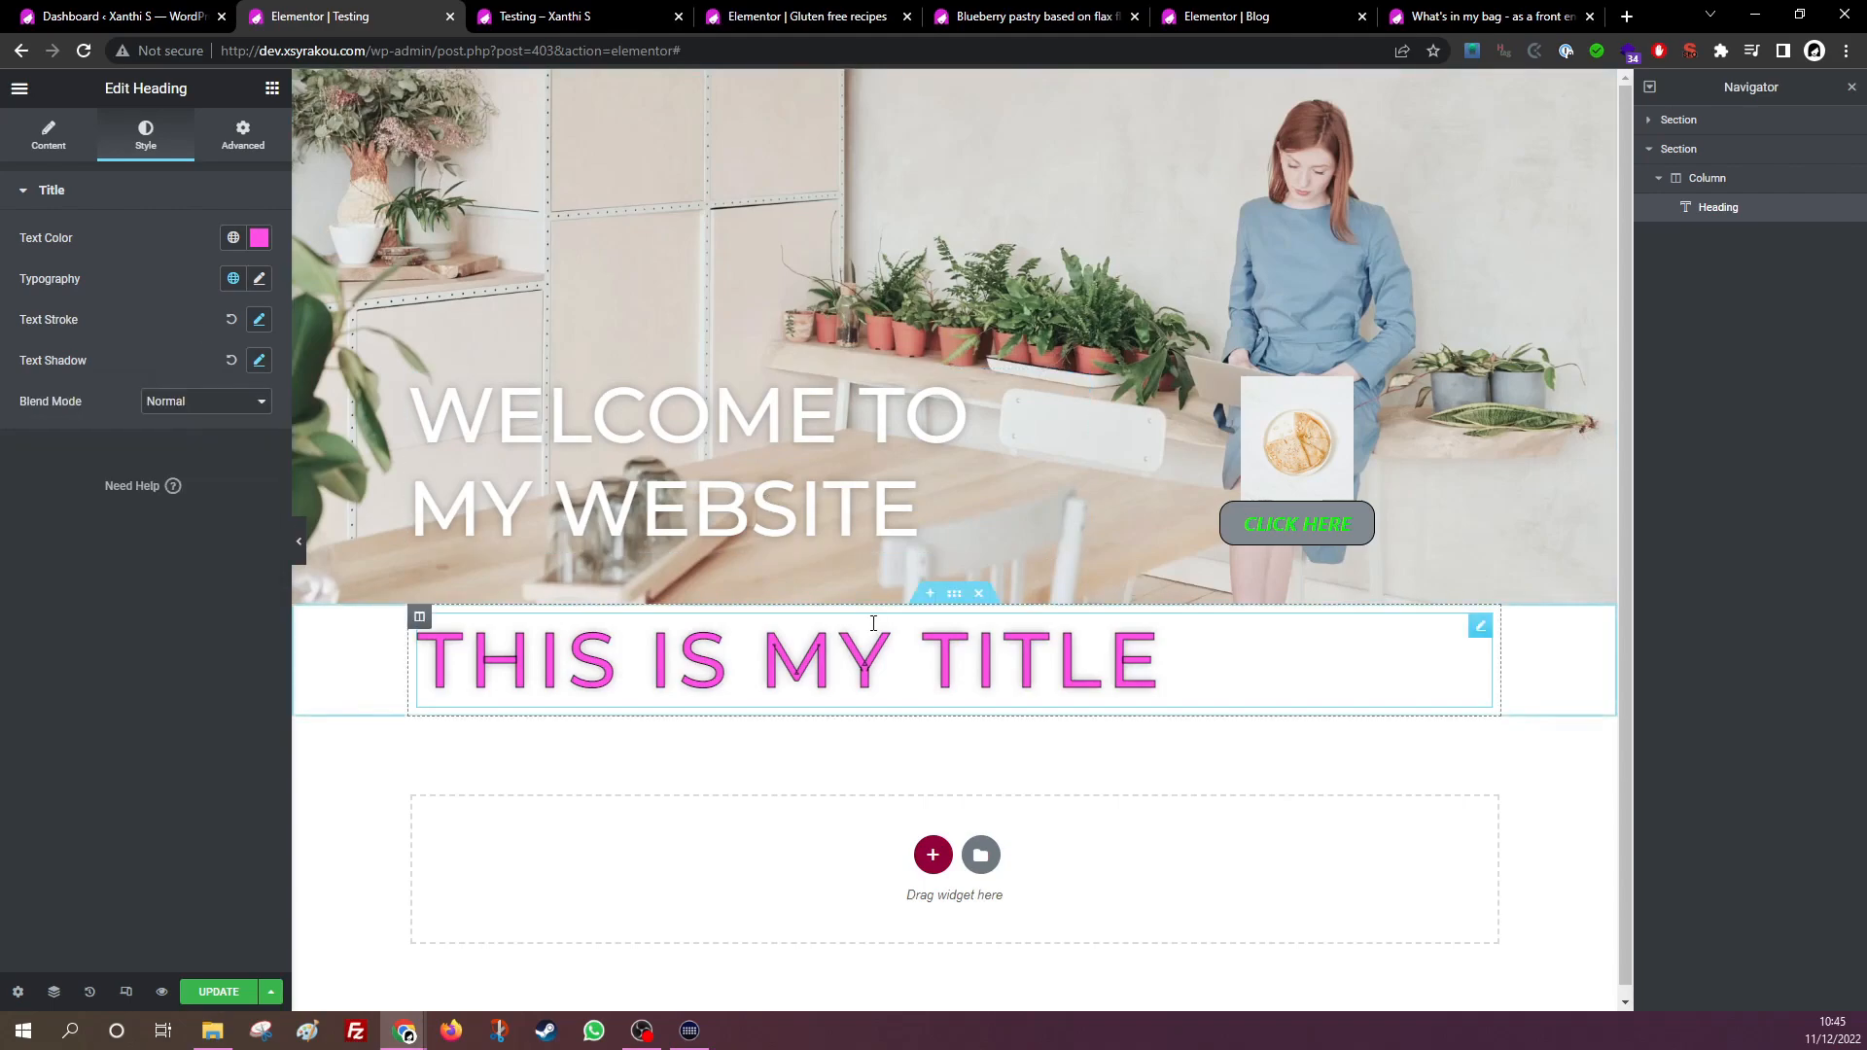
# Add a second heading in a new section below the title and apply the Secondary global font to it.
pyautogui.click(272, 89)
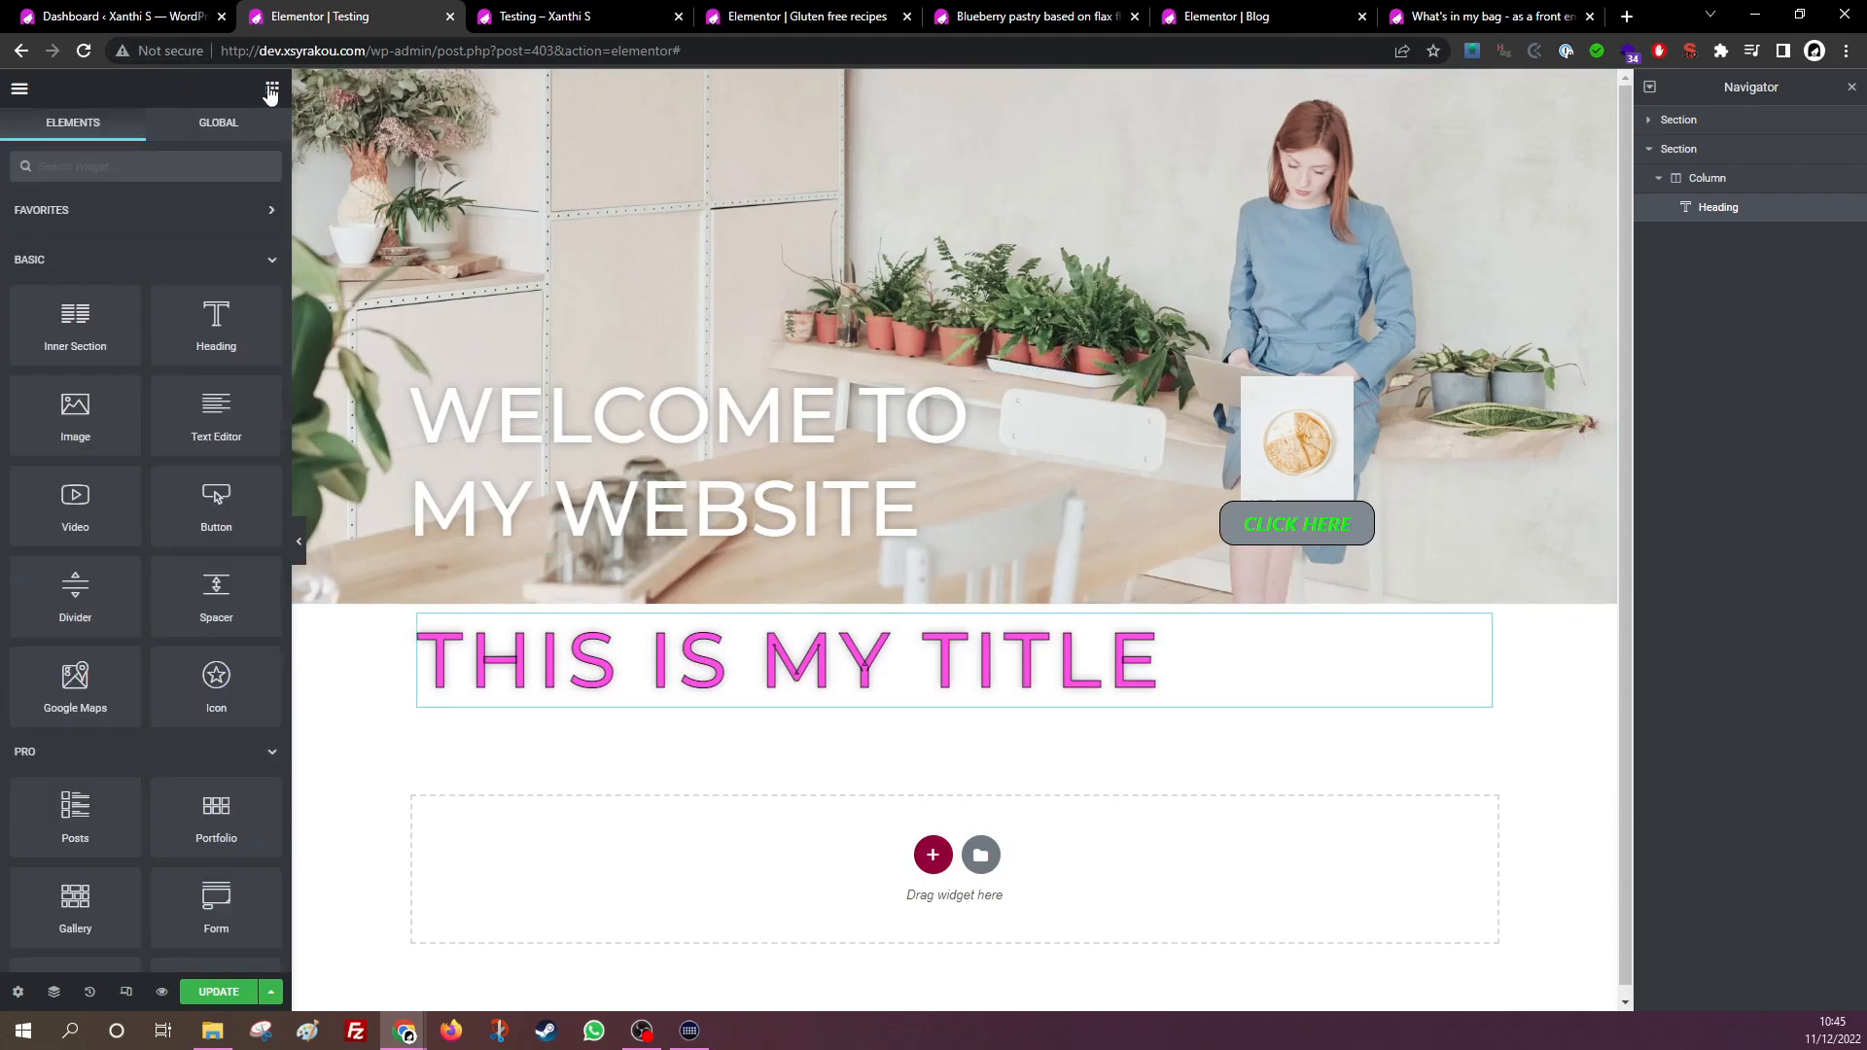
pyautogui.moveTo(219, 313); pyautogui.dragTo(855, 858)
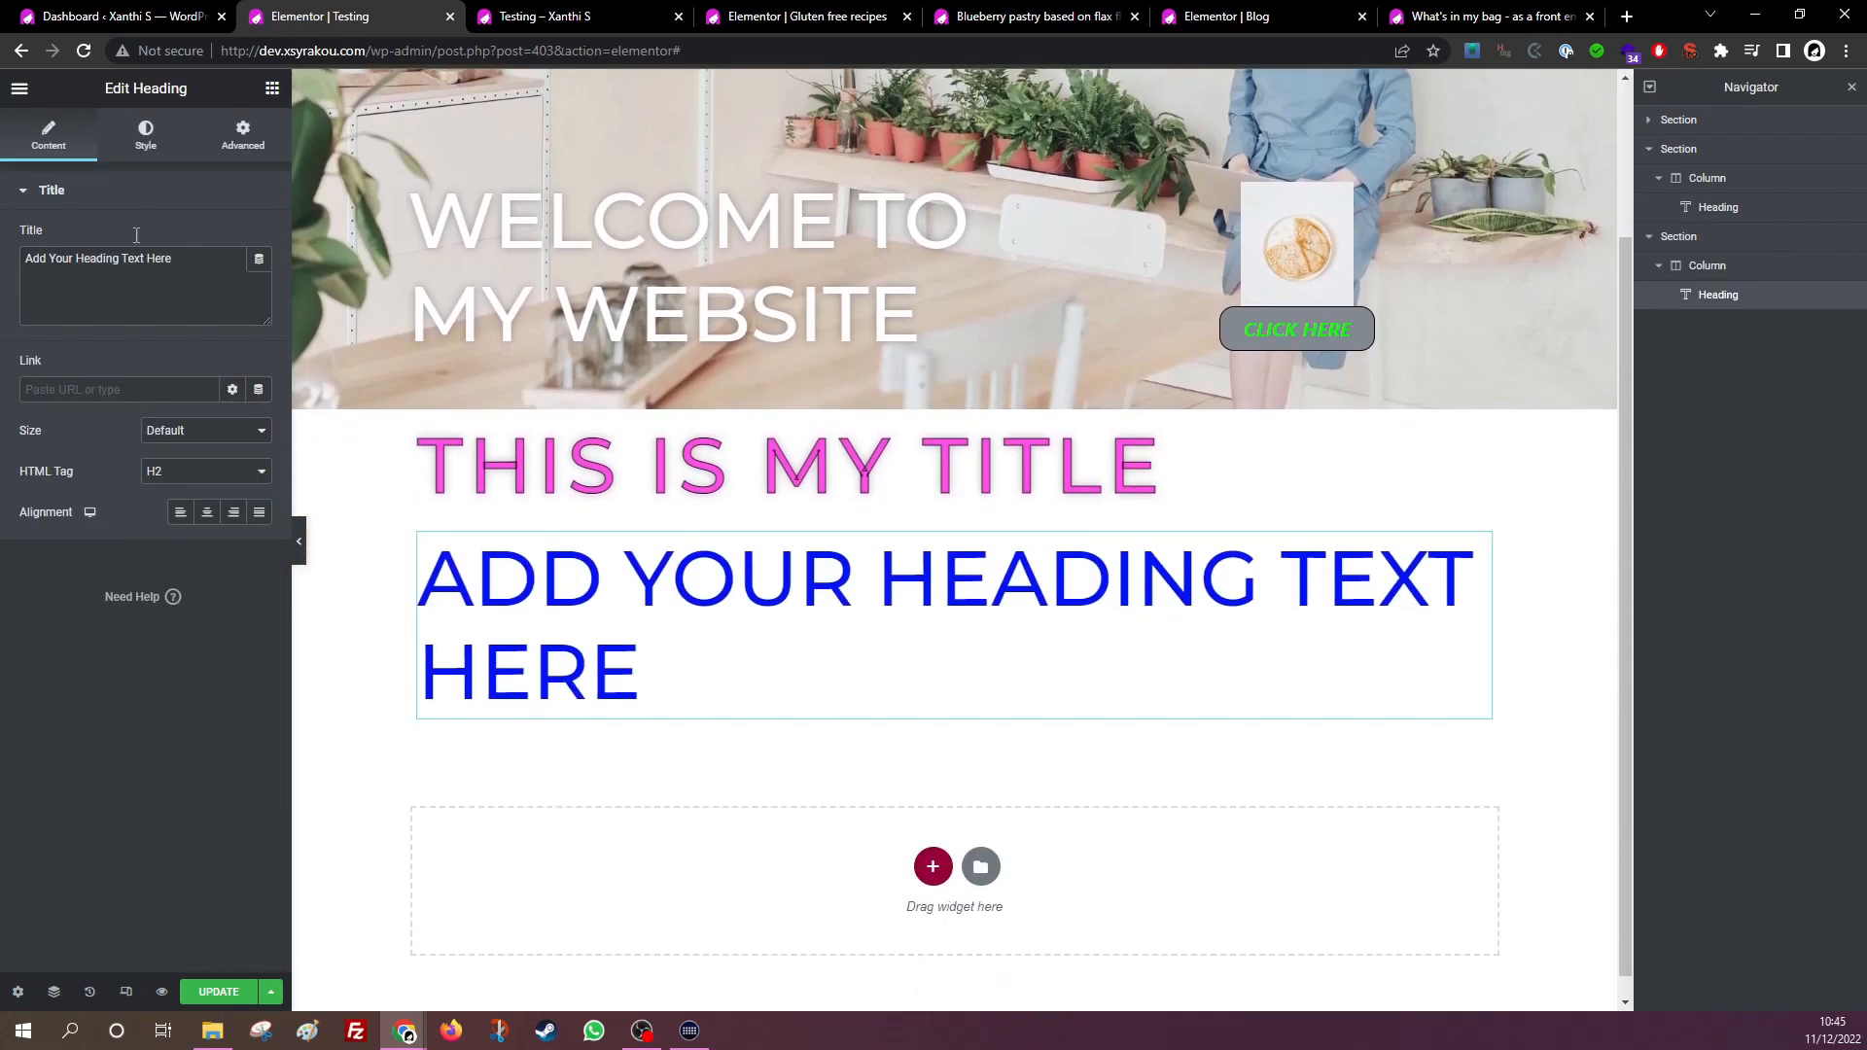
pyautogui.click(151, 141)
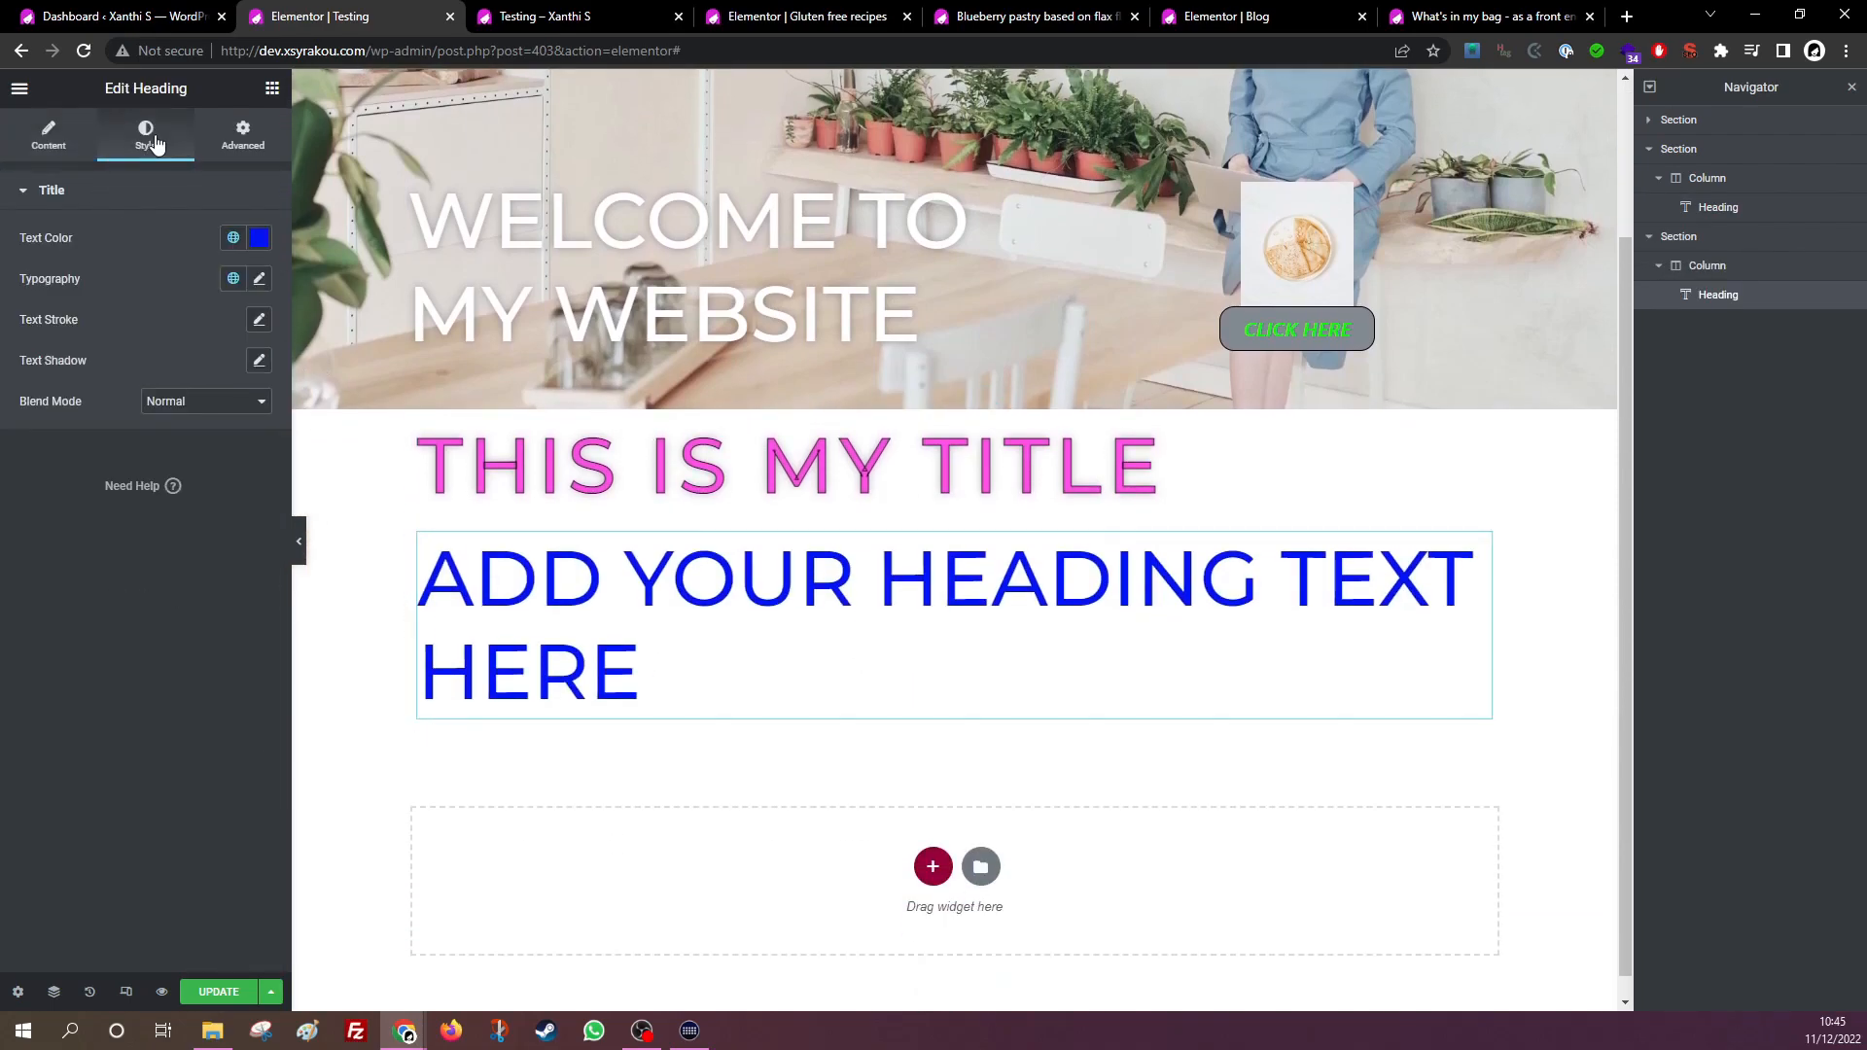
pyautogui.click(233, 279)
pyautogui.click(190, 459)
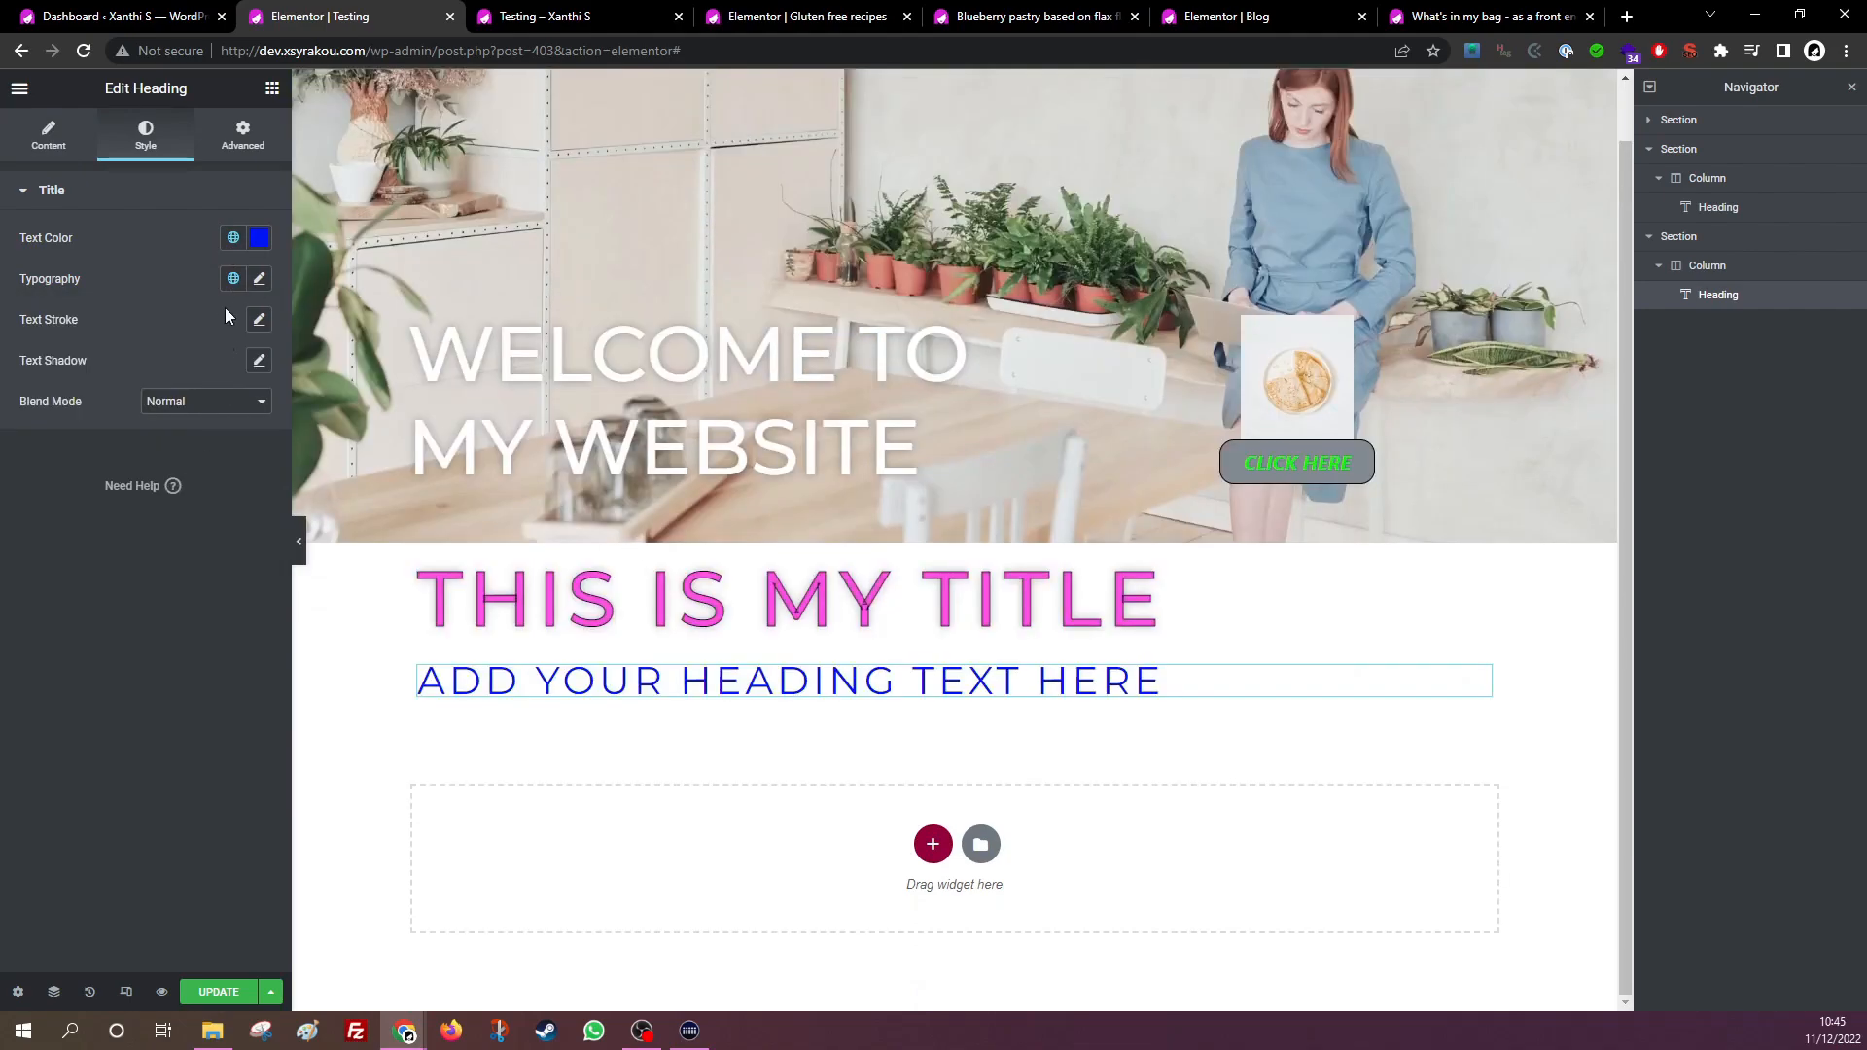
# Try the Text, Accent, Blog Pos… and Accent 2 global fonts on the second heading.
pyautogui.click(232, 279)
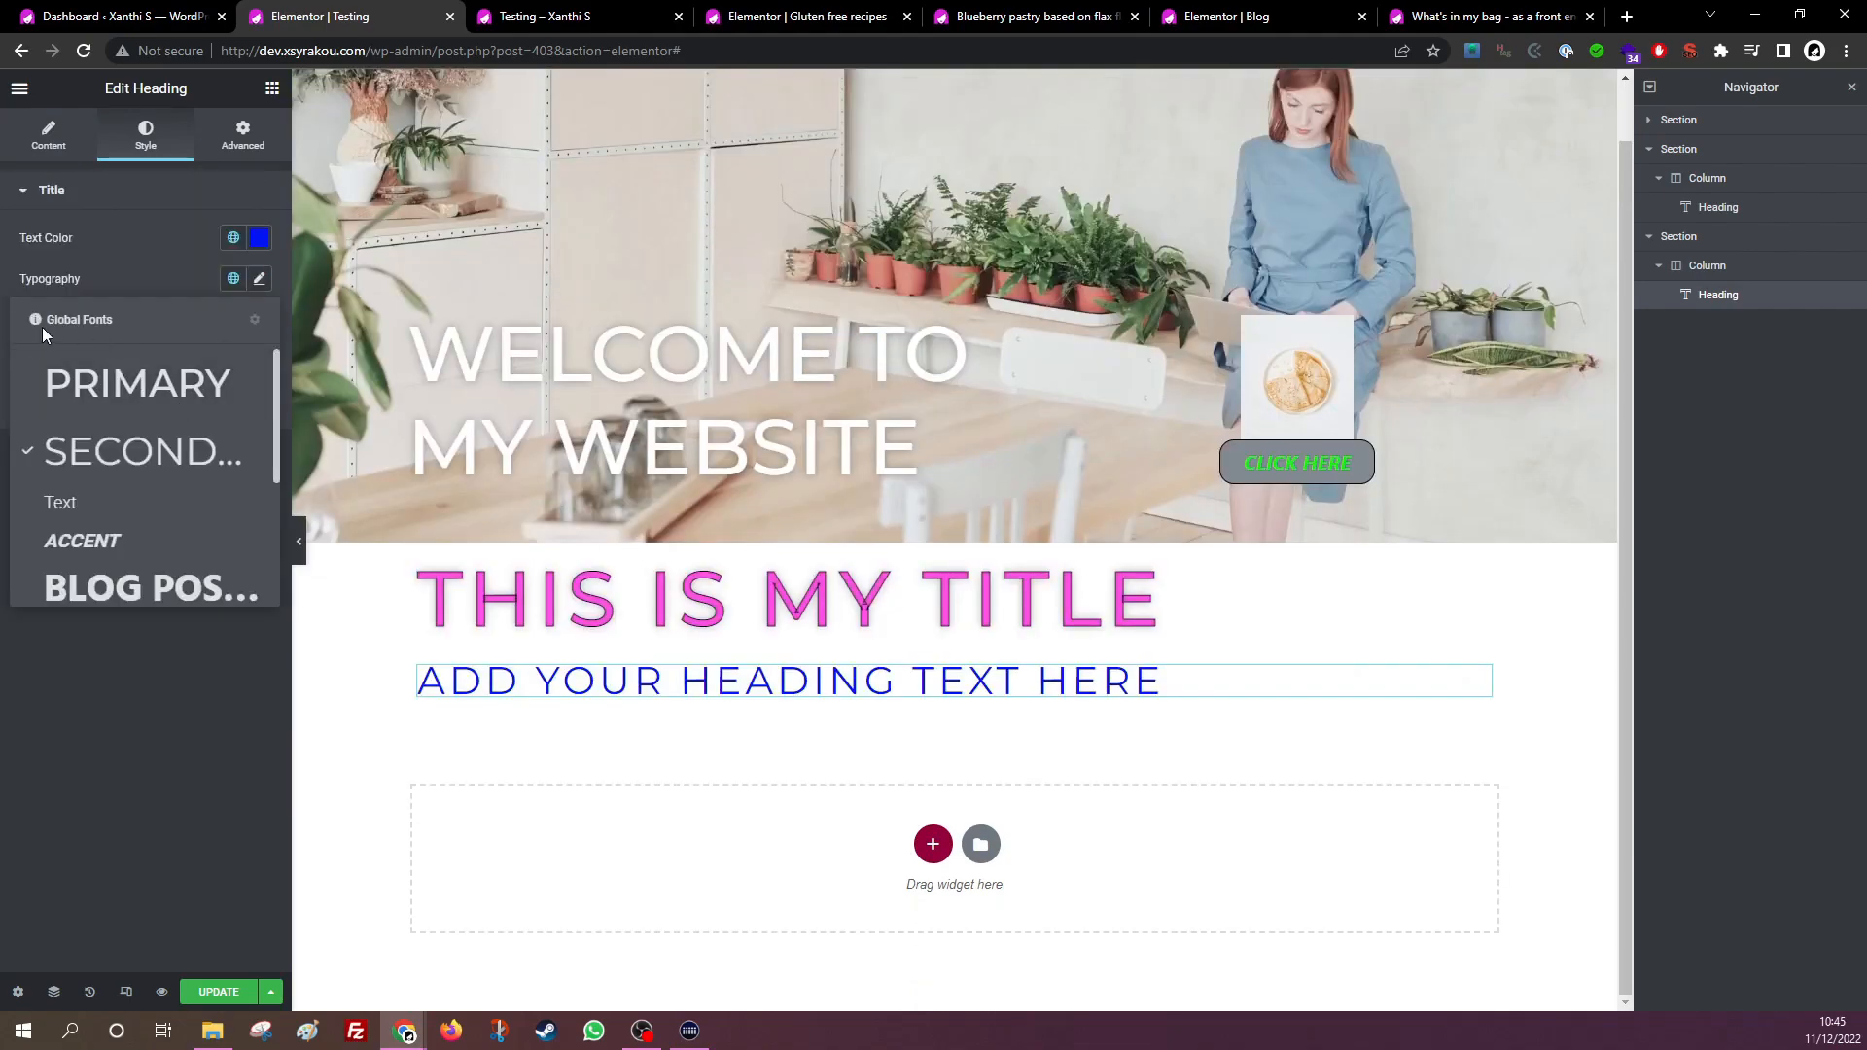
pyautogui.click(128, 494)
pyautogui.click(234, 279)
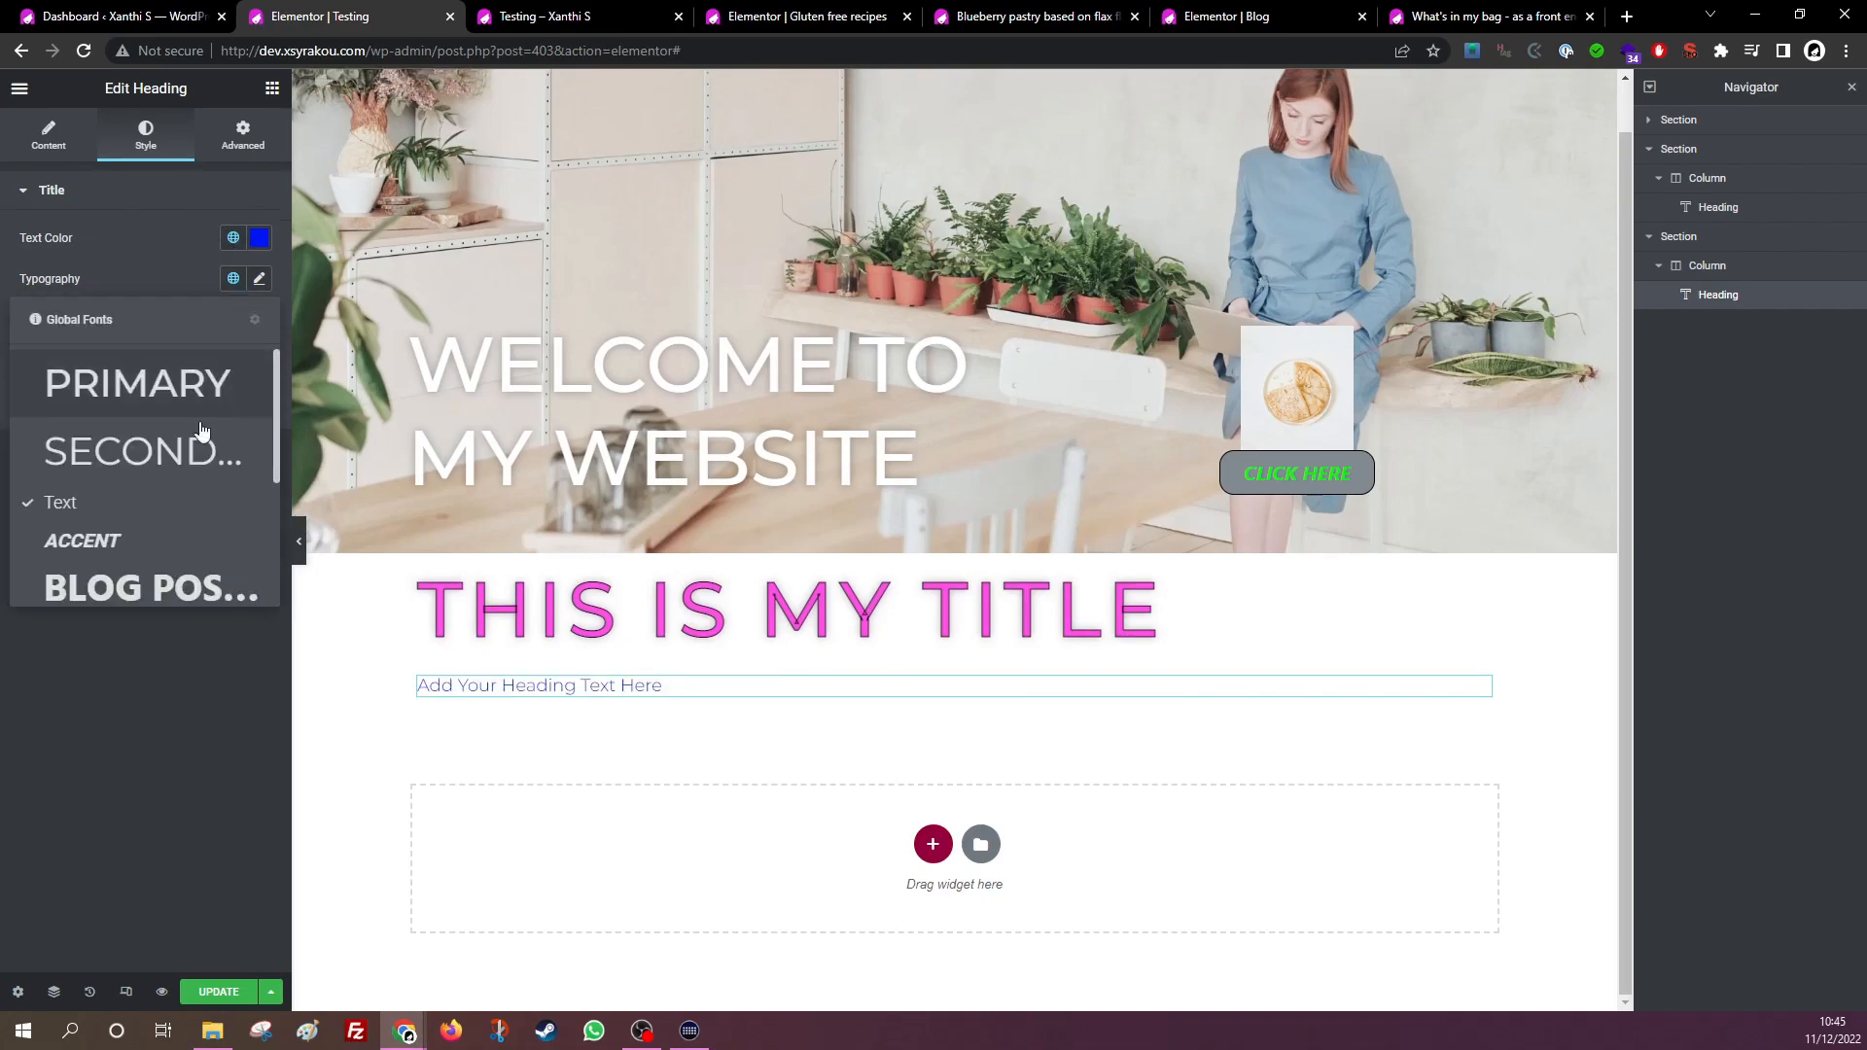
pyautogui.click(136, 539)
pyautogui.click(232, 282)
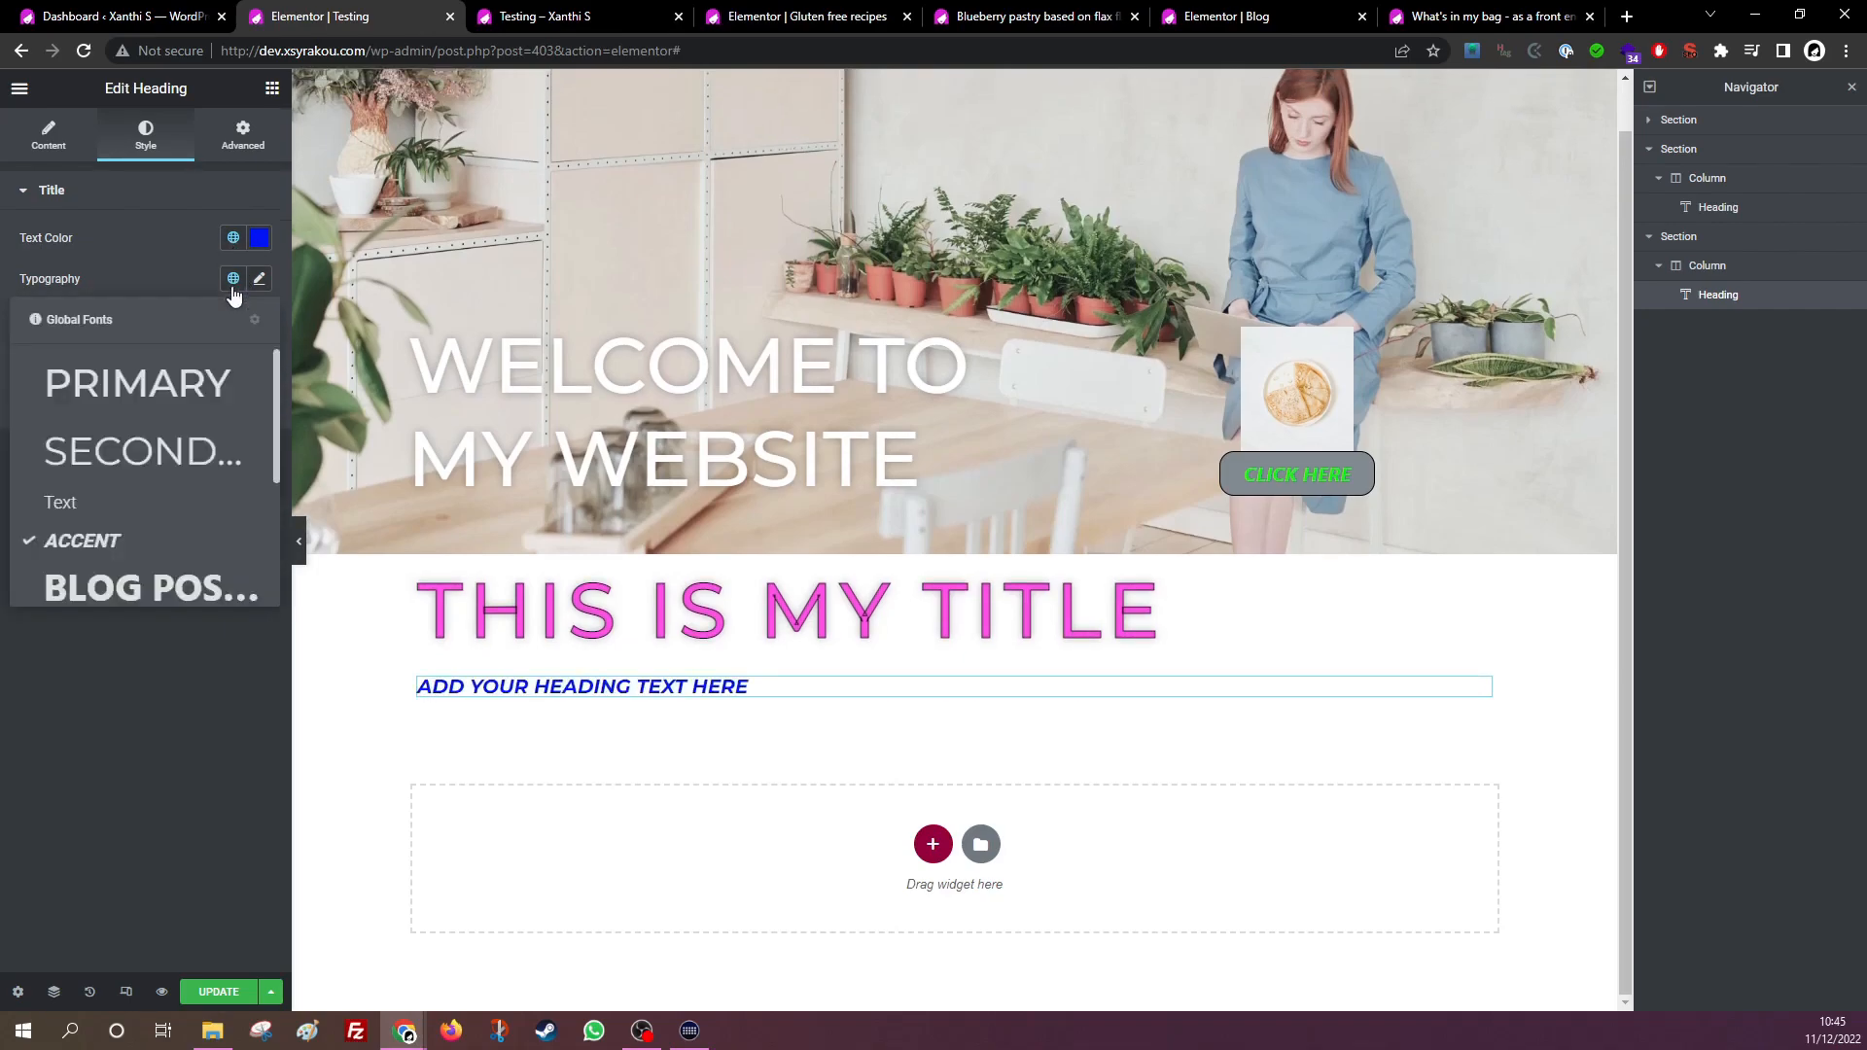
pyautogui.click(163, 595)
pyautogui.click(234, 280)
pyautogui.scroll(-3, 195, 492)
pyautogui.click(154, 465)
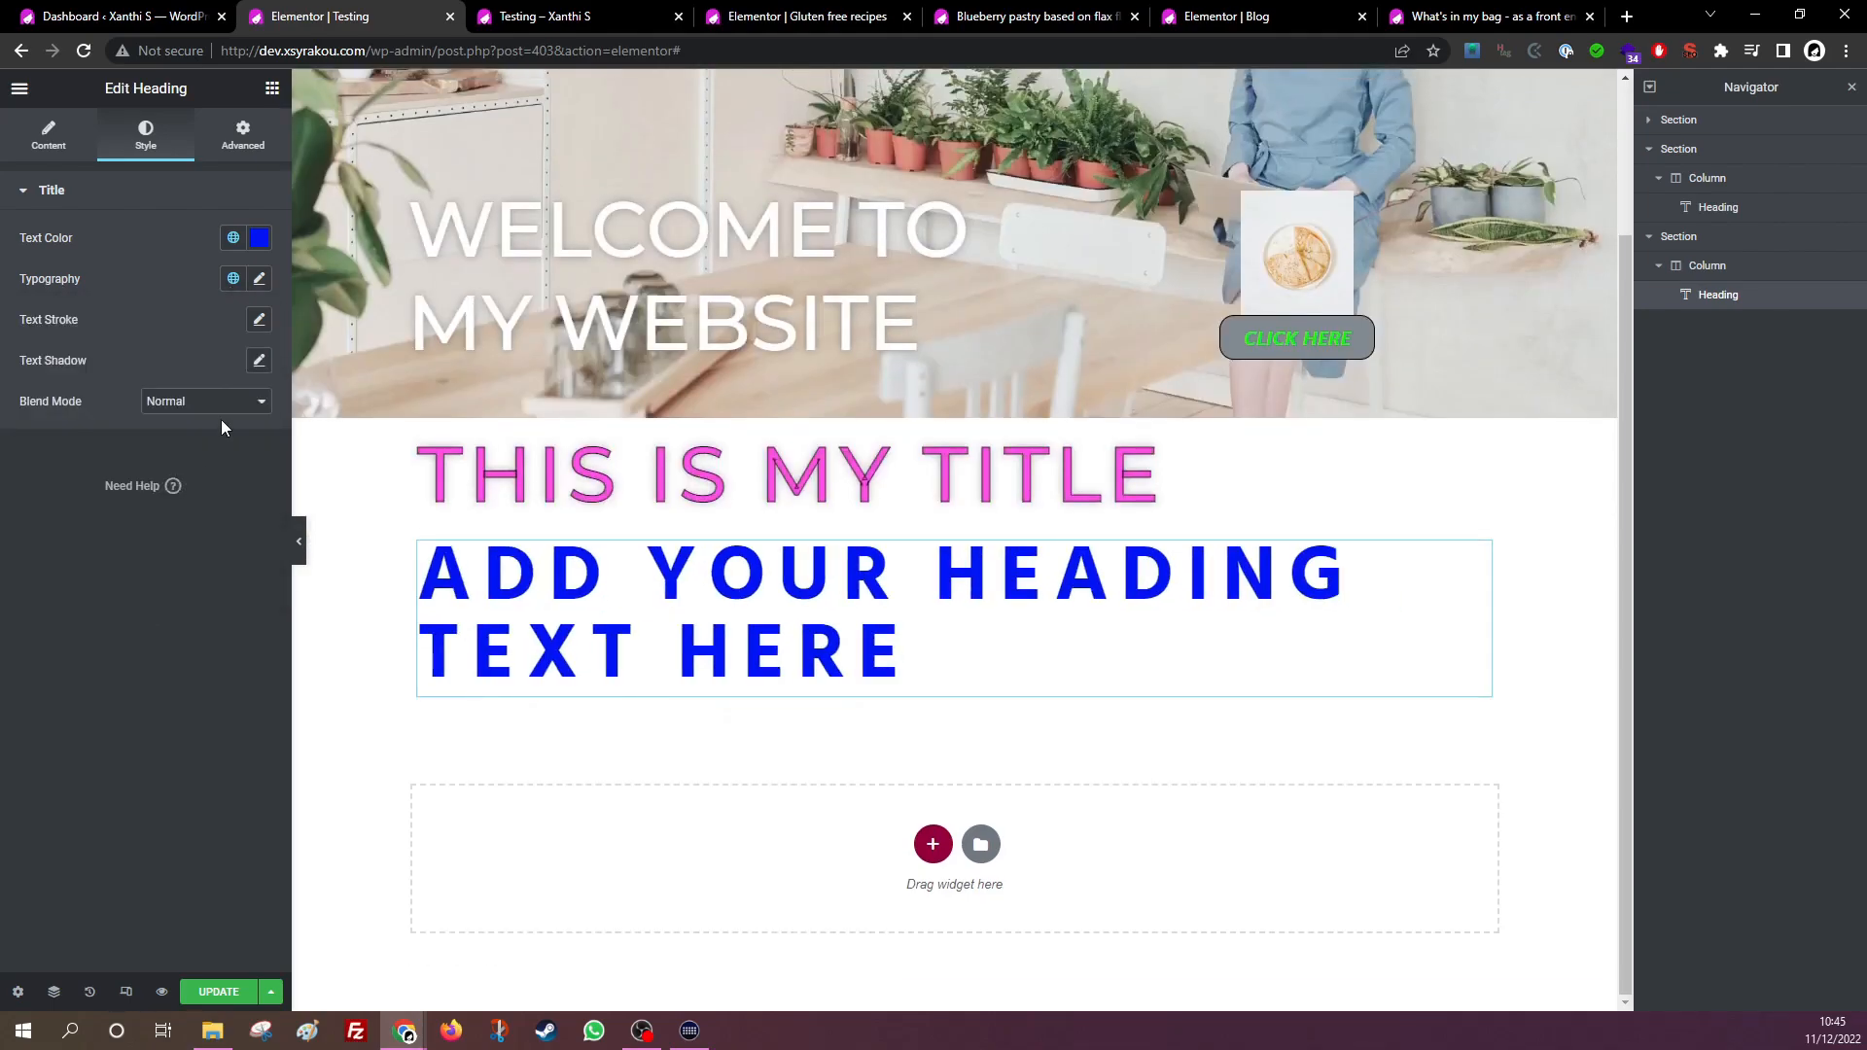
# Apply the Post Overl… global font to the second heading after comparing it with the Blog Titl… font.
pyautogui.click(233, 279)
pyautogui.scroll(-3, 195, 482)
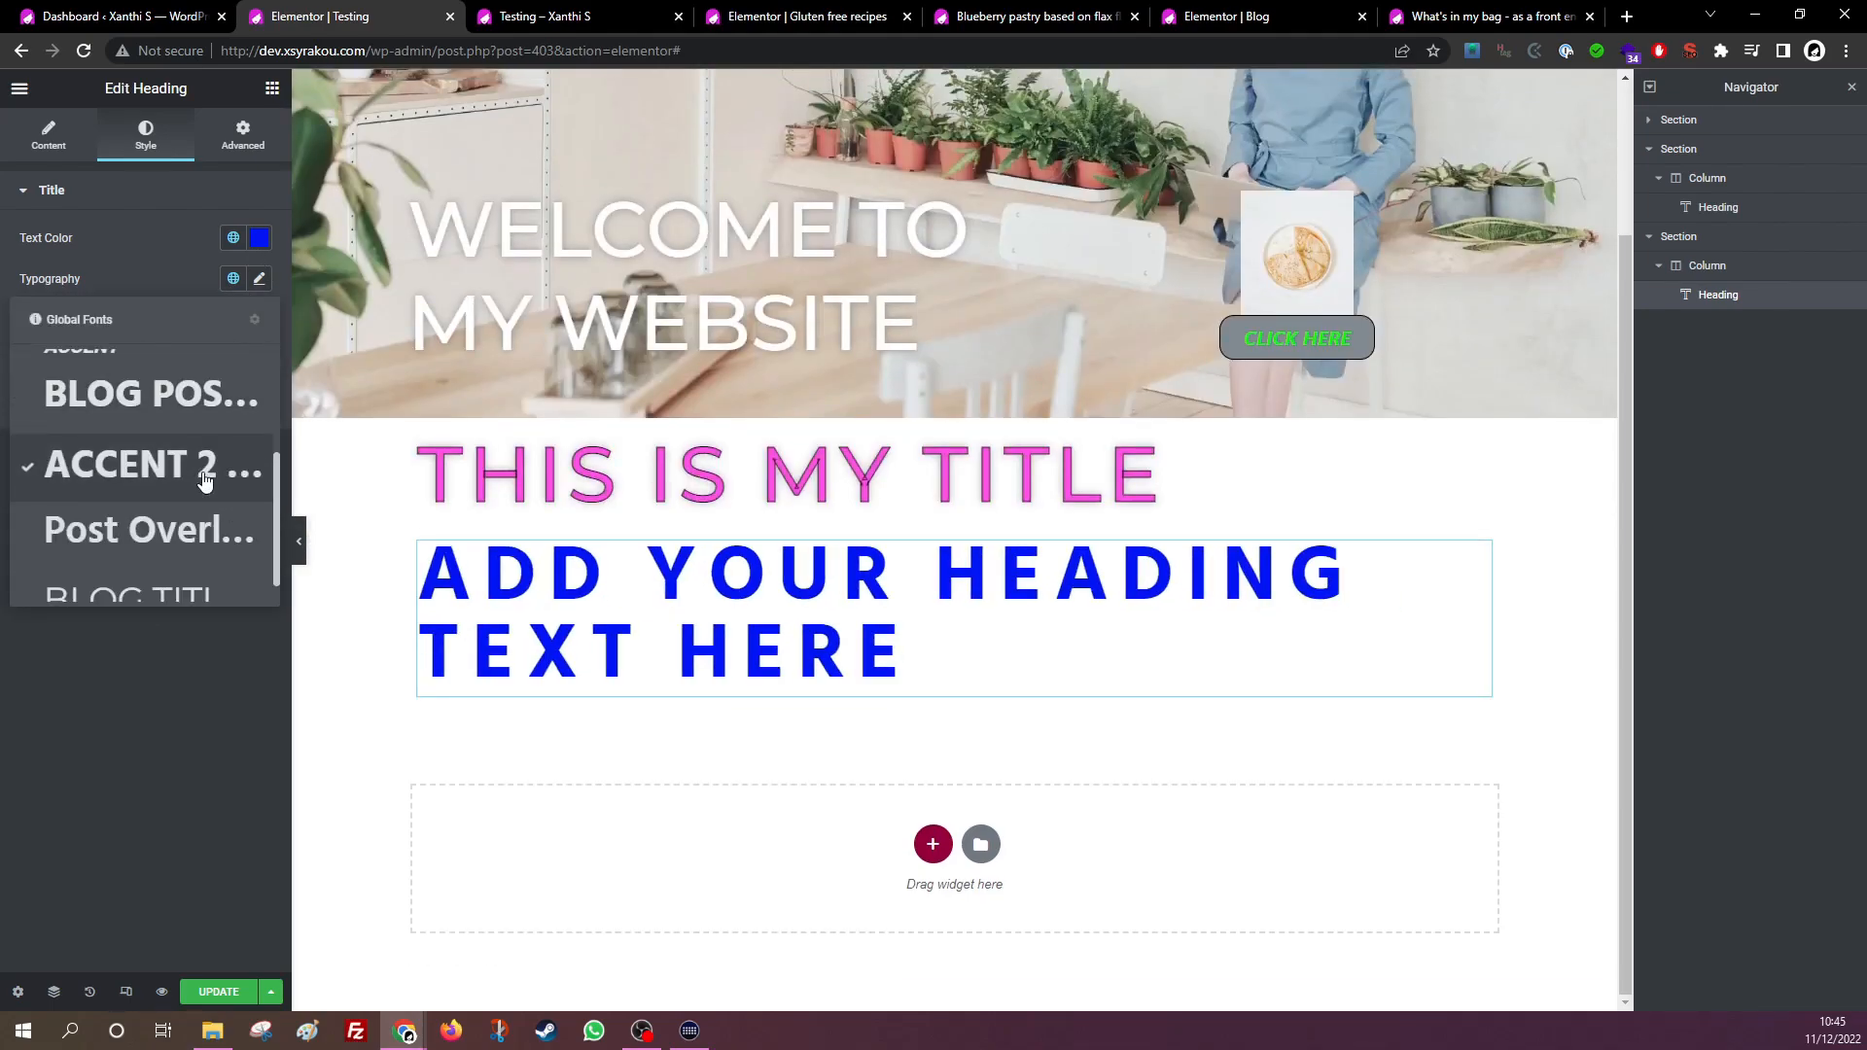
pyautogui.click(152, 533)
pyautogui.click(234, 279)
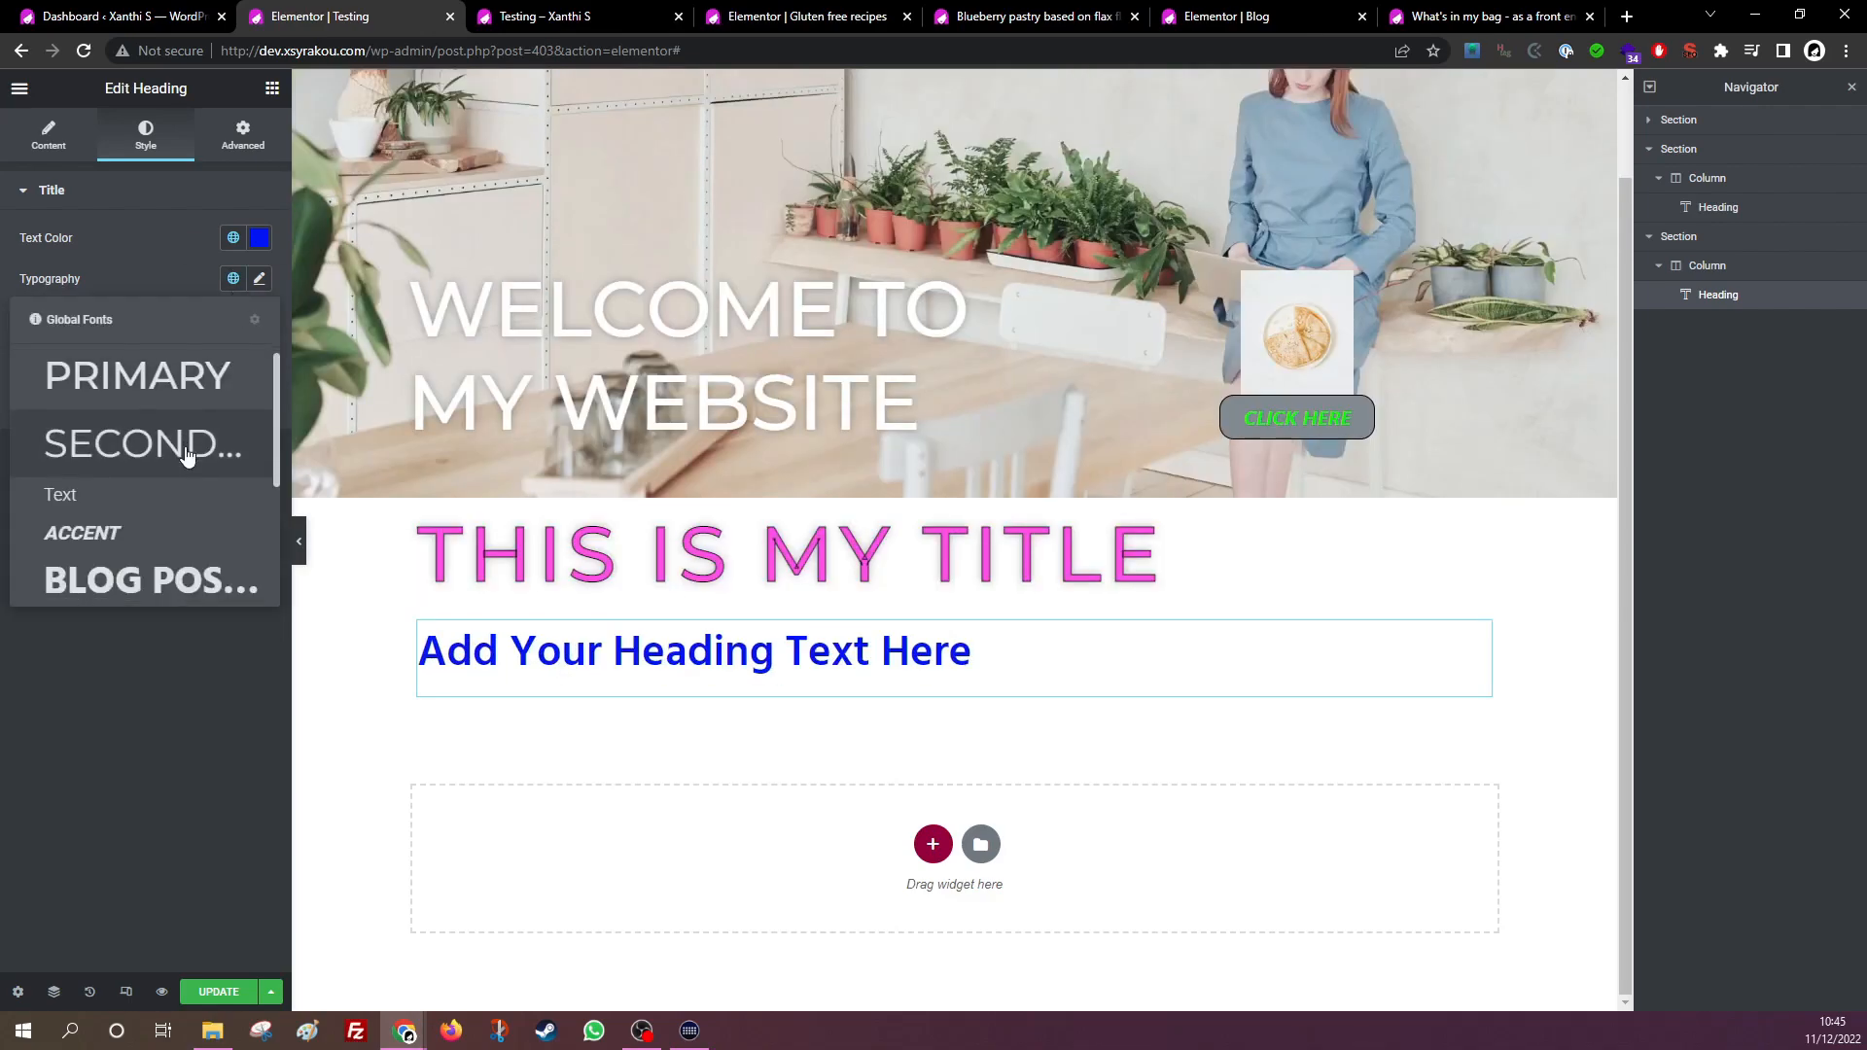
pyautogui.scroll(-3, 175, 486)
pyautogui.click(116, 595)
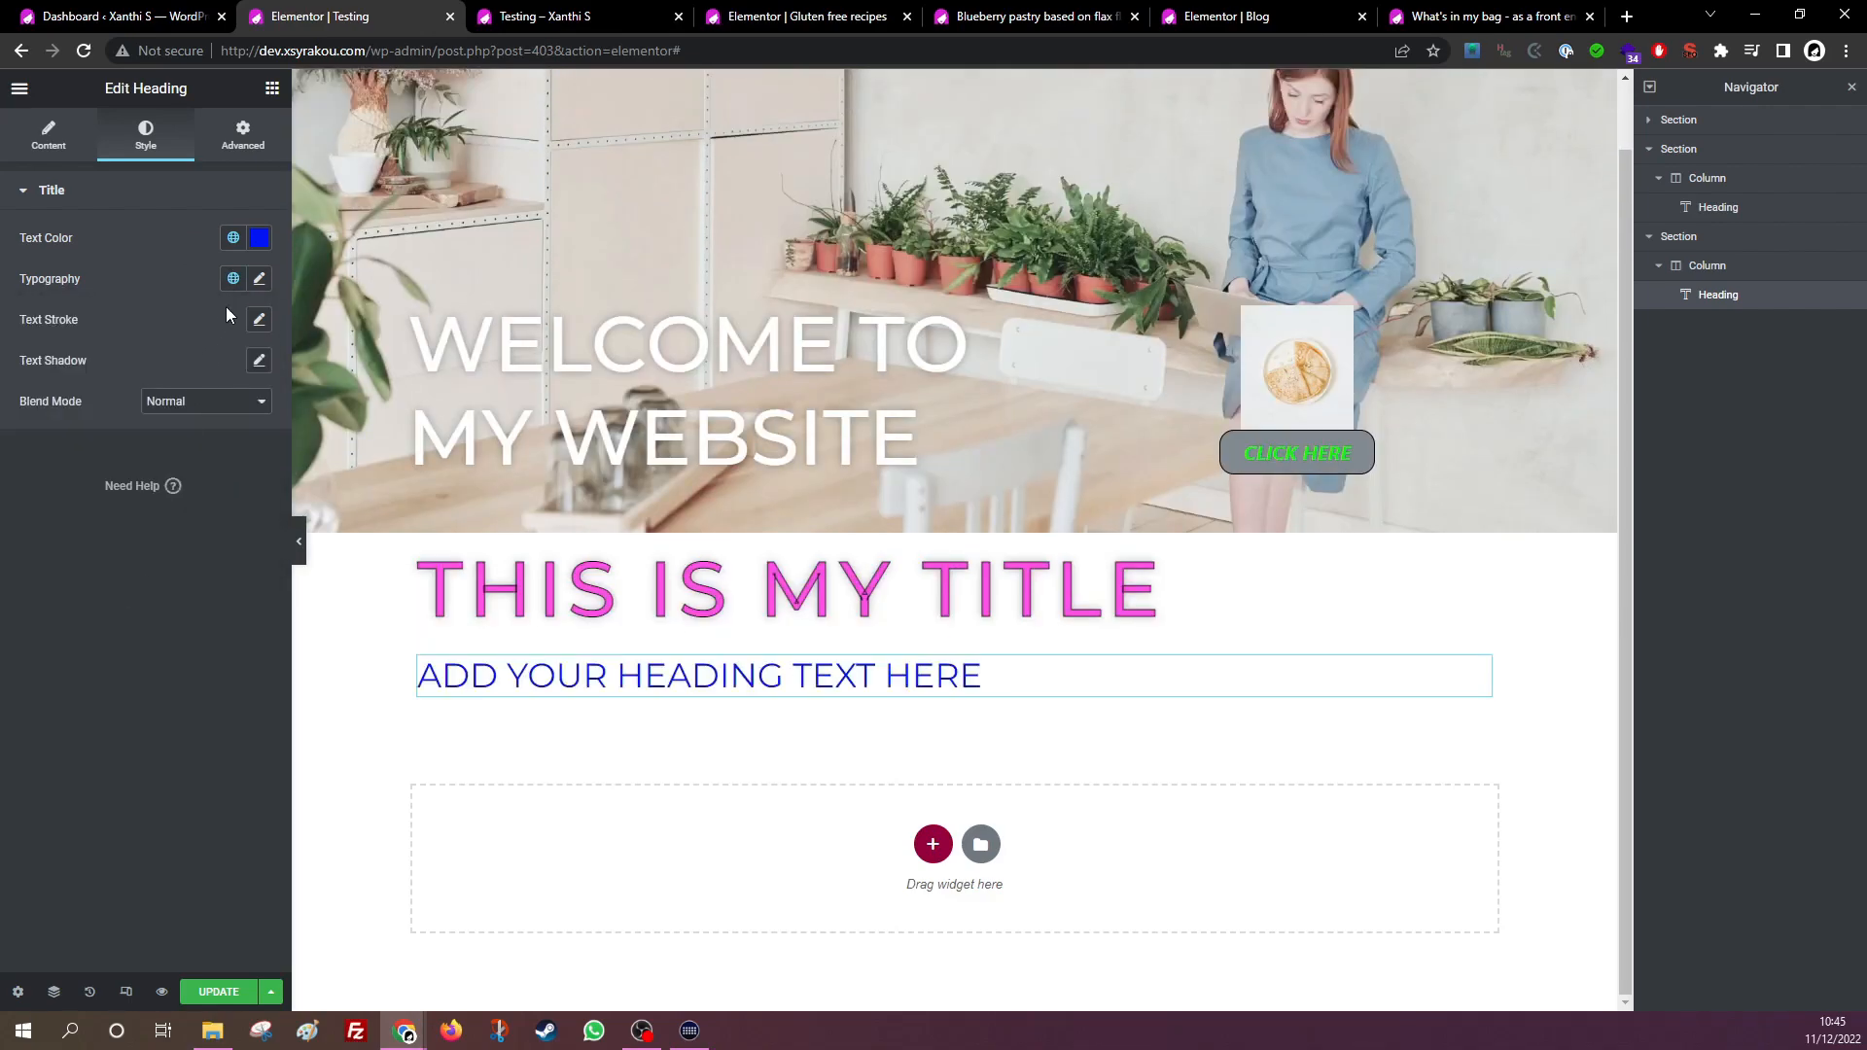
pyautogui.click(233, 279)
pyautogui.scroll(-3, 167, 538)
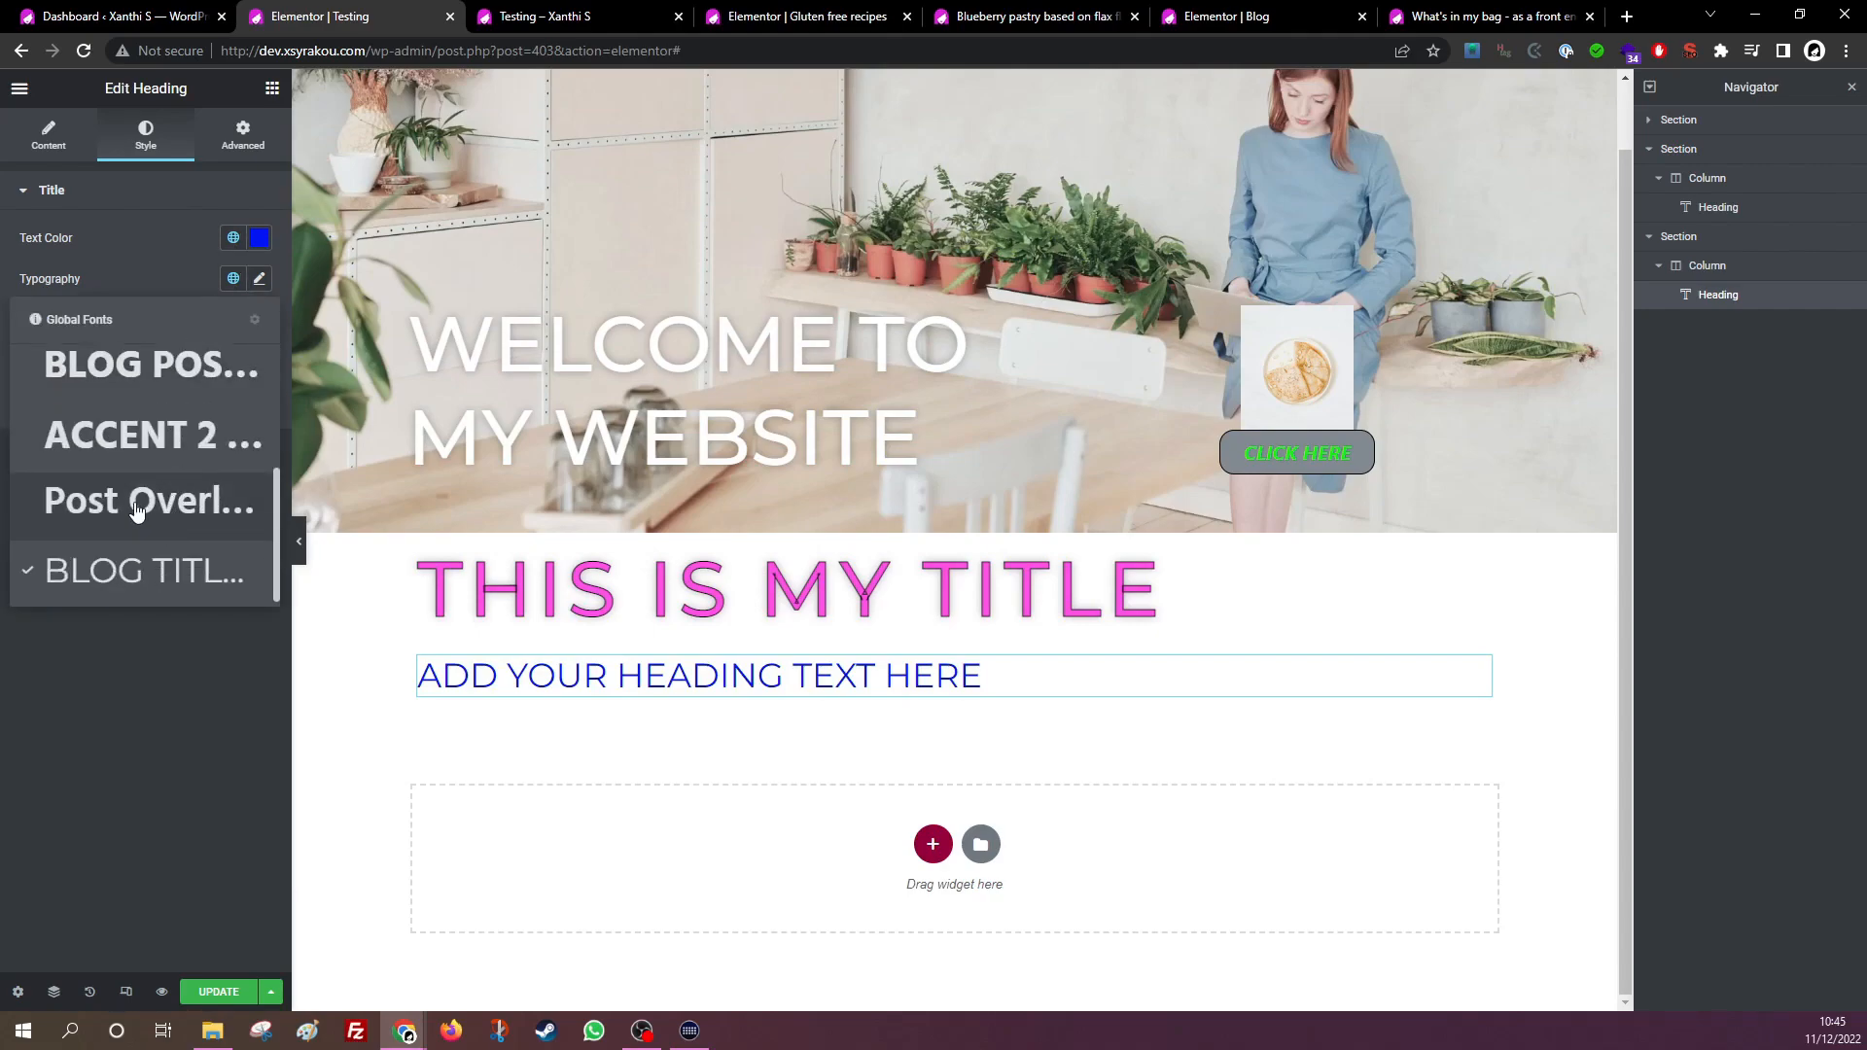
pyautogui.click(131, 498)
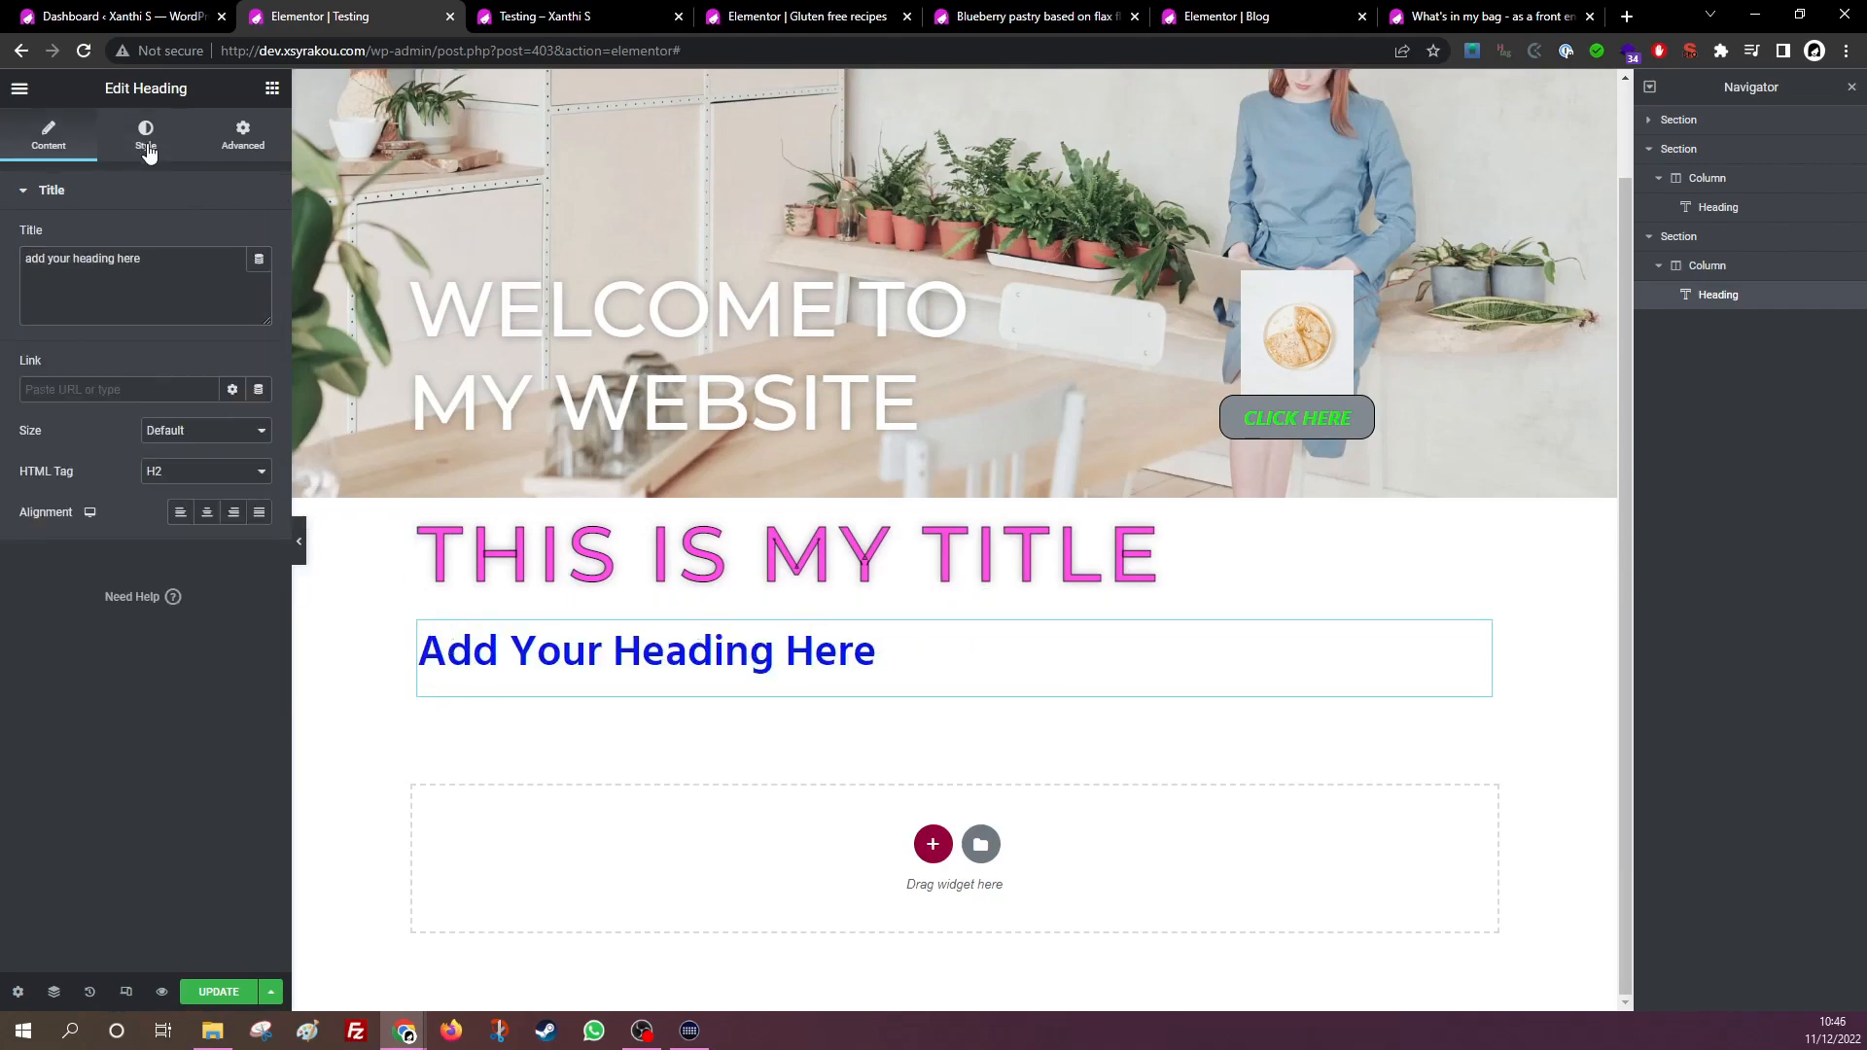
# Try the Uppercase, Lowercase, Capitalize and Normal text transforms in the second heading's typography settings.
pyautogui.click(149, 148)
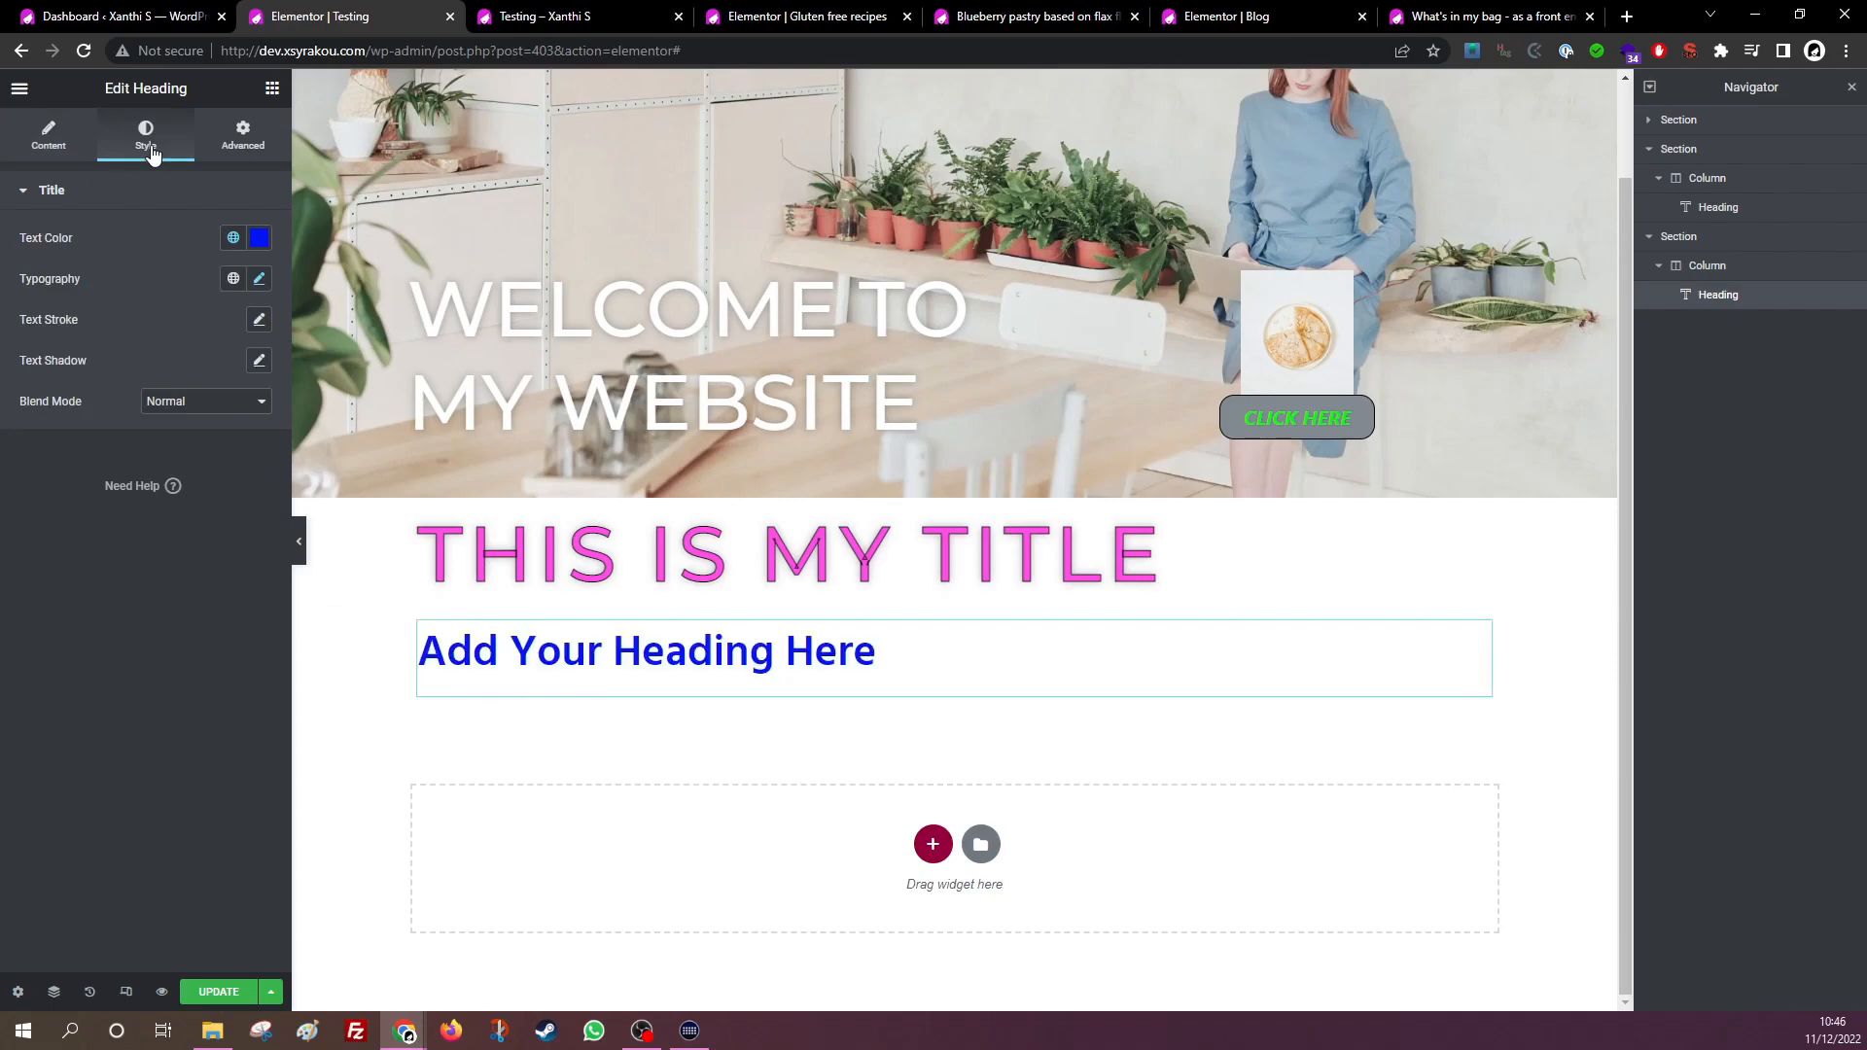
pyautogui.click(259, 279)
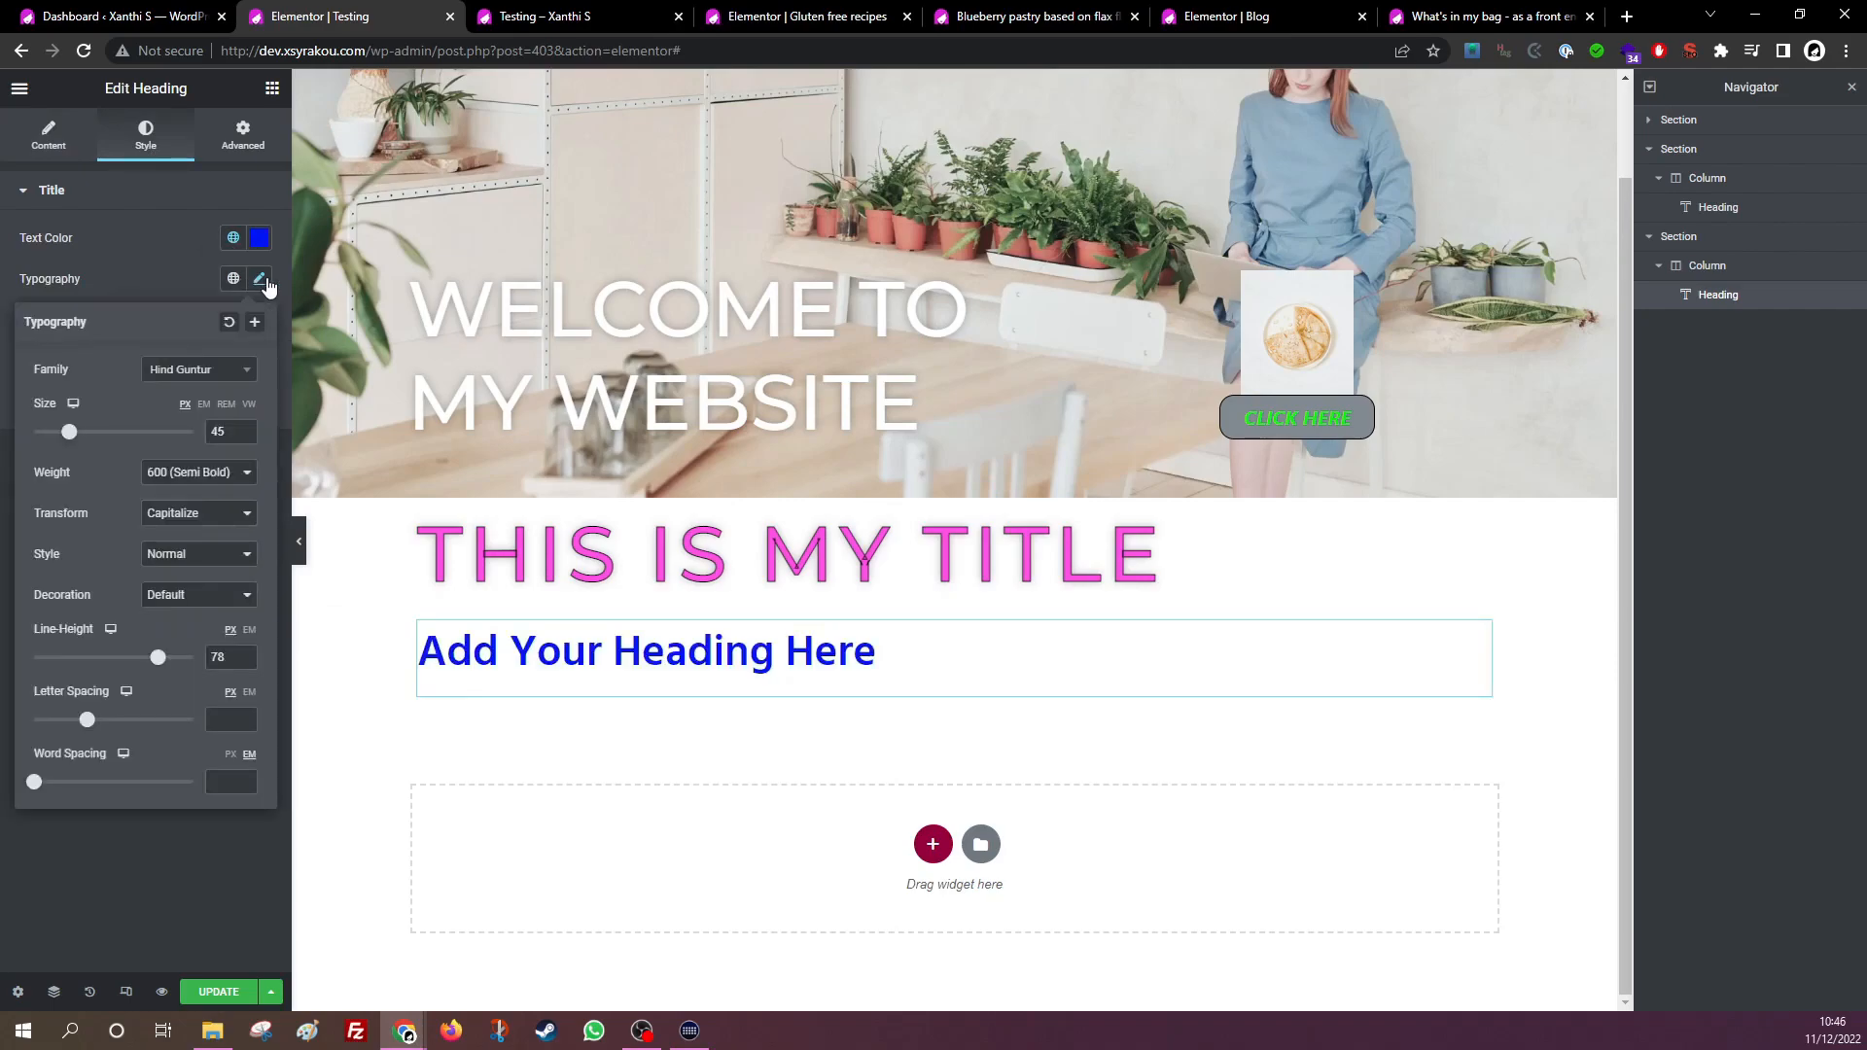
pyautogui.click(171, 533)
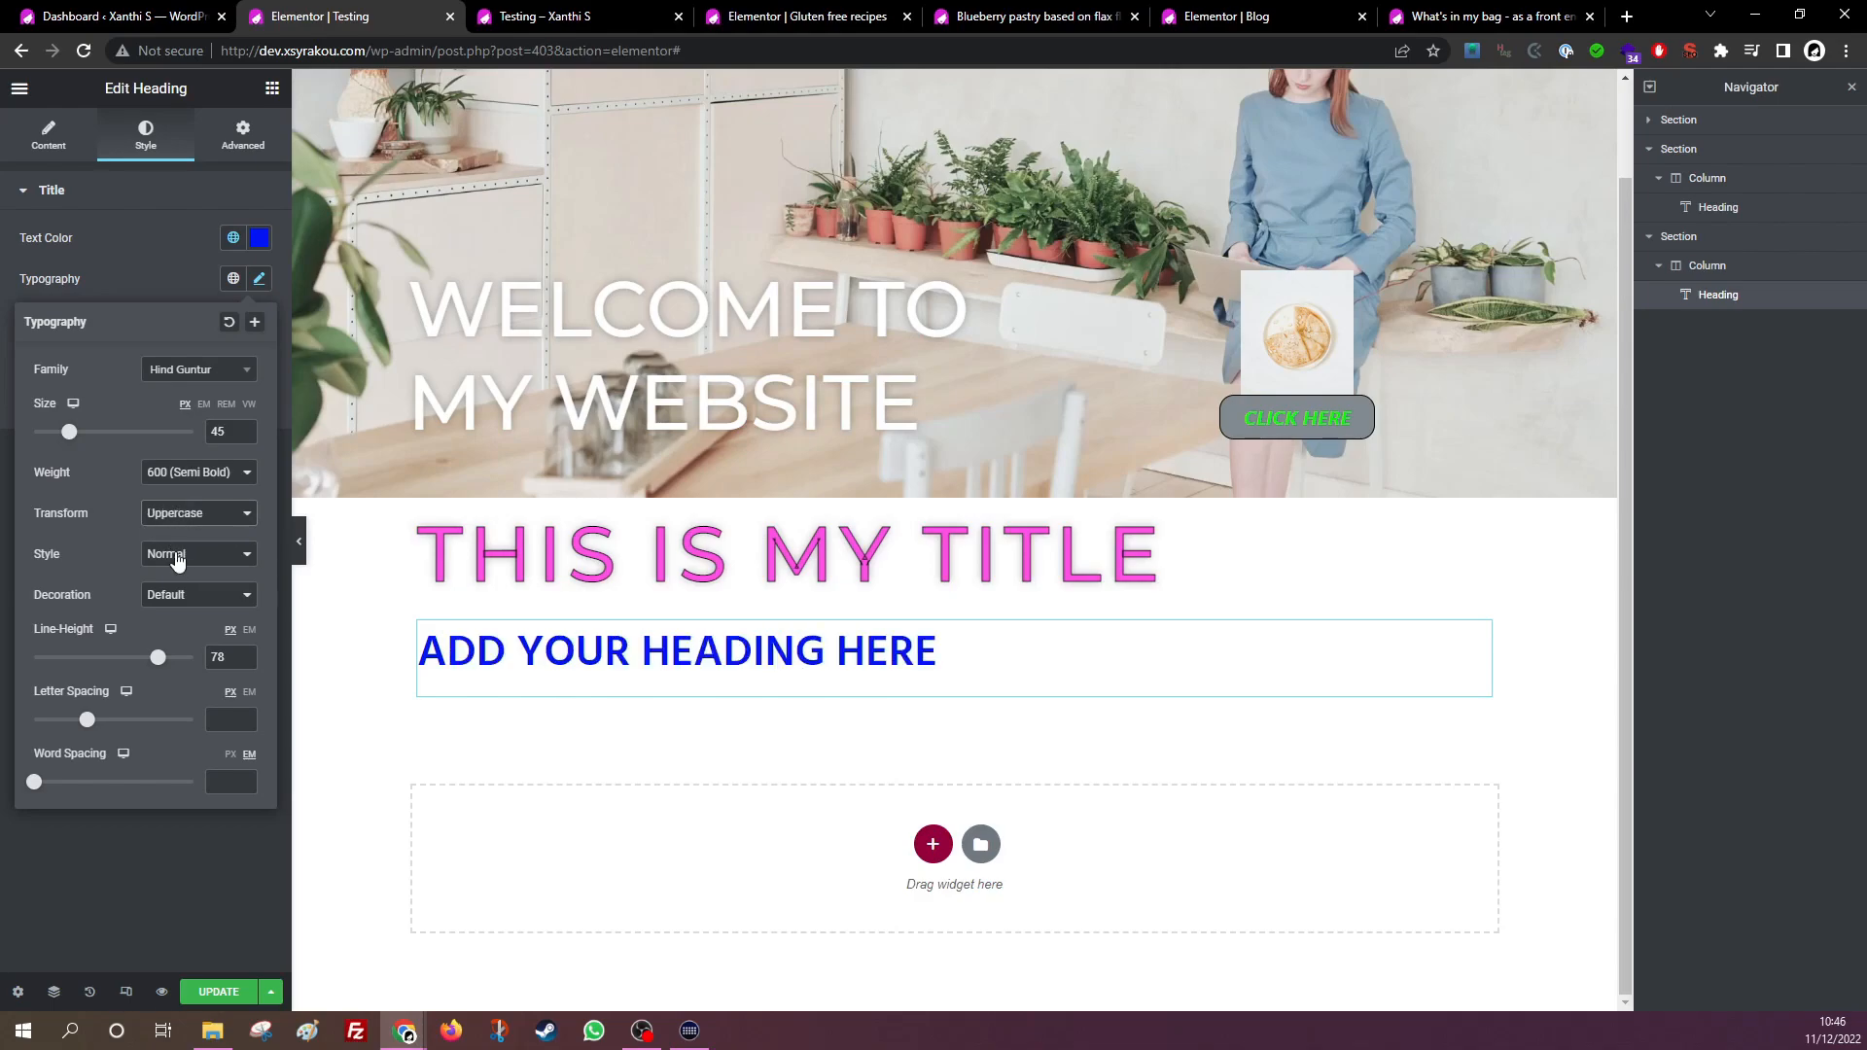
pyautogui.click(171, 562)
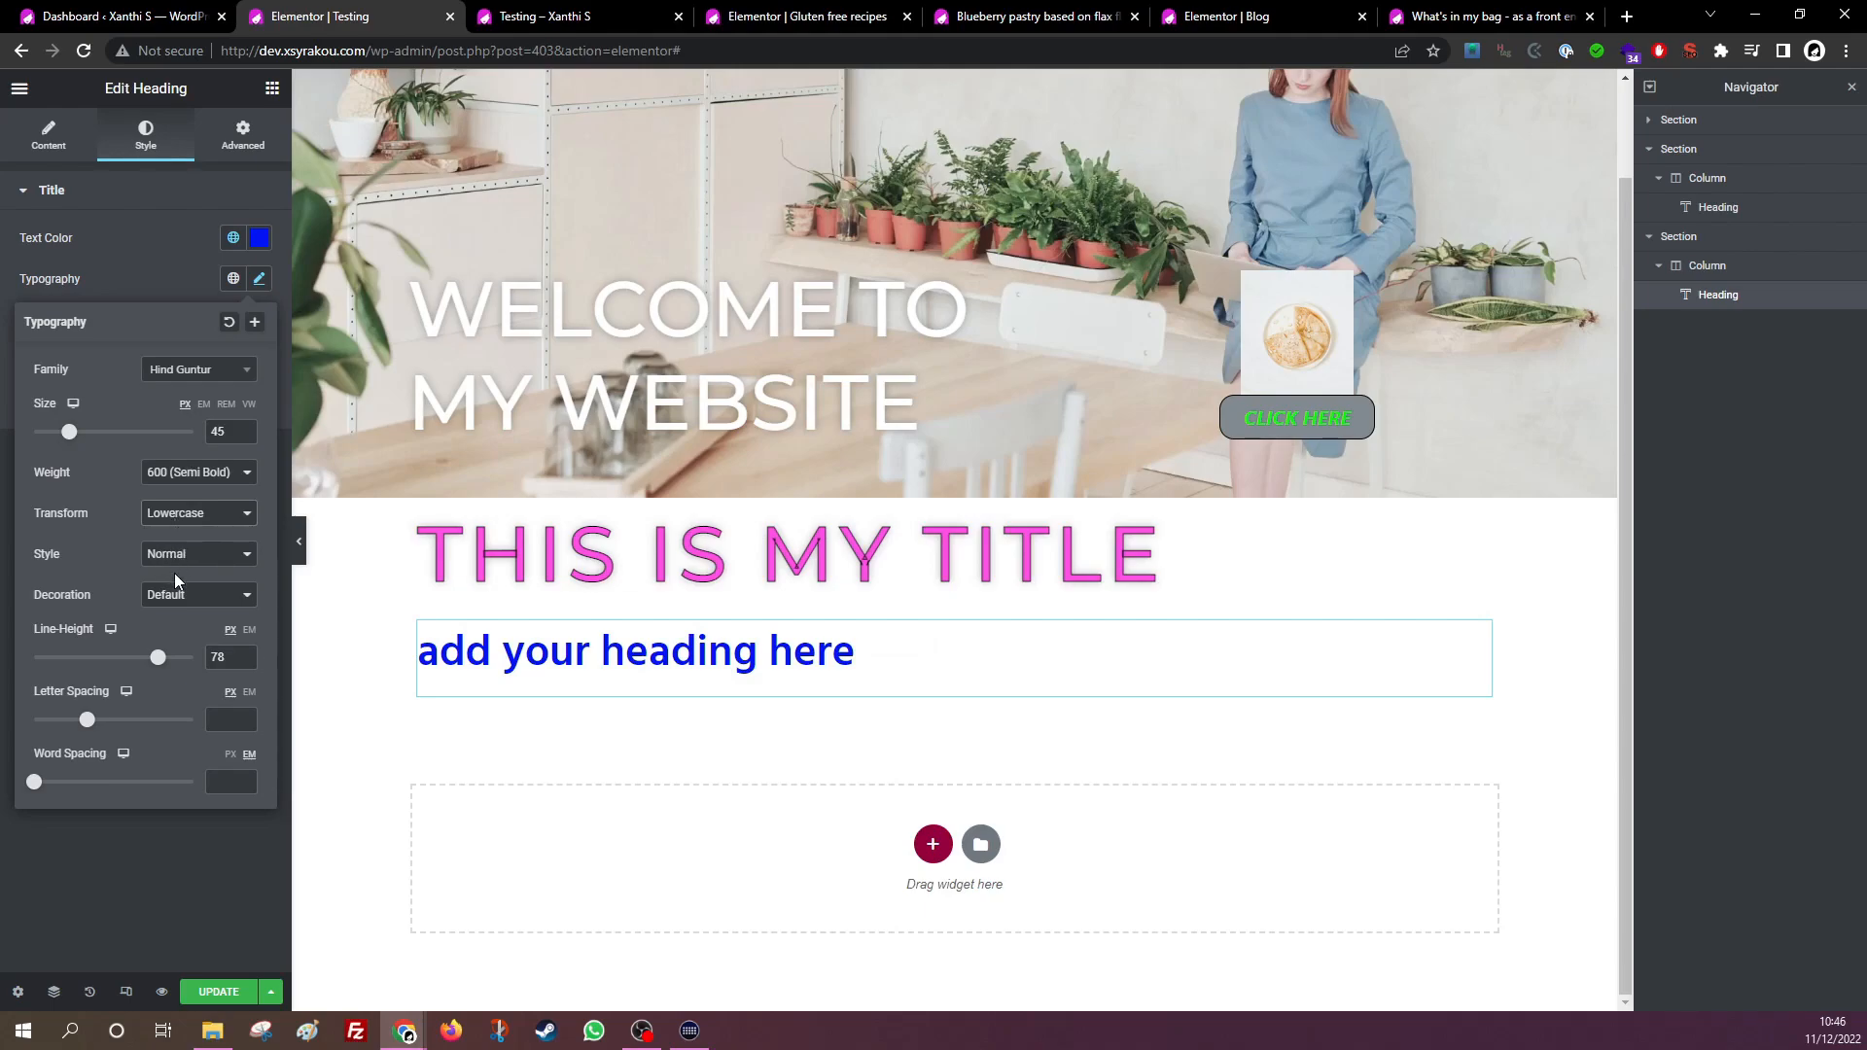
pyautogui.click(173, 574)
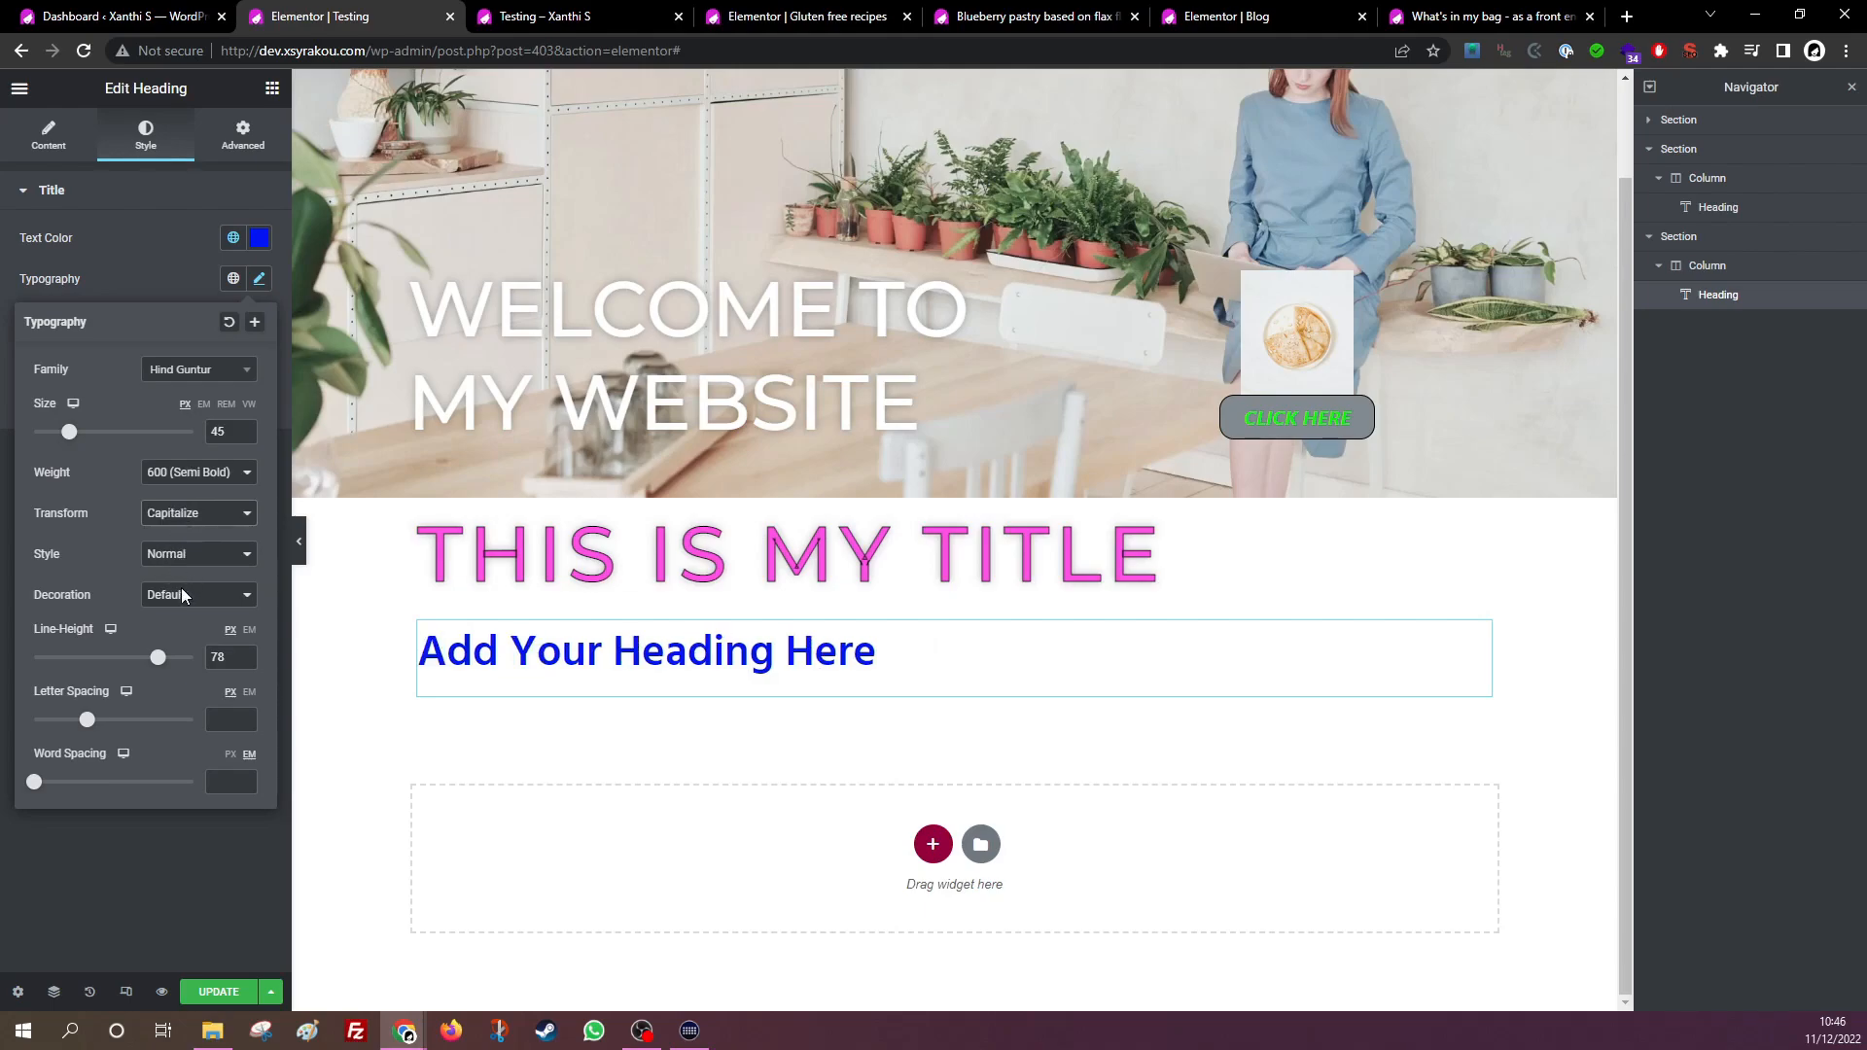
pyautogui.click(183, 585)
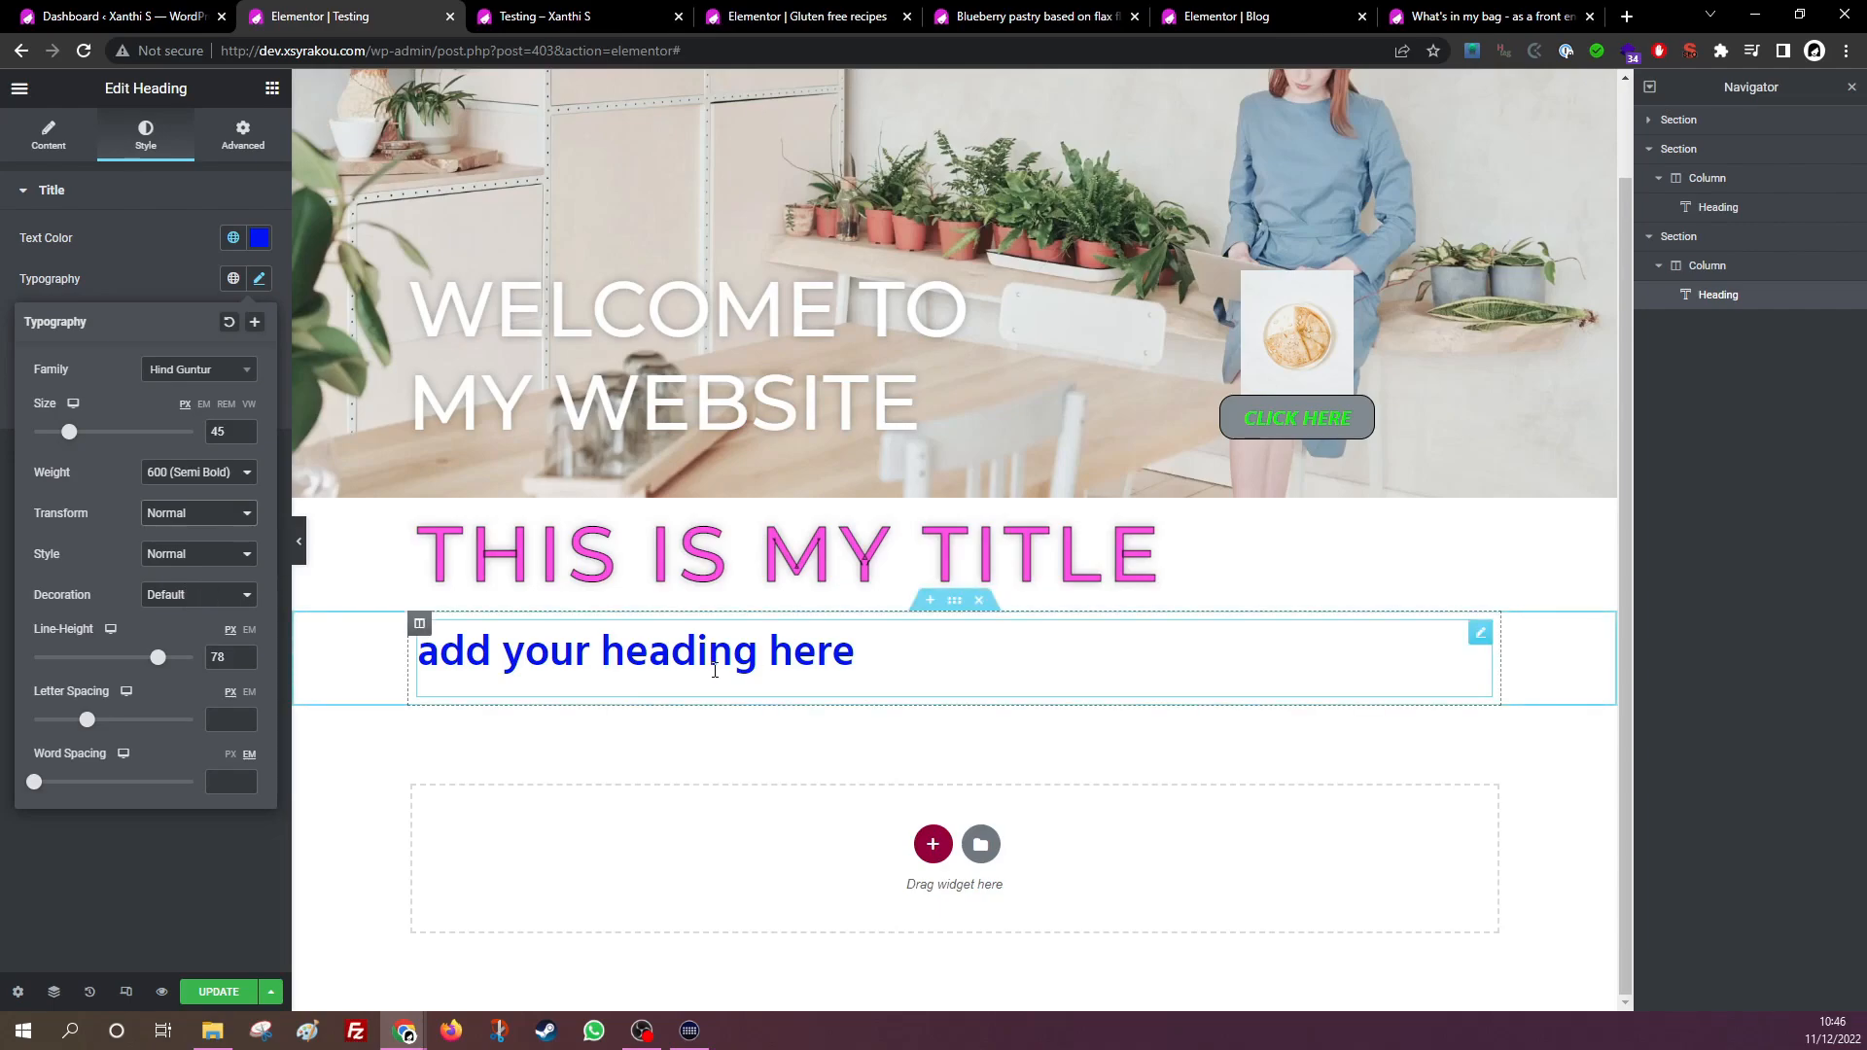
# Set the second heading's font style to Italic and its text transform to Capitalize.
pyautogui.click(223, 556)
pyautogui.click(202, 601)
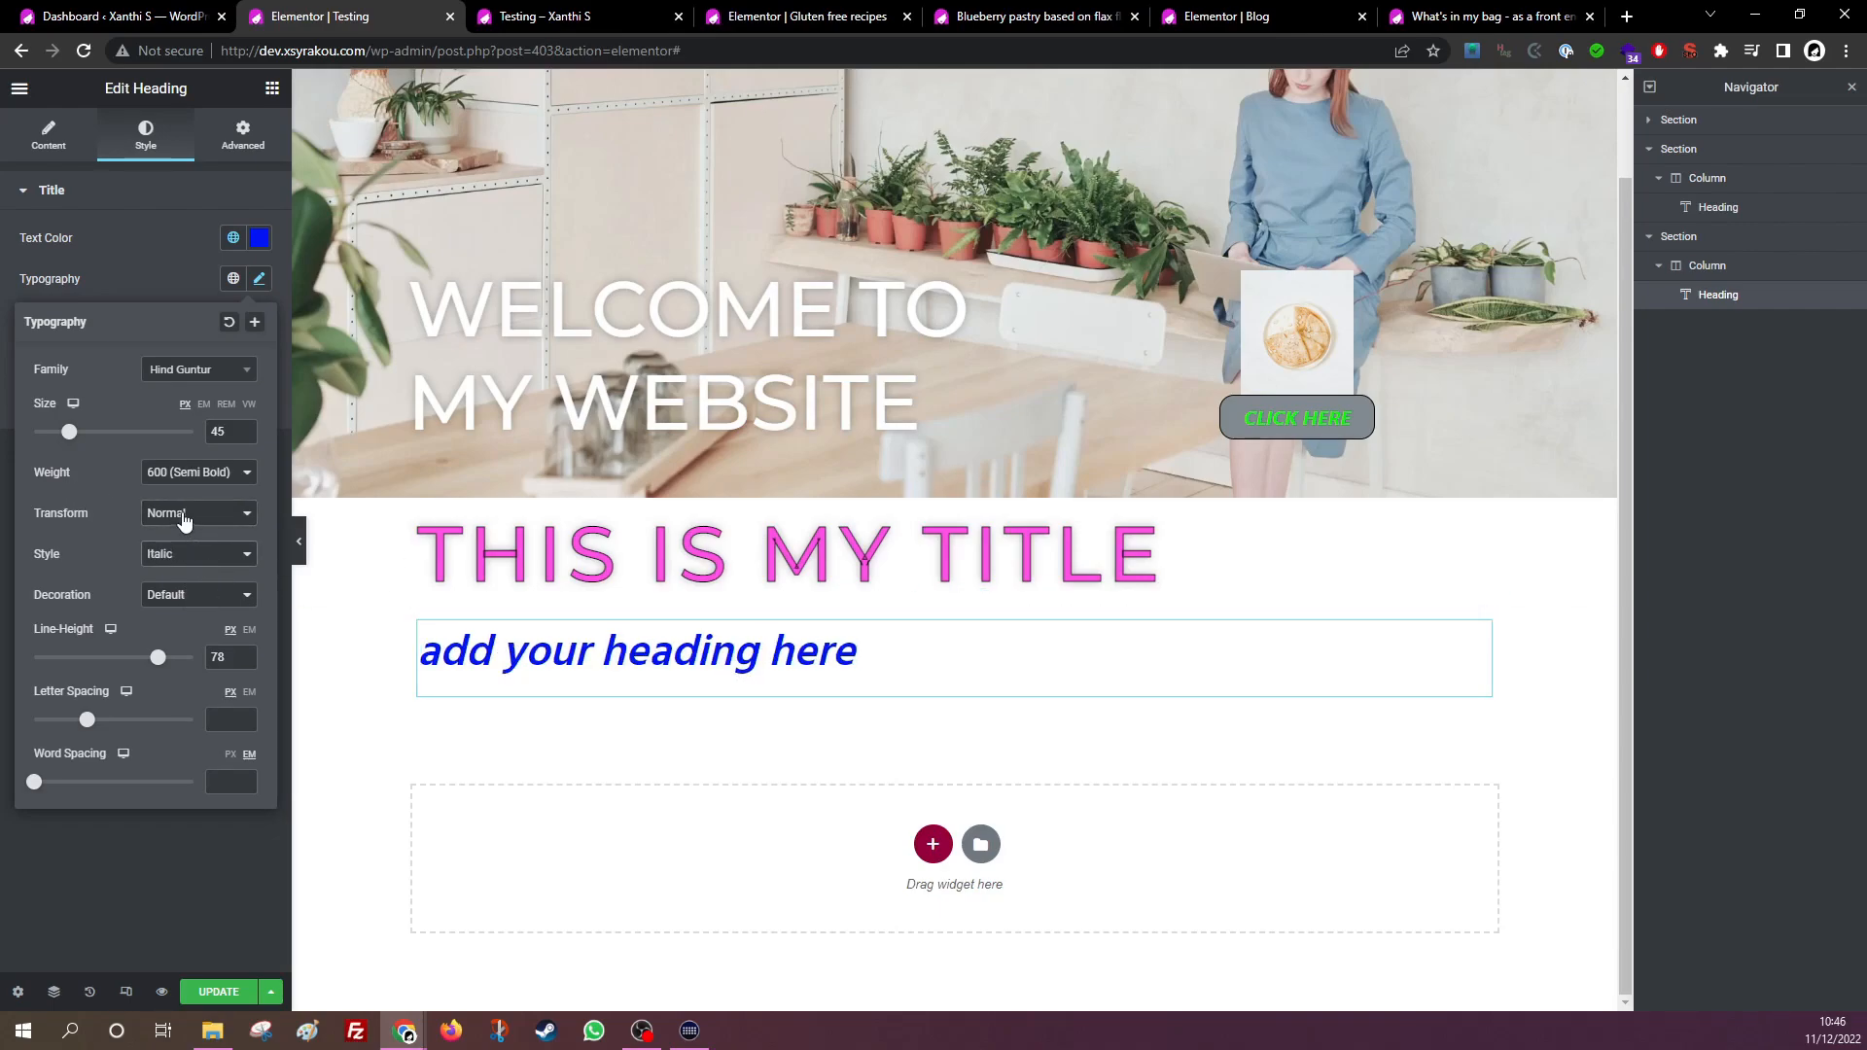
pyautogui.click(178, 583)
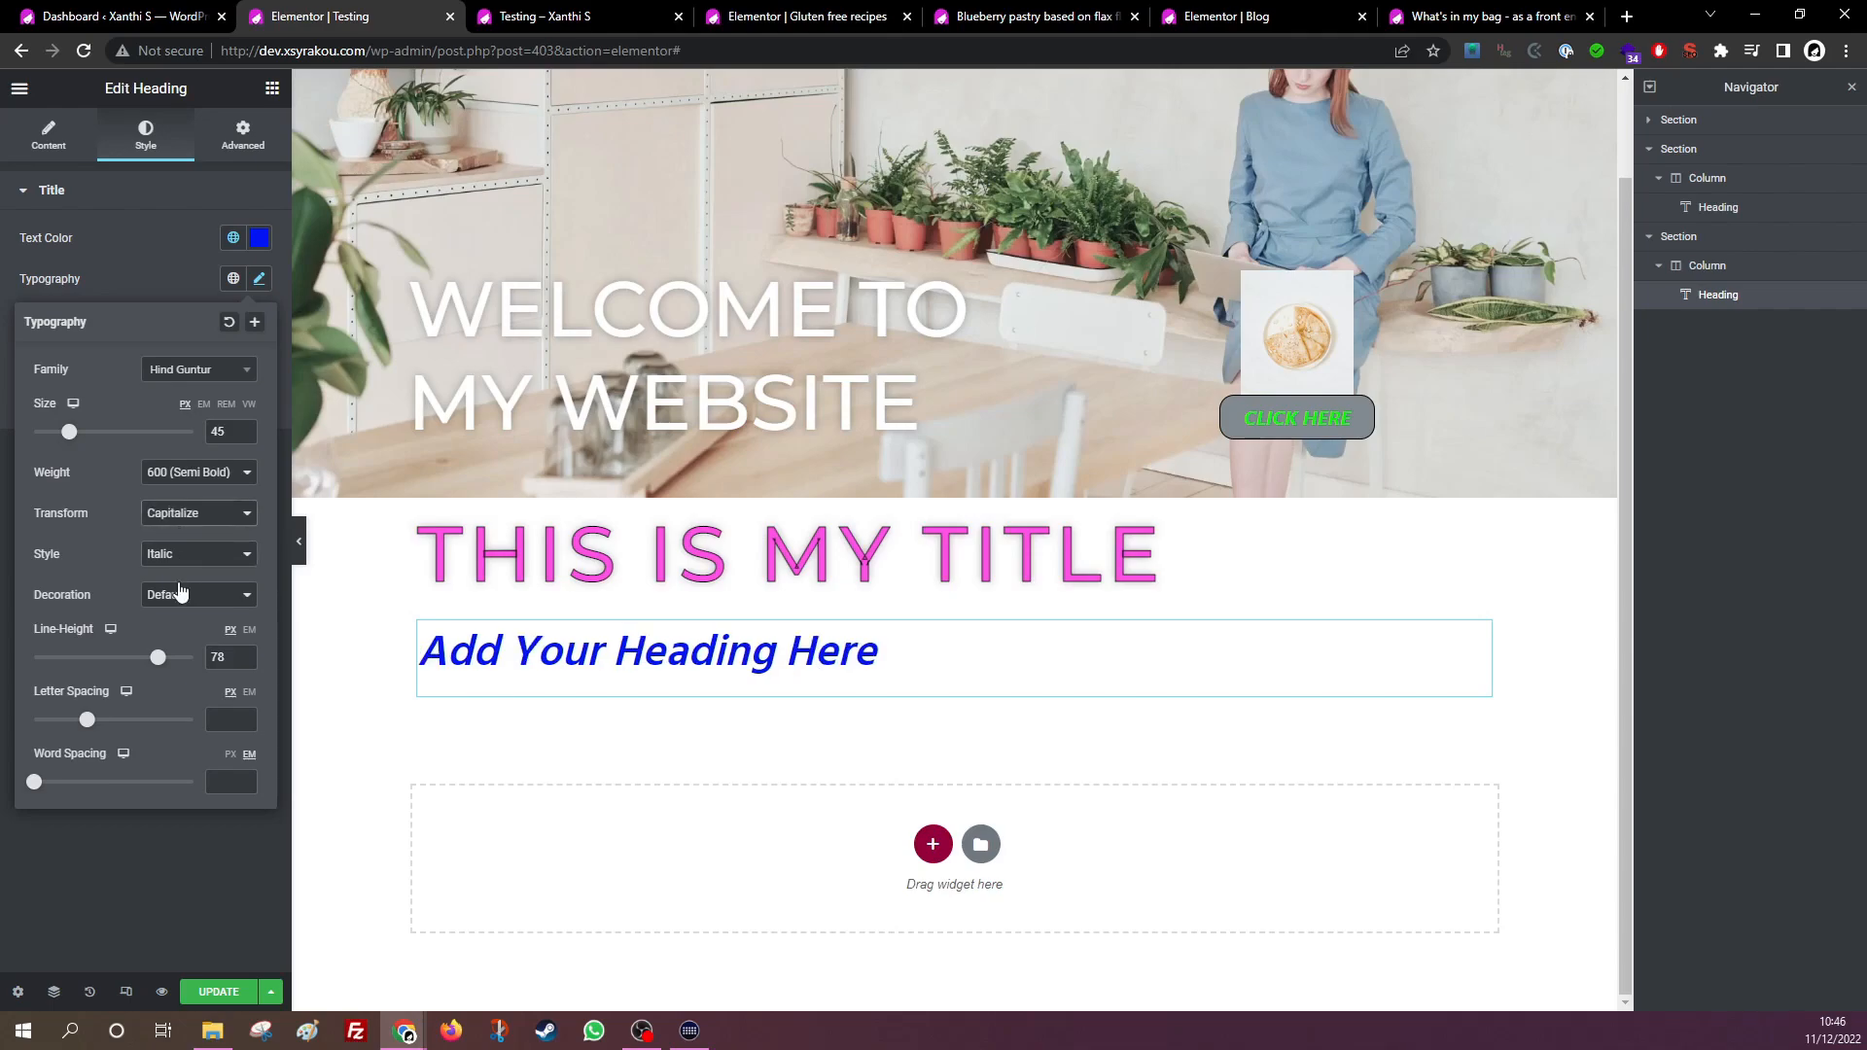
# Try the Underline, Overline and Line Through decorations on the second heading and return the decoration to Default.
pyautogui.click(185, 630)
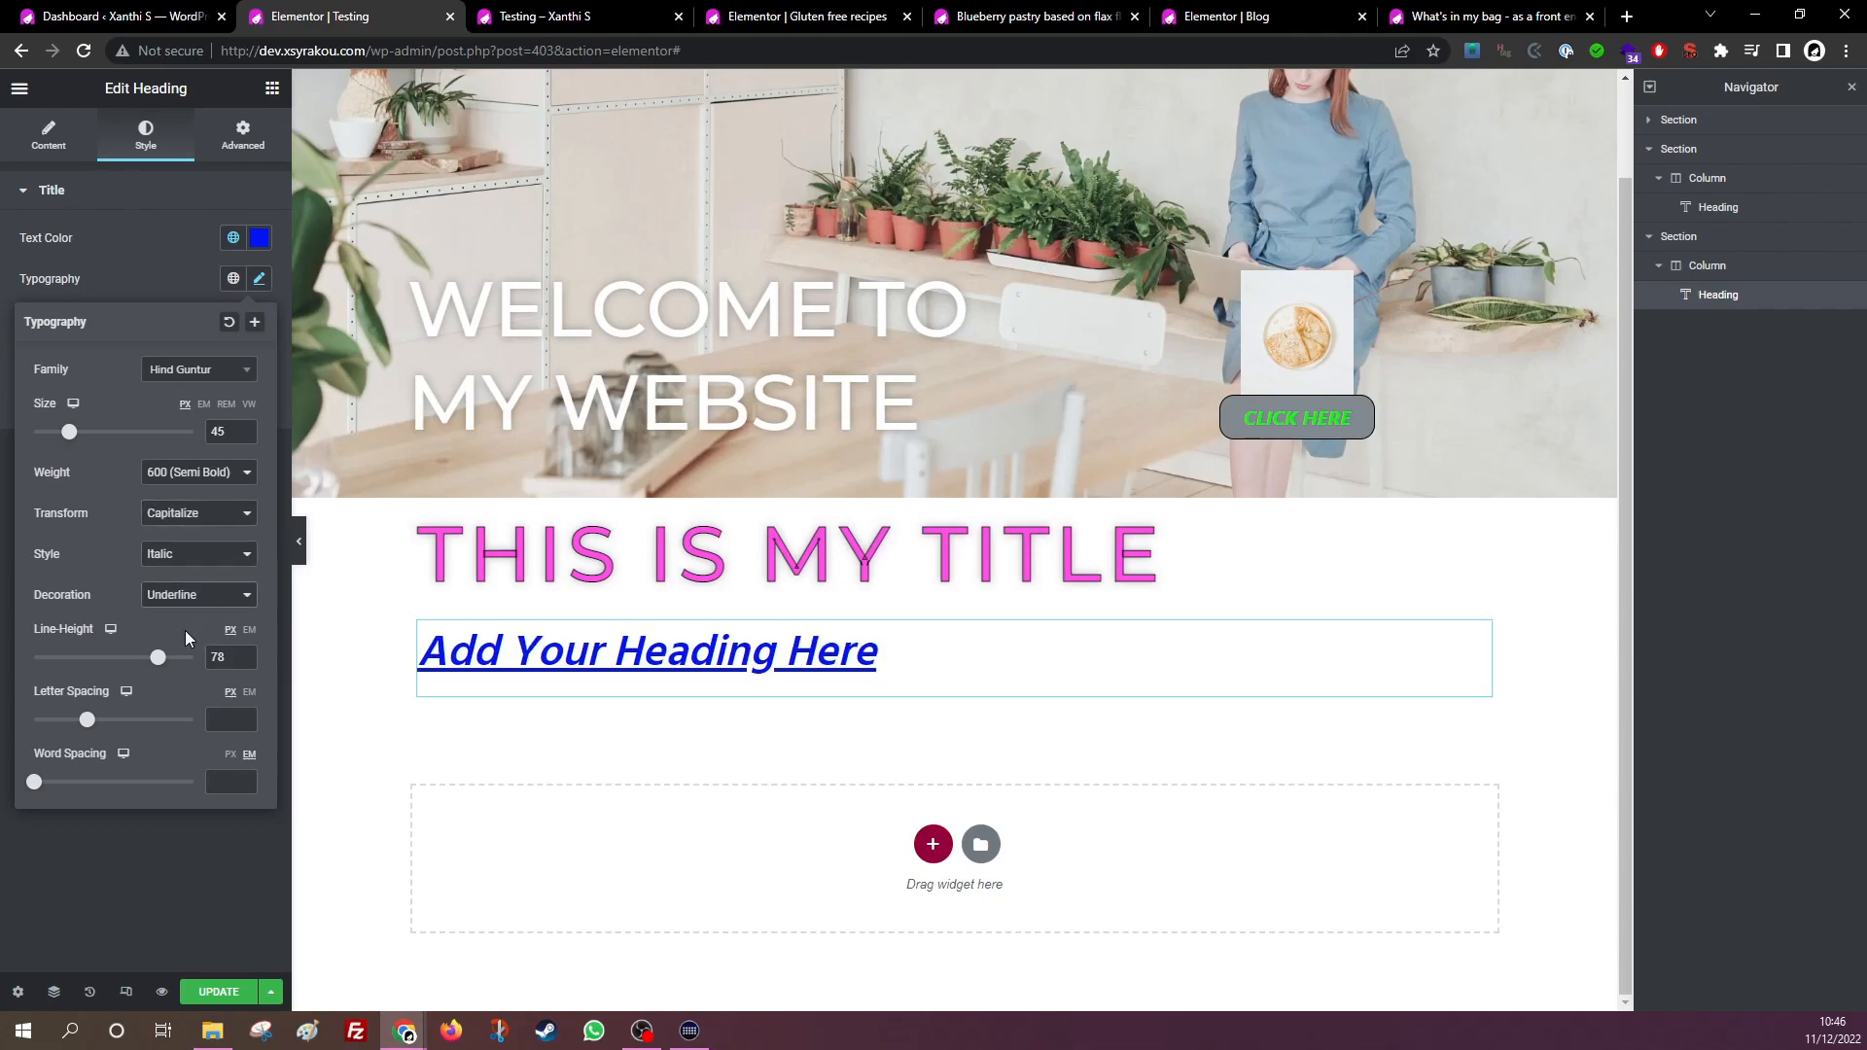
pyautogui.press('Down')
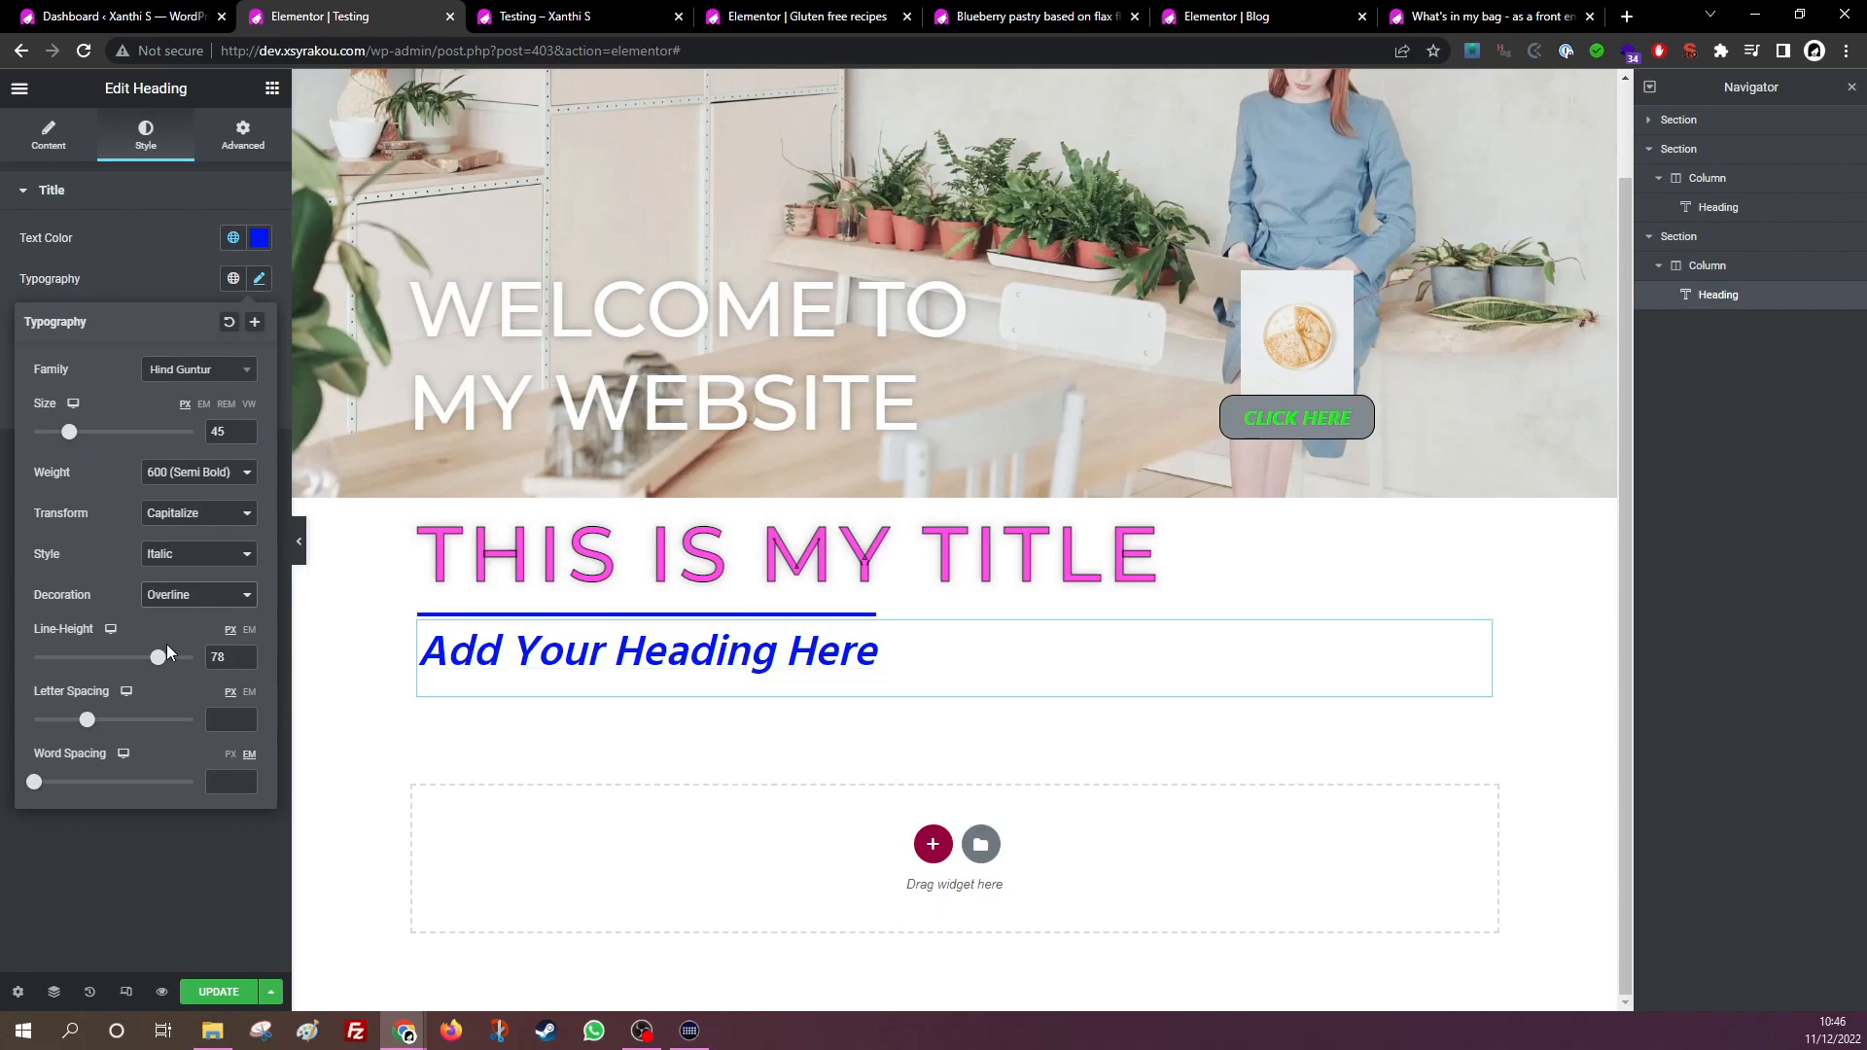
pyautogui.press('Down')
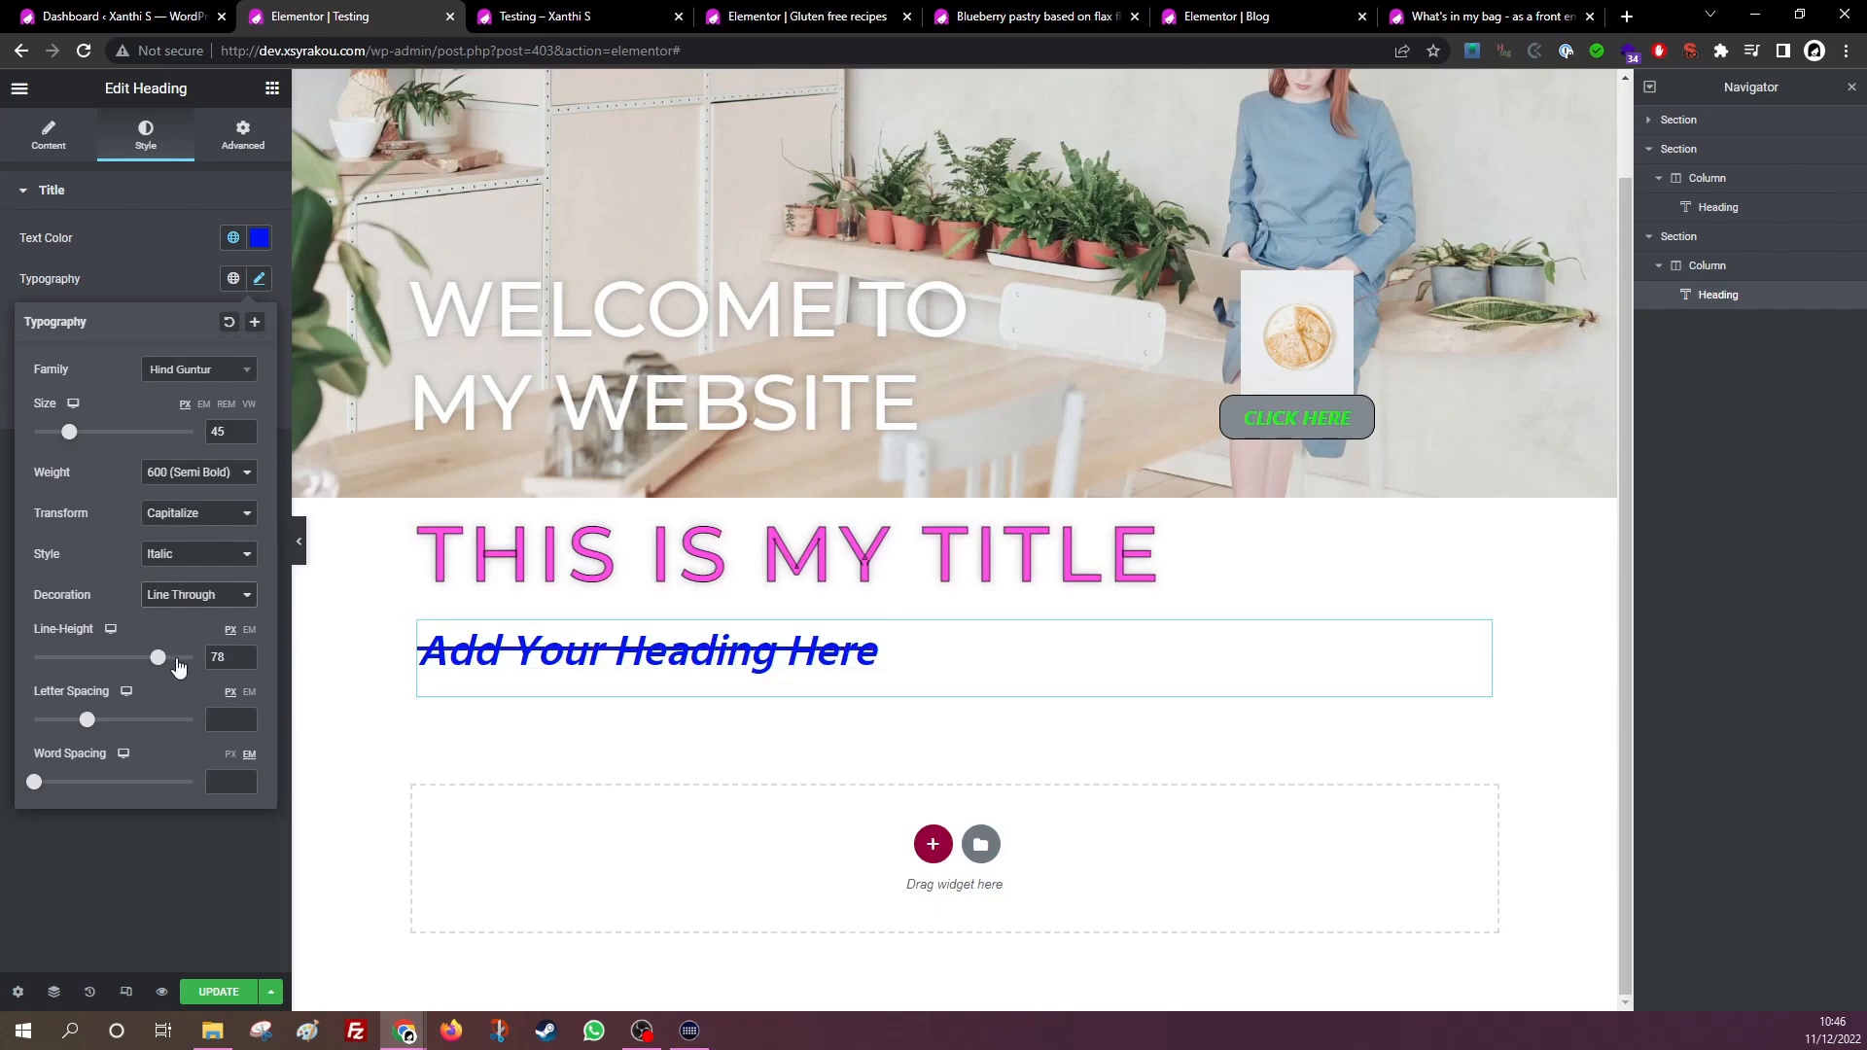
pyautogui.press('Down')
pyautogui.click(187, 622)
# Set the second heading's font weight to Default after trying 400, 600 and 900, and its line height to 1.2 em.
pyautogui.click(181, 540)
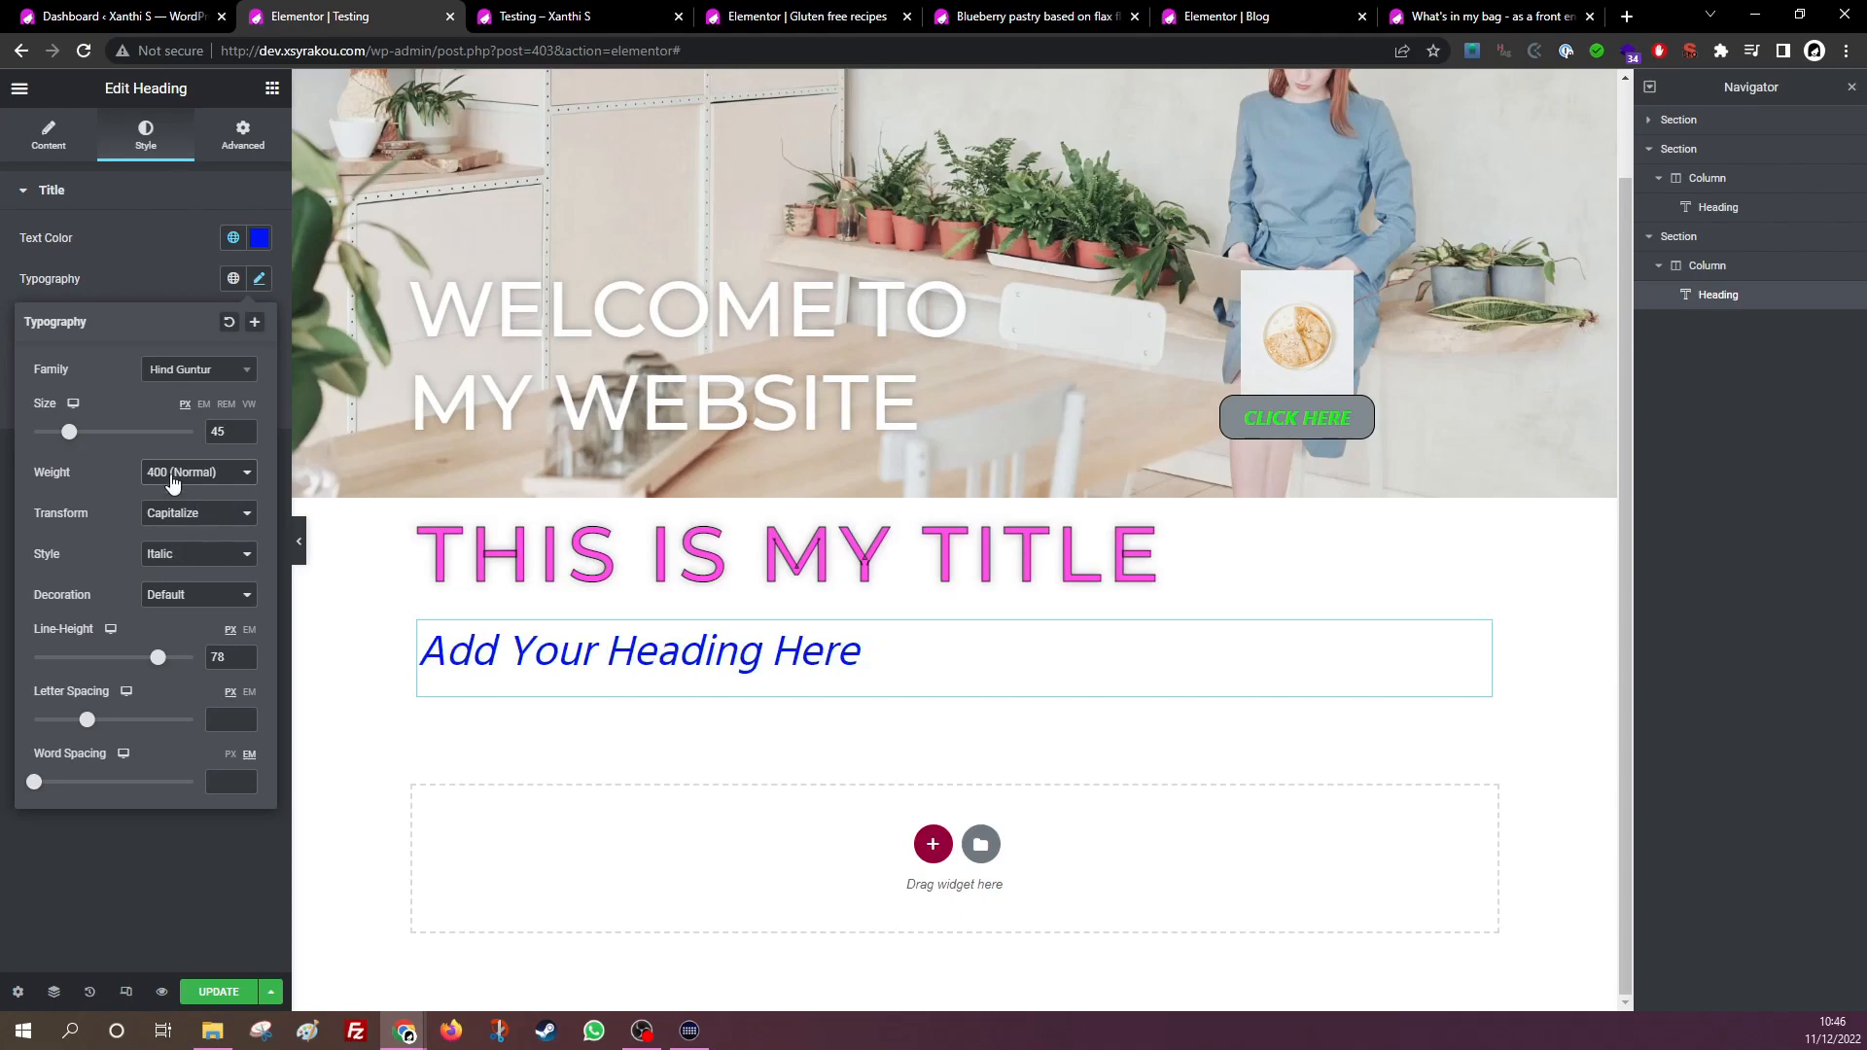
pyautogui.click(179, 564)
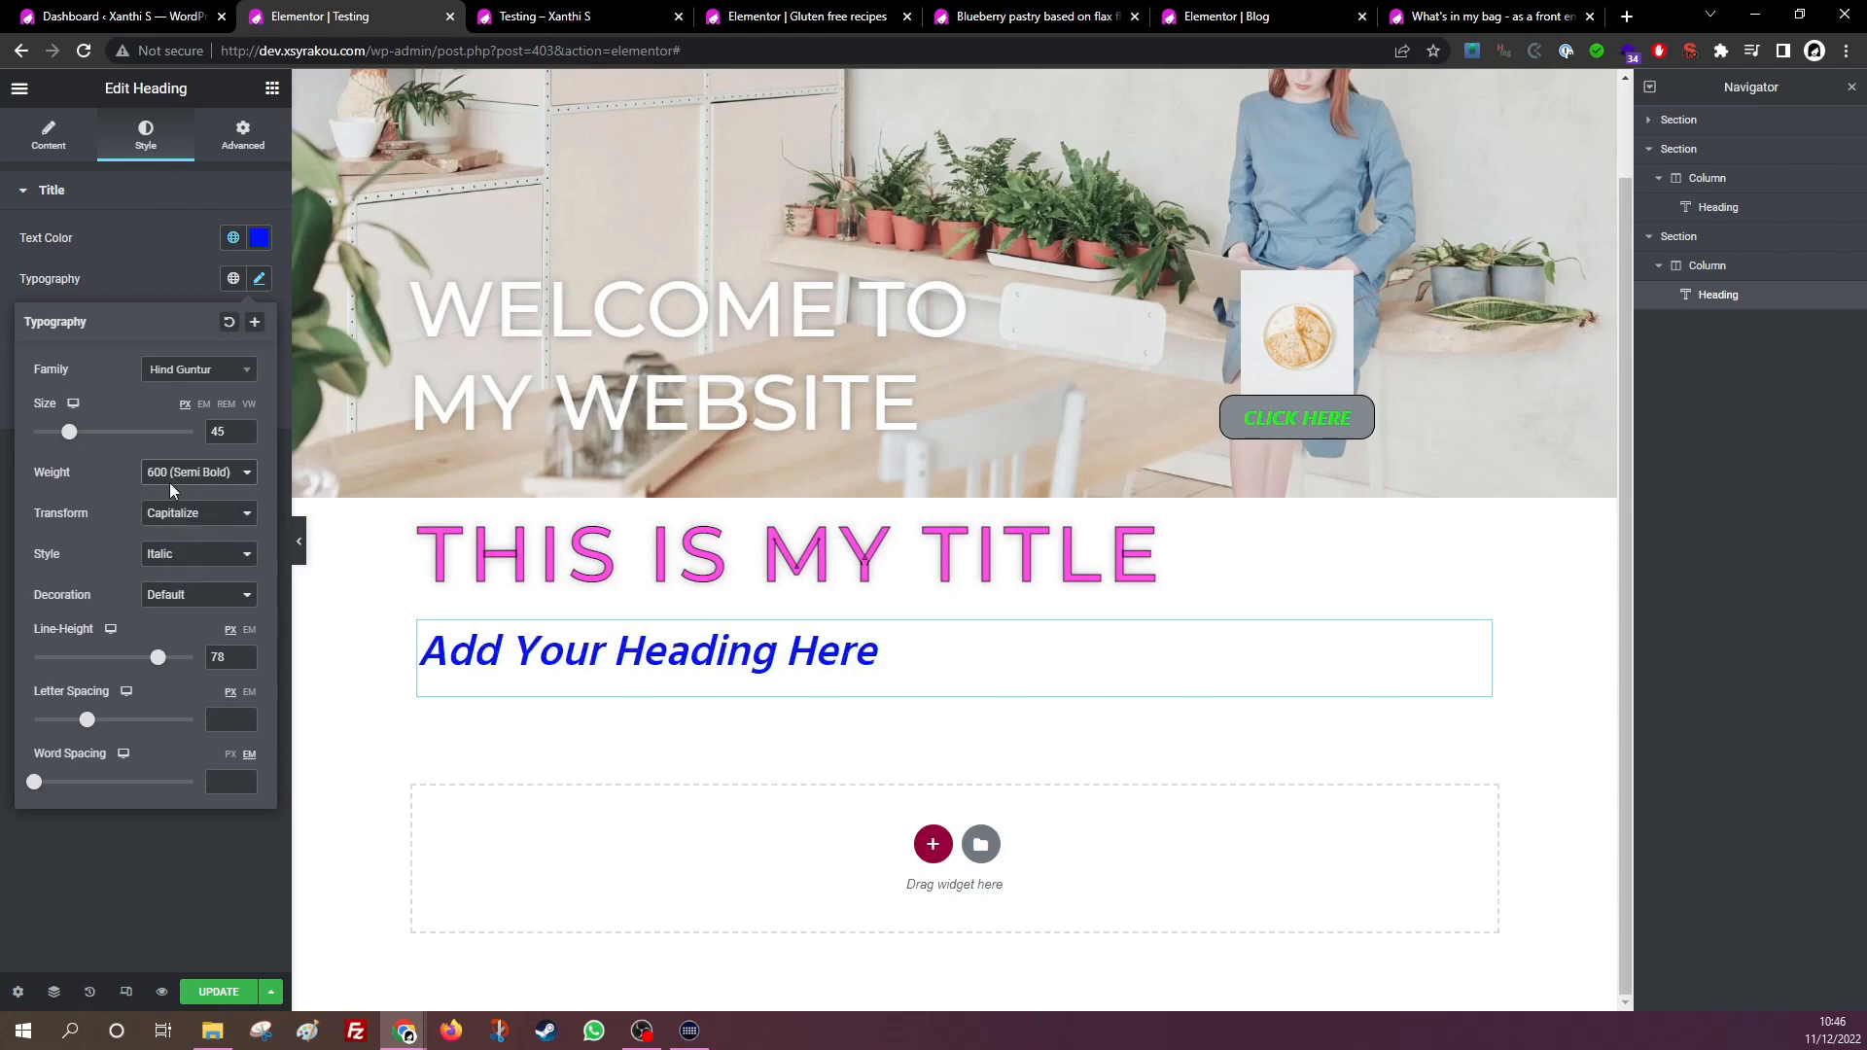
pyautogui.click(172, 616)
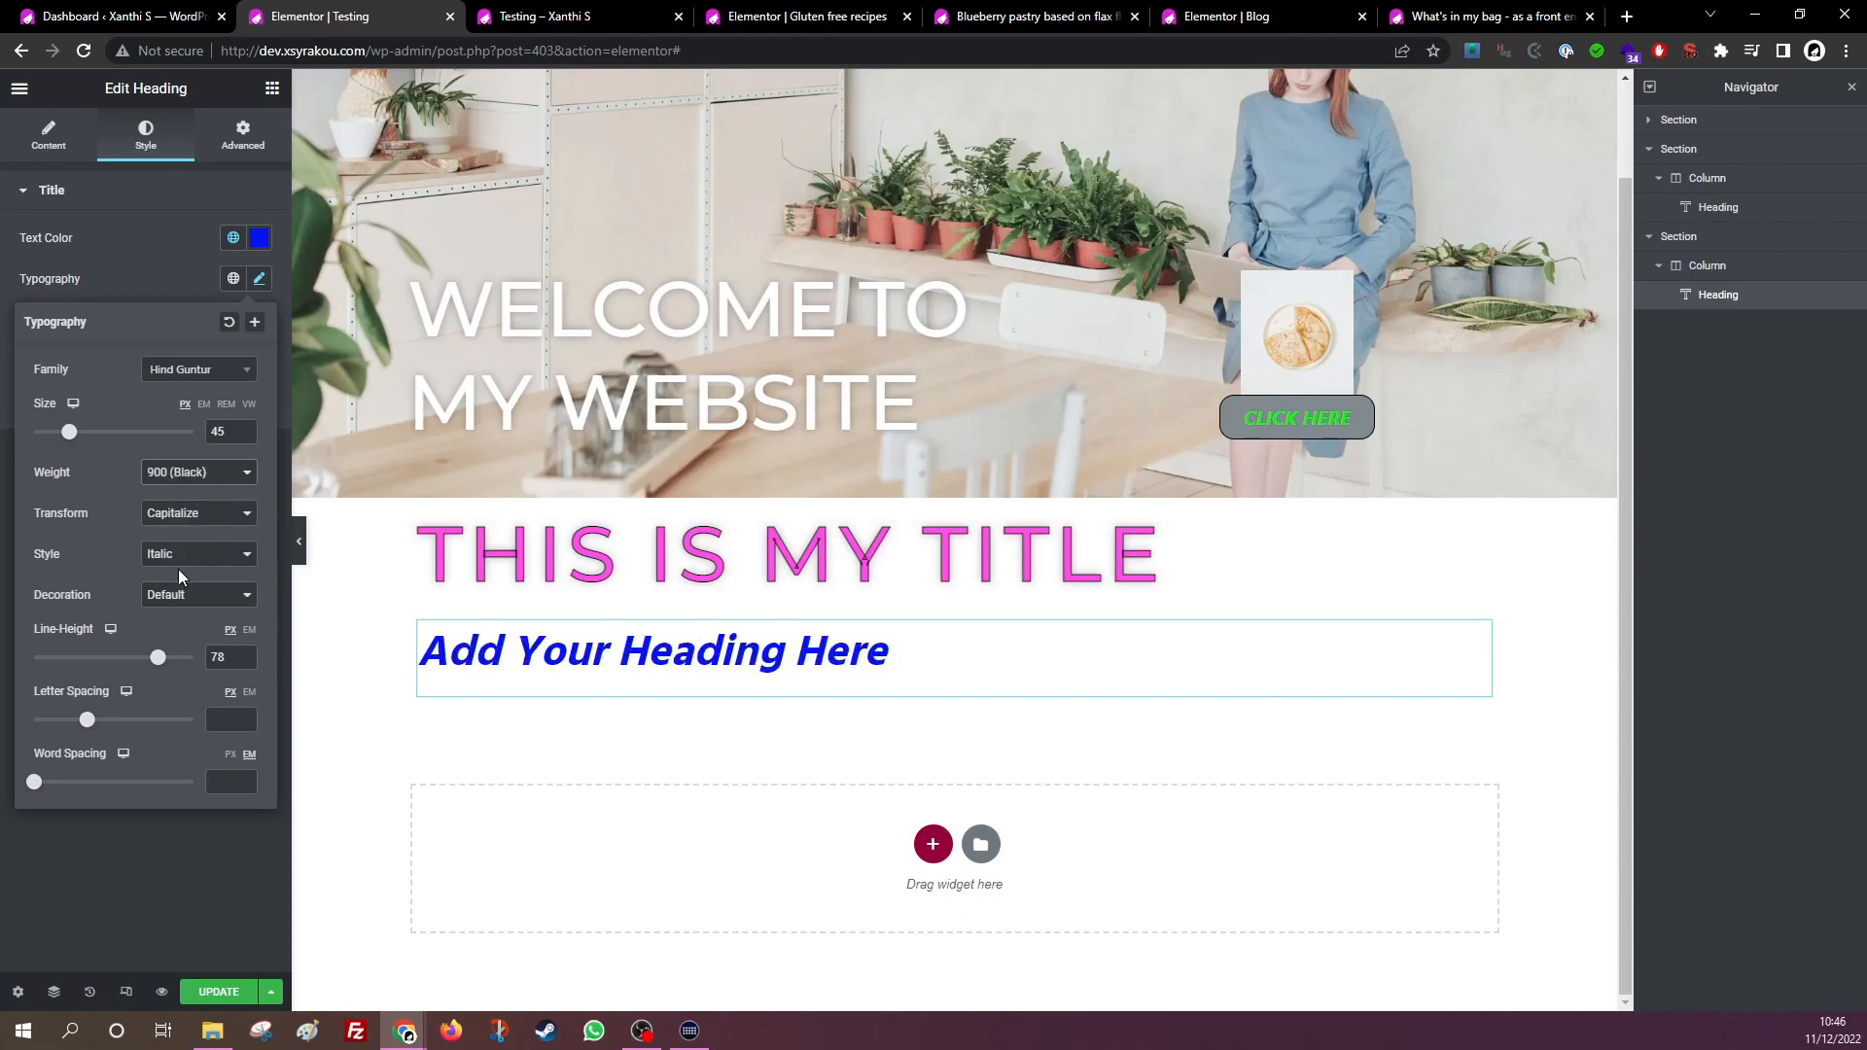
pyautogui.click(181, 621)
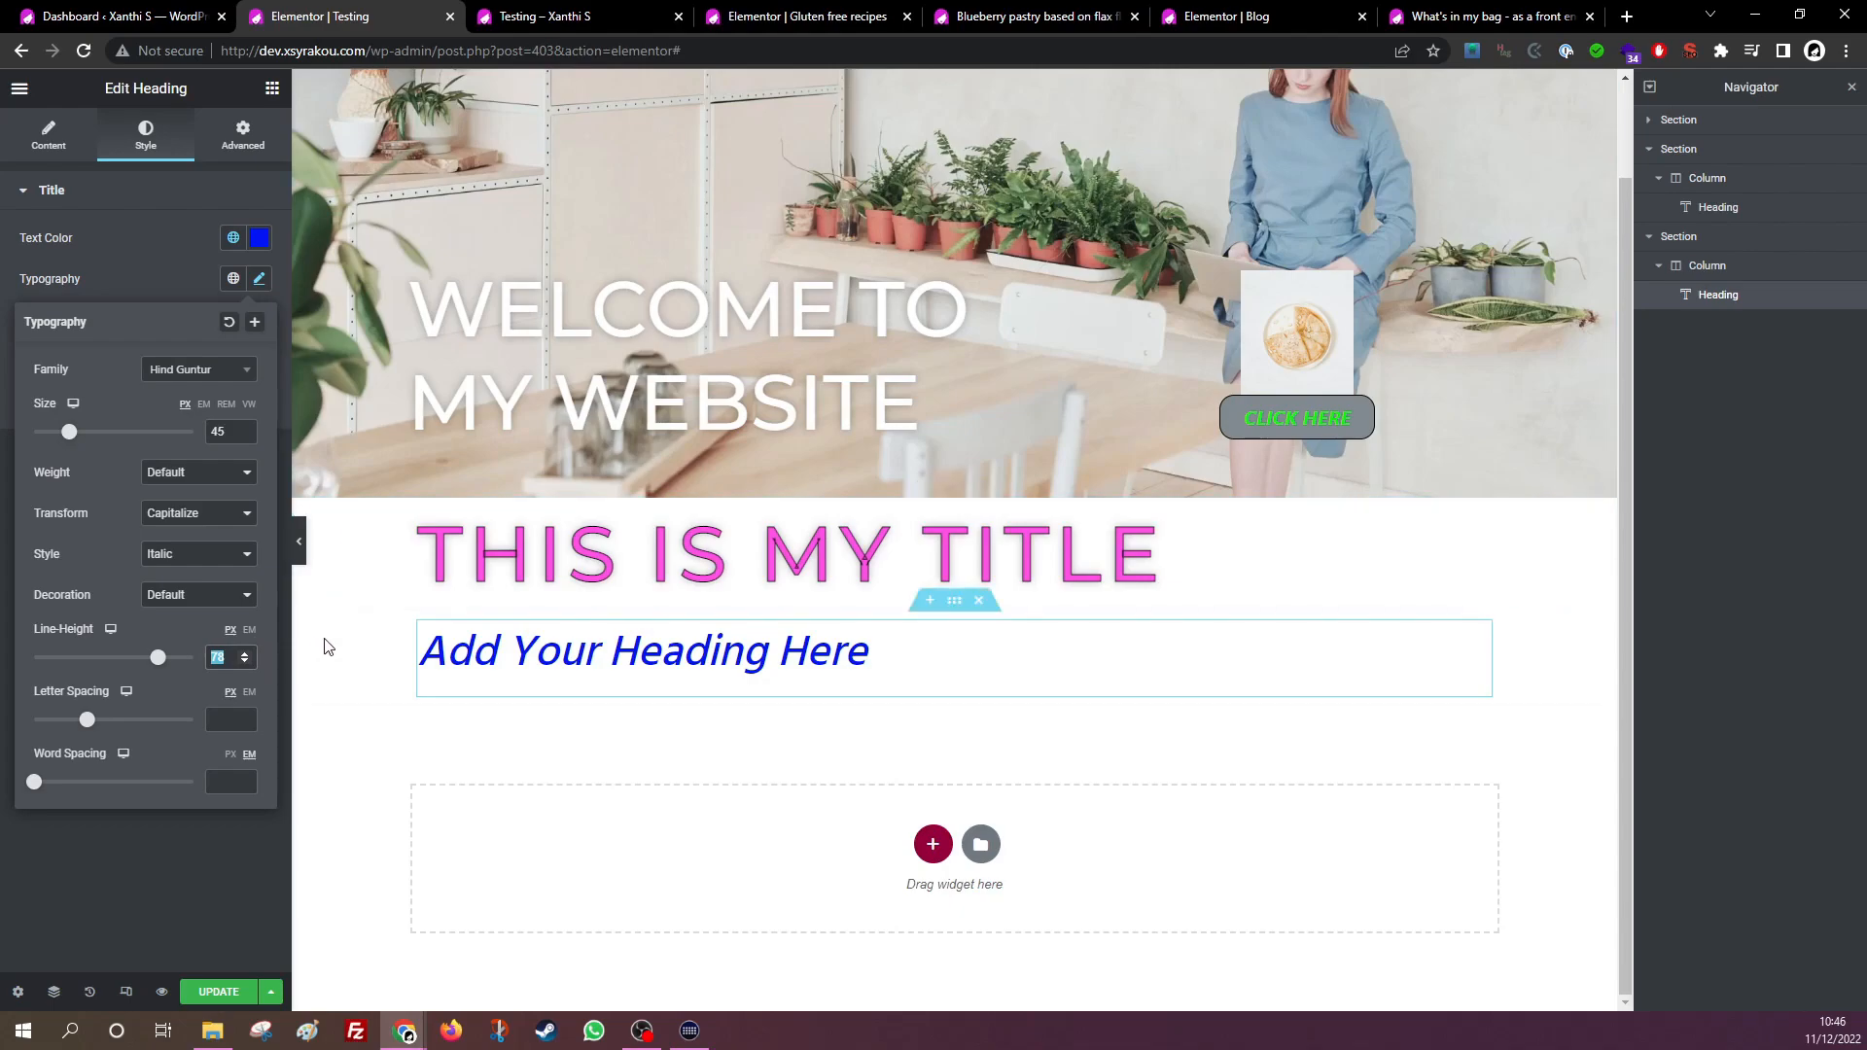
pyautogui.click(249, 631)
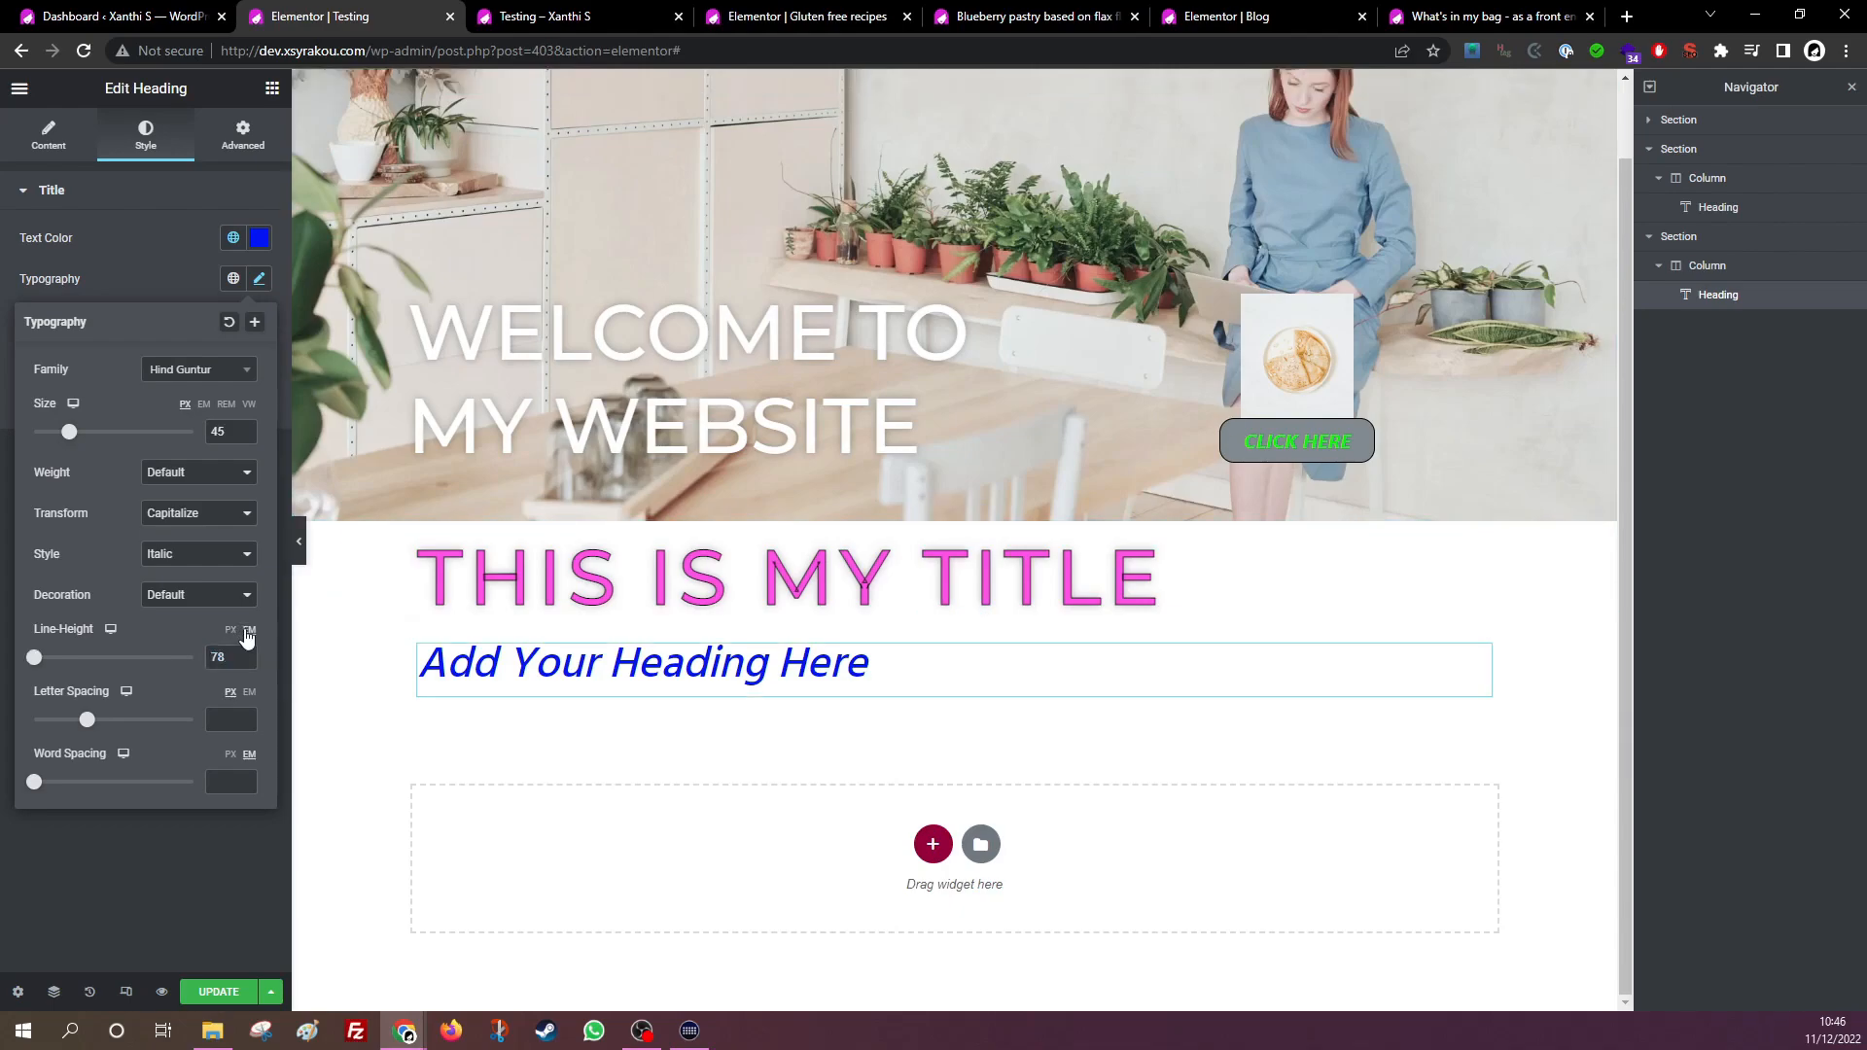
pyautogui.write('1.2')
# Try letter spacings of 10 and -4.6 px and different word spacings on the second heading, and clear both values.
pyautogui.moveTo(85, 722); pyautogui.dragTo(207, 757)
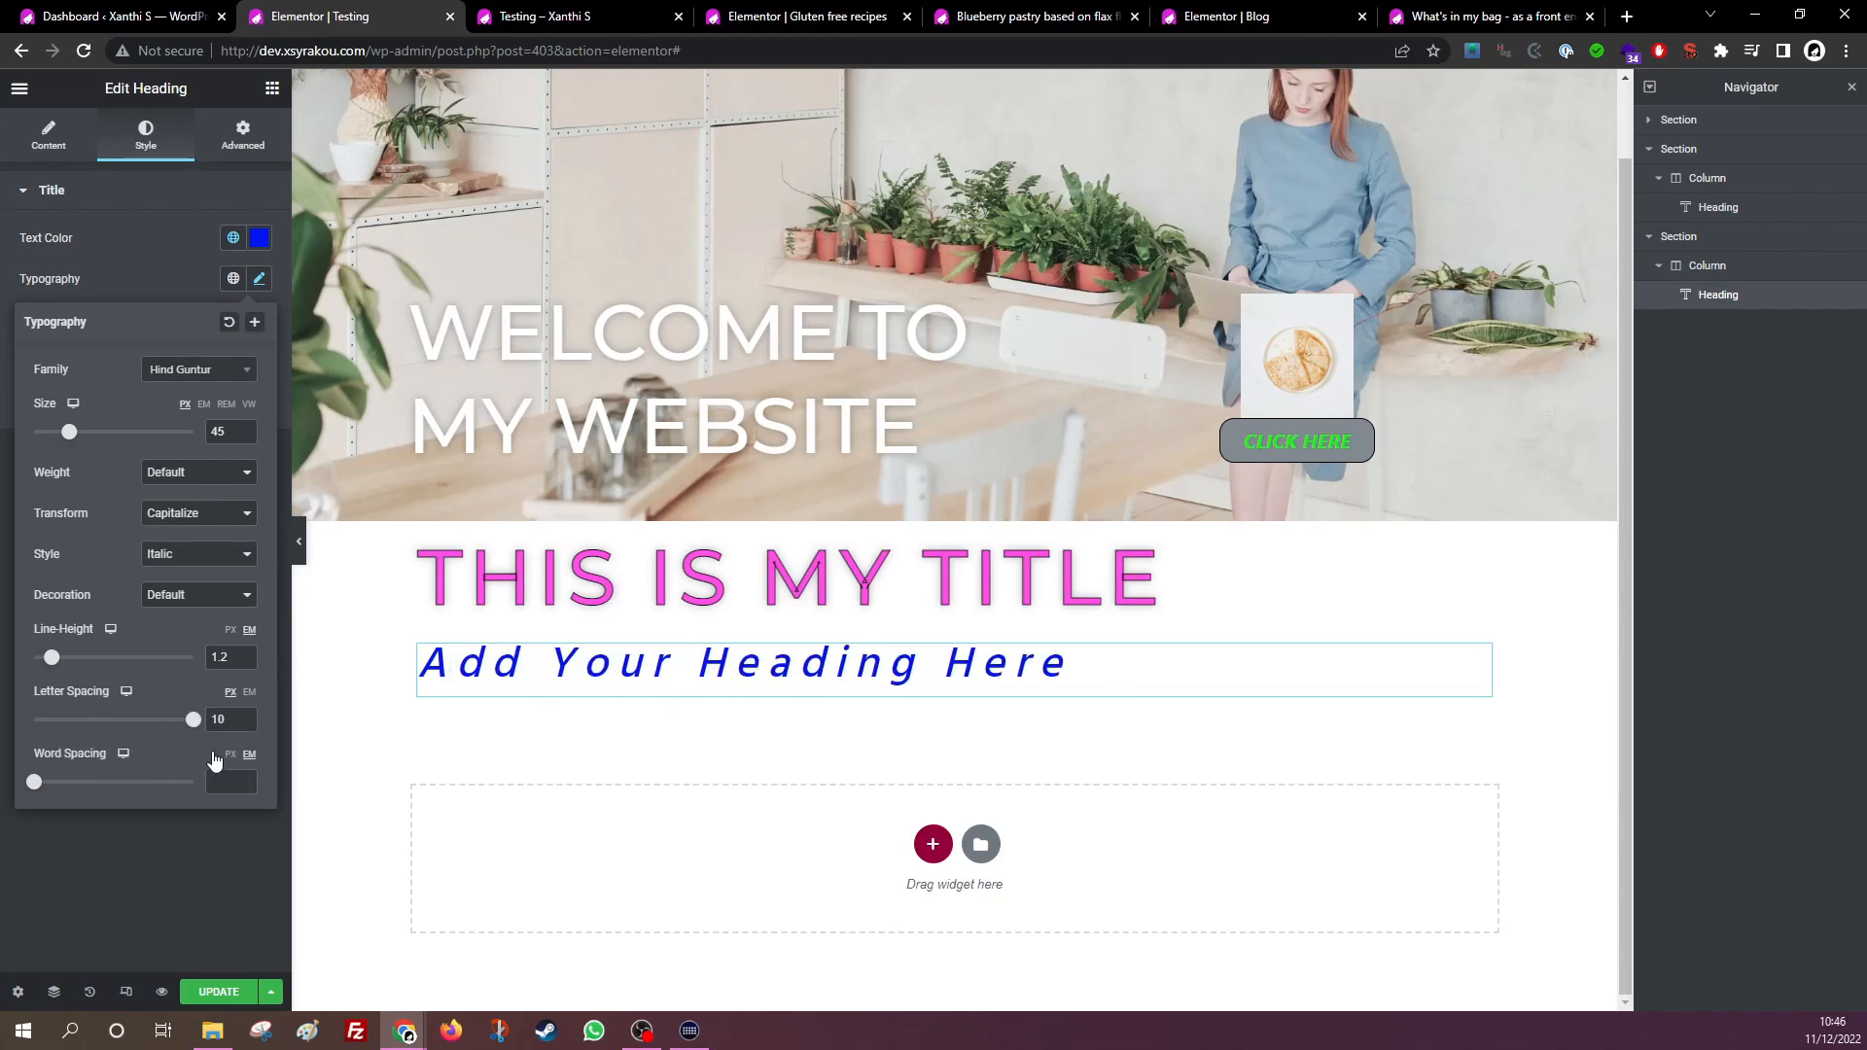
pyautogui.moveTo(39, 778)
pyautogui.mouseDown()
pyautogui.moveTo(175, 788)
pyautogui.moveTo(57, 800)
pyautogui.mouseUp()
pyautogui.moveTo(194, 725); pyautogui.dragTo(29, 785)
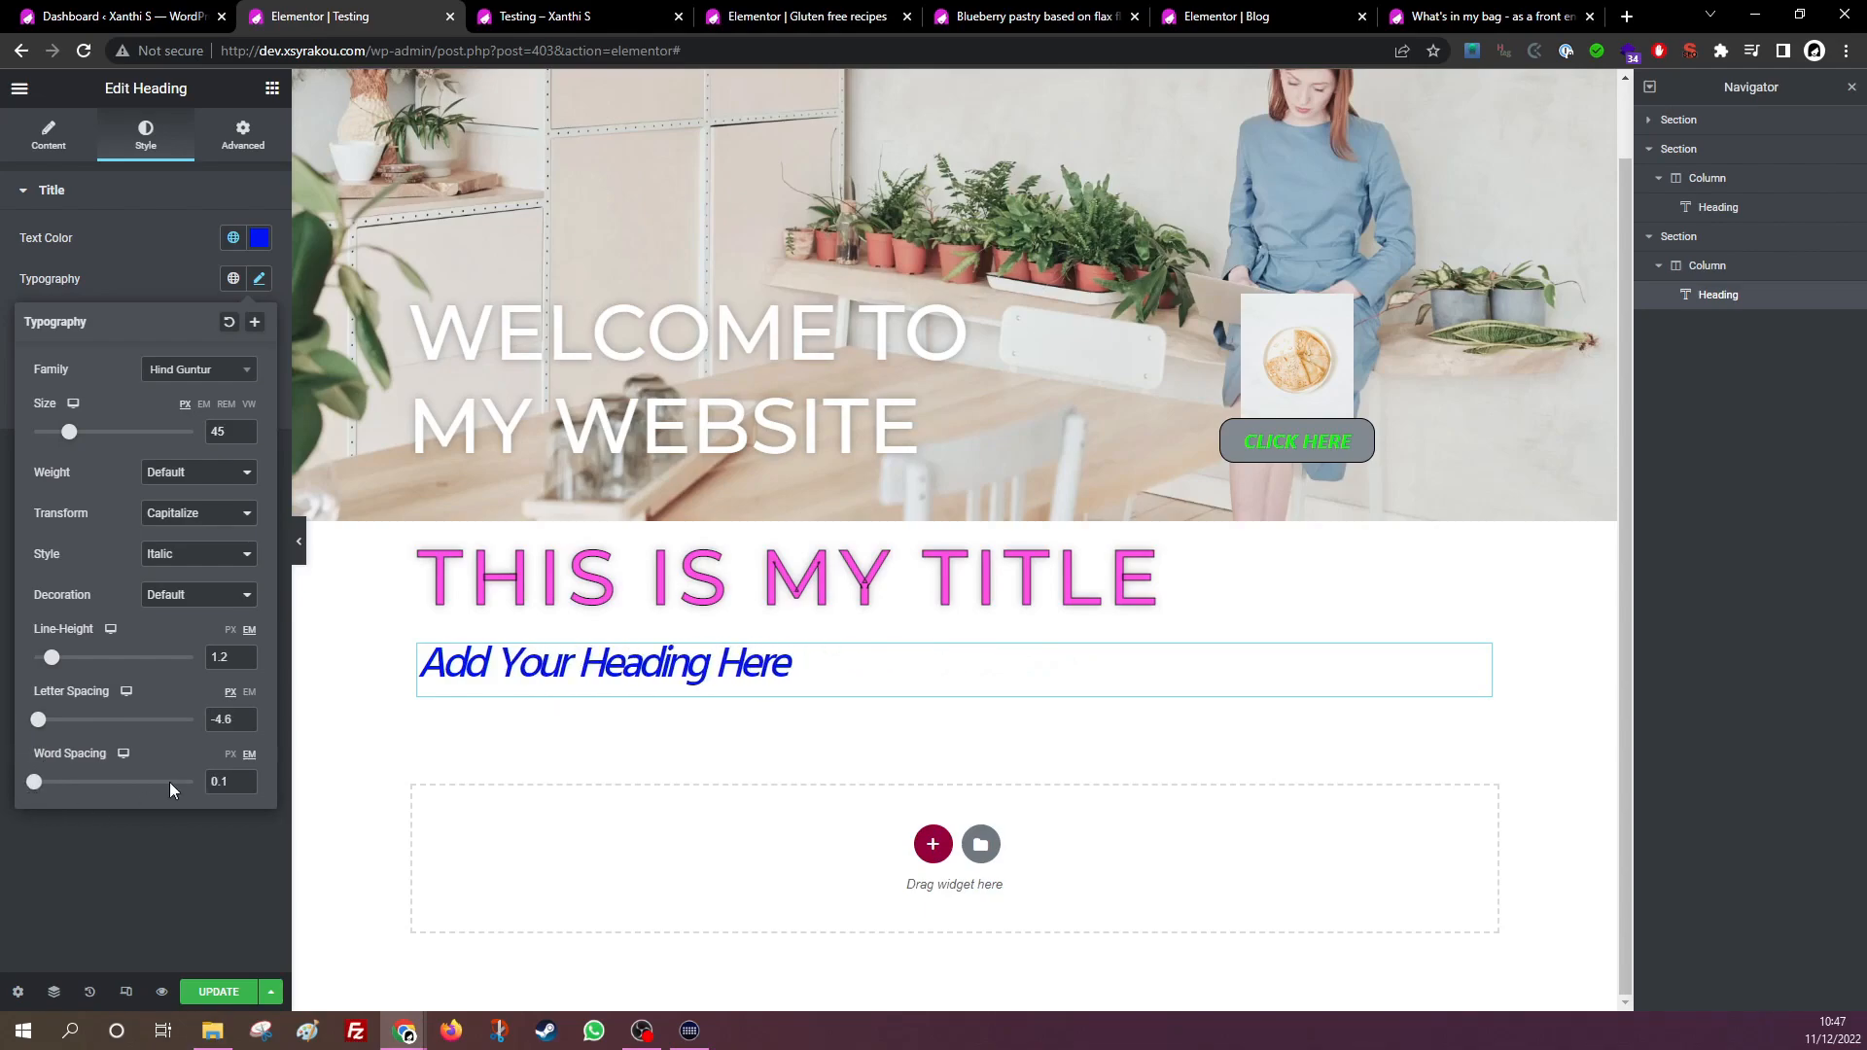
pyautogui.press('BackSpace')
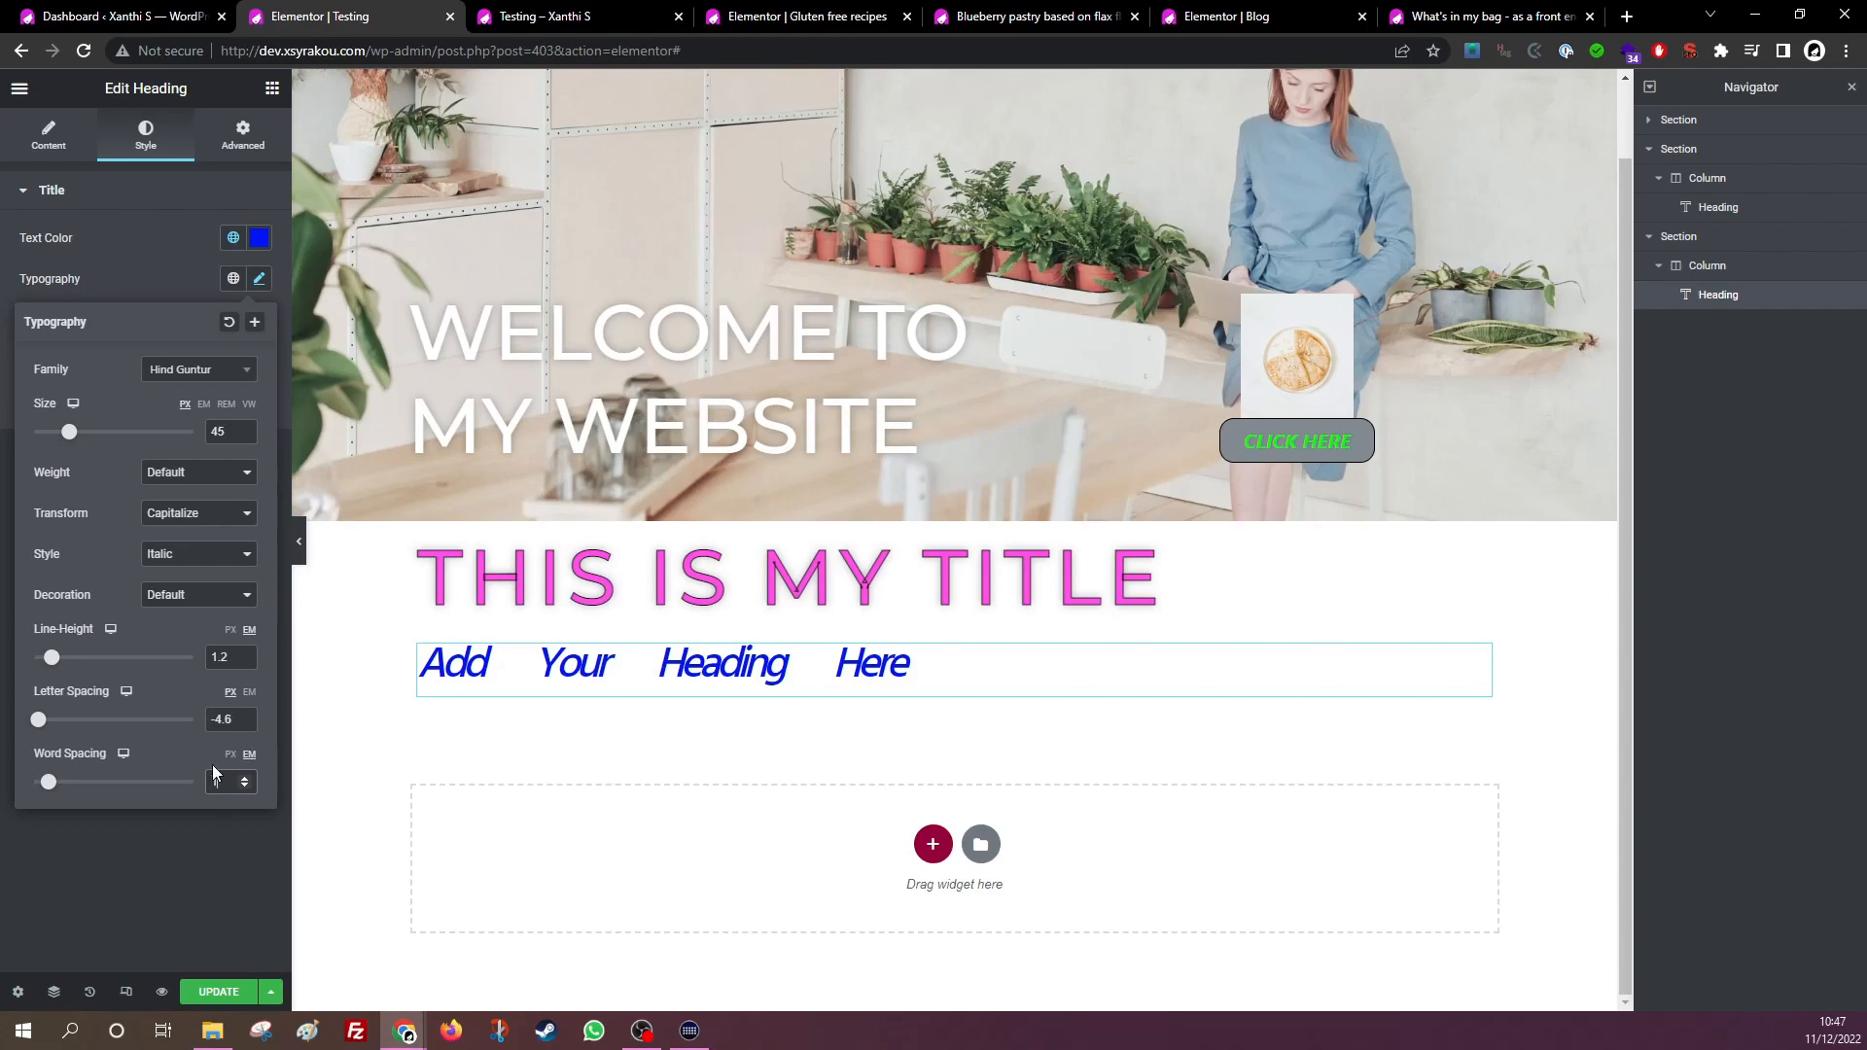
pyautogui.press('BackSpace')
pyautogui.doubleClick(224, 725)
pyautogui.press('BackSpace')
pyautogui.press('BackSpace')
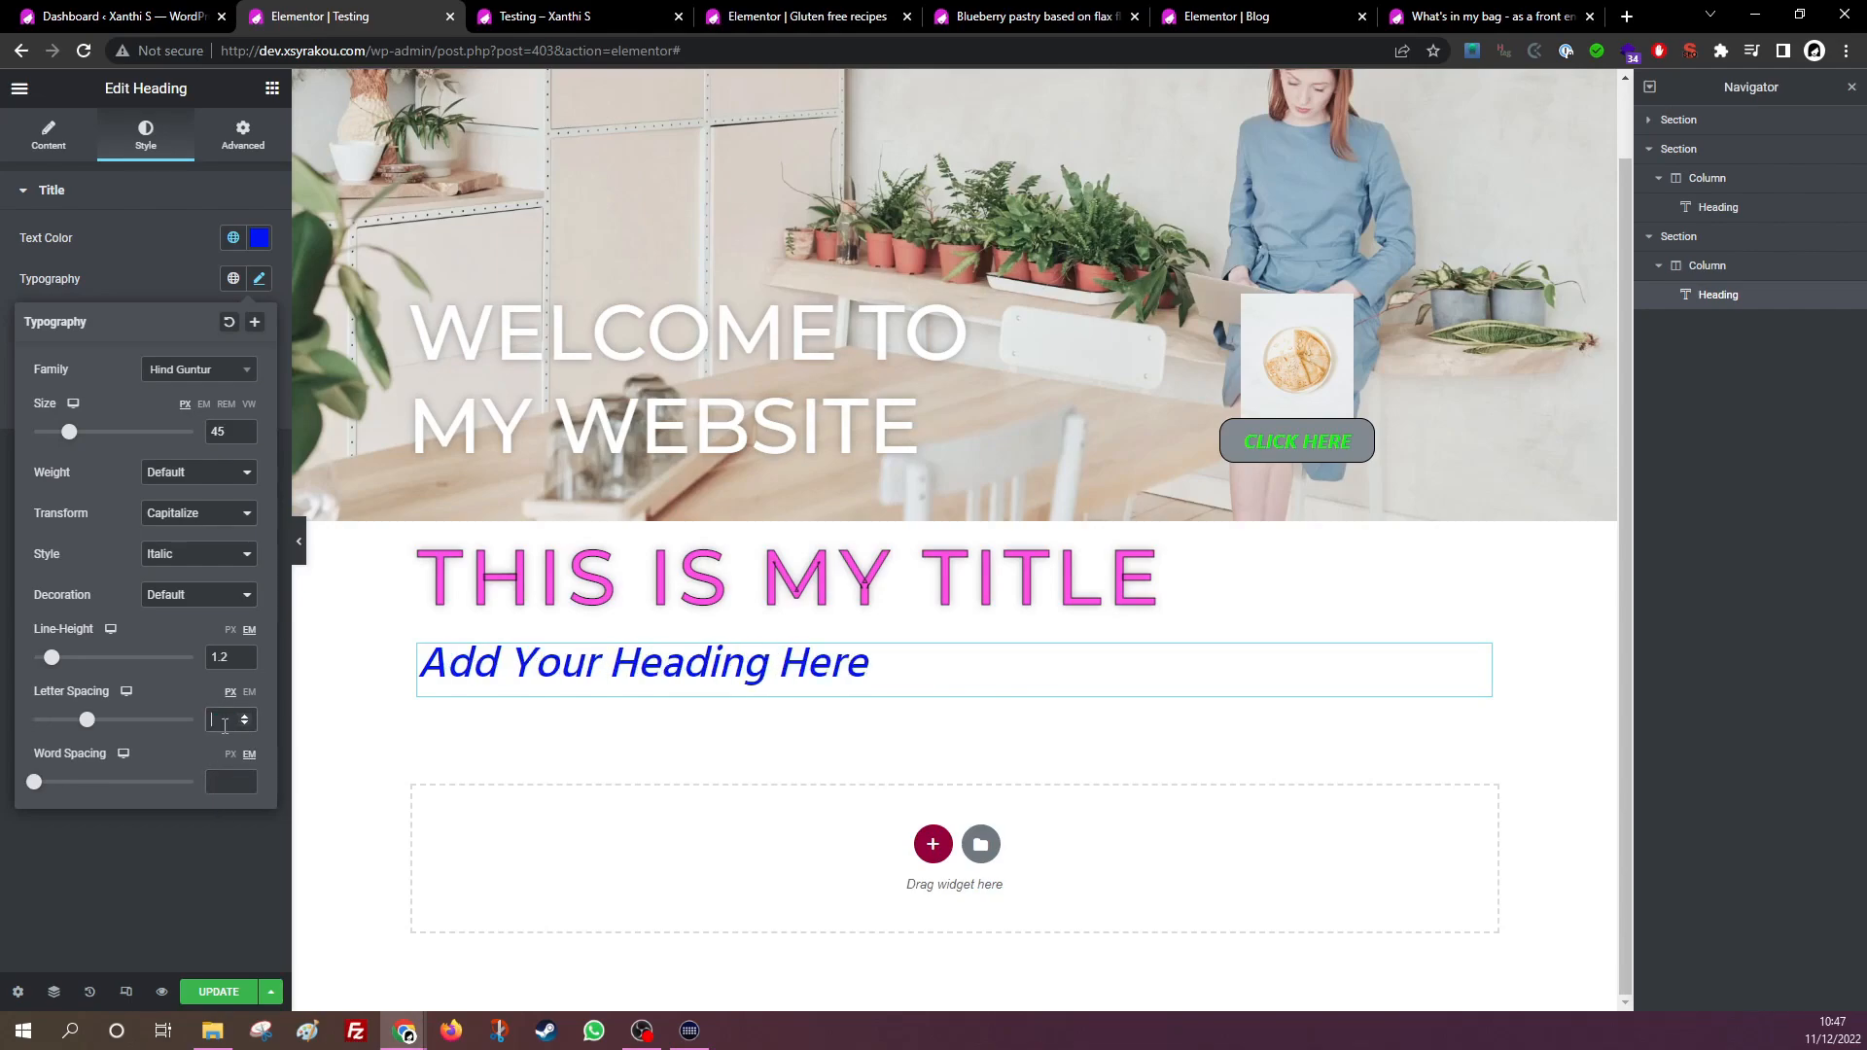
# Reset the second heading's font style from italic to Default.
pyautogui.click(165, 554)
pyautogui.click(178, 570)
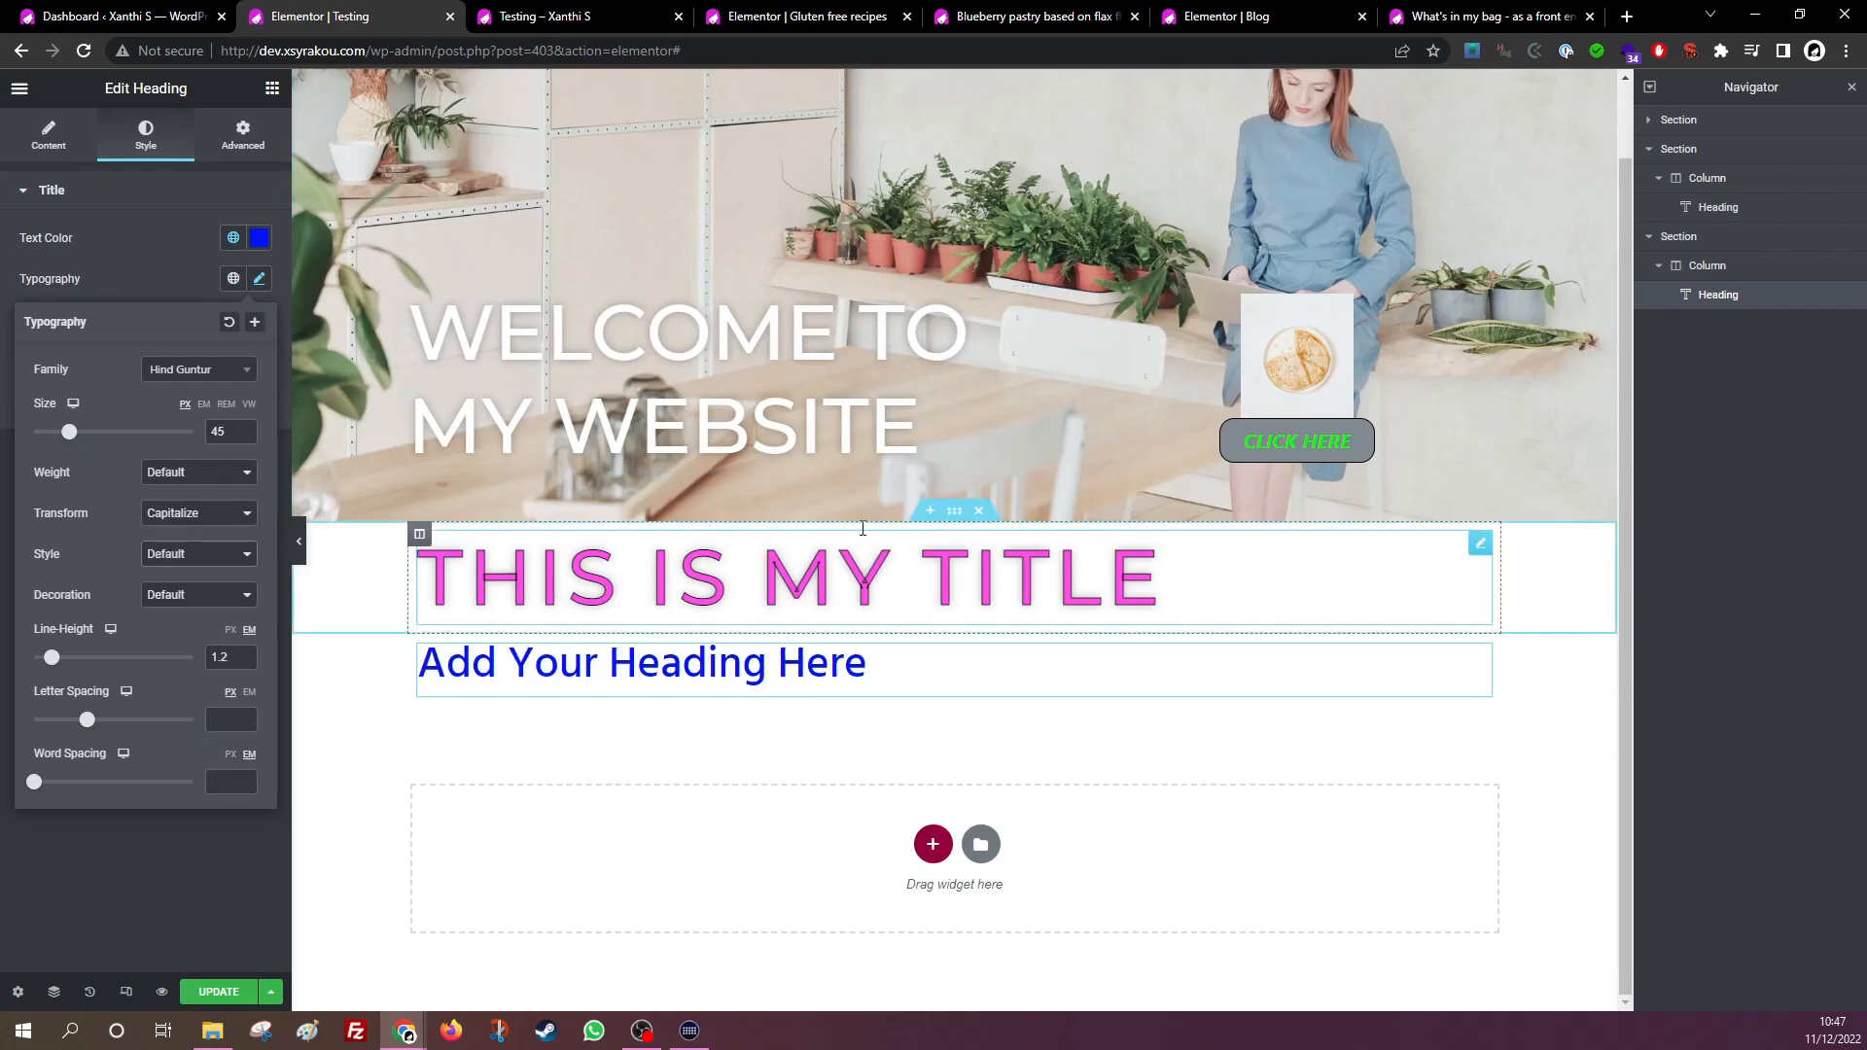
# Add a Text Editor widget in a new section below the headings, containing "This is my text and I can write whatever I want.".
pyautogui.click(273, 89)
pyautogui.moveTo(216, 416); pyautogui.dragTo(946, 863)
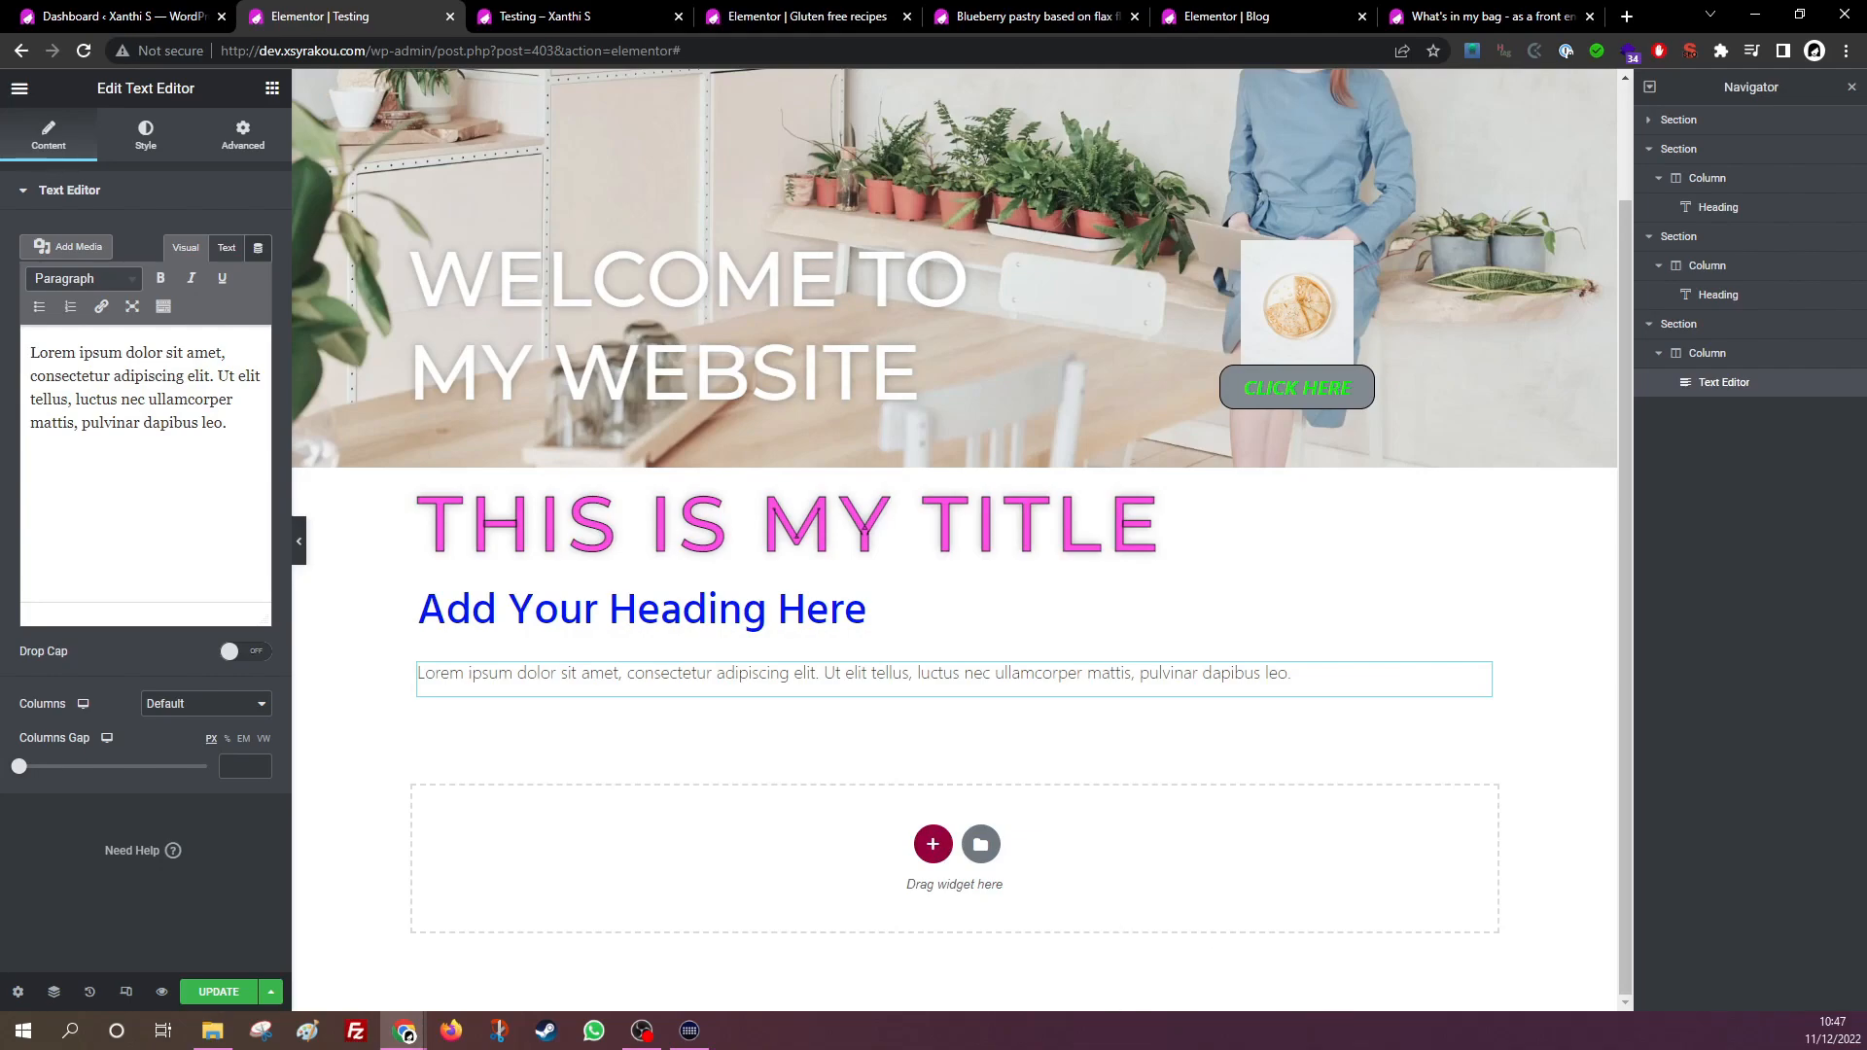
pyautogui.click(130, 382)
pyautogui.hotkey('ctrl', 'a')
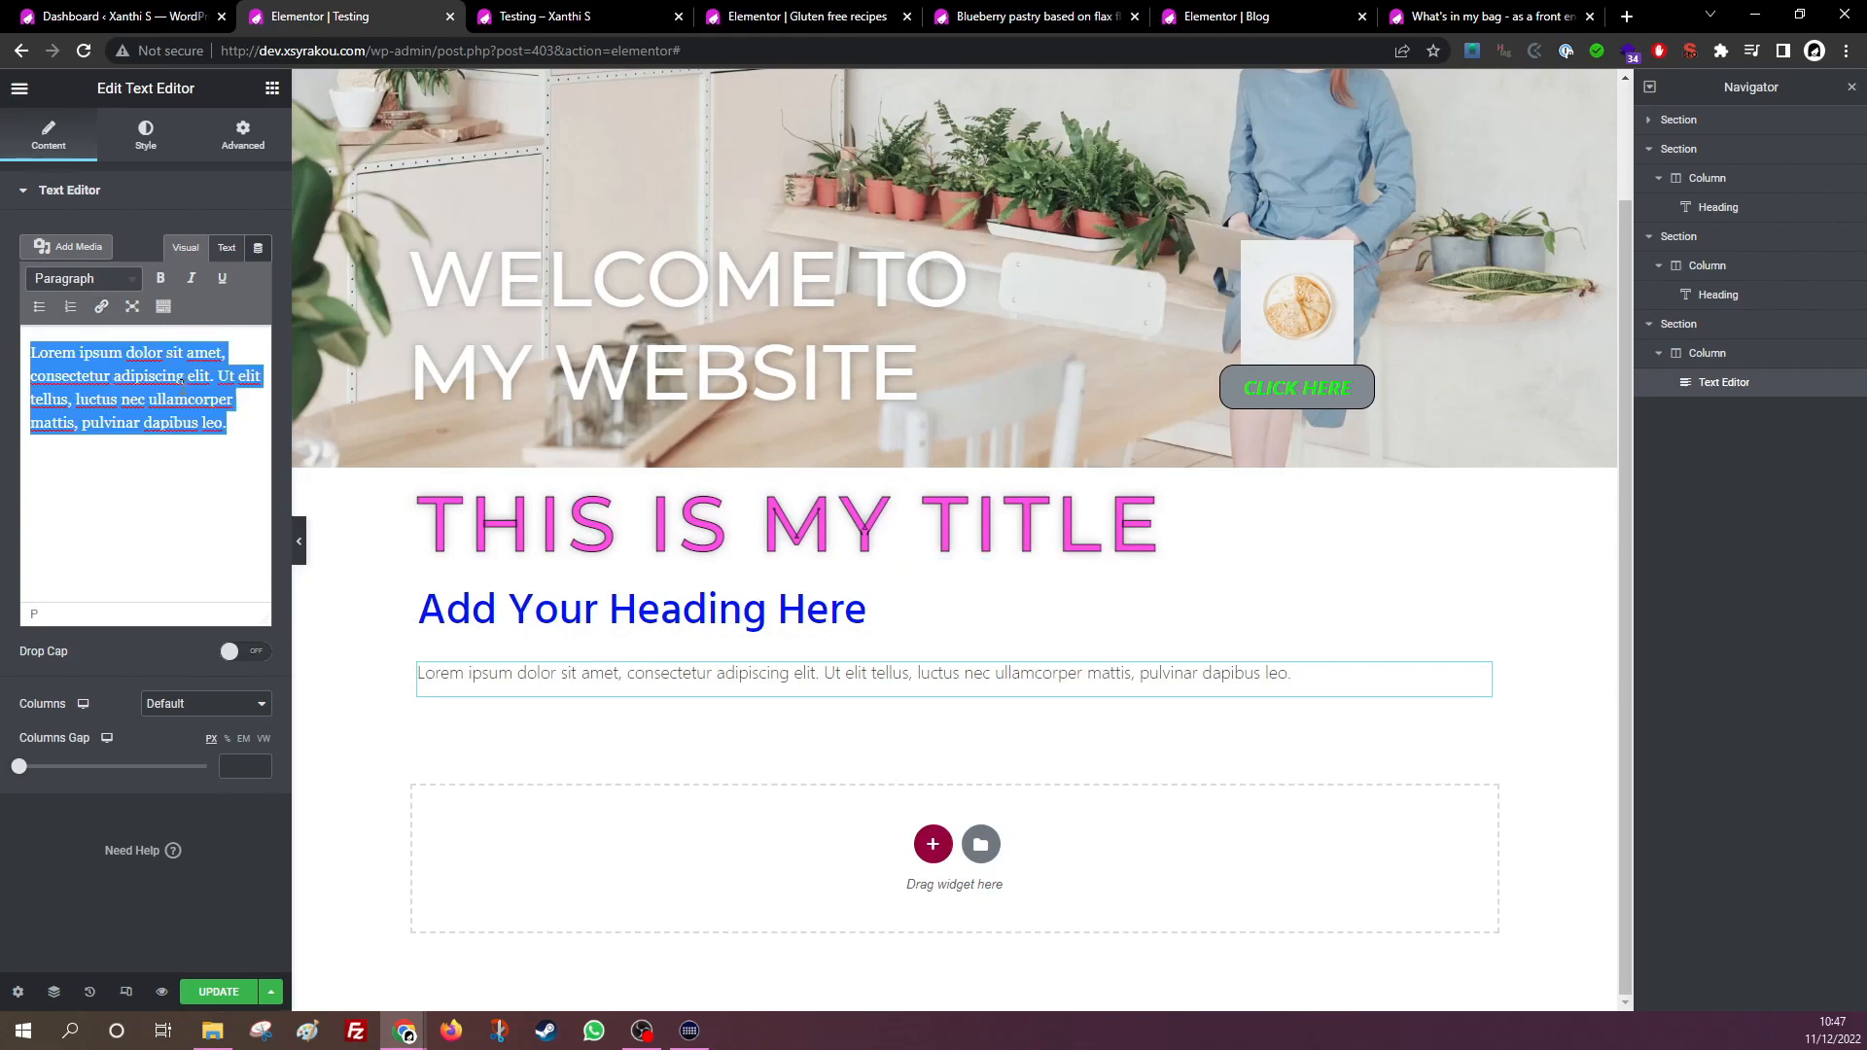
pyautogui.write('This is my text and I')
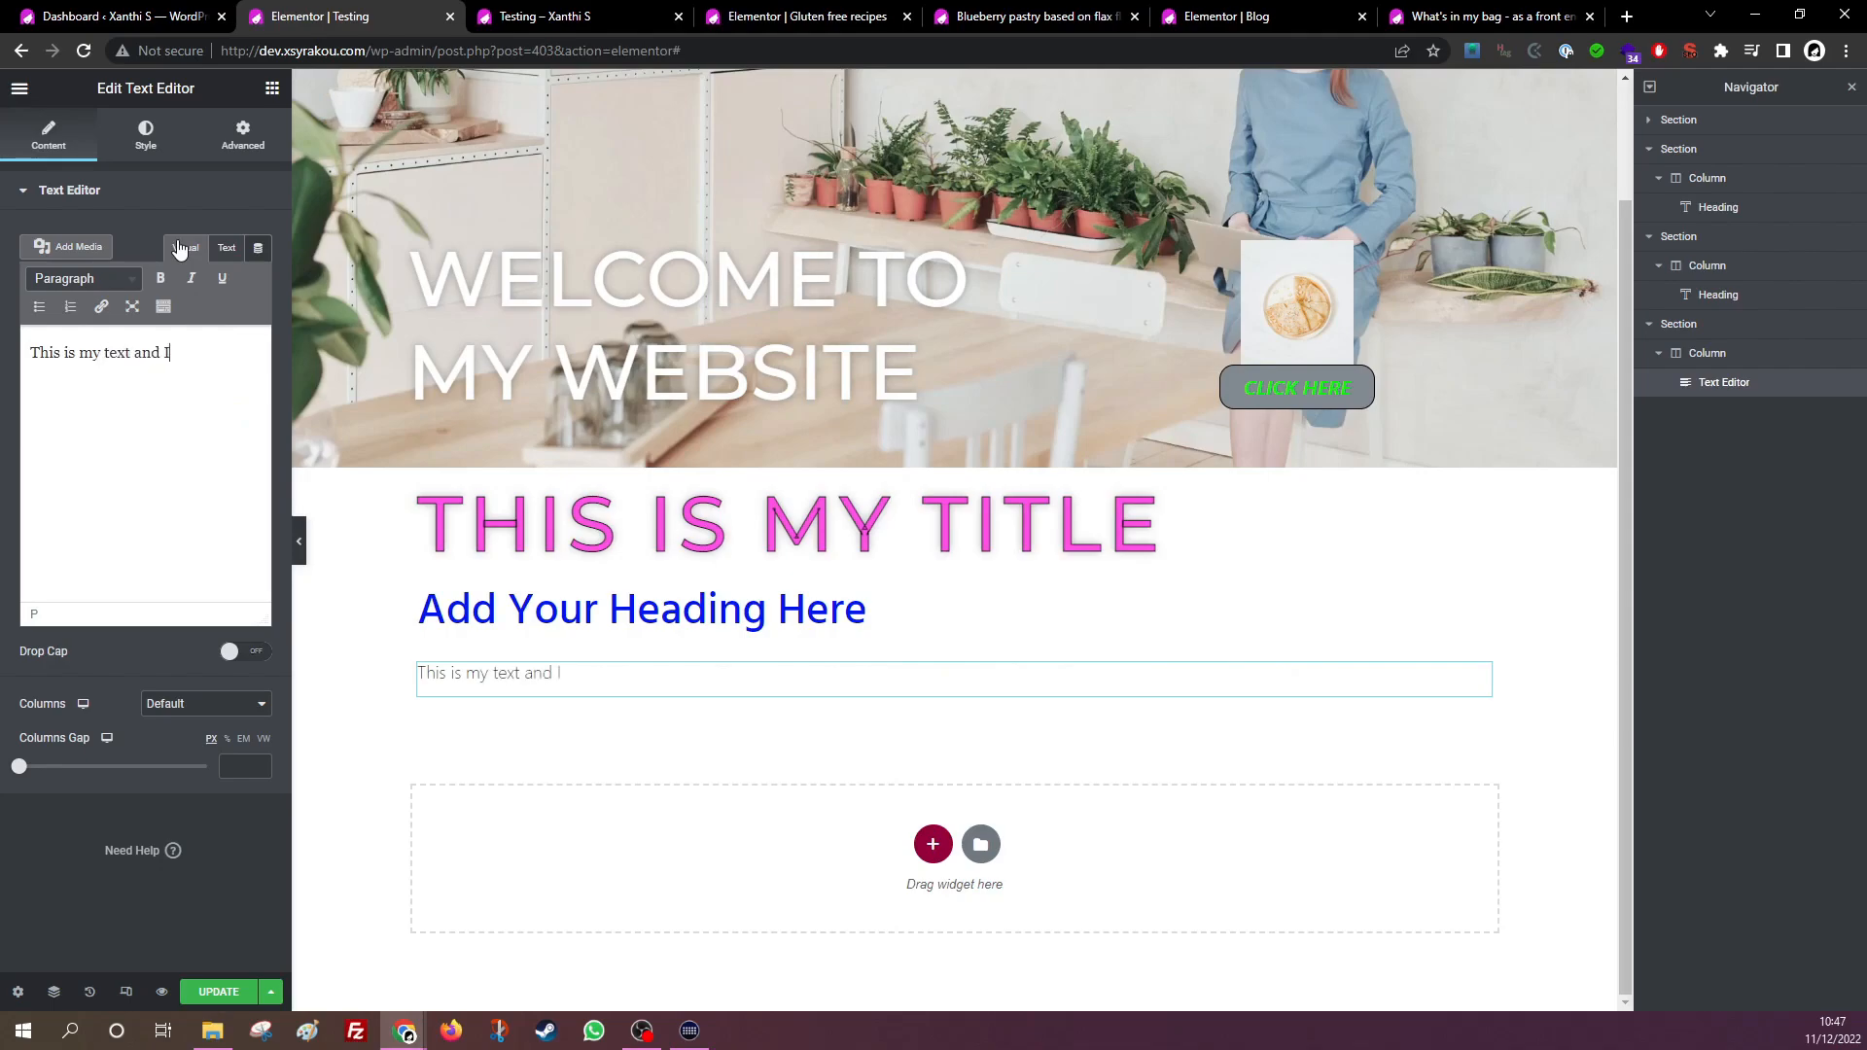
pyautogui.write(' can write whatever I wan')
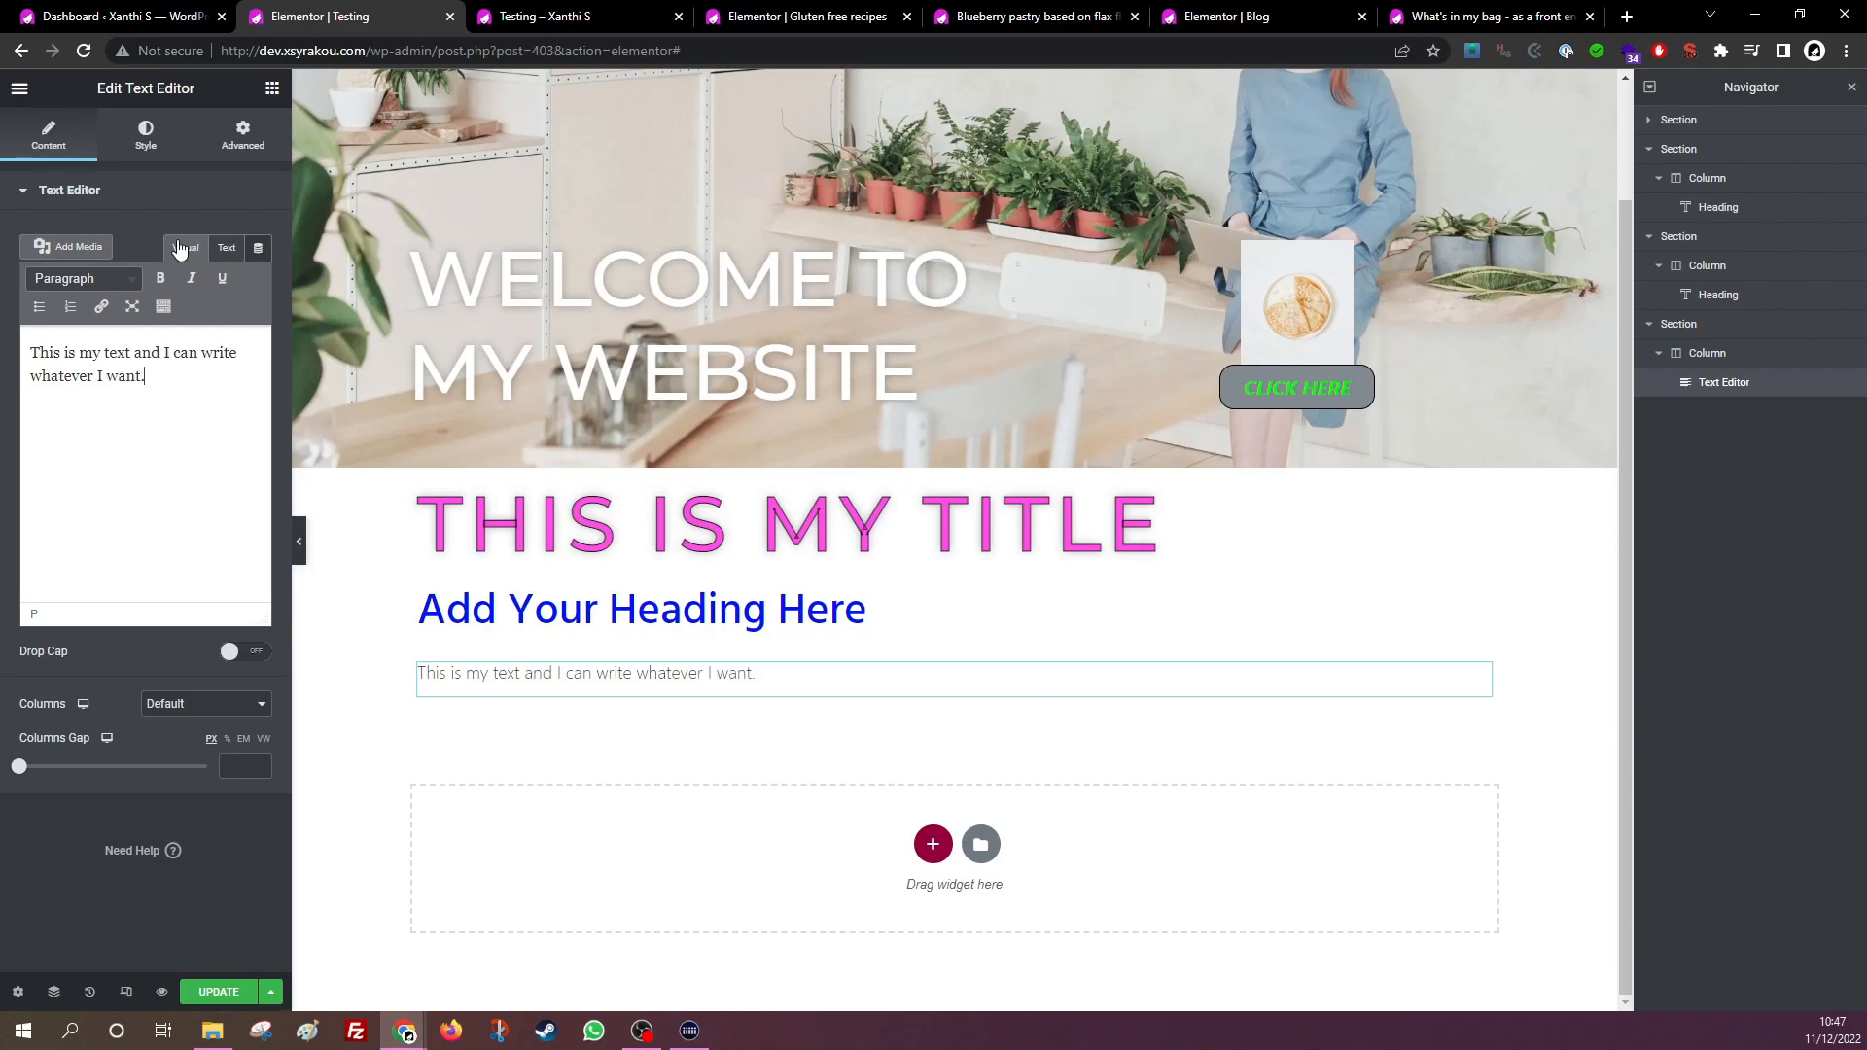
pyautogui.write('t.')
pyautogui.press('Return')
pyautogui.press('Return')
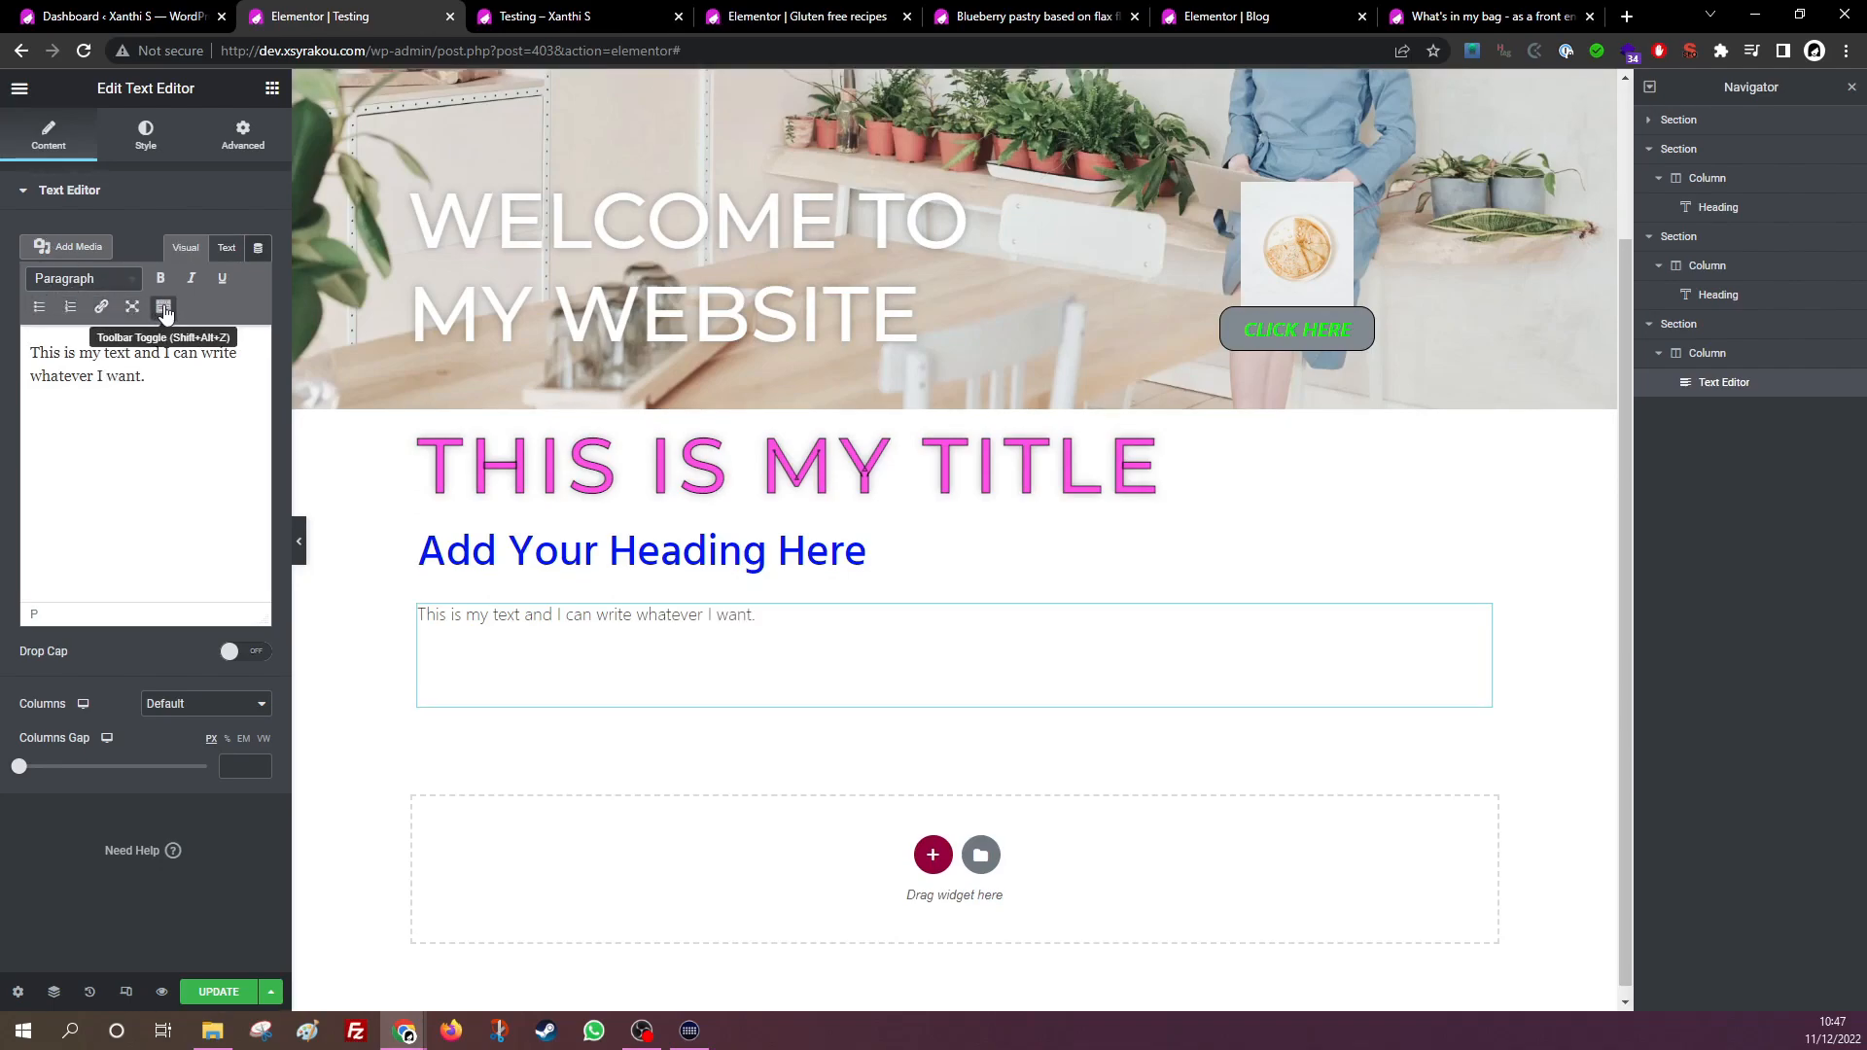
# Expand the Text Editor's formatting toolbar and set its columns to 2.
pyautogui.click(163, 308)
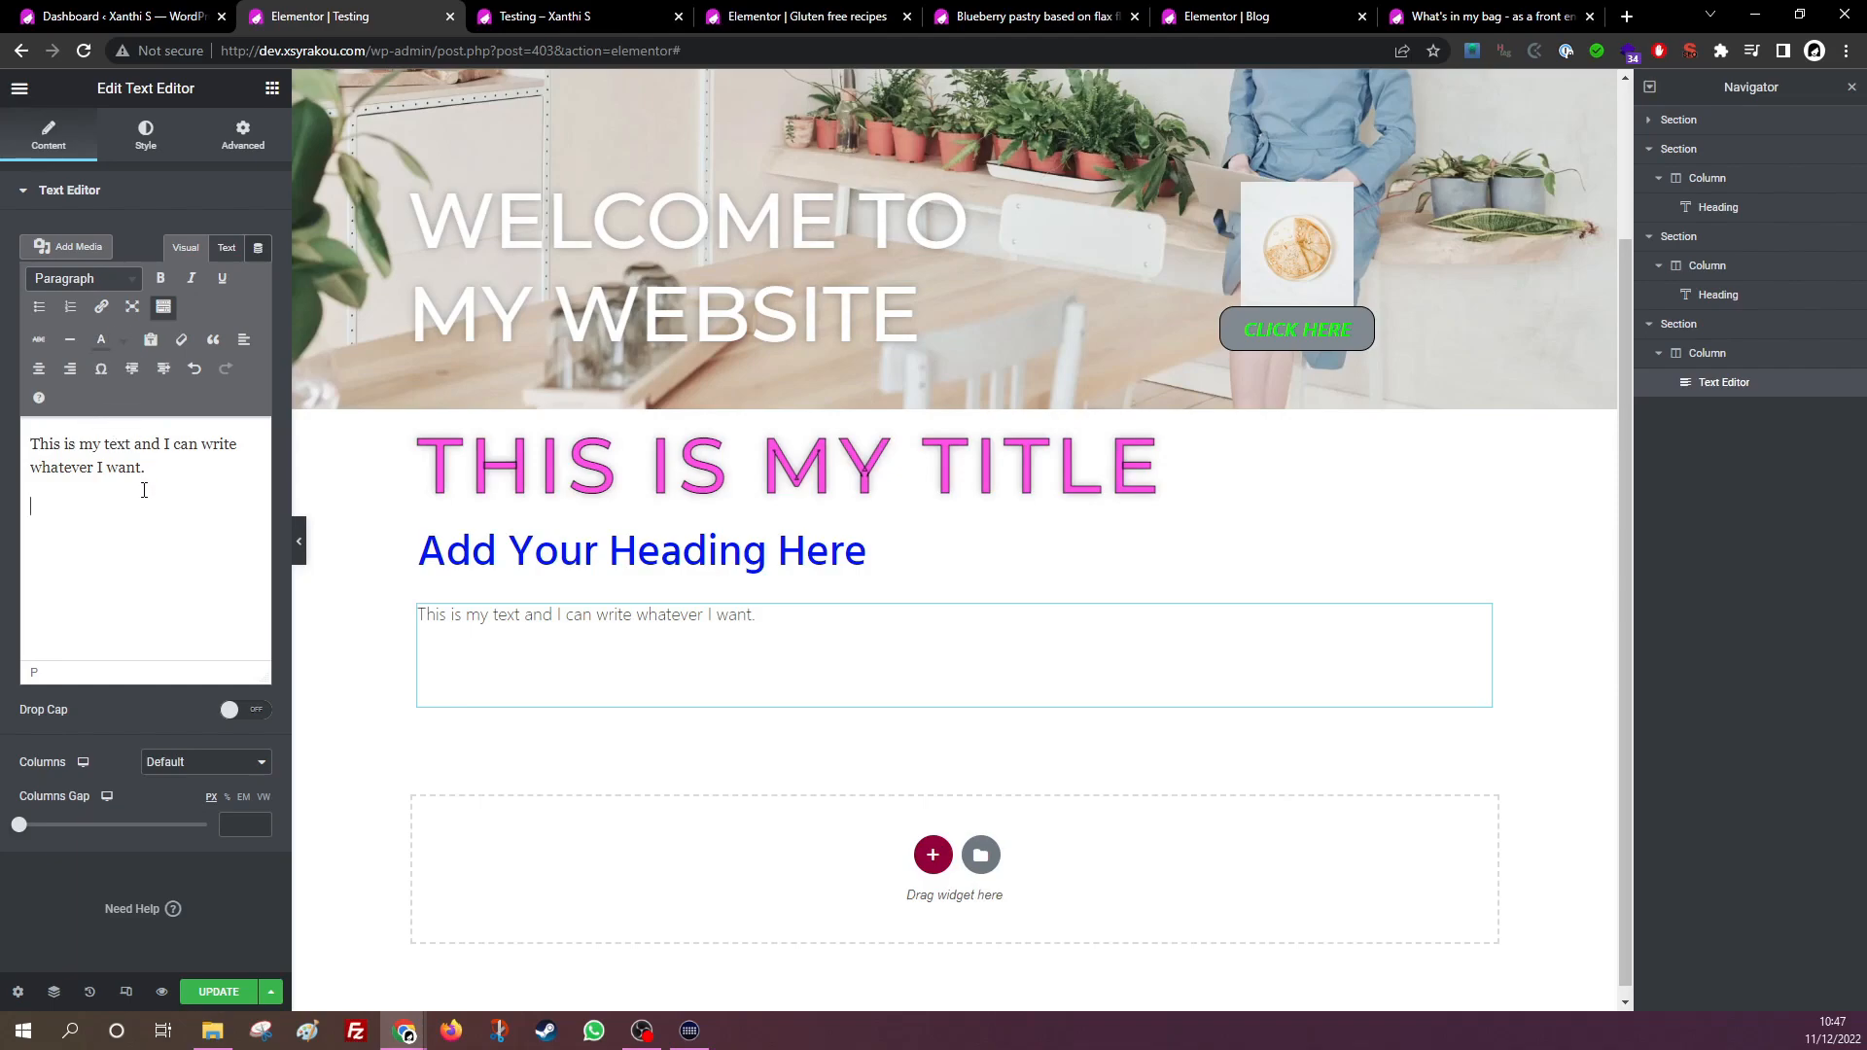
pyautogui.hotkey('ctrl', 'a')
pyautogui.click(204, 541)
pyautogui.click(179, 791)
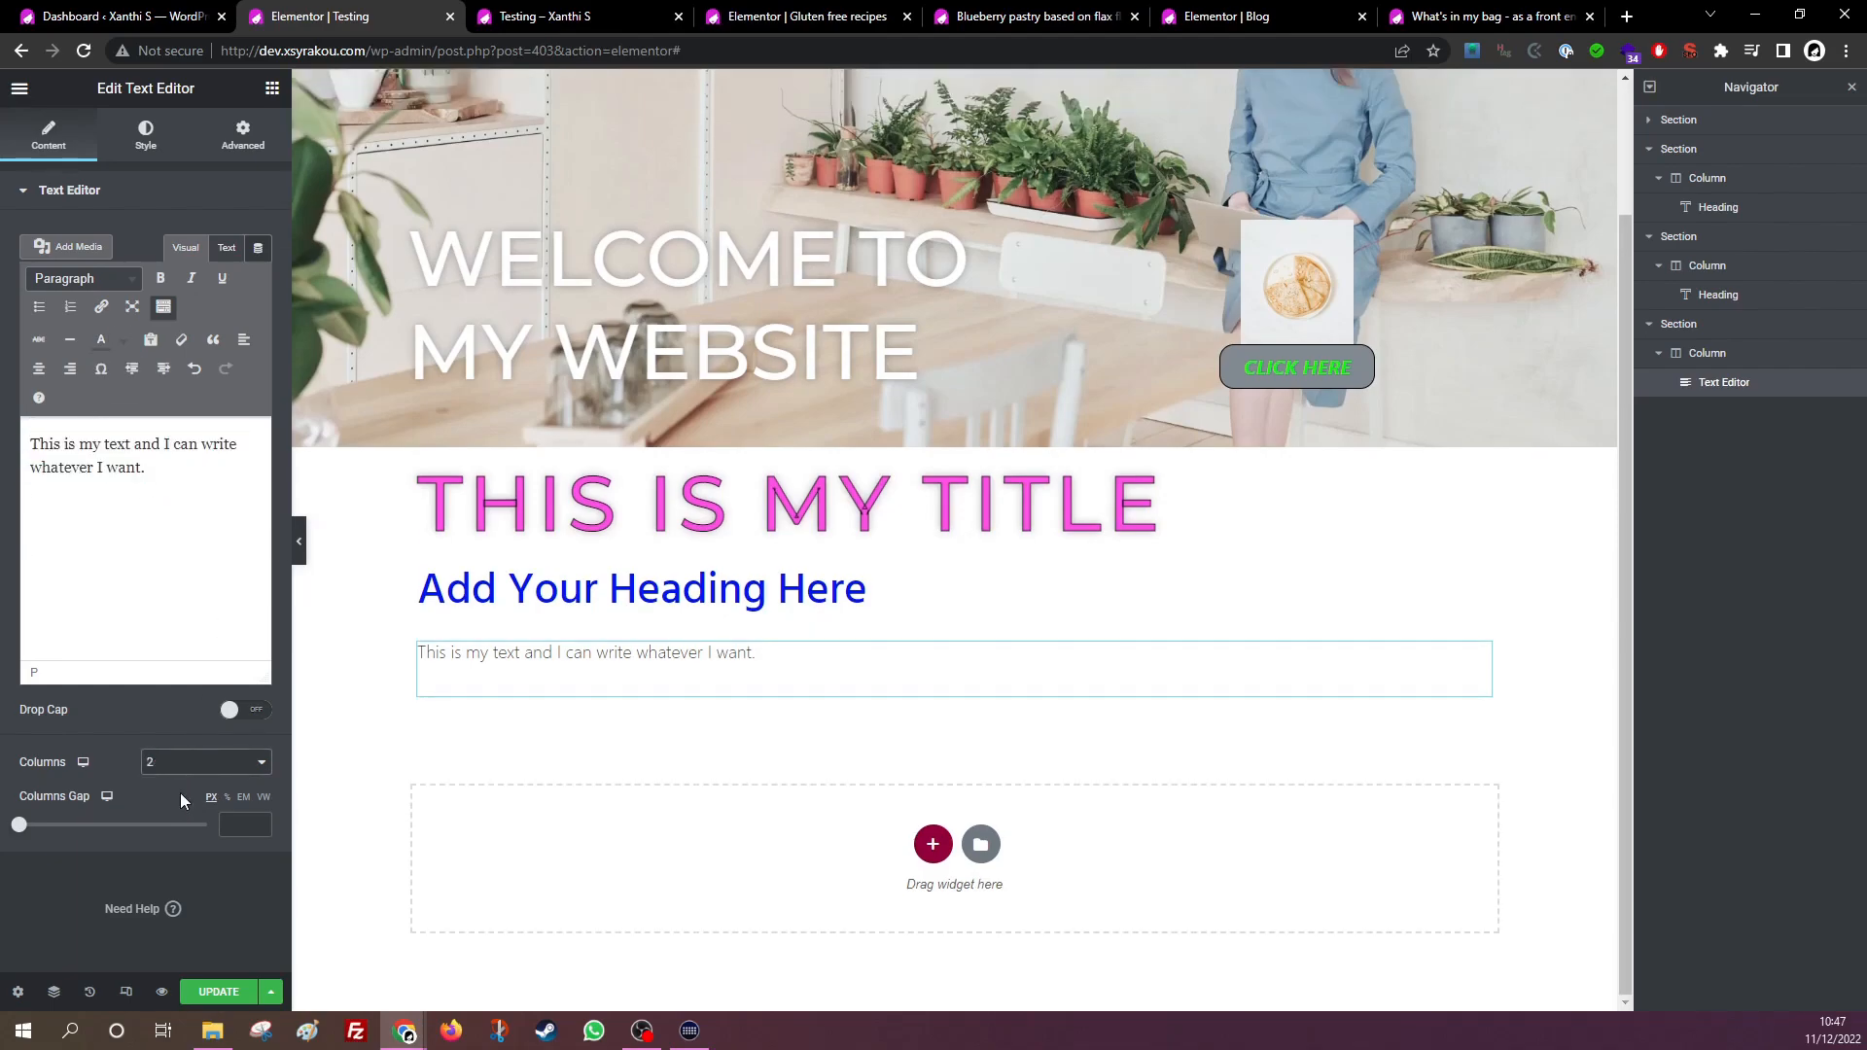
# Copy the sentence in the Text Editor and paste it repeatedly below itself to fill the columns.
pyautogui.moveTo(143, 469); pyautogui.dragTo(3, 416)
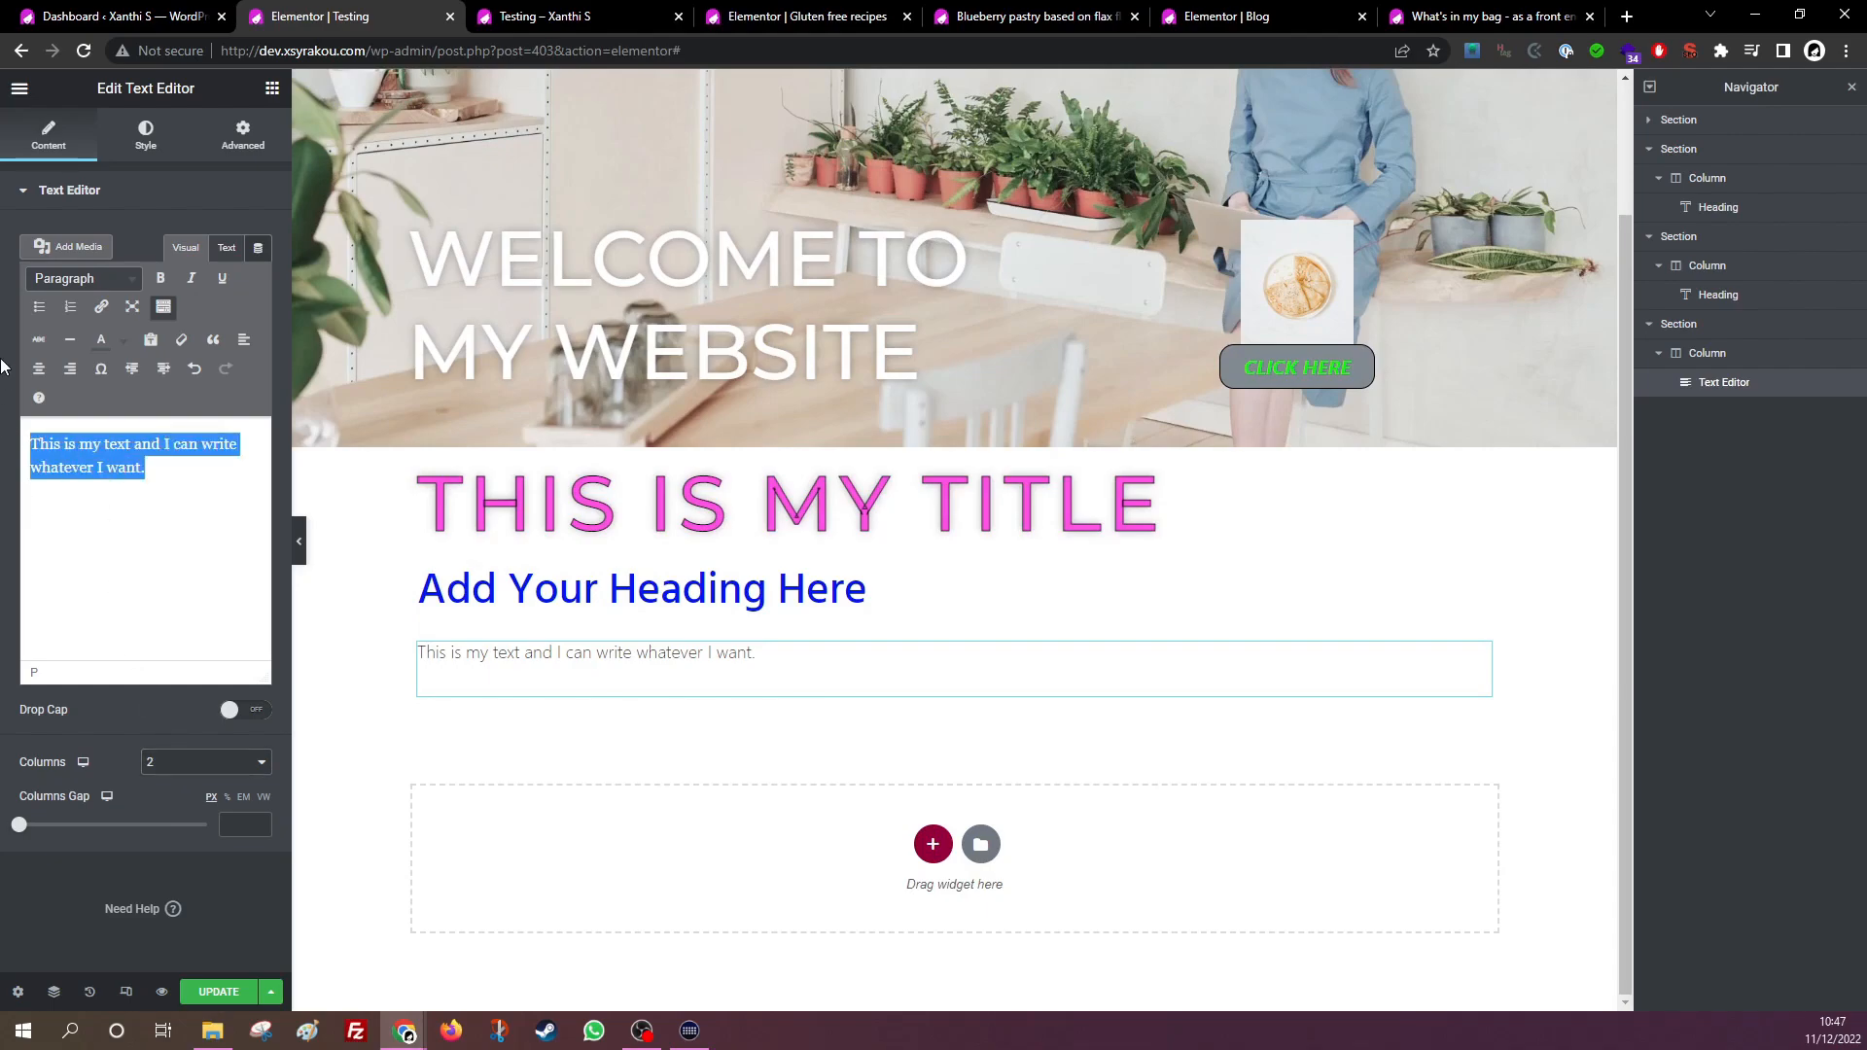
pyautogui.click(153, 465)
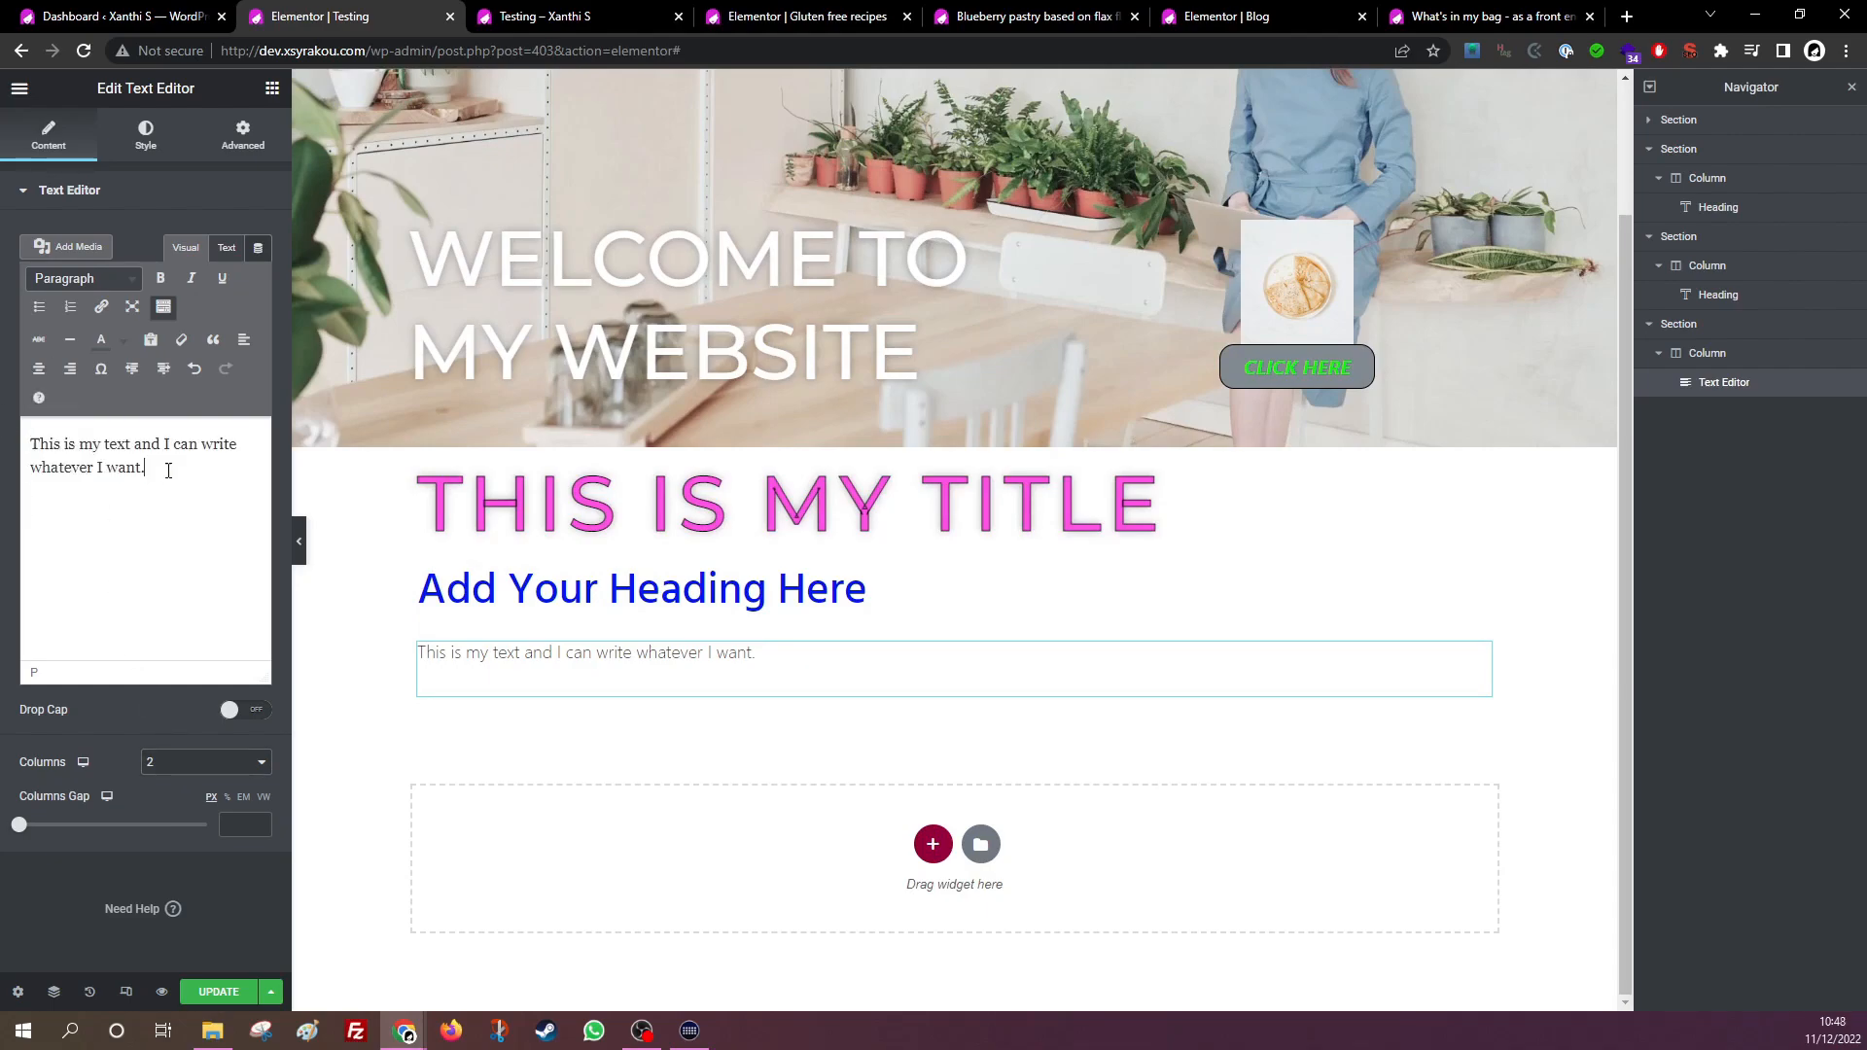
pyautogui.hotkey('ctrl', 'v')
pyautogui.hotkey('ctrl', 'v')
pyautogui.hotkey('ctrl', 'v')
pyautogui.hotkey('ctrl', 'v')
pyautogui.hotkey('ctrl', 'v')
pyautogui.hotkey('ctrl', 'v')
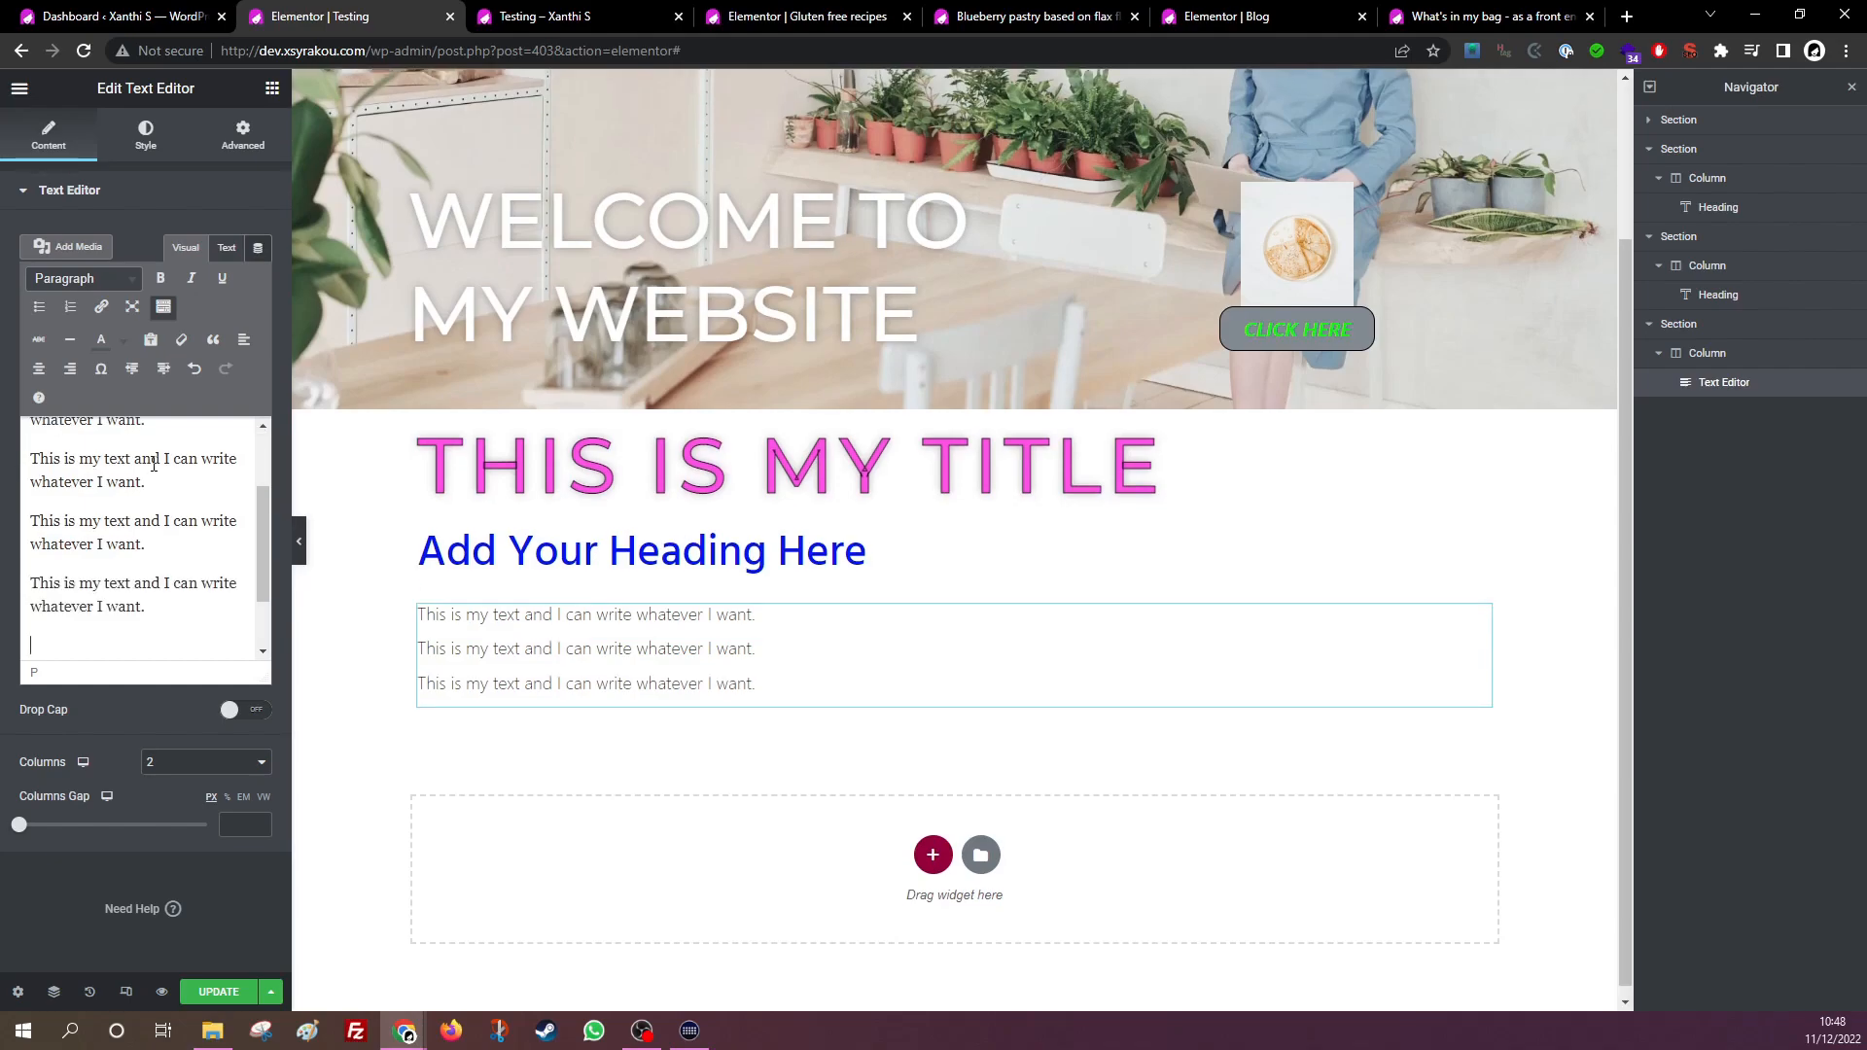
pyautogui.hotkey('ctrl', 'v')
pyautogui.hotkey('ctrl', 'v')
pyautogui.hotkey('ctrl', 'v')
pyautogui.hotkey('ctrl', 'v')
pyautogui.hotkey('ctrl', 'v')
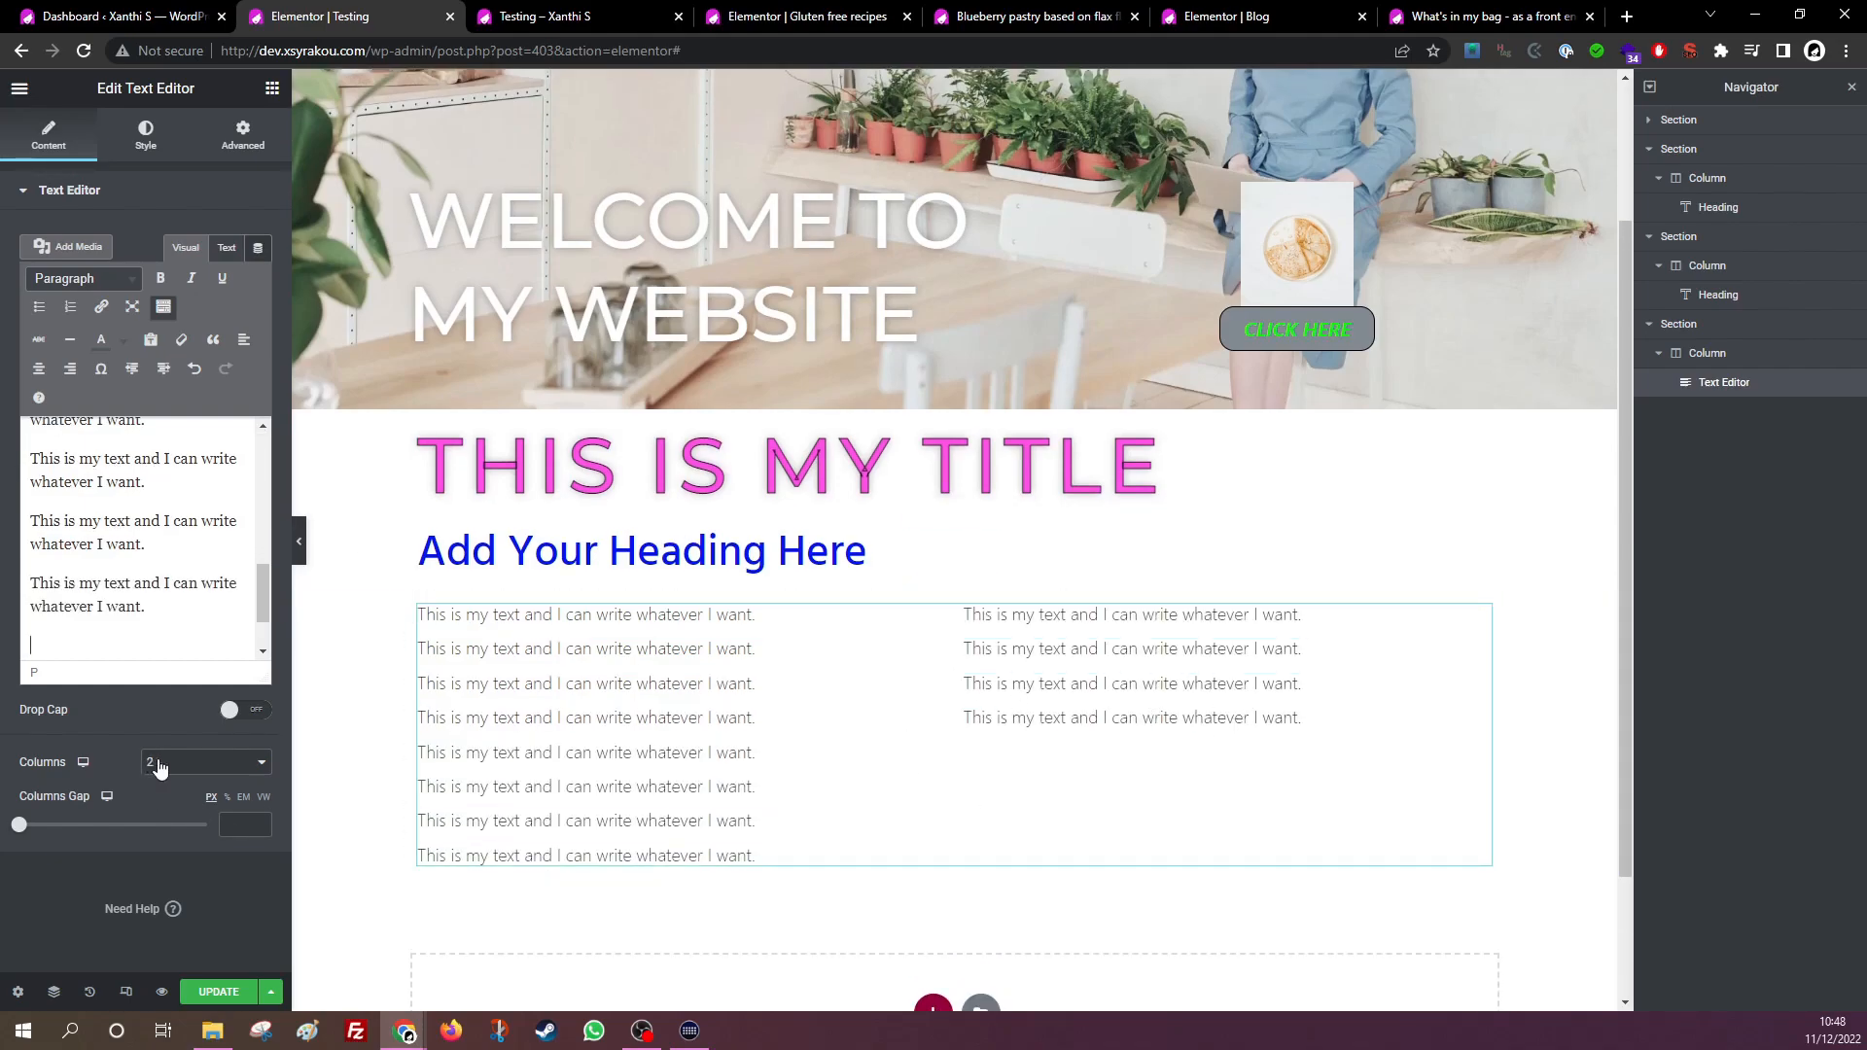
# Try 3 columns with a 7 px columns gap on the text, set the columns to 1 and clear the gap.
pyautogui.click(174, 818)
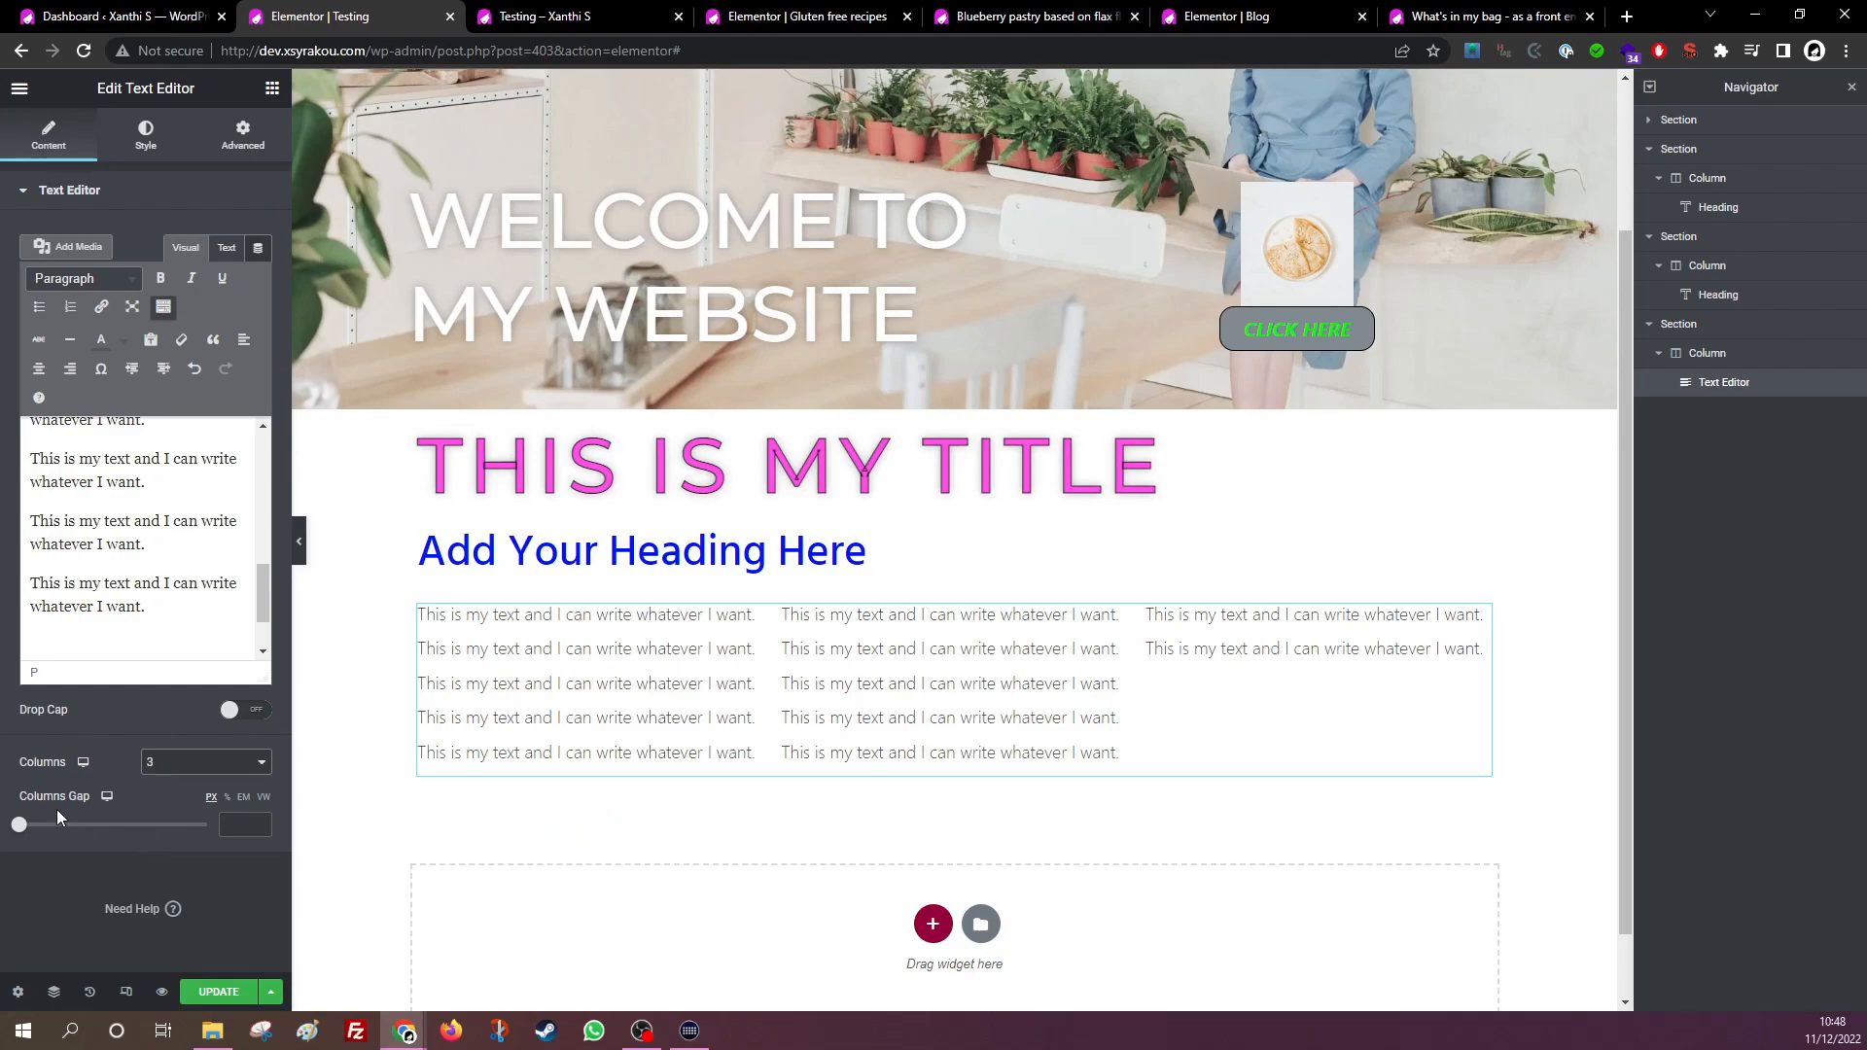
pyautogui.moveTo(20, 825)
pyautogui.mouseDown()
pyautogui.moveTo(181, 839)
pyautogui.moveTo(32, 826)
pyautogui.mouseUp()
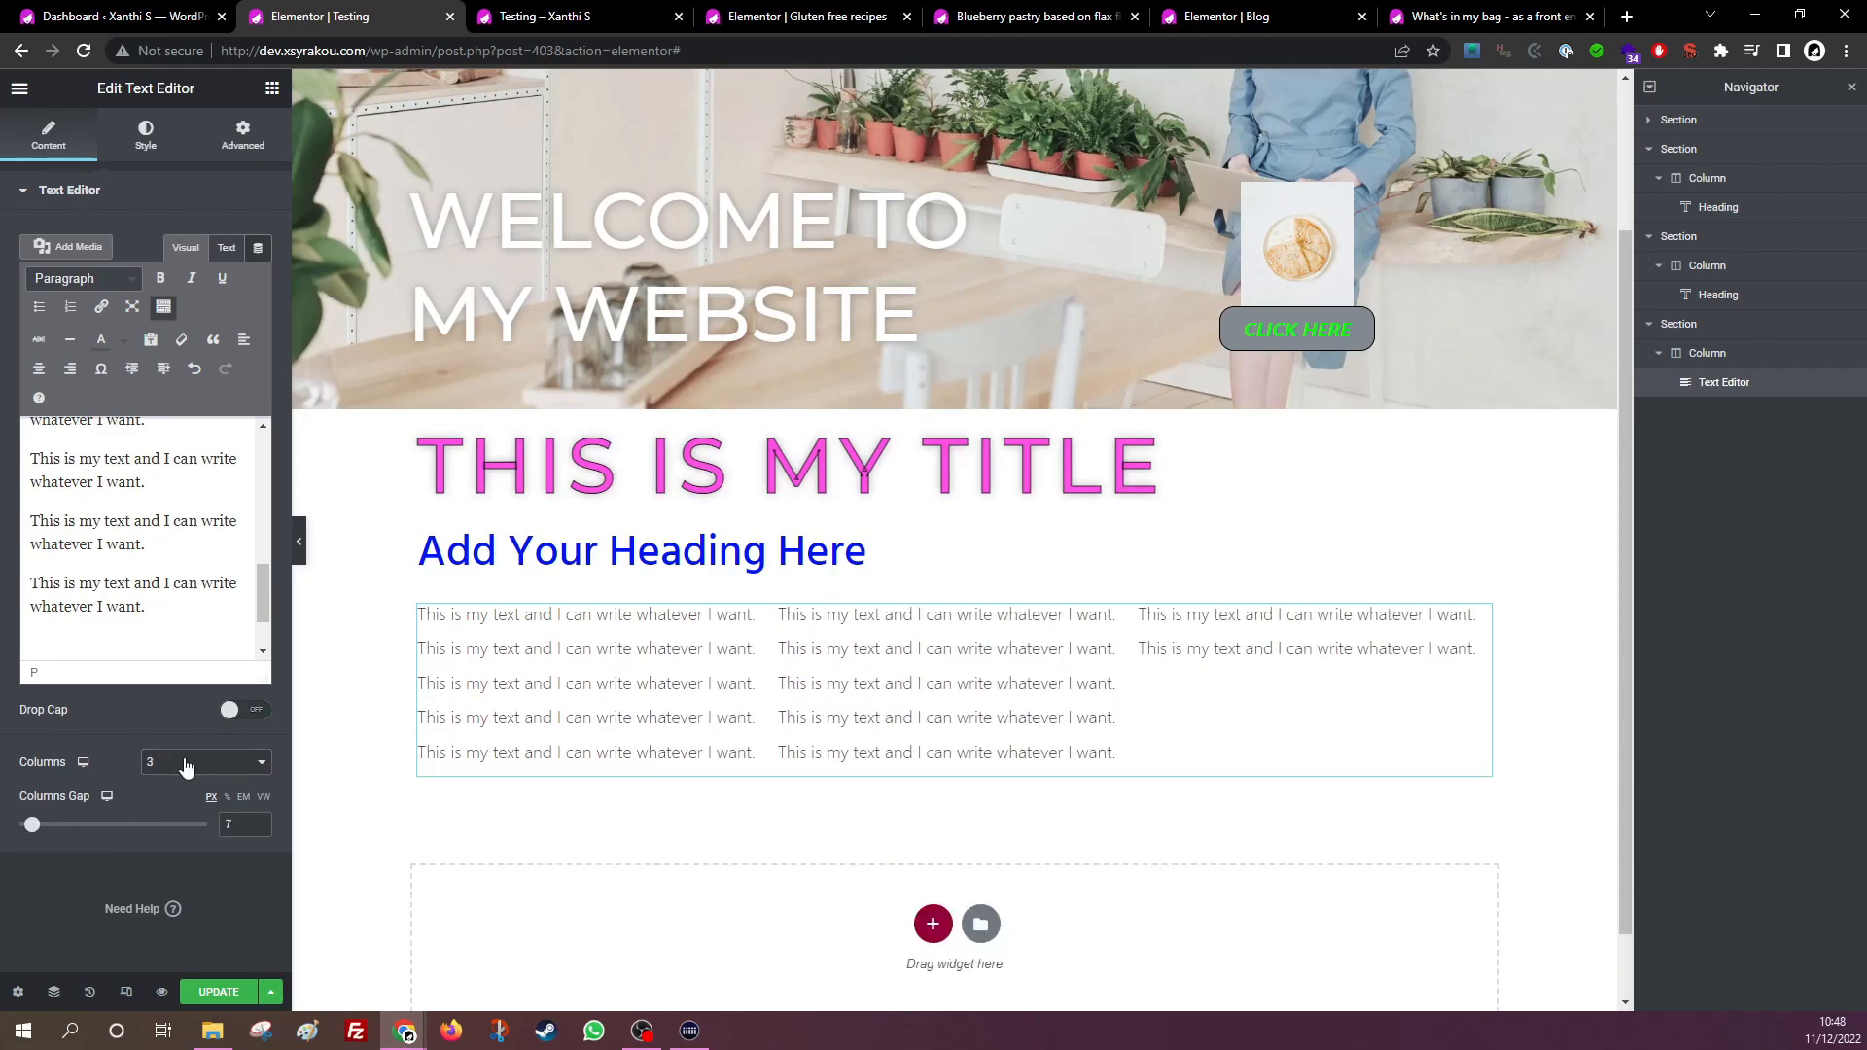
pyautogui.click(184, 767)
pyautogui.click(165, 791)
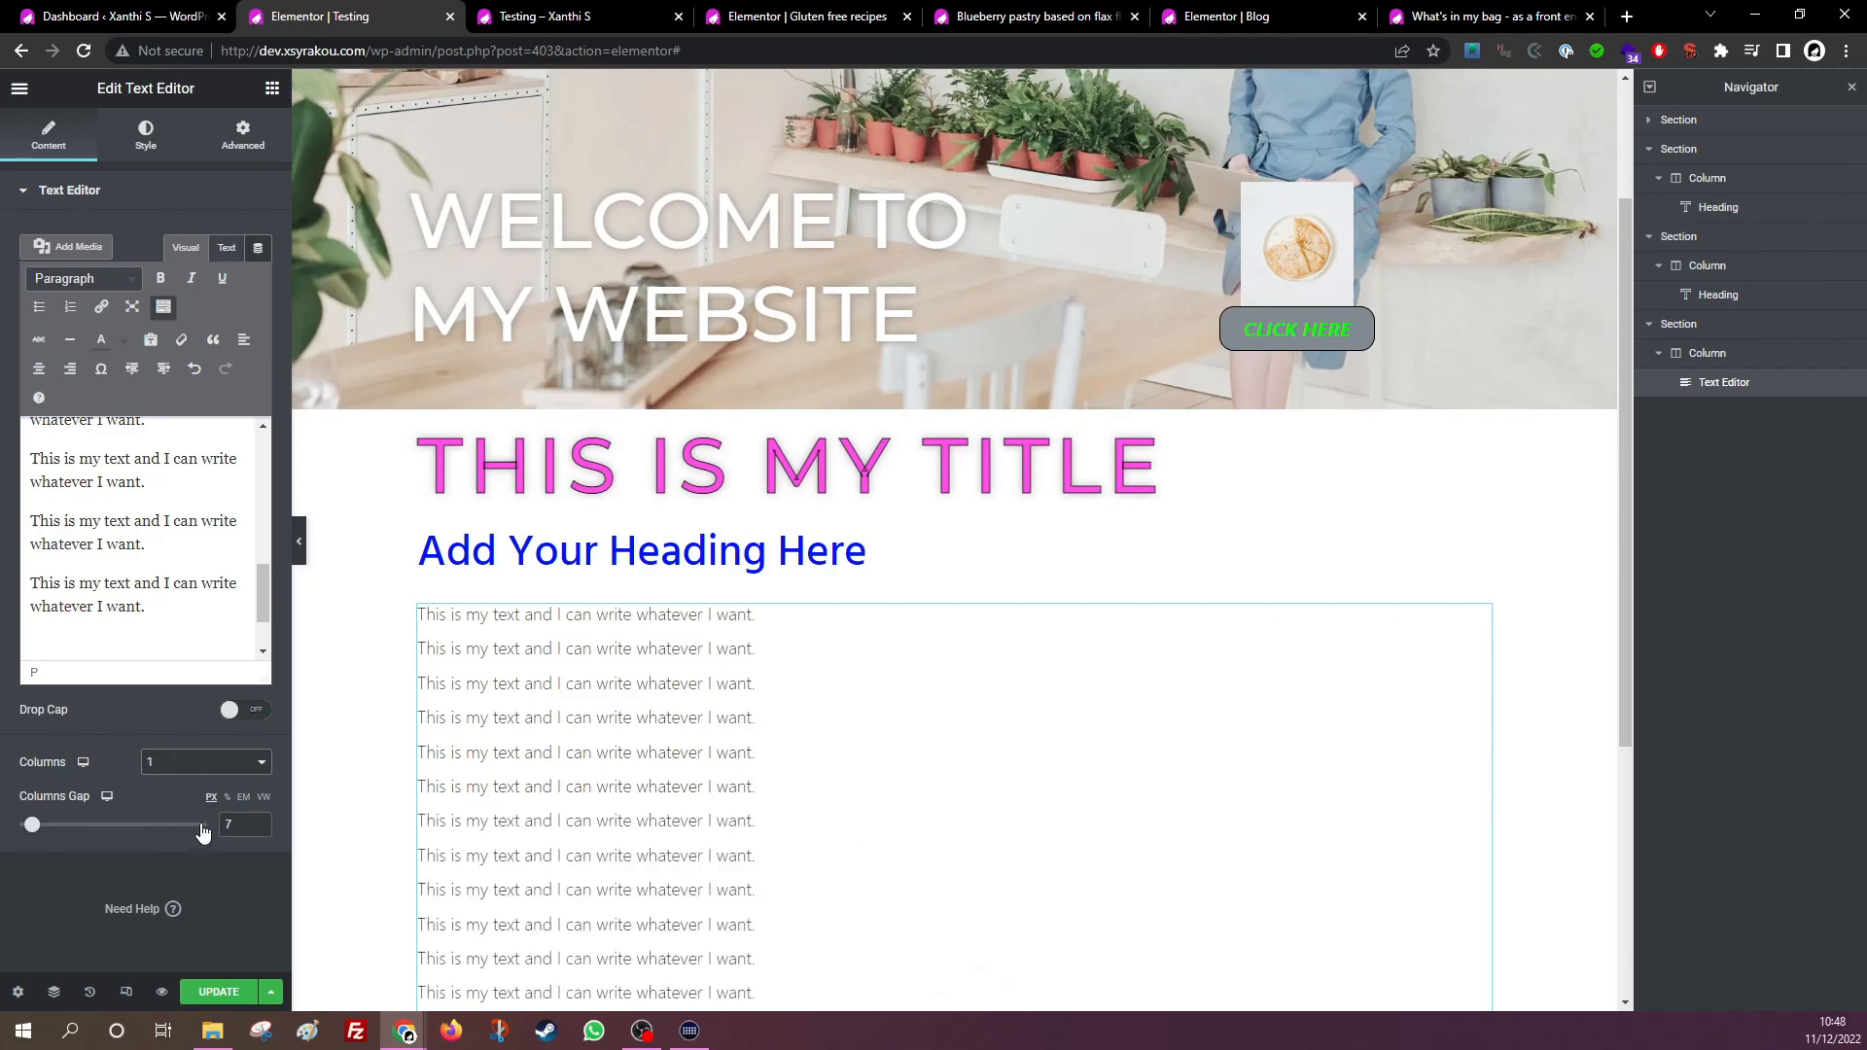
pyautogui.press('BackSpace')
# Merge the repeated sentences into one paragraph of five sentences and remove the extra lines.
pyautogui.scroll(10, 151, 543)
pyautogui.click(187, 466)
pyautogui.press('Delete')
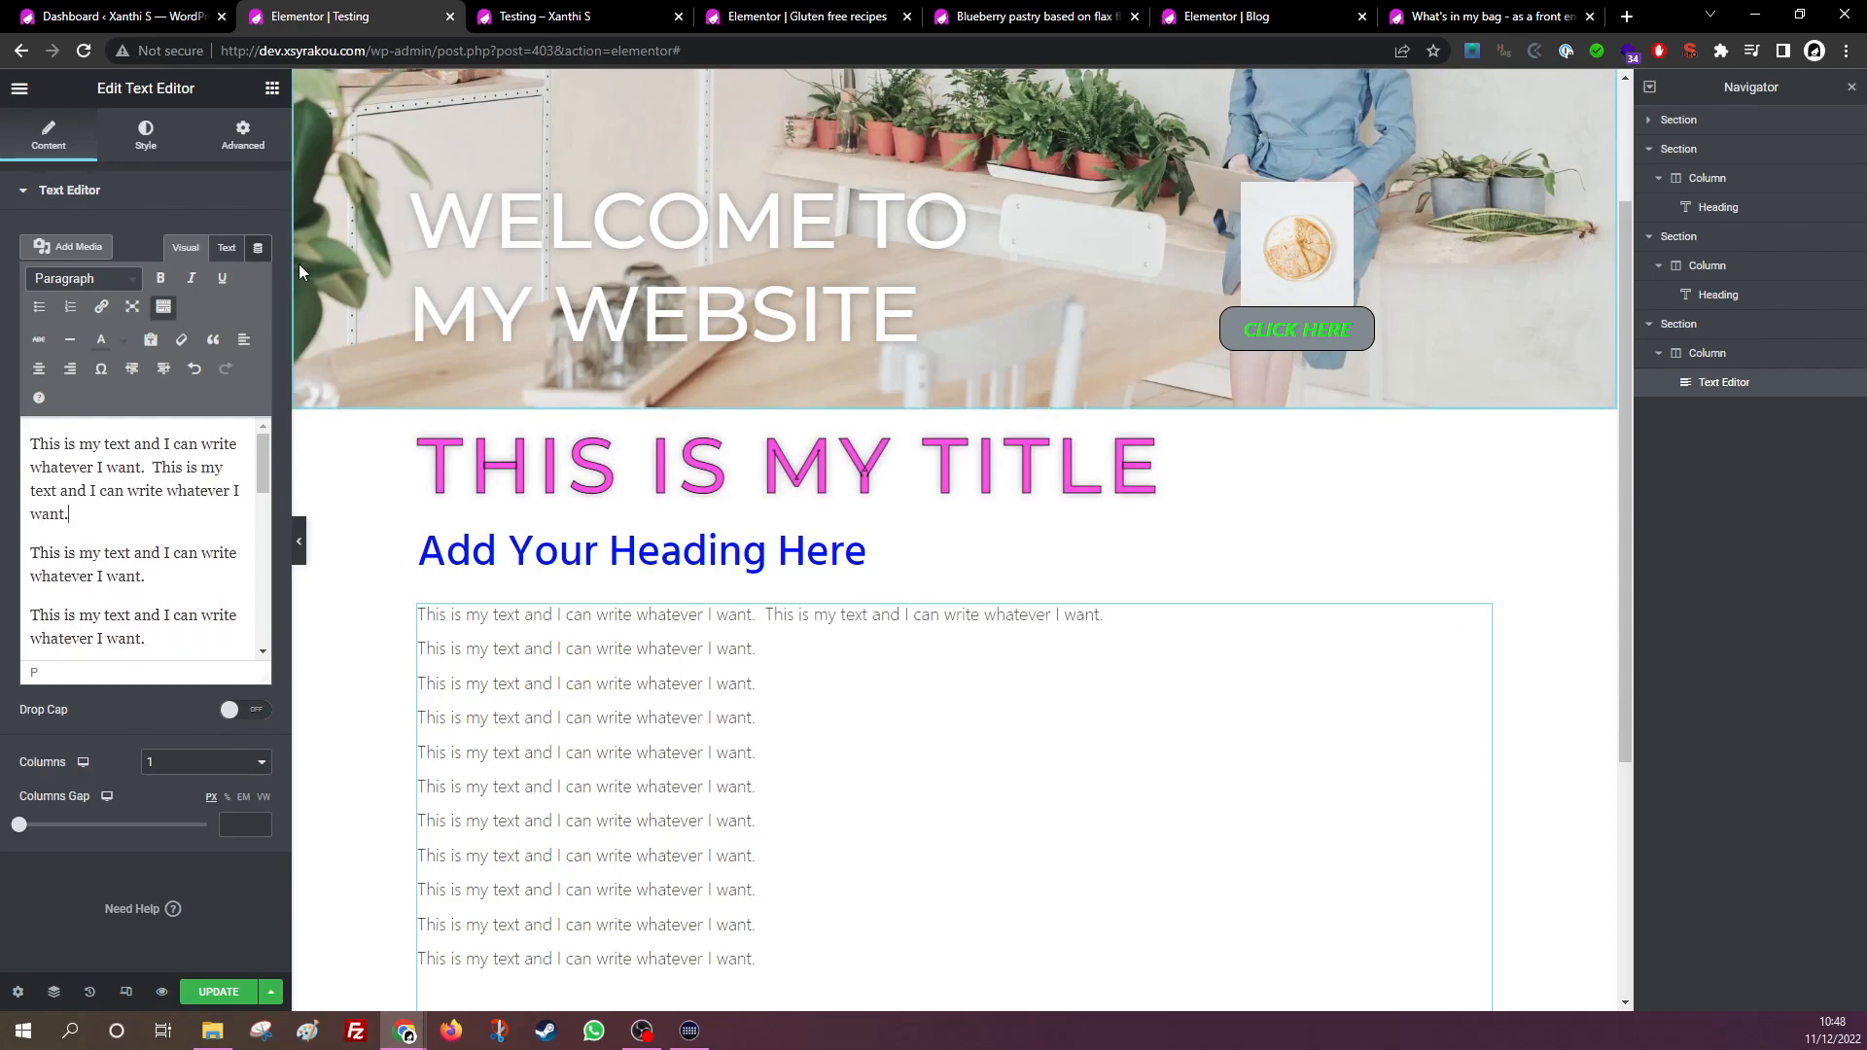
pyautogui.press('Delete')
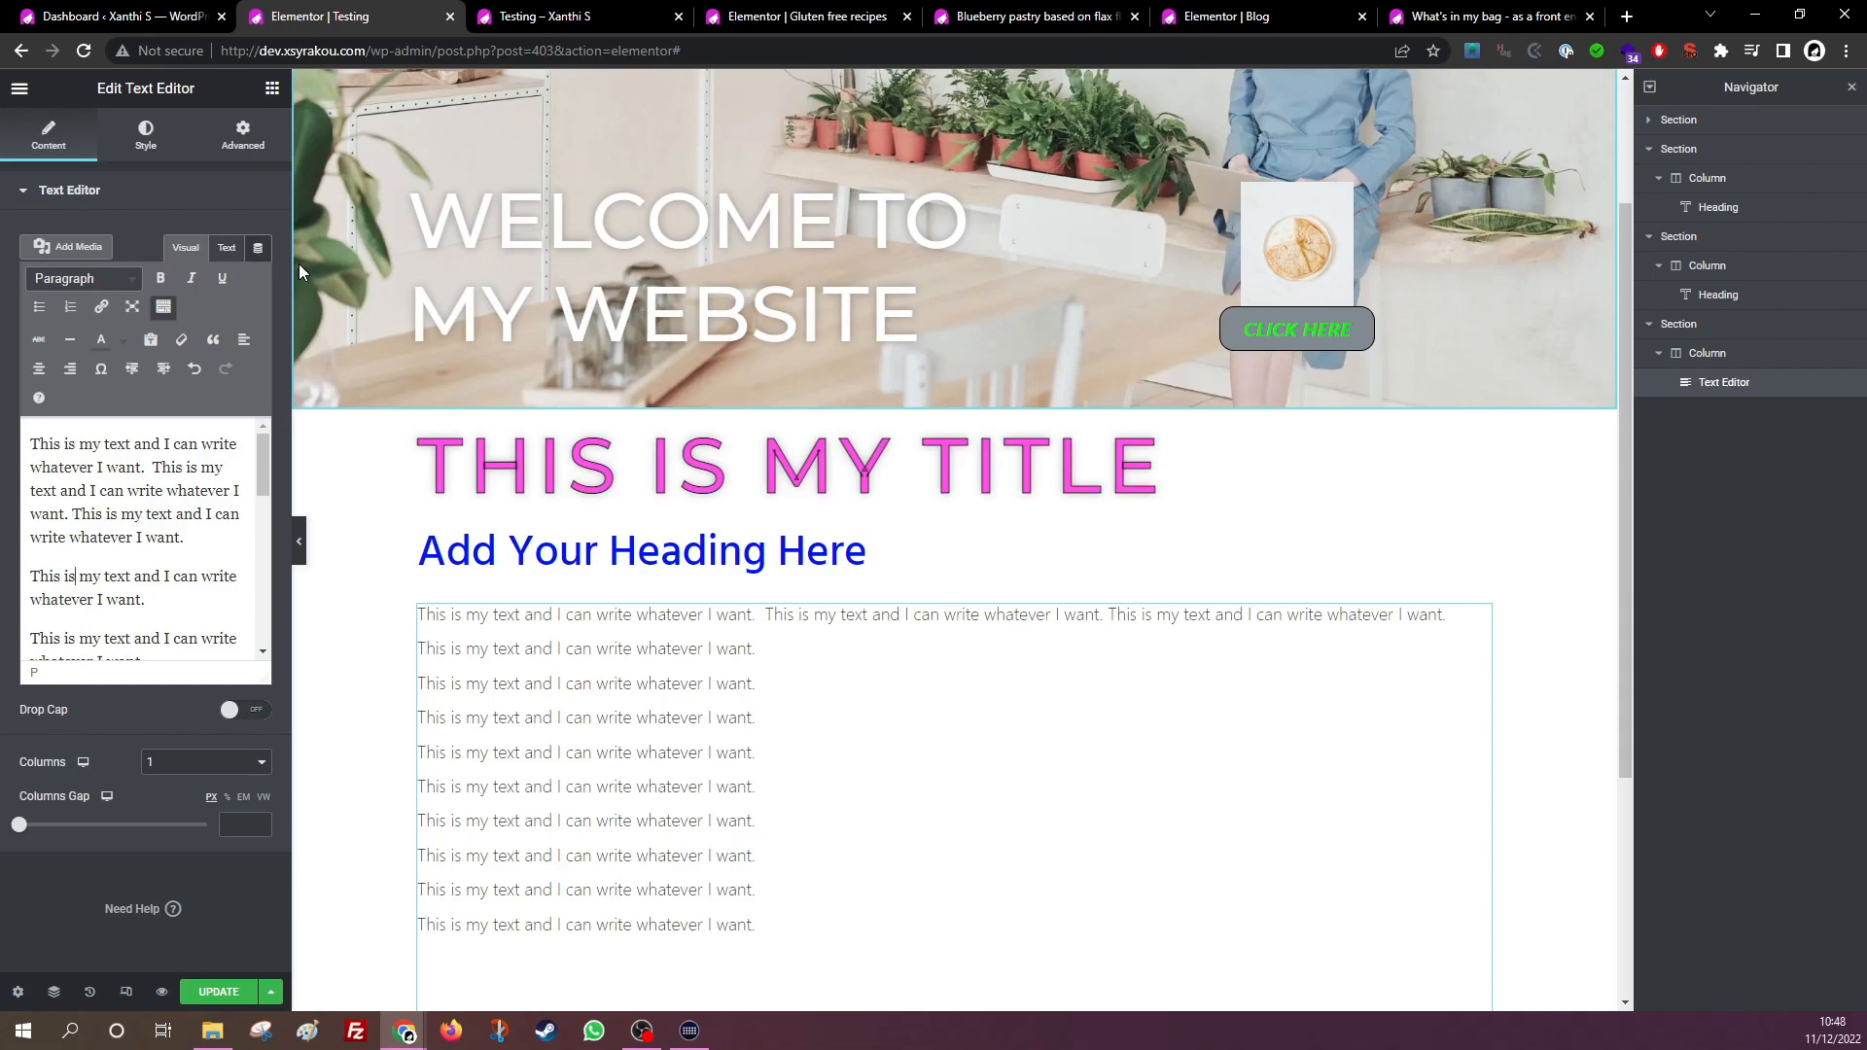
pyautogui.click(204, 542)
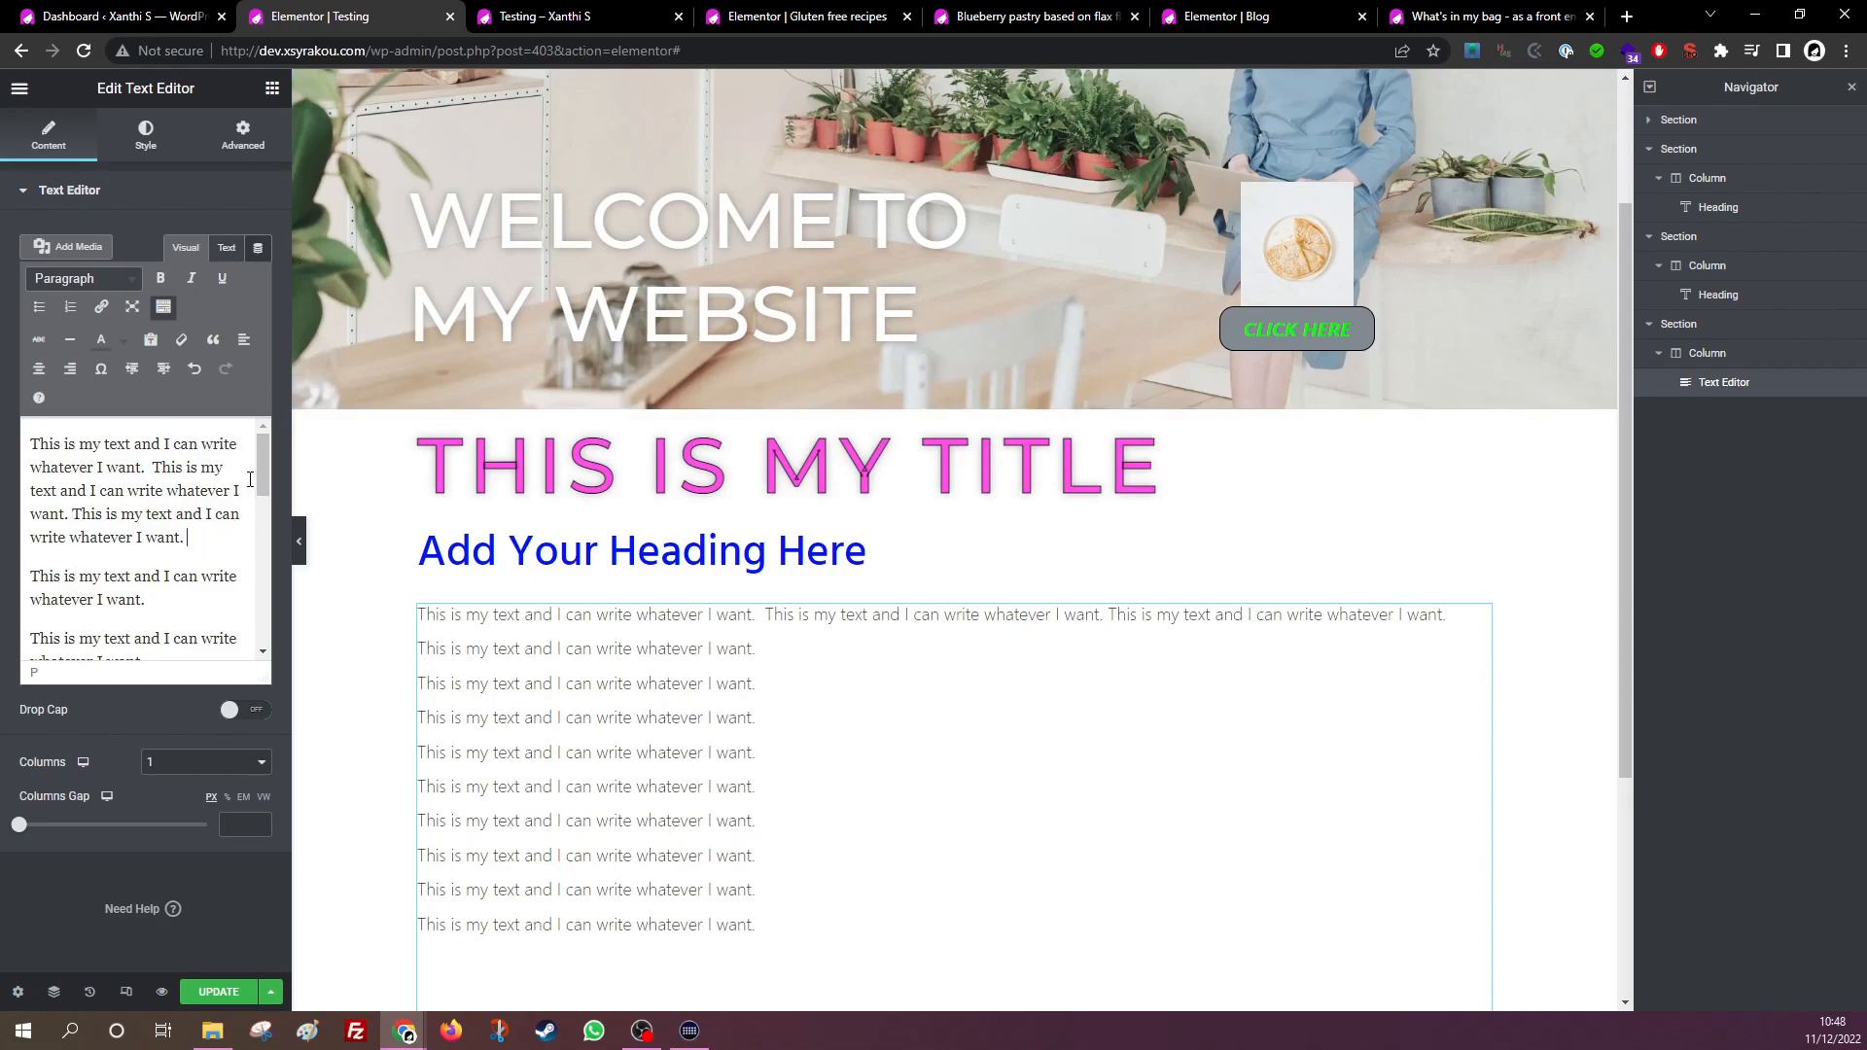
pyautogui.press('Delete')
pyautogui.press('Delete')
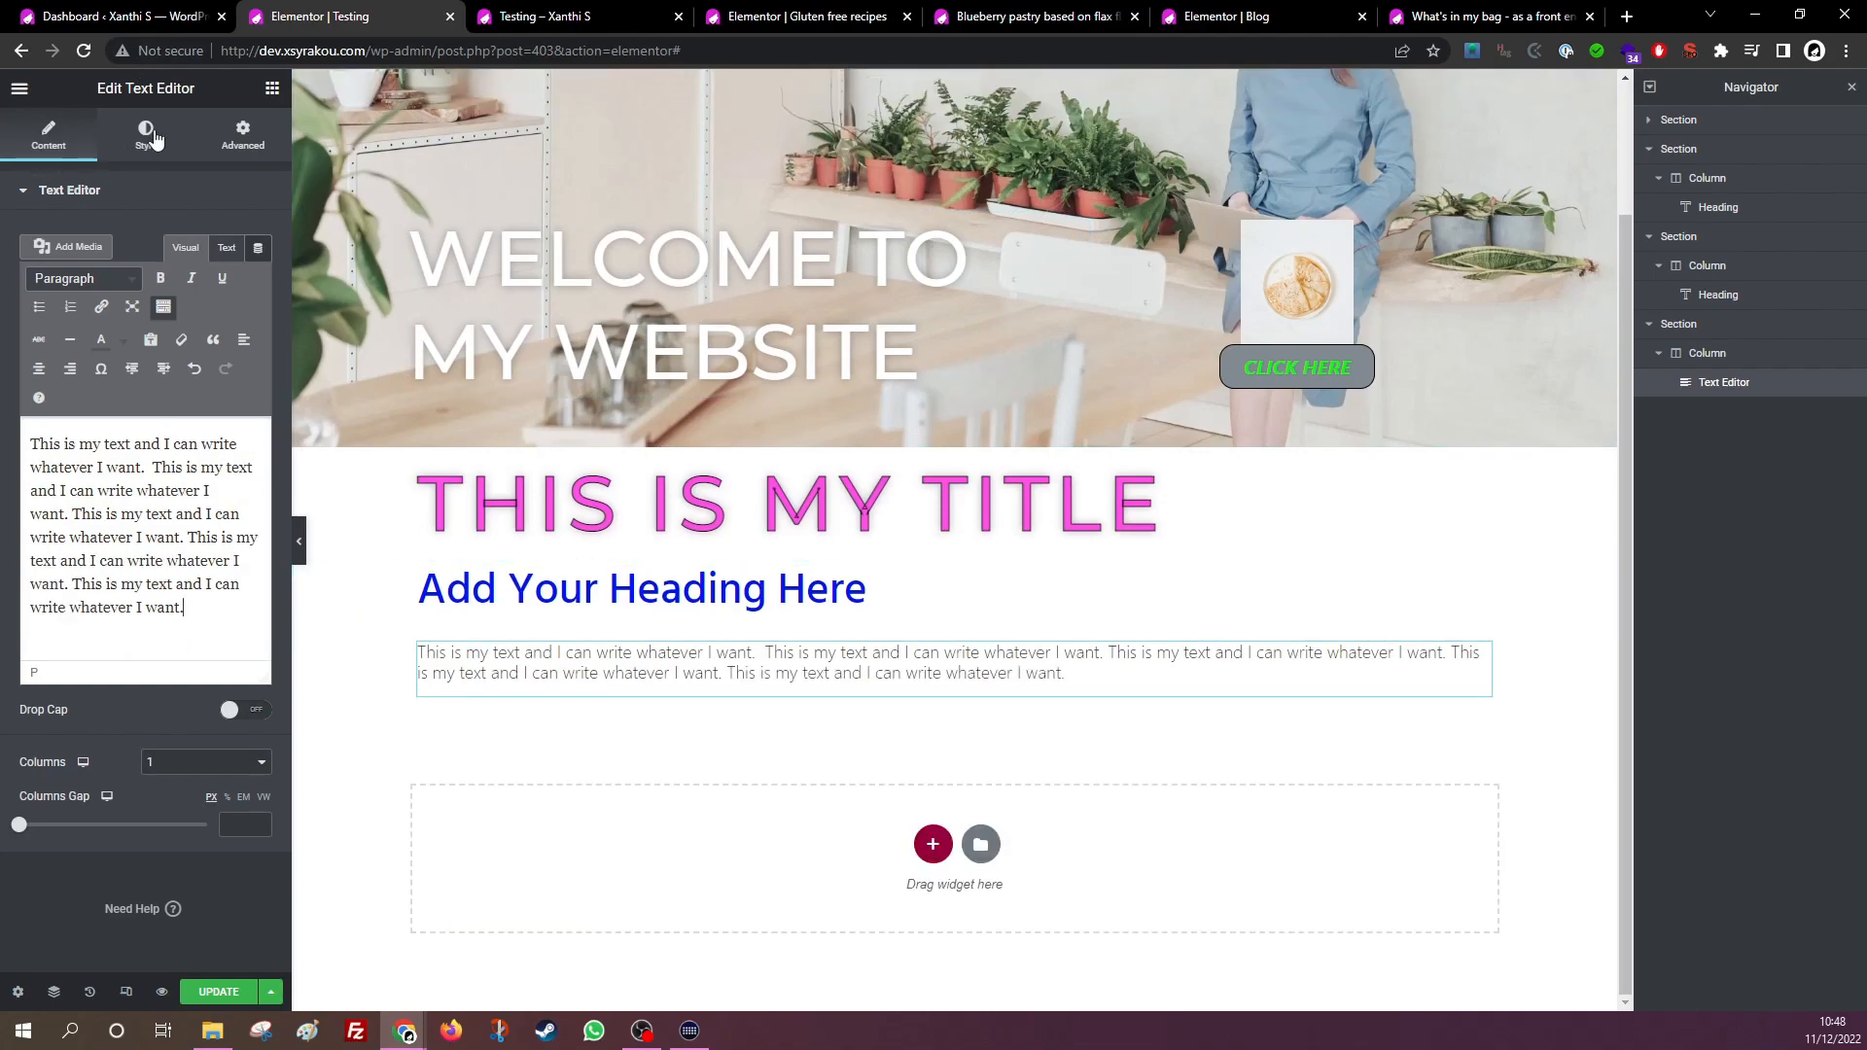
# Set the text's alignment to Left after trying Center, Right and Justified.
pyautogui.click(148, 134)
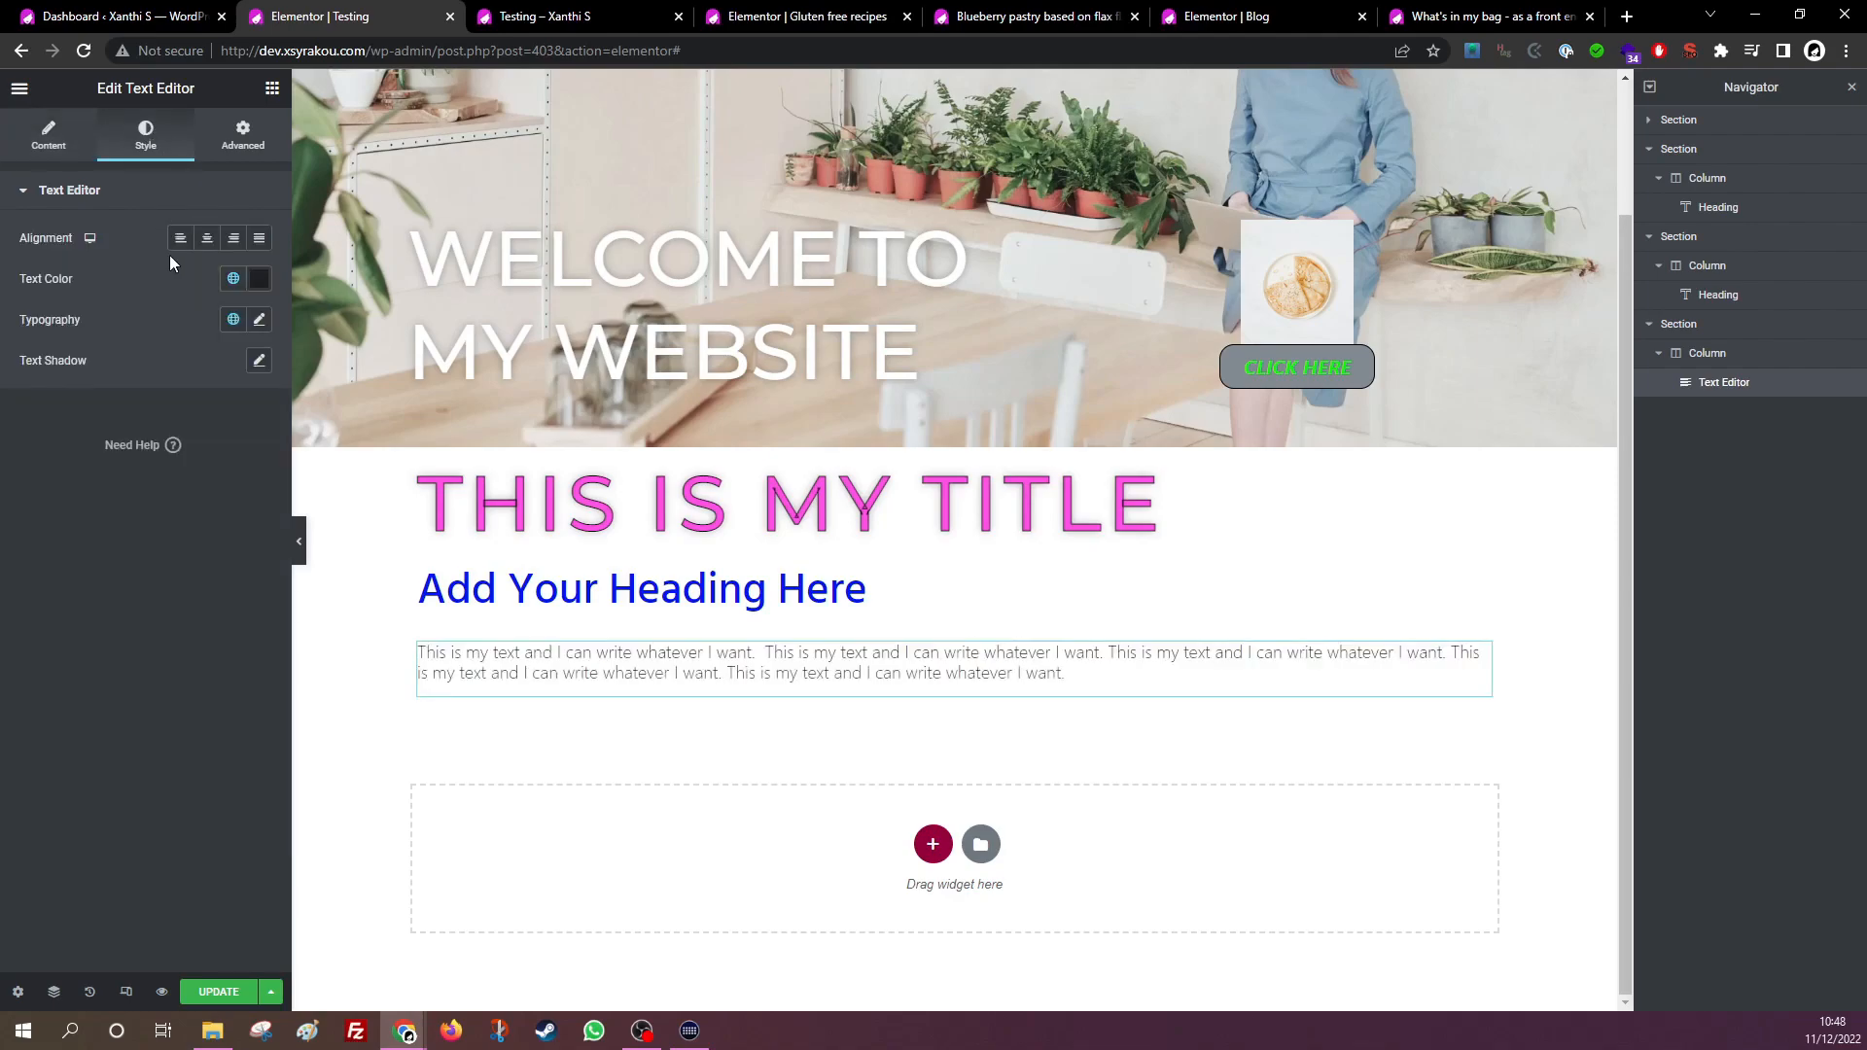
pyautogui.click(207, 239)
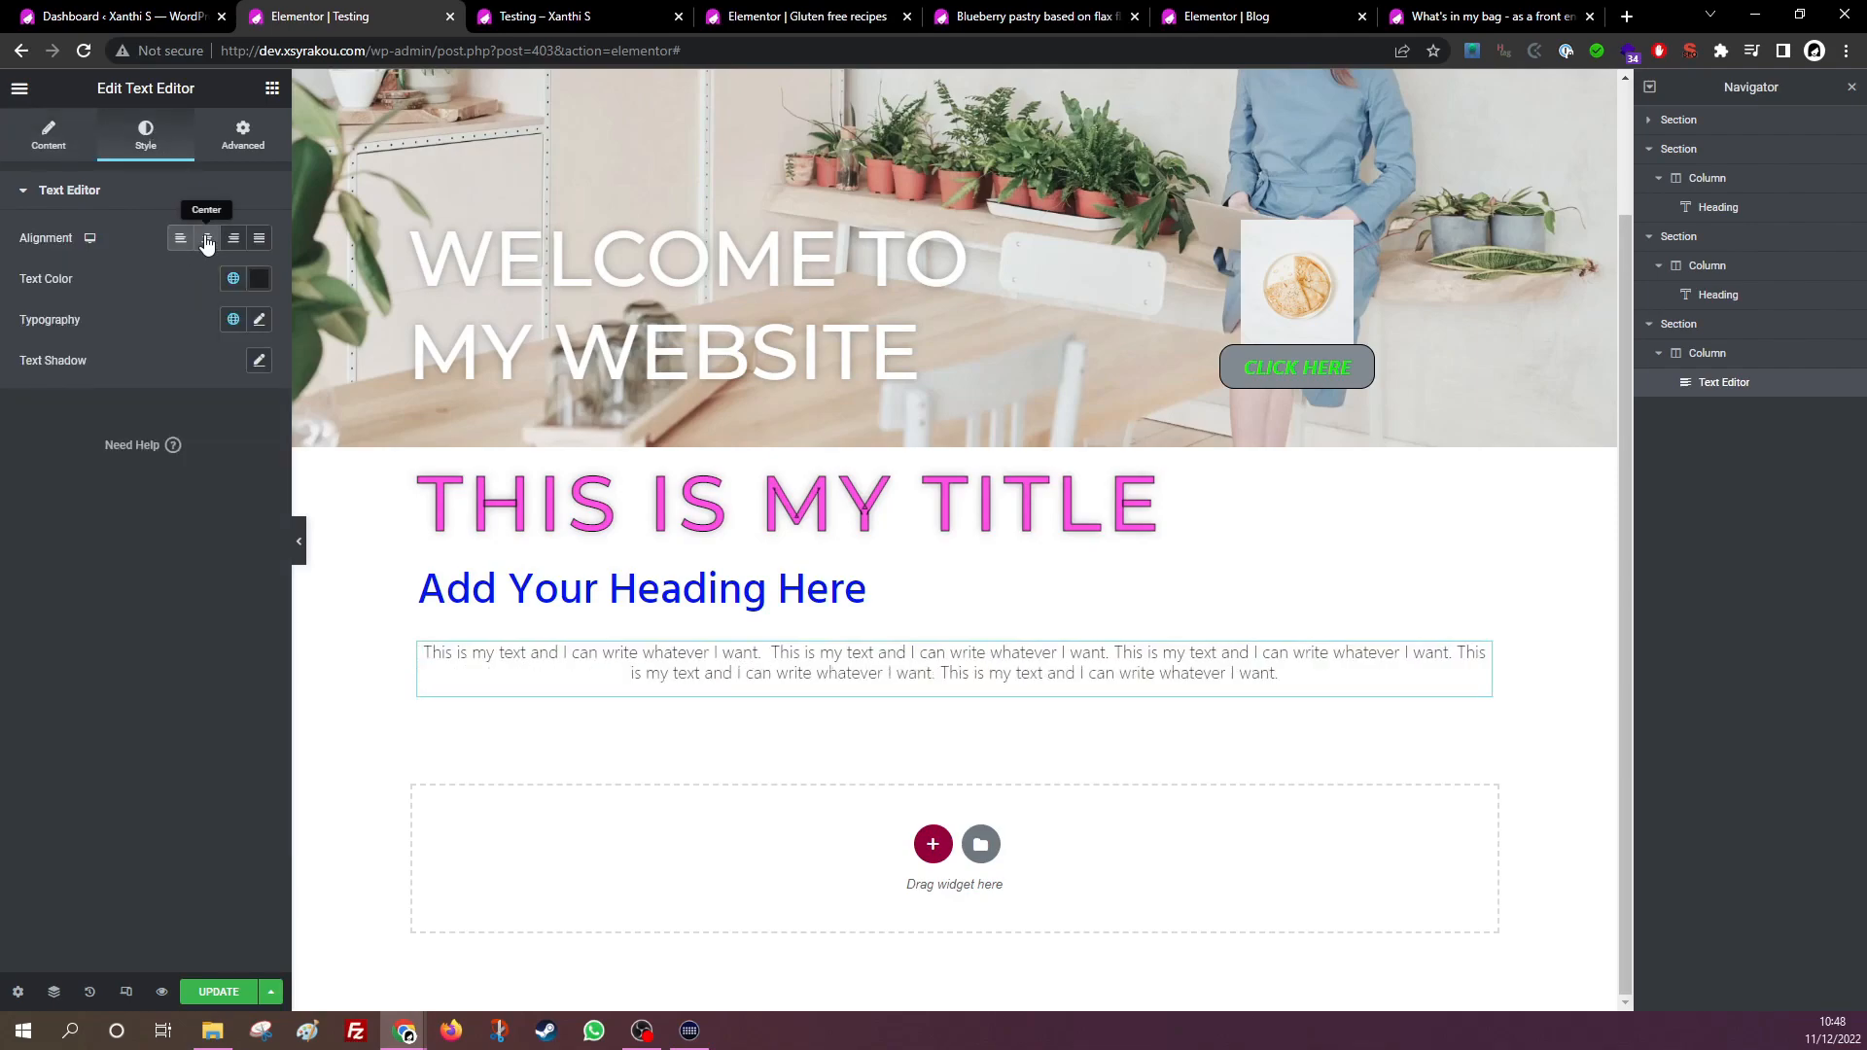
pyautogui.click(234, 238)
pyautogui.click(259, 238)
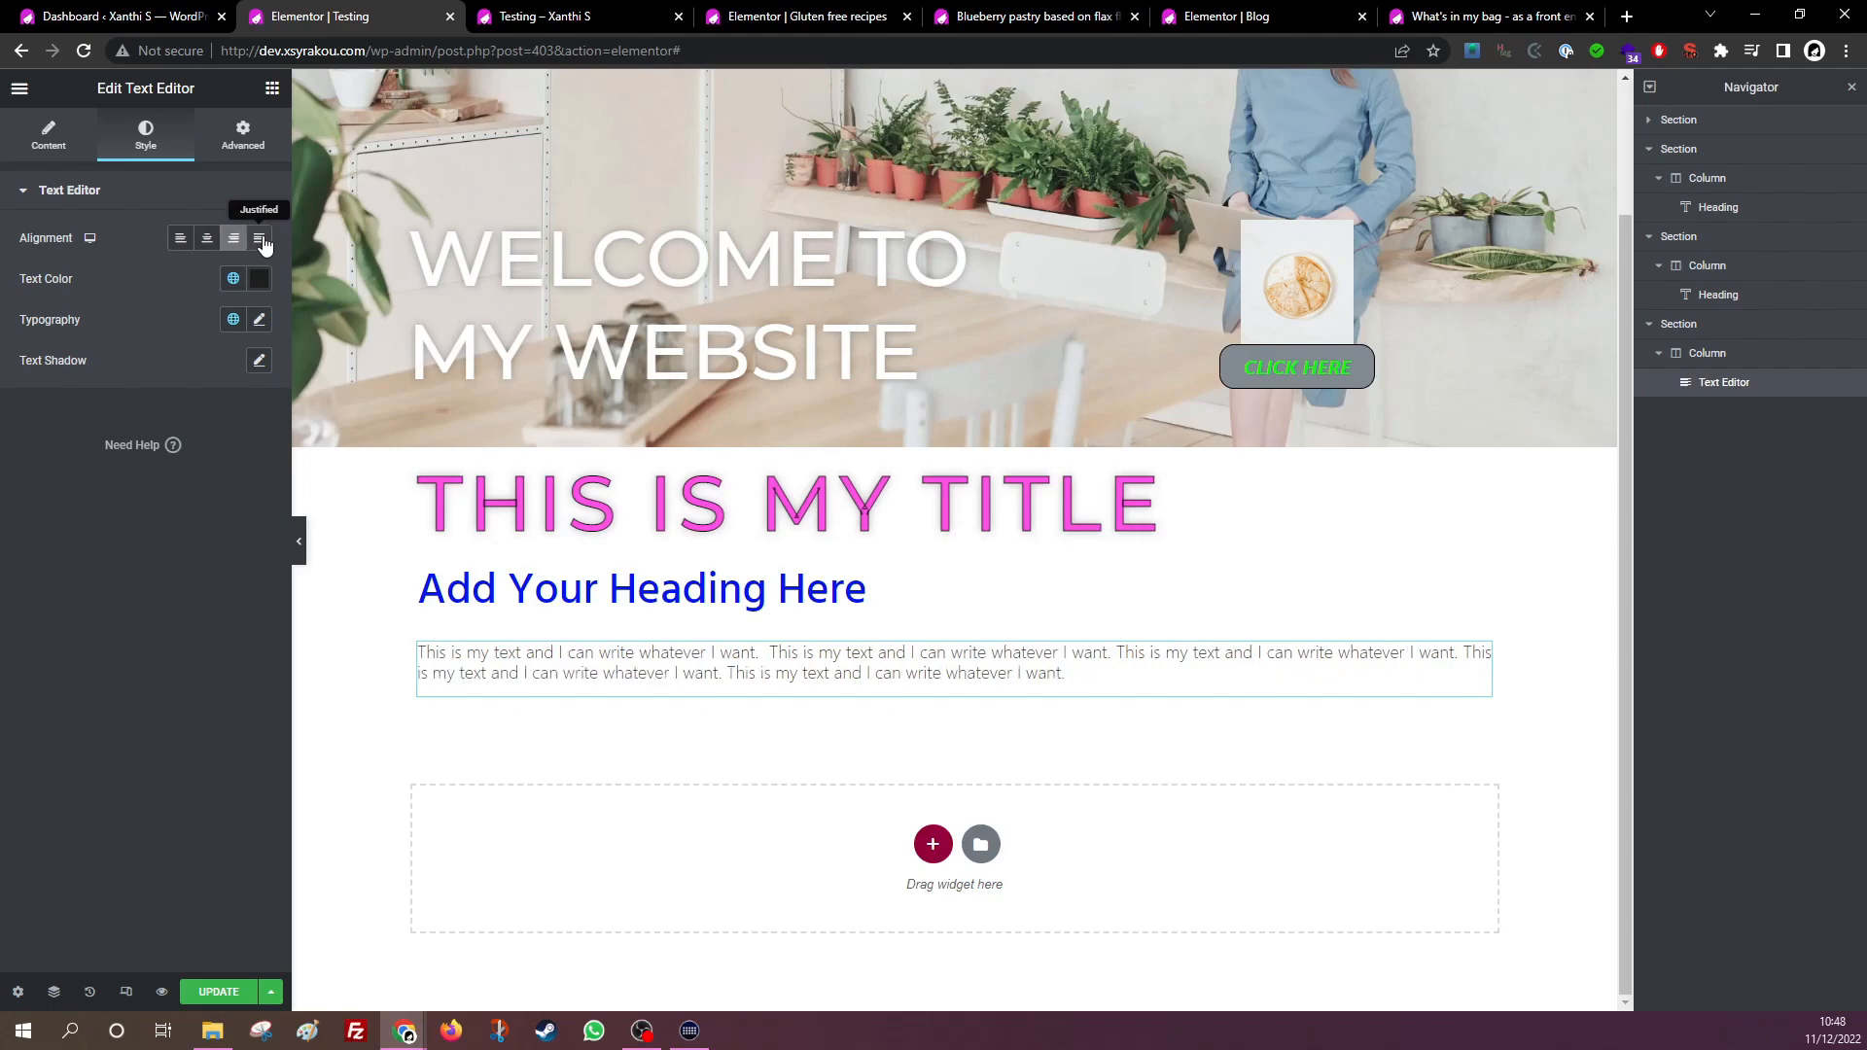
pyautogui.click(180, 238)
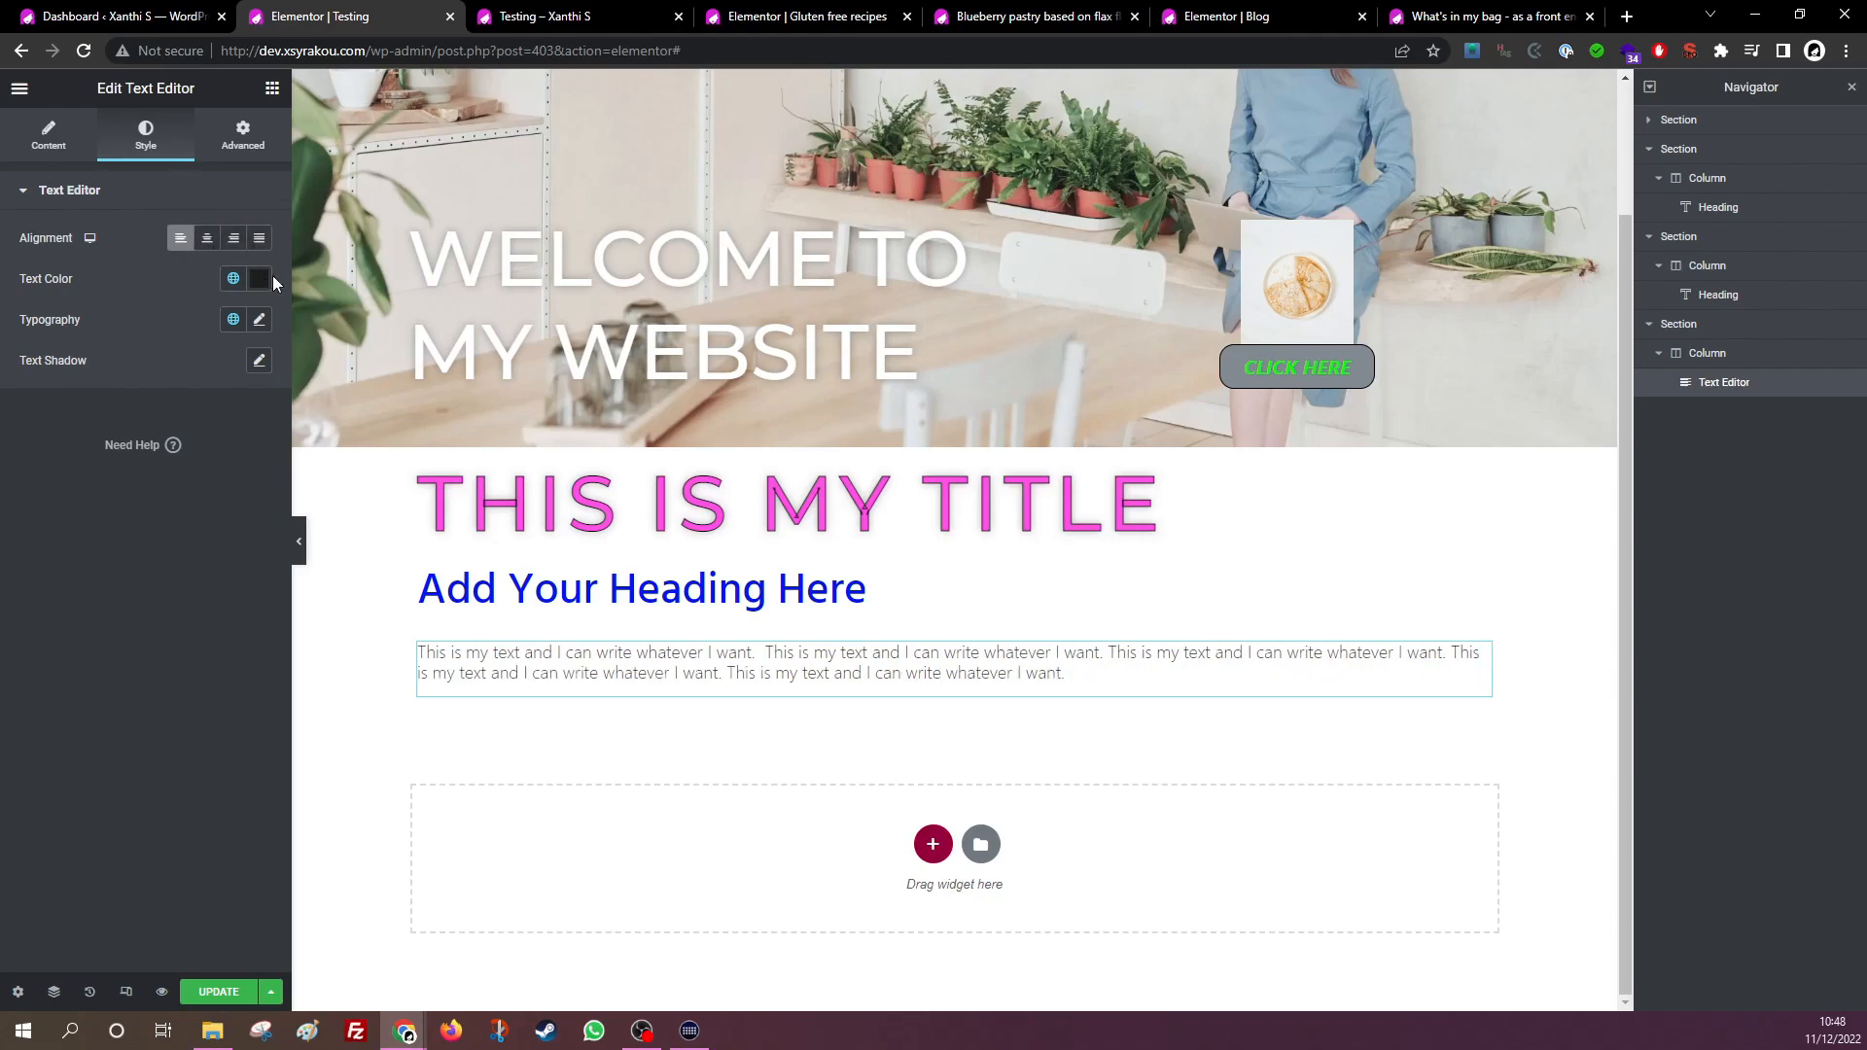
# Try the green and blue global colors on the text, and restore the dark global color.
pyautogui.click(233, 279)
pyautogui.click(113, 403)
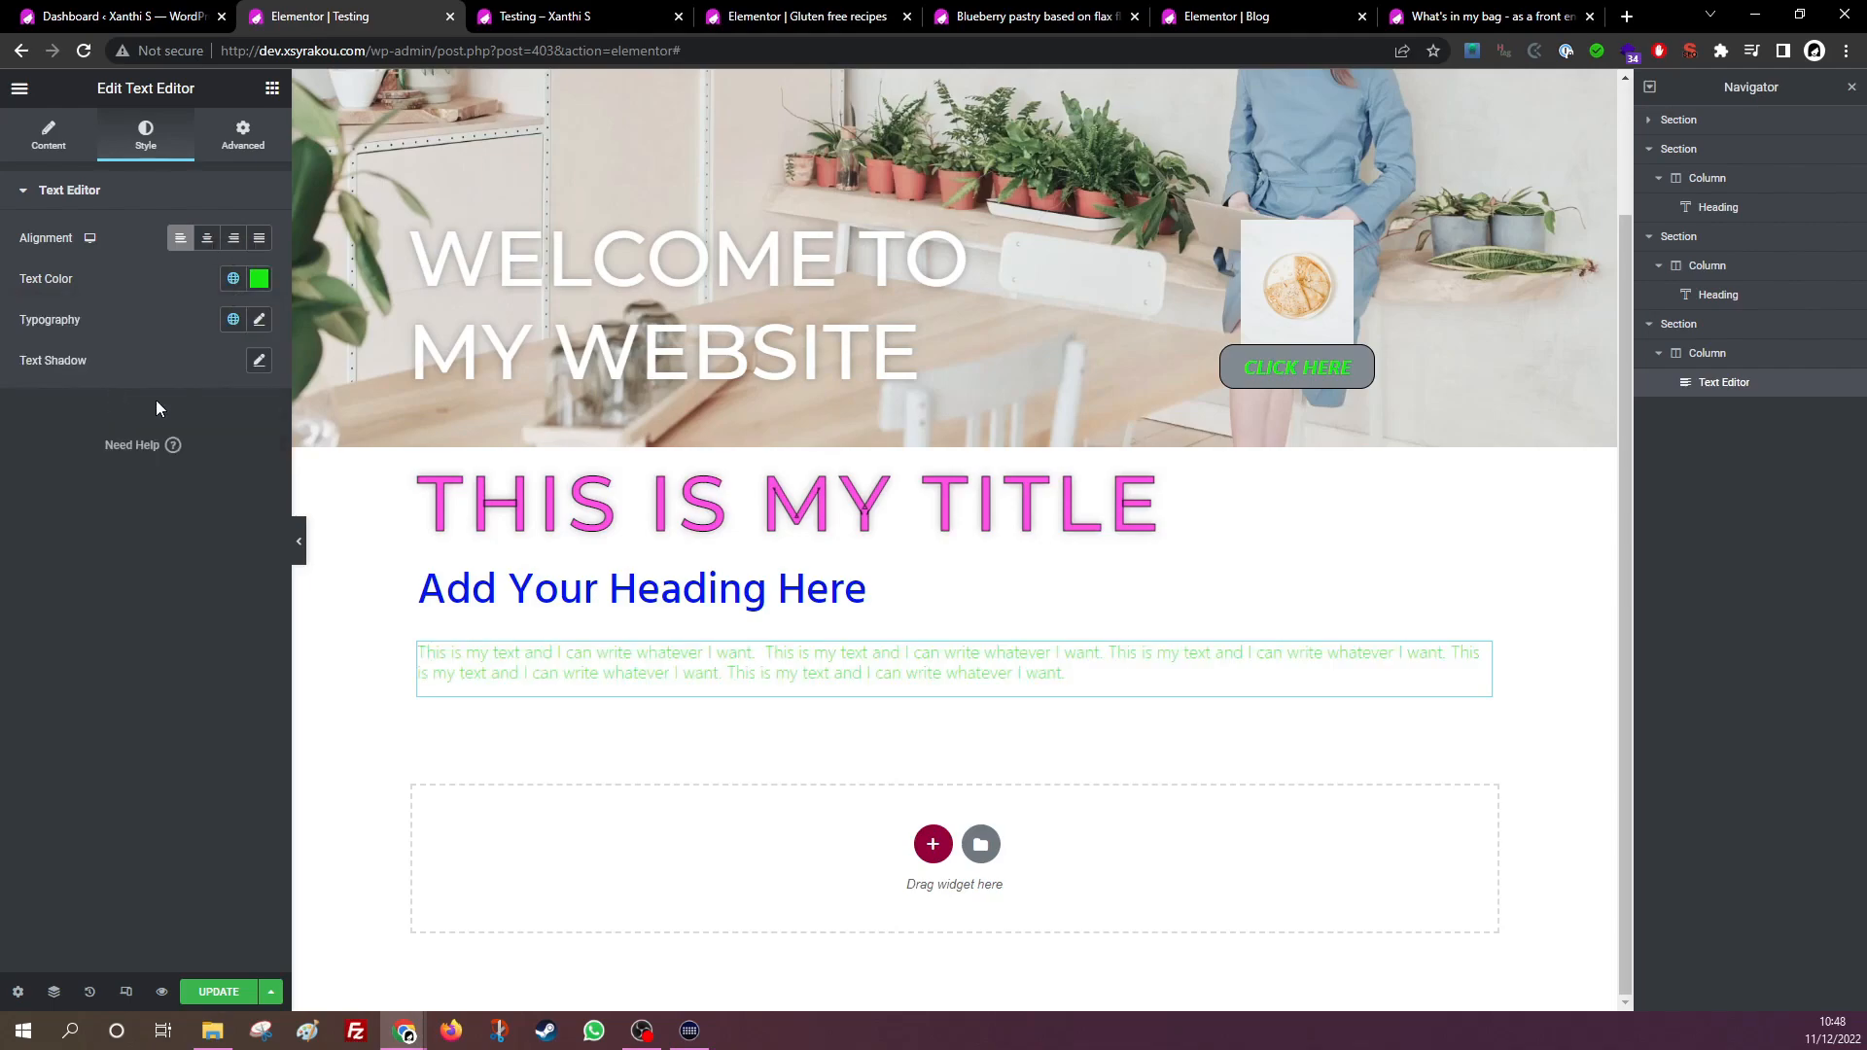
pyautogui.click(233, 279)
pyautogui.click(124, 370)
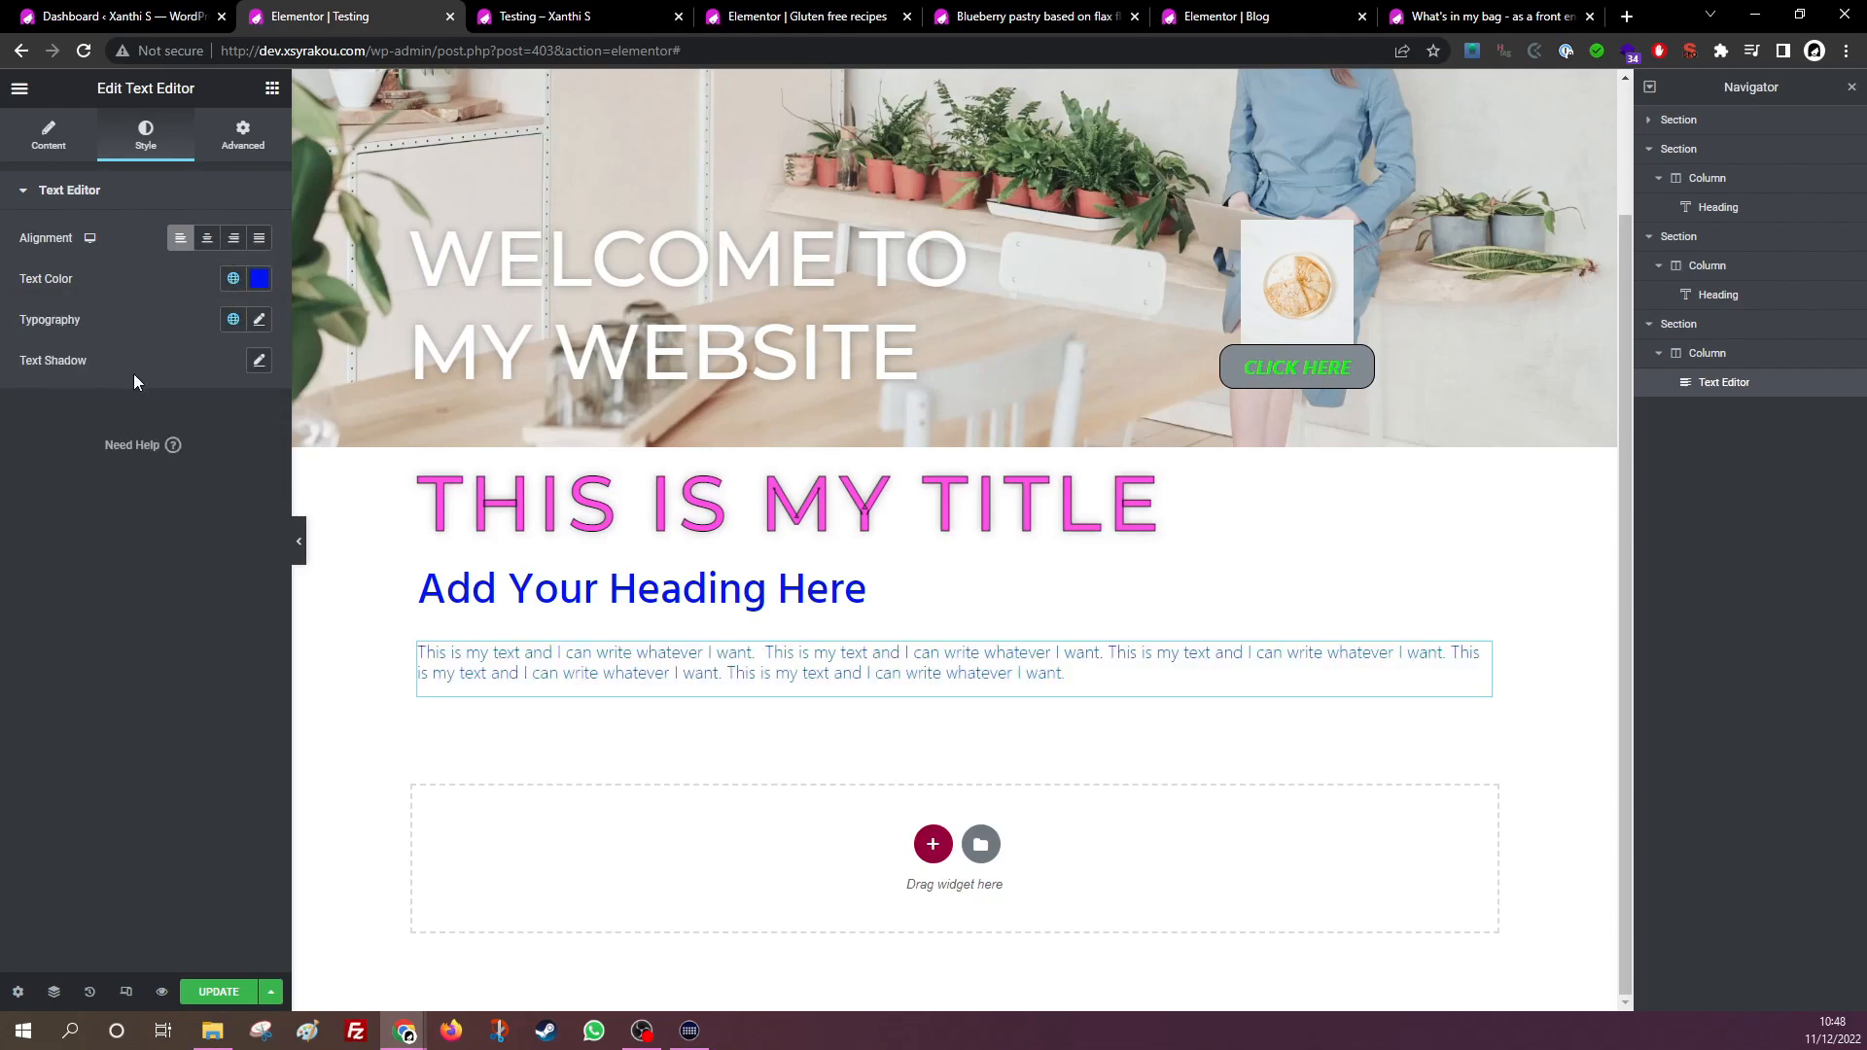
pyautogui.click(234, 281)
pyautogui.click(116, 434)
# Try the Secondary global font on the text, and restore the Text global font.
pyautogui.click(237, 324)
pyautogui.click(153, 496)
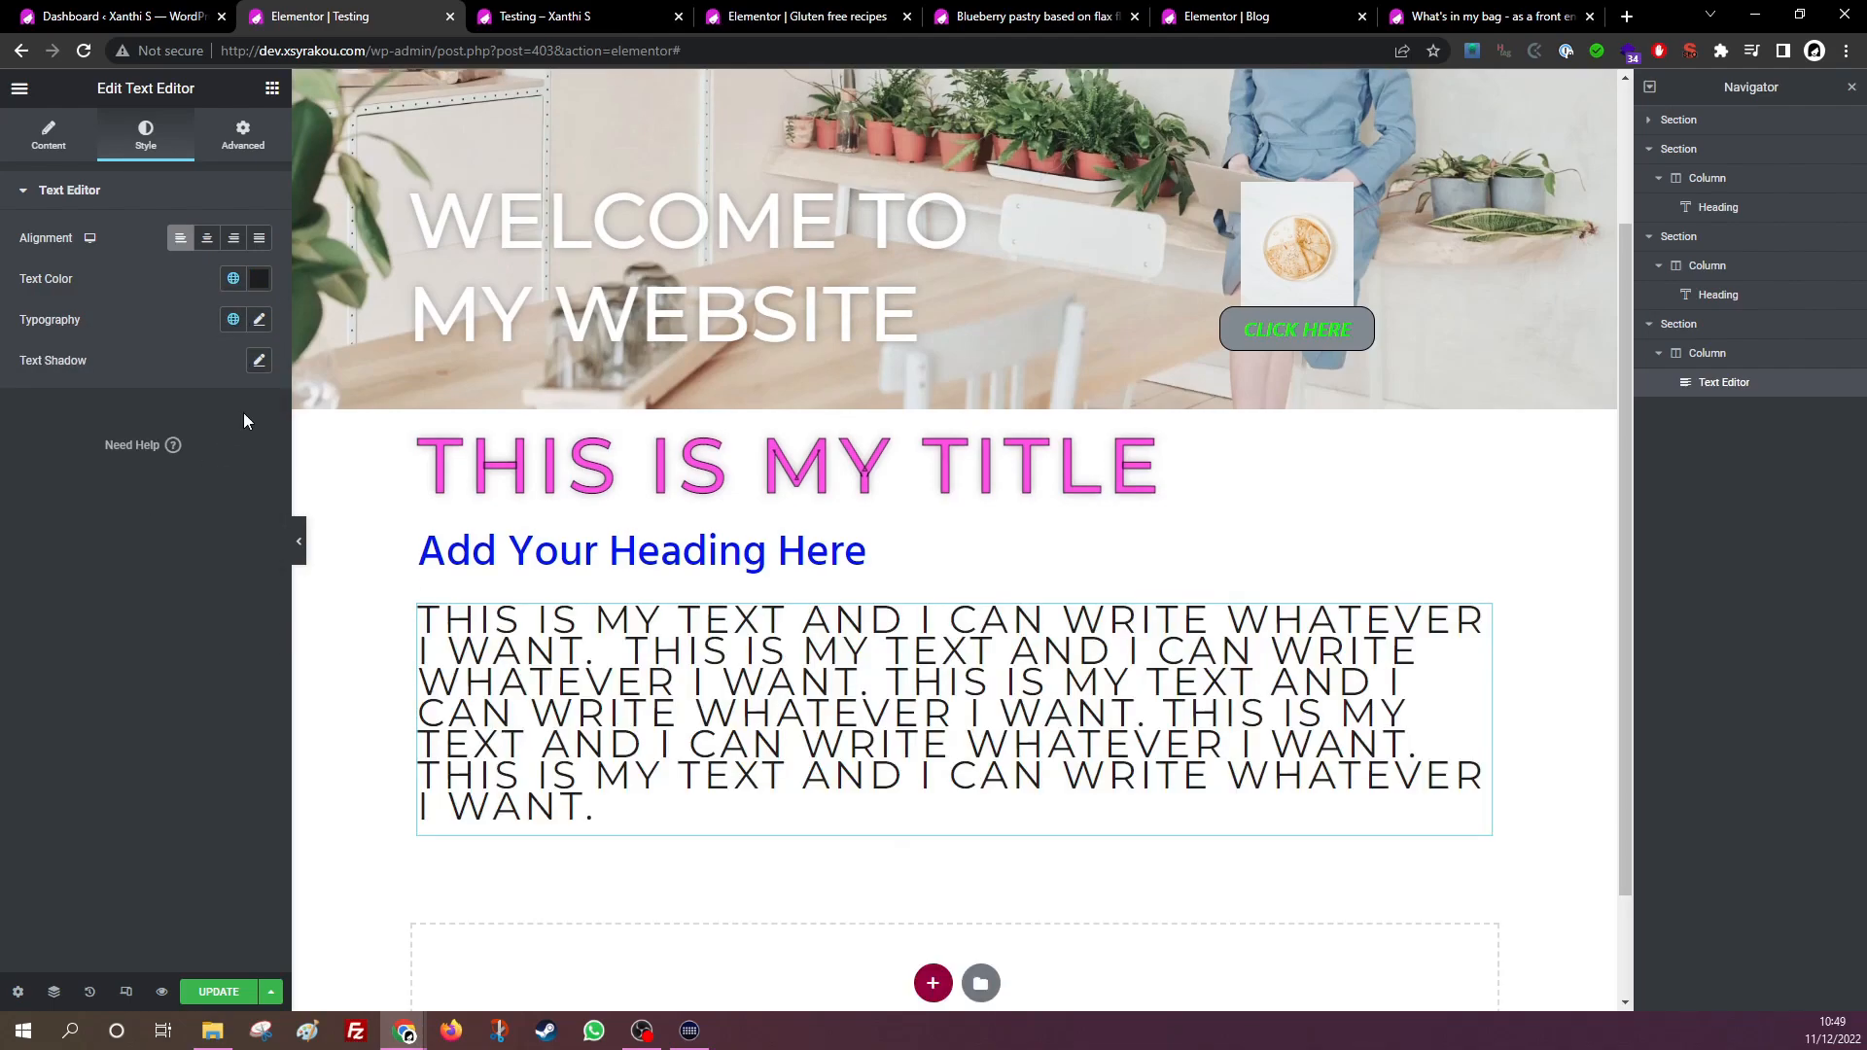
pyautogui.click(234, 320)
pyautogui.click(136, 541)
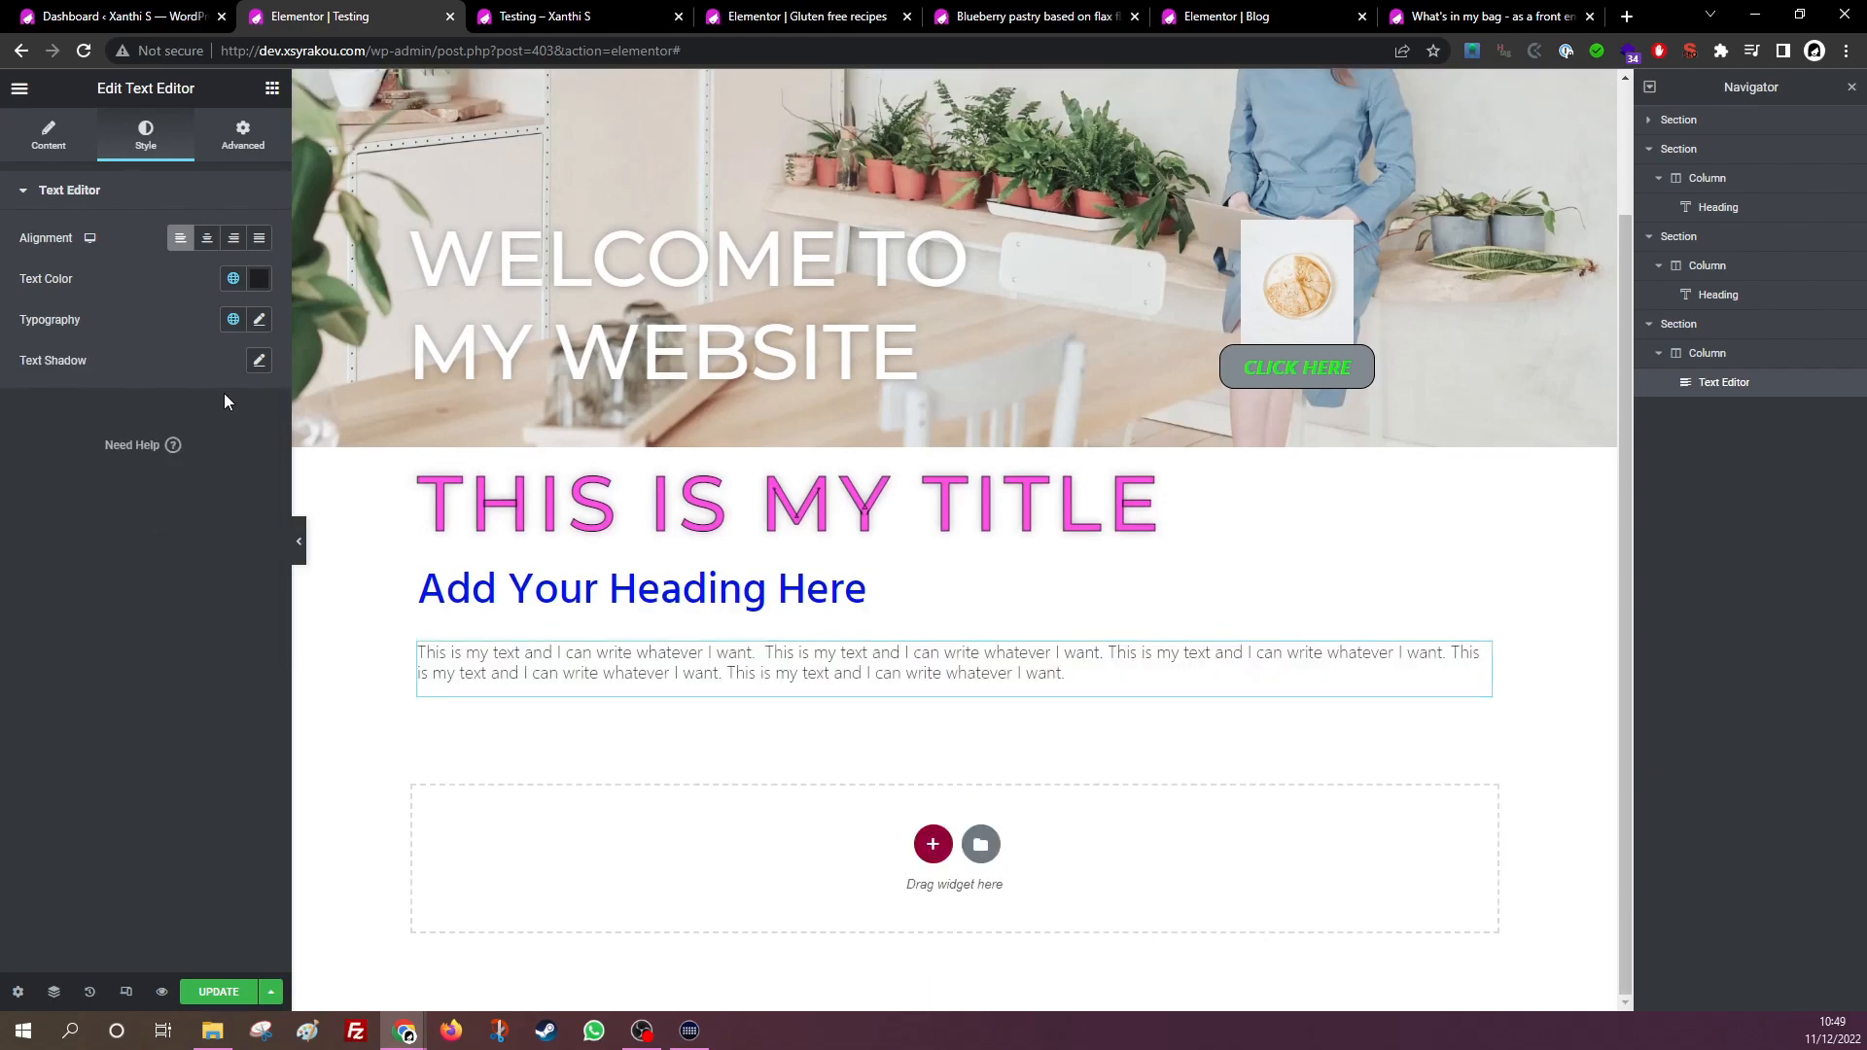
# Try the Blog Post, Post Overlay and Blog Title global fonts on the text, and return to the Text font.
pyautogui.click(233, 319)
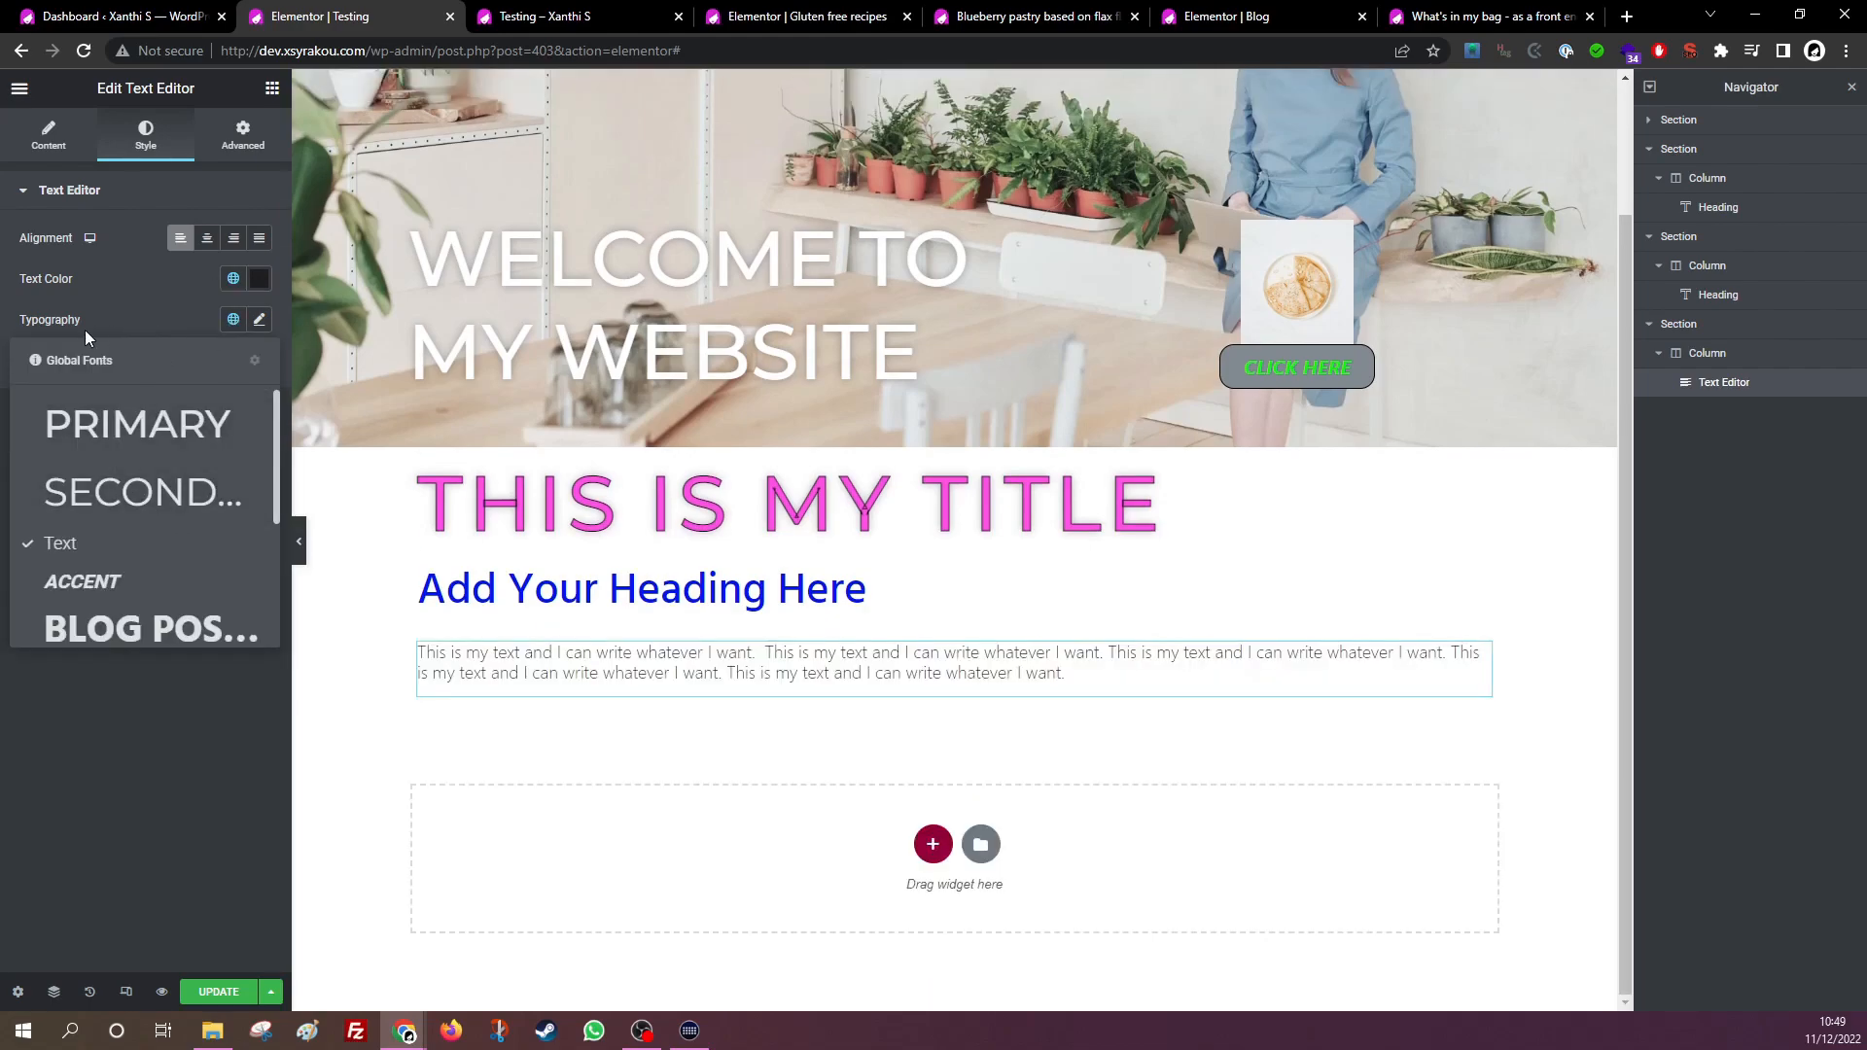
pyautogui.scroll(-2, 151, 516)
pyautogui.click(114, 450)
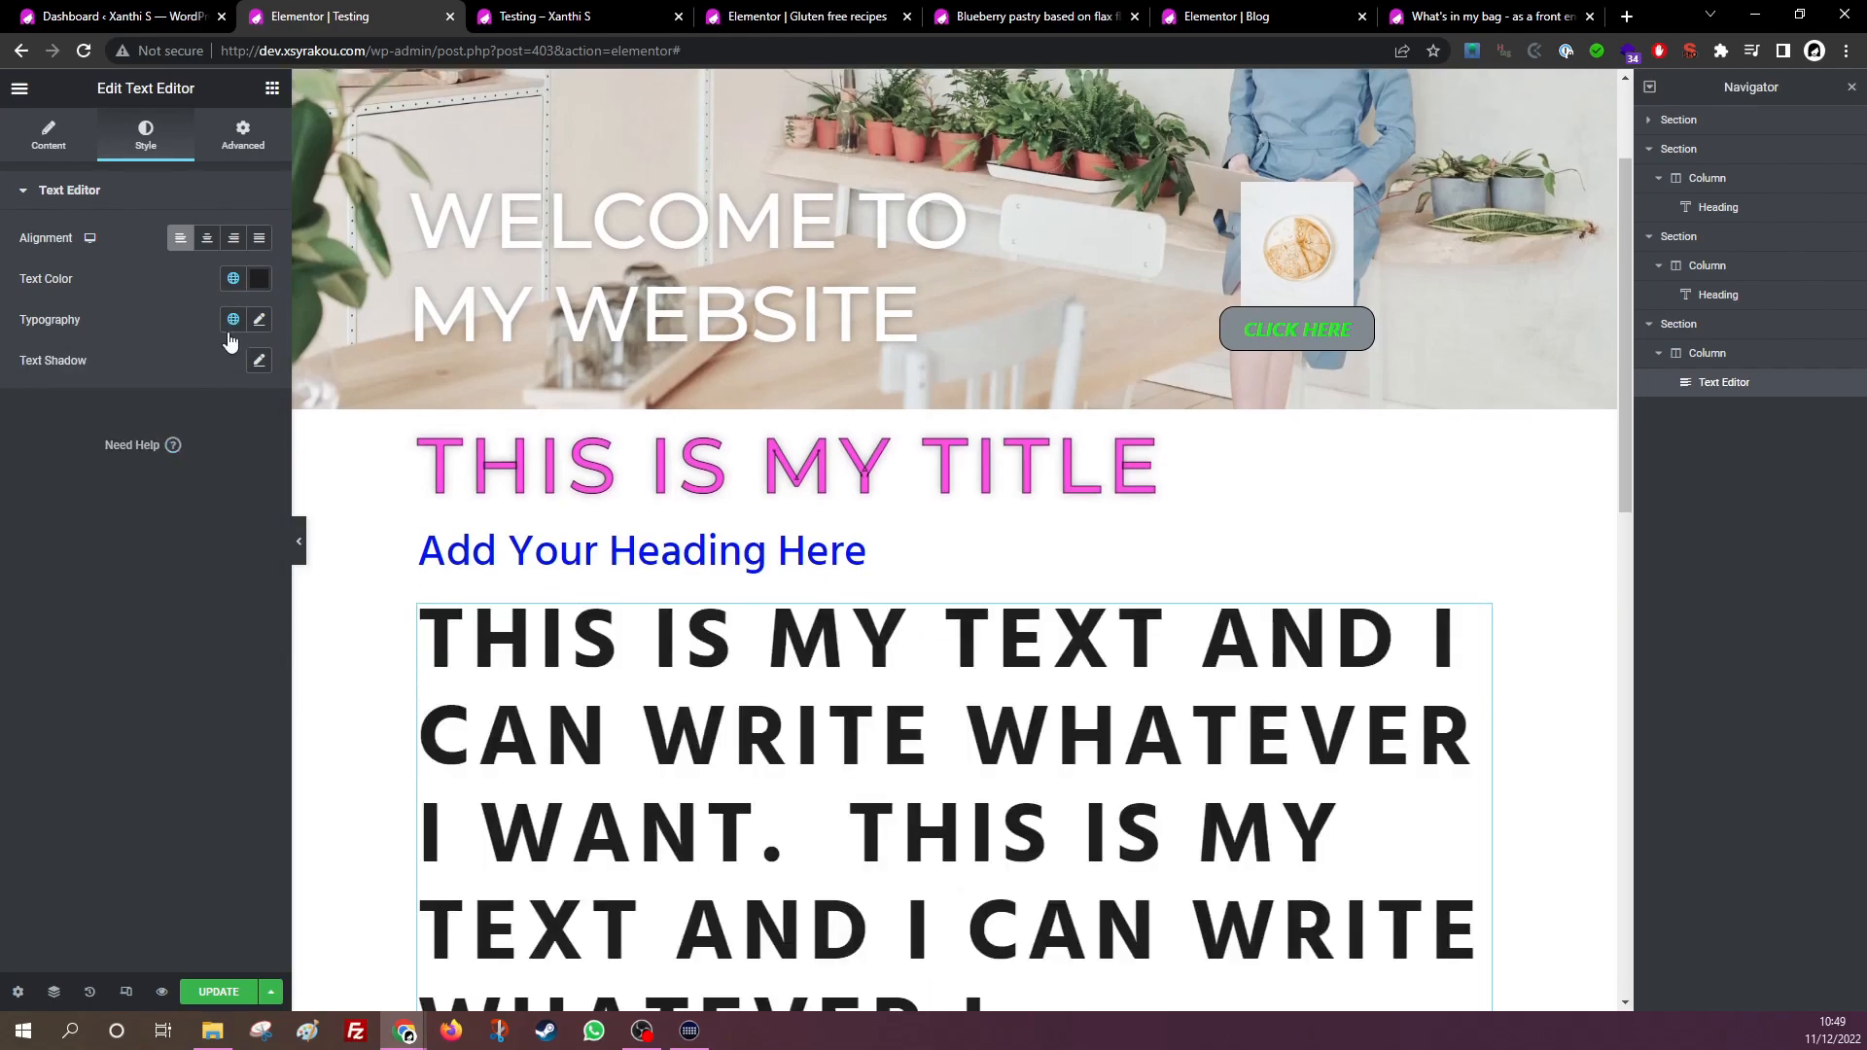
pyautogui.click(234, 319)
pyautogui.scroll(-3, 155, 515)
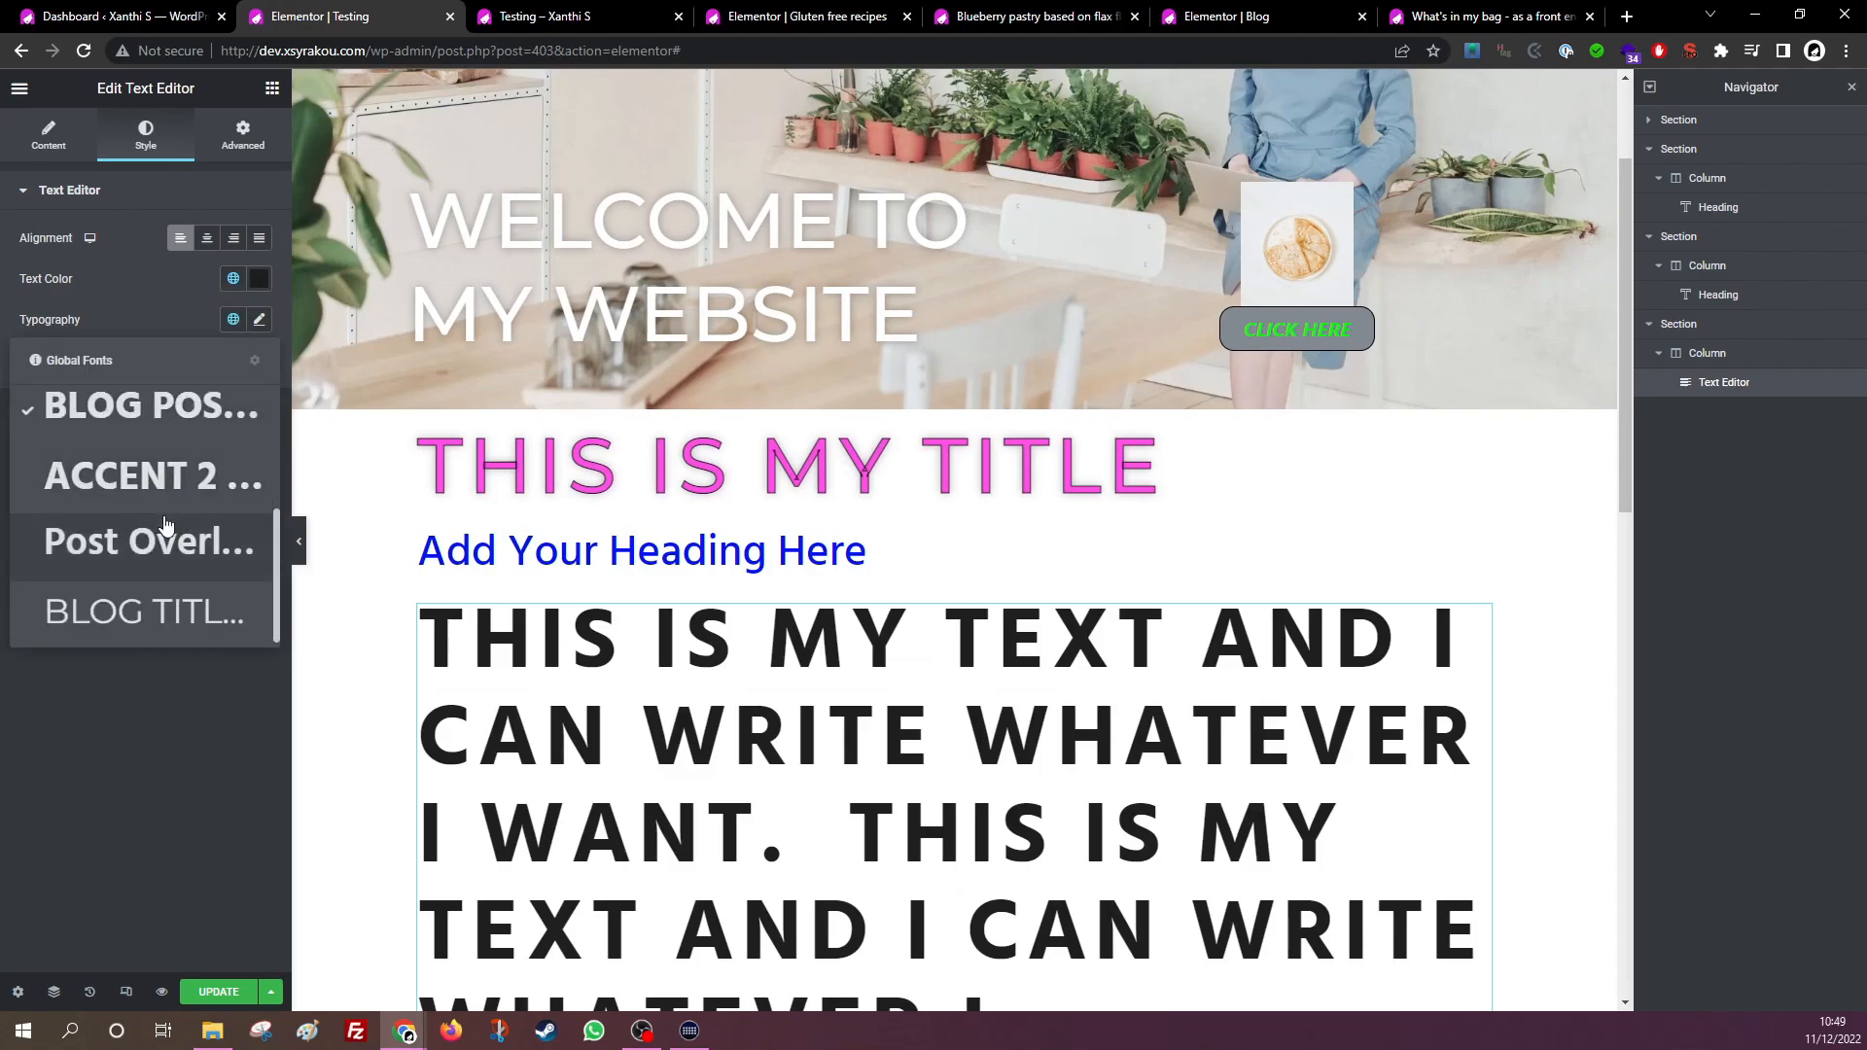
pyautogui.click(165, 530)
pyautogui.click(233, 319)
pyautogui.scroll(-3, 146, 549)
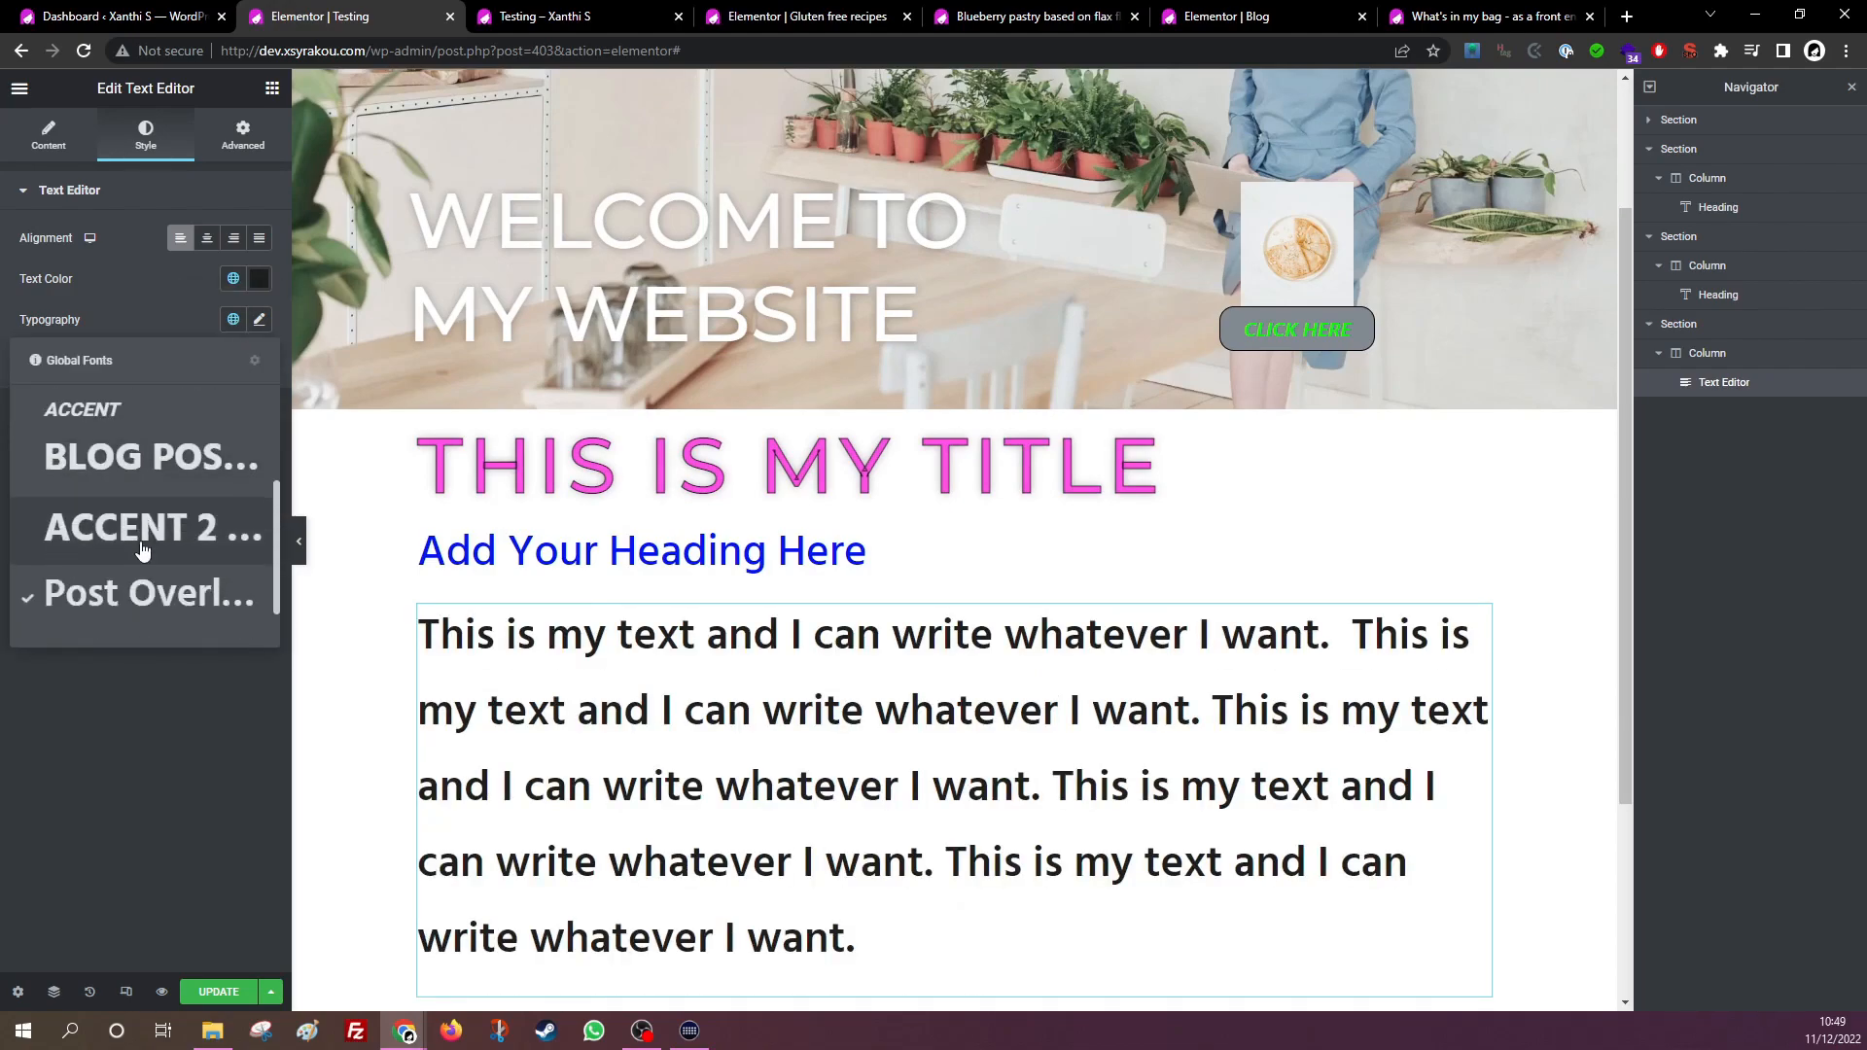
pyautogui.click(136, 610)
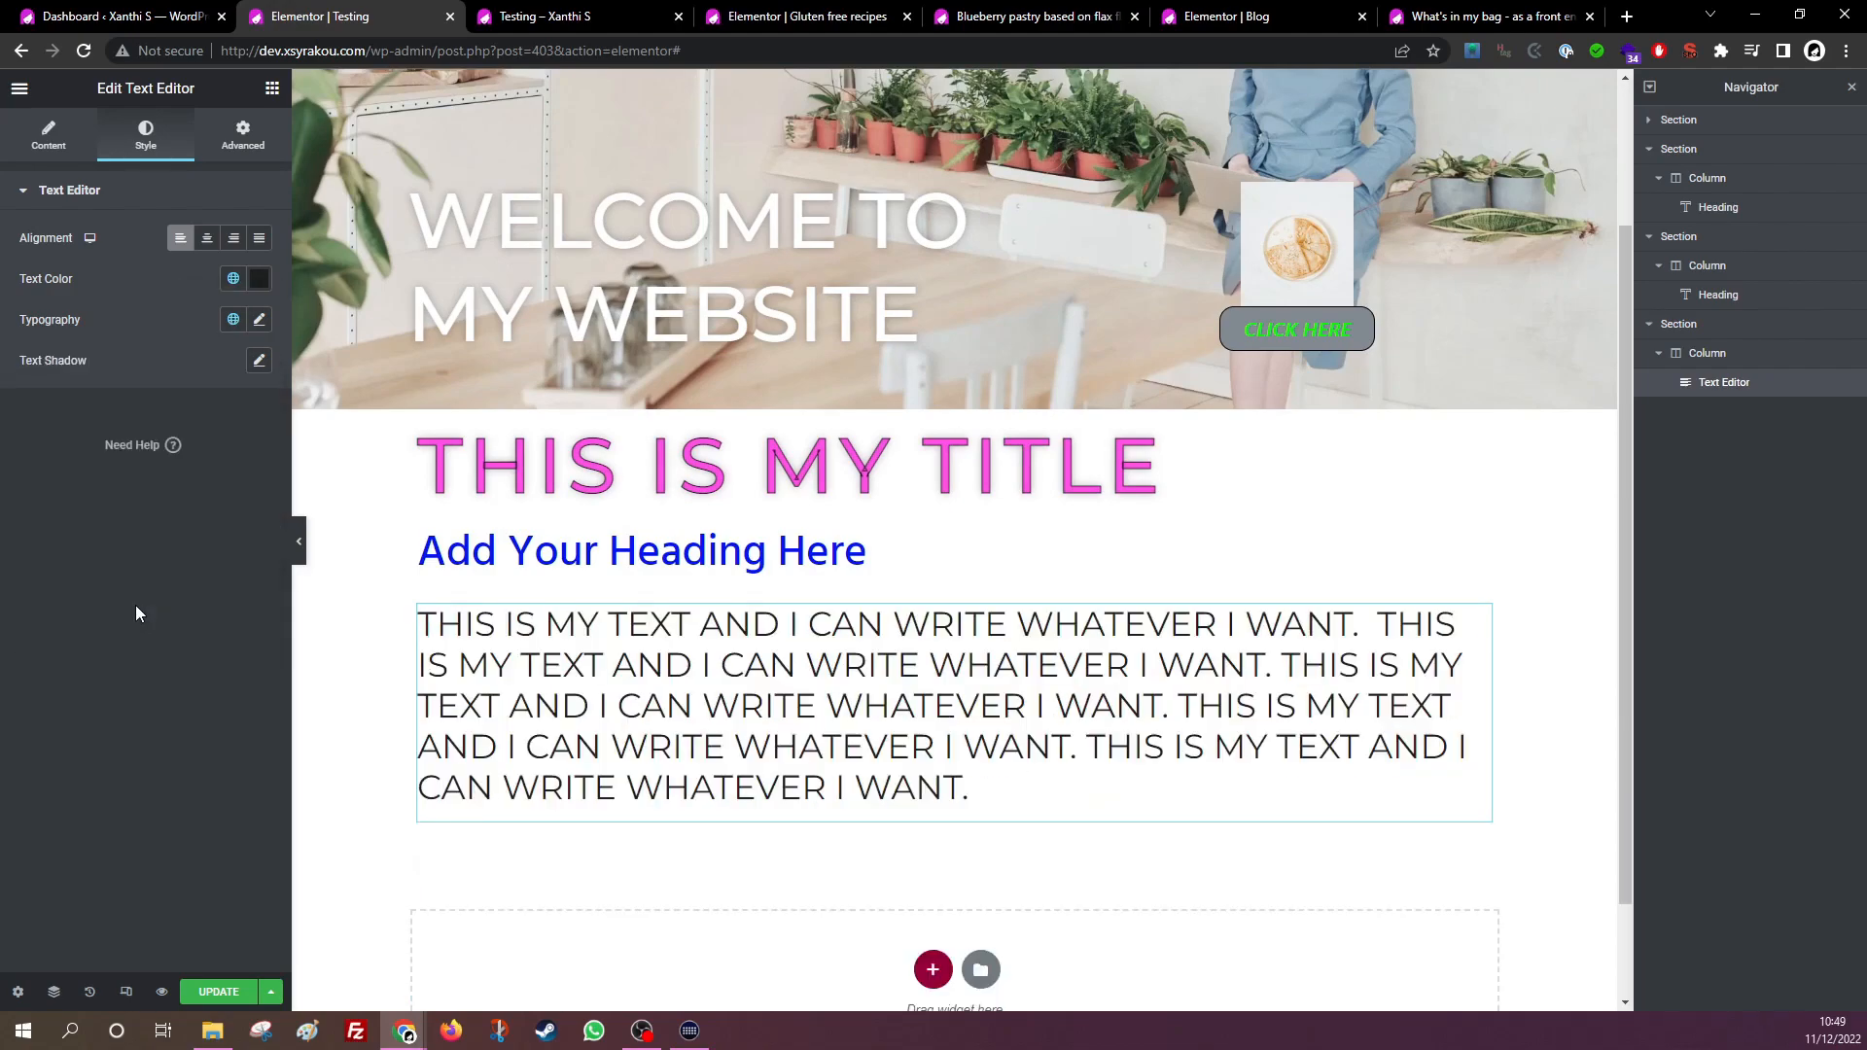
pyautogui.click(233, 319)
pyautogui.click(98, 562)
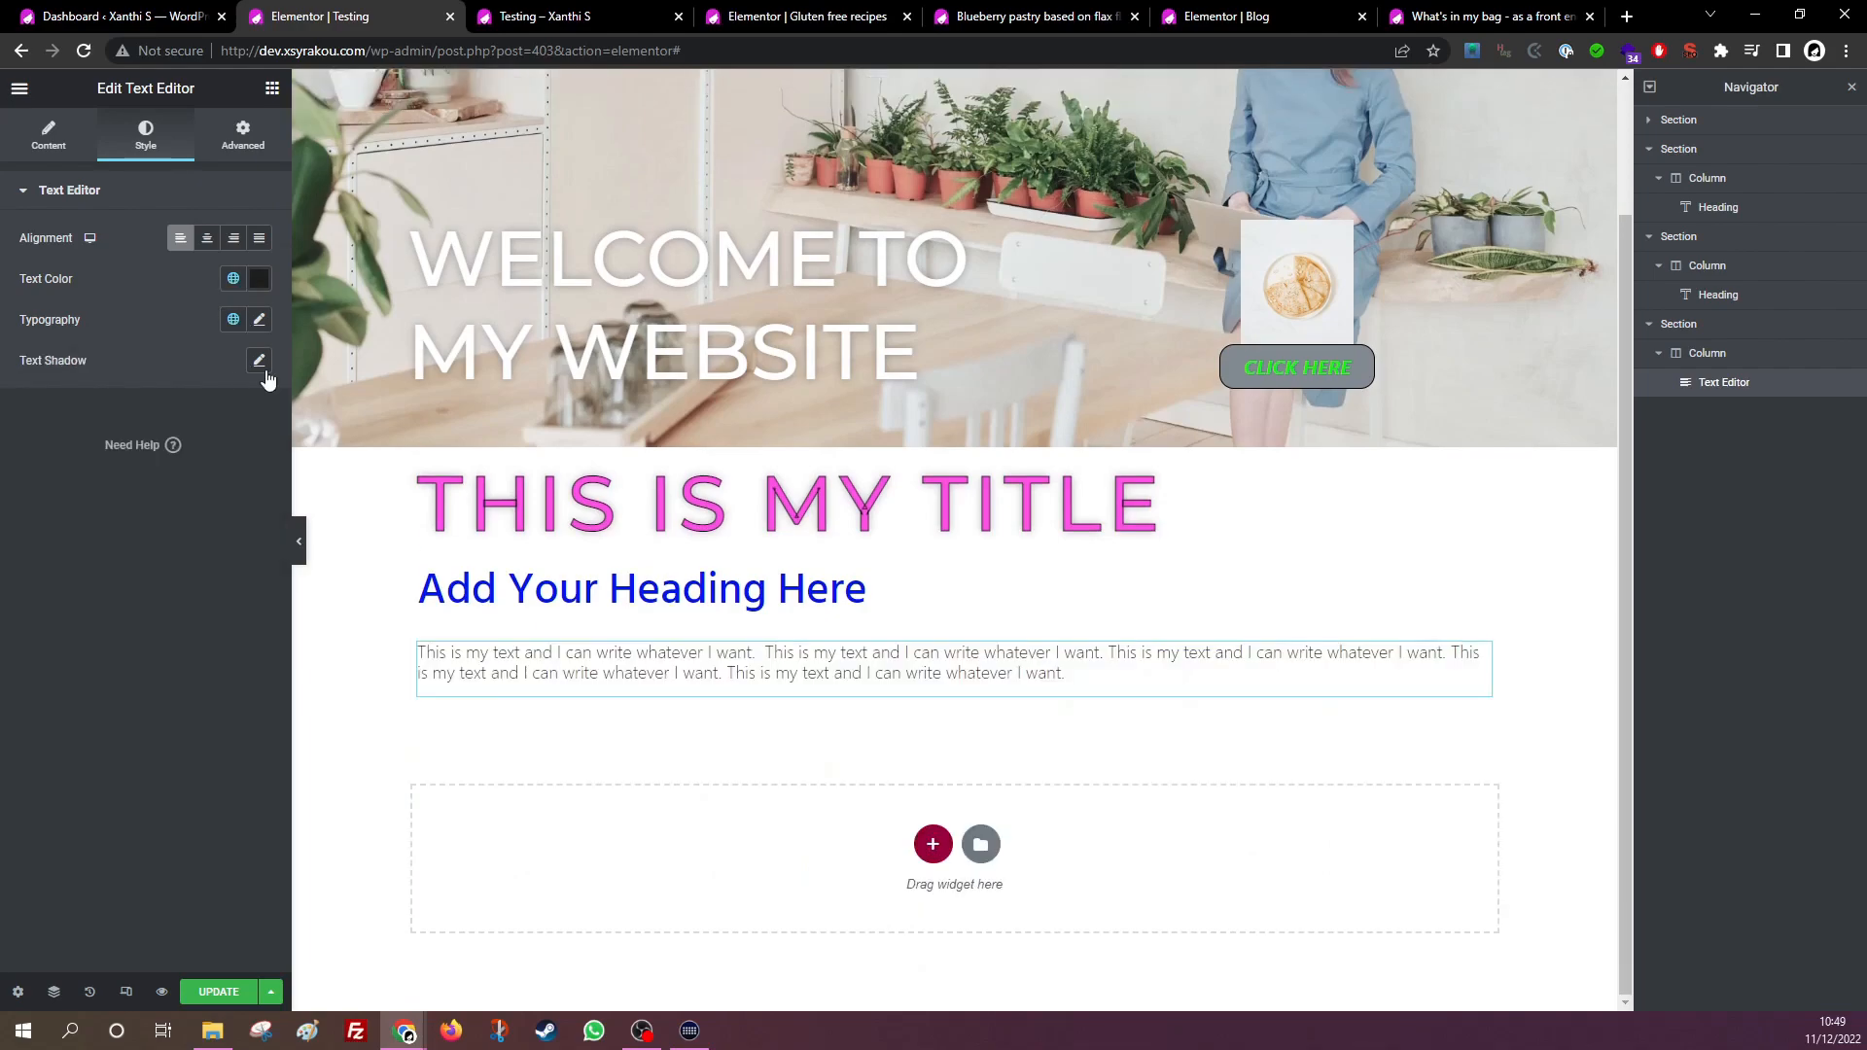
# Open the text shadow settings of the Text Editor widget.
pyautogui.click(260, 361)
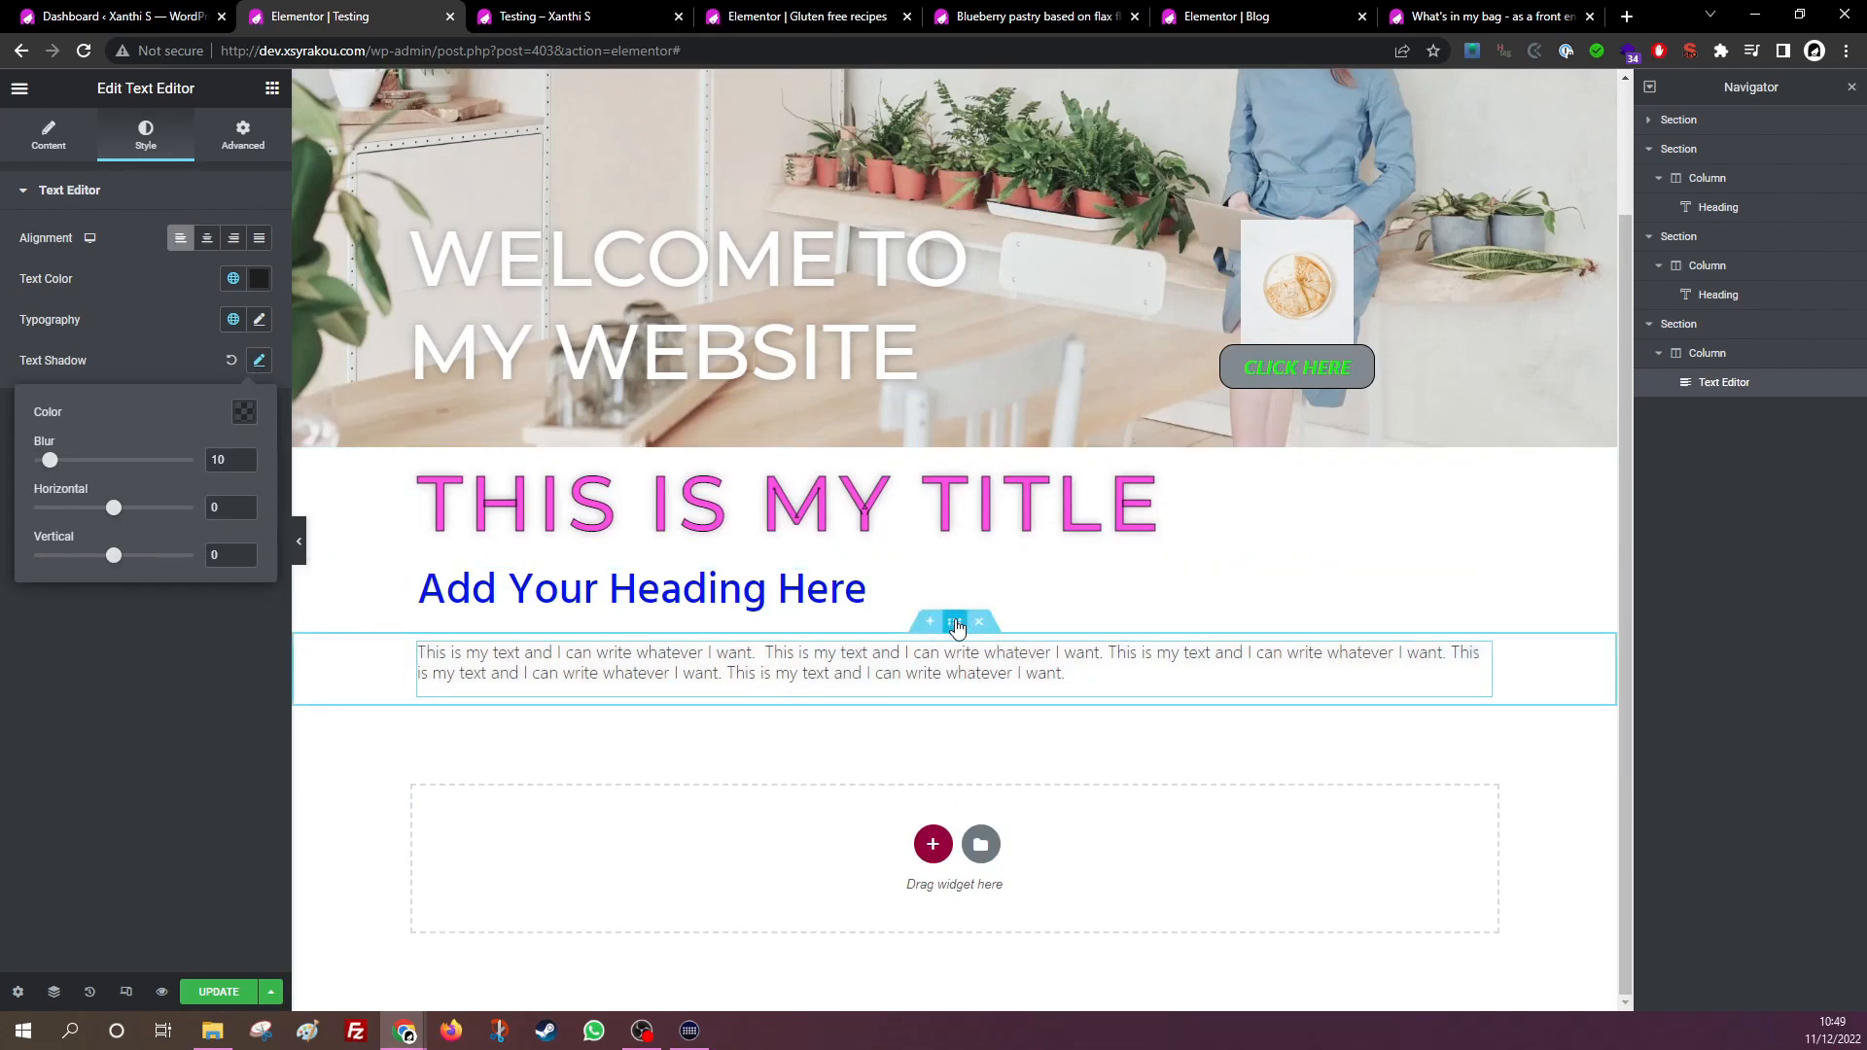
# Give the Text Editor's section a classic background with the image about_image5-wide-jpg.webp from the media library.
pyautogui.click(956, 622)
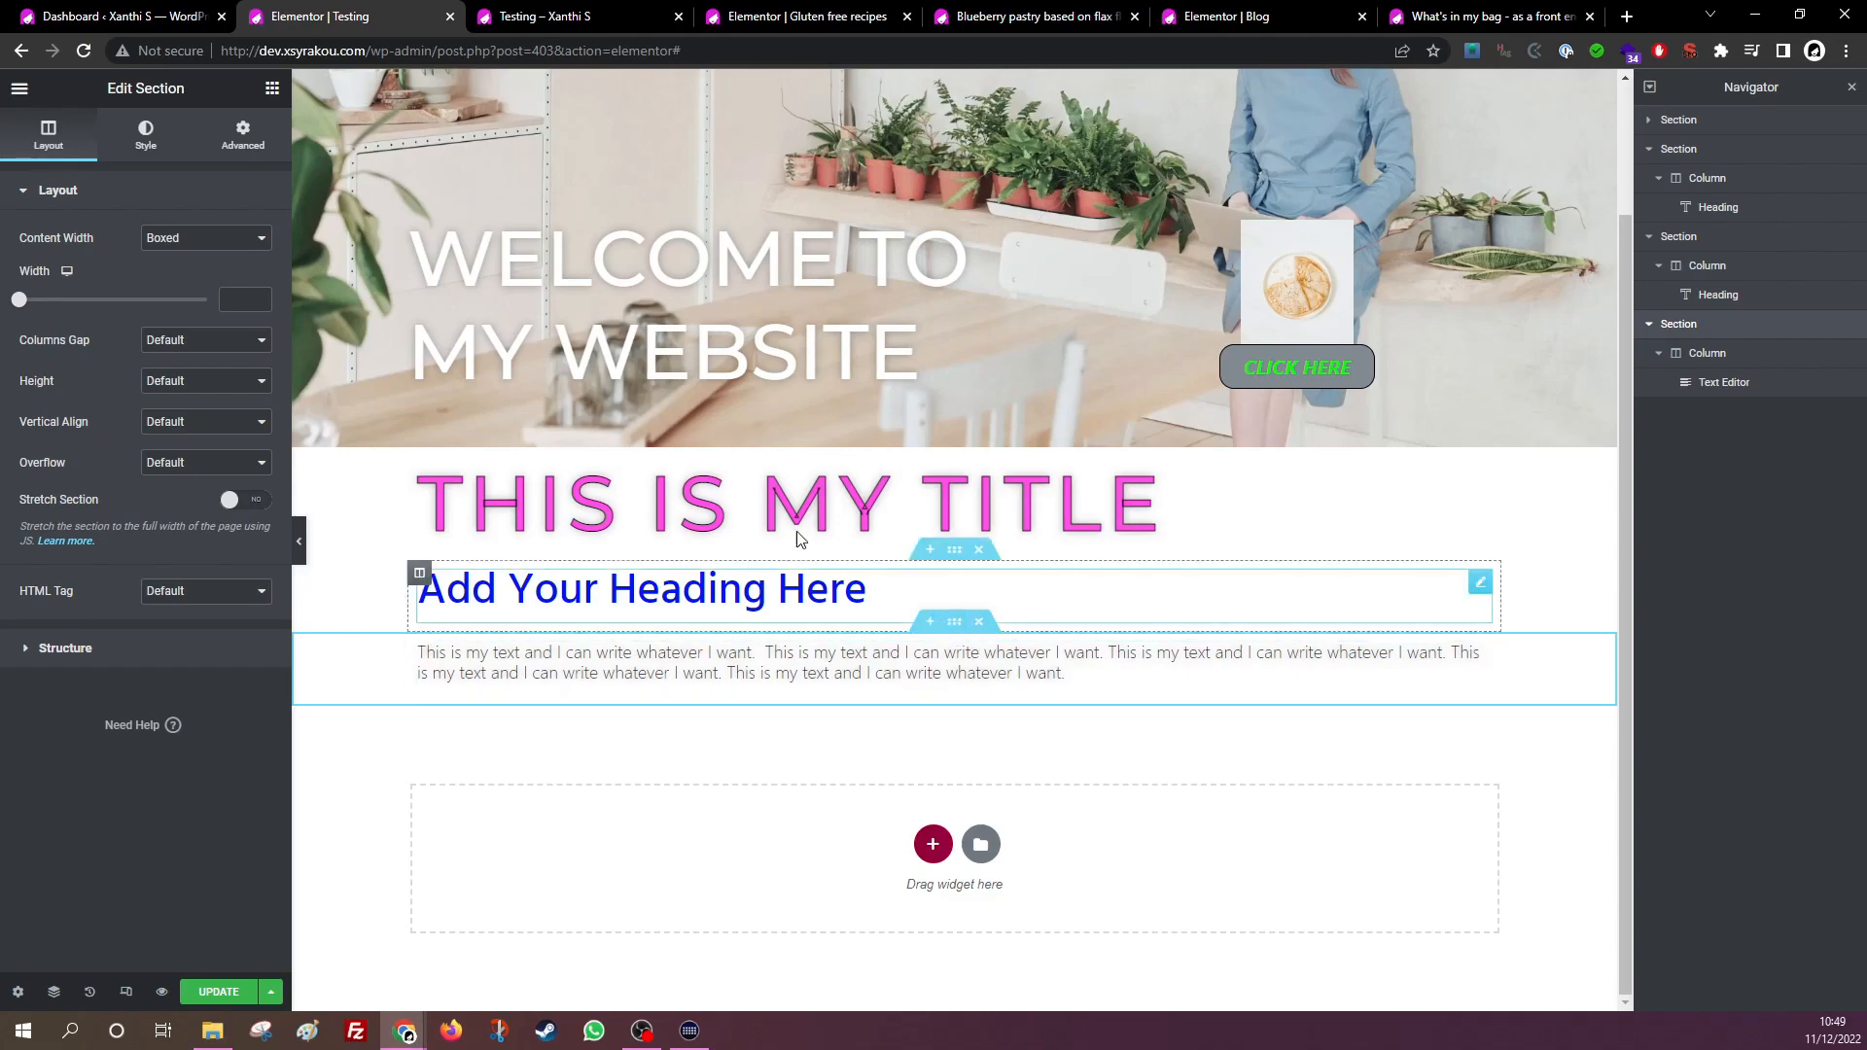
pyautogui.click(140, 150)
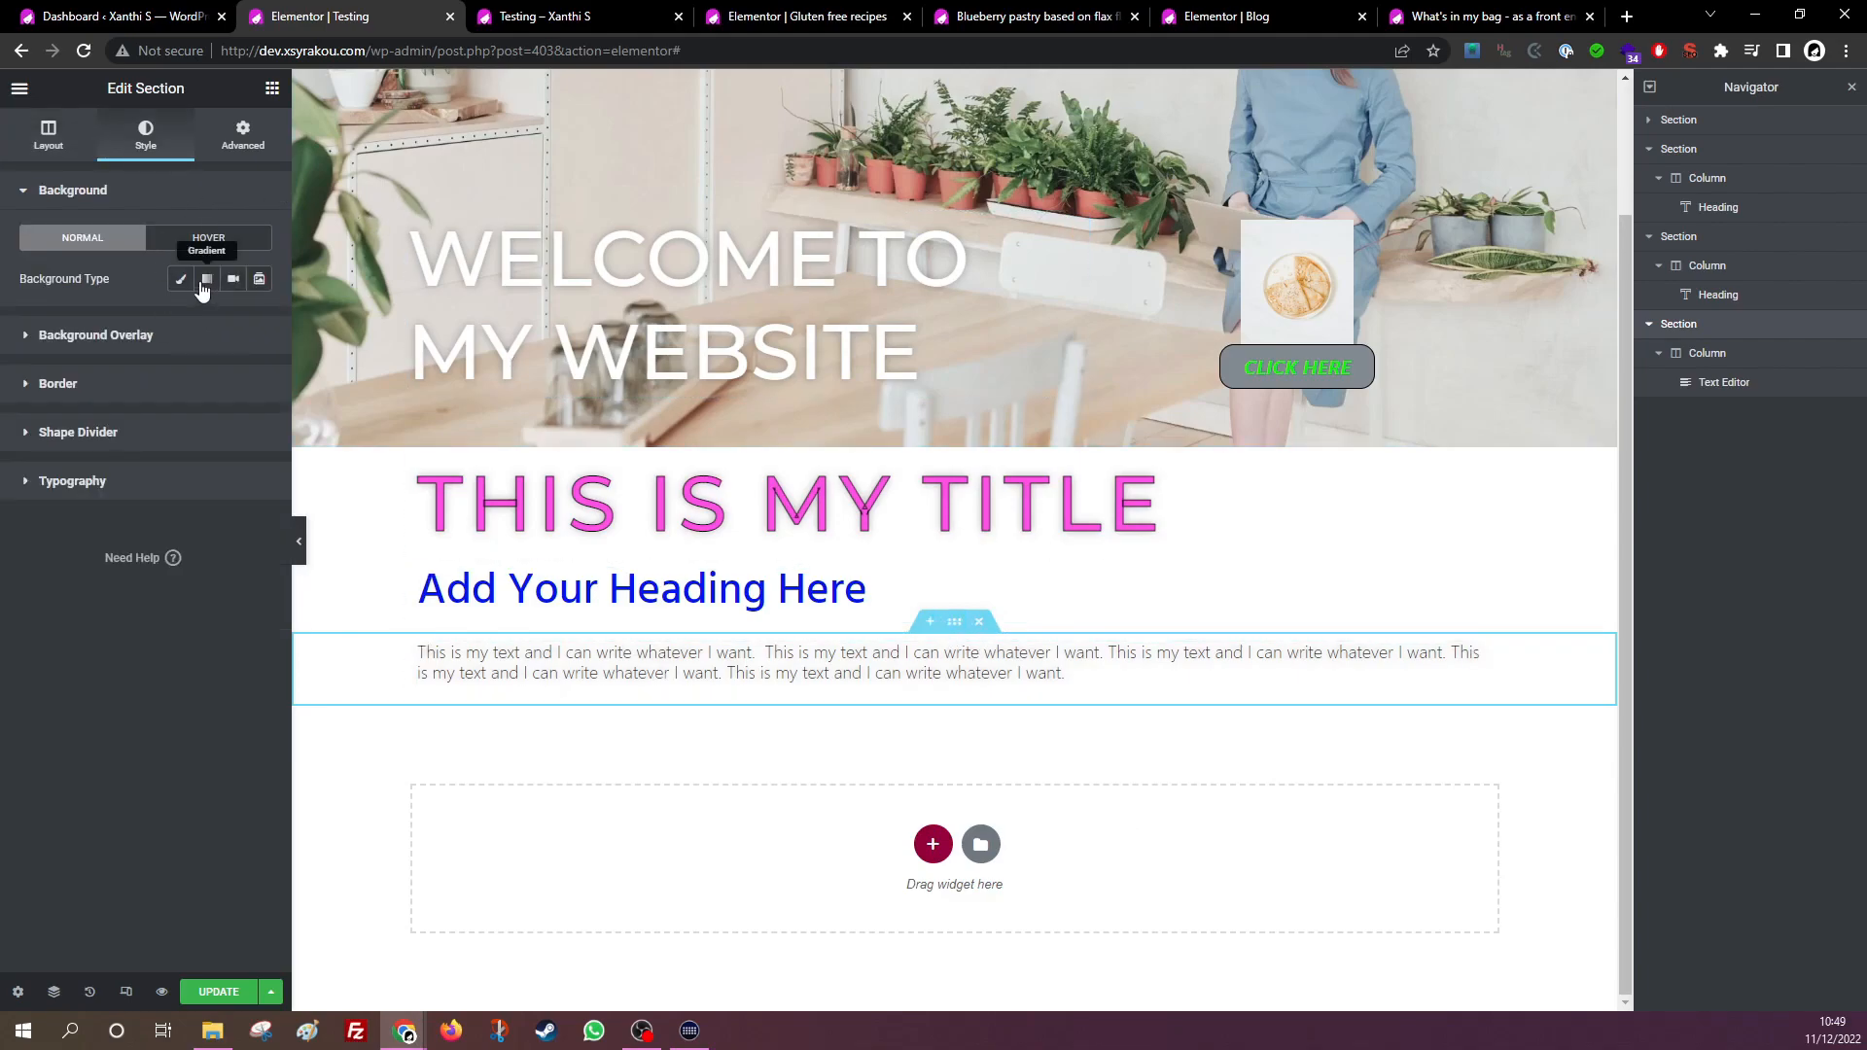
pyautogui.click(180, 281)
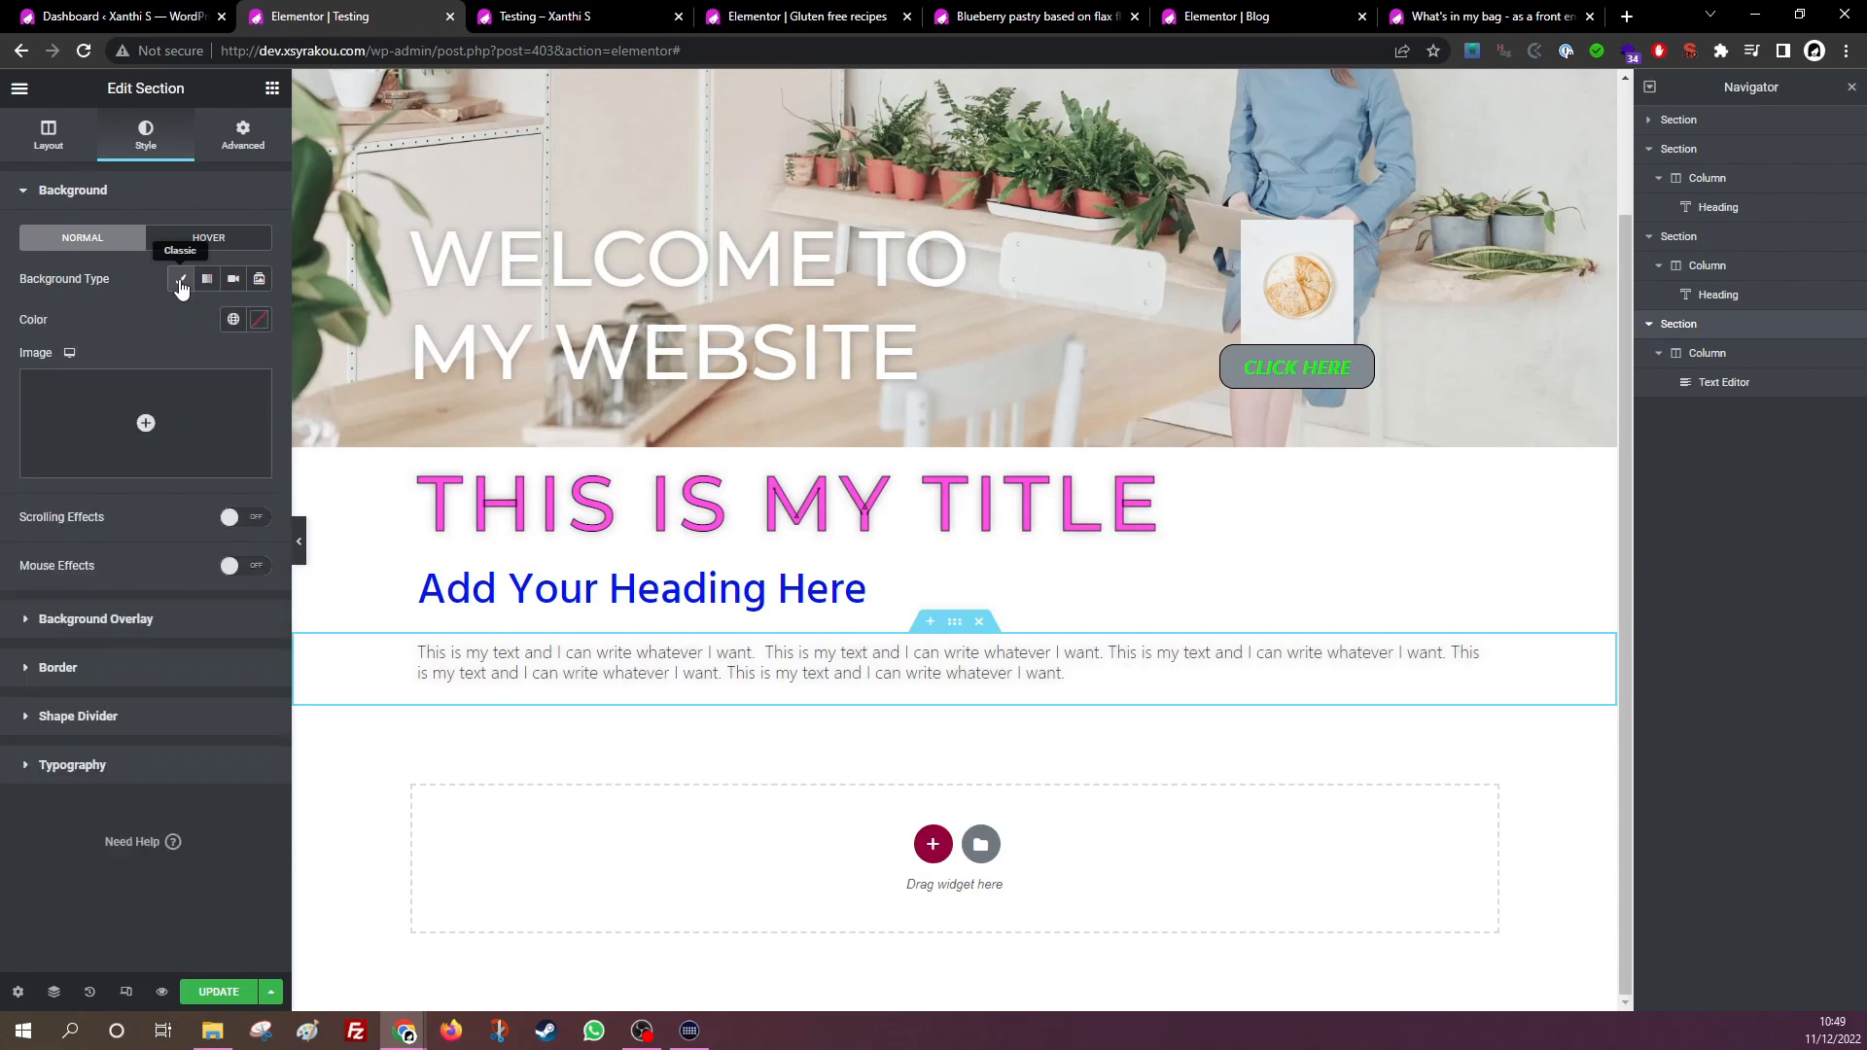
pyautogui.click(189, 400)
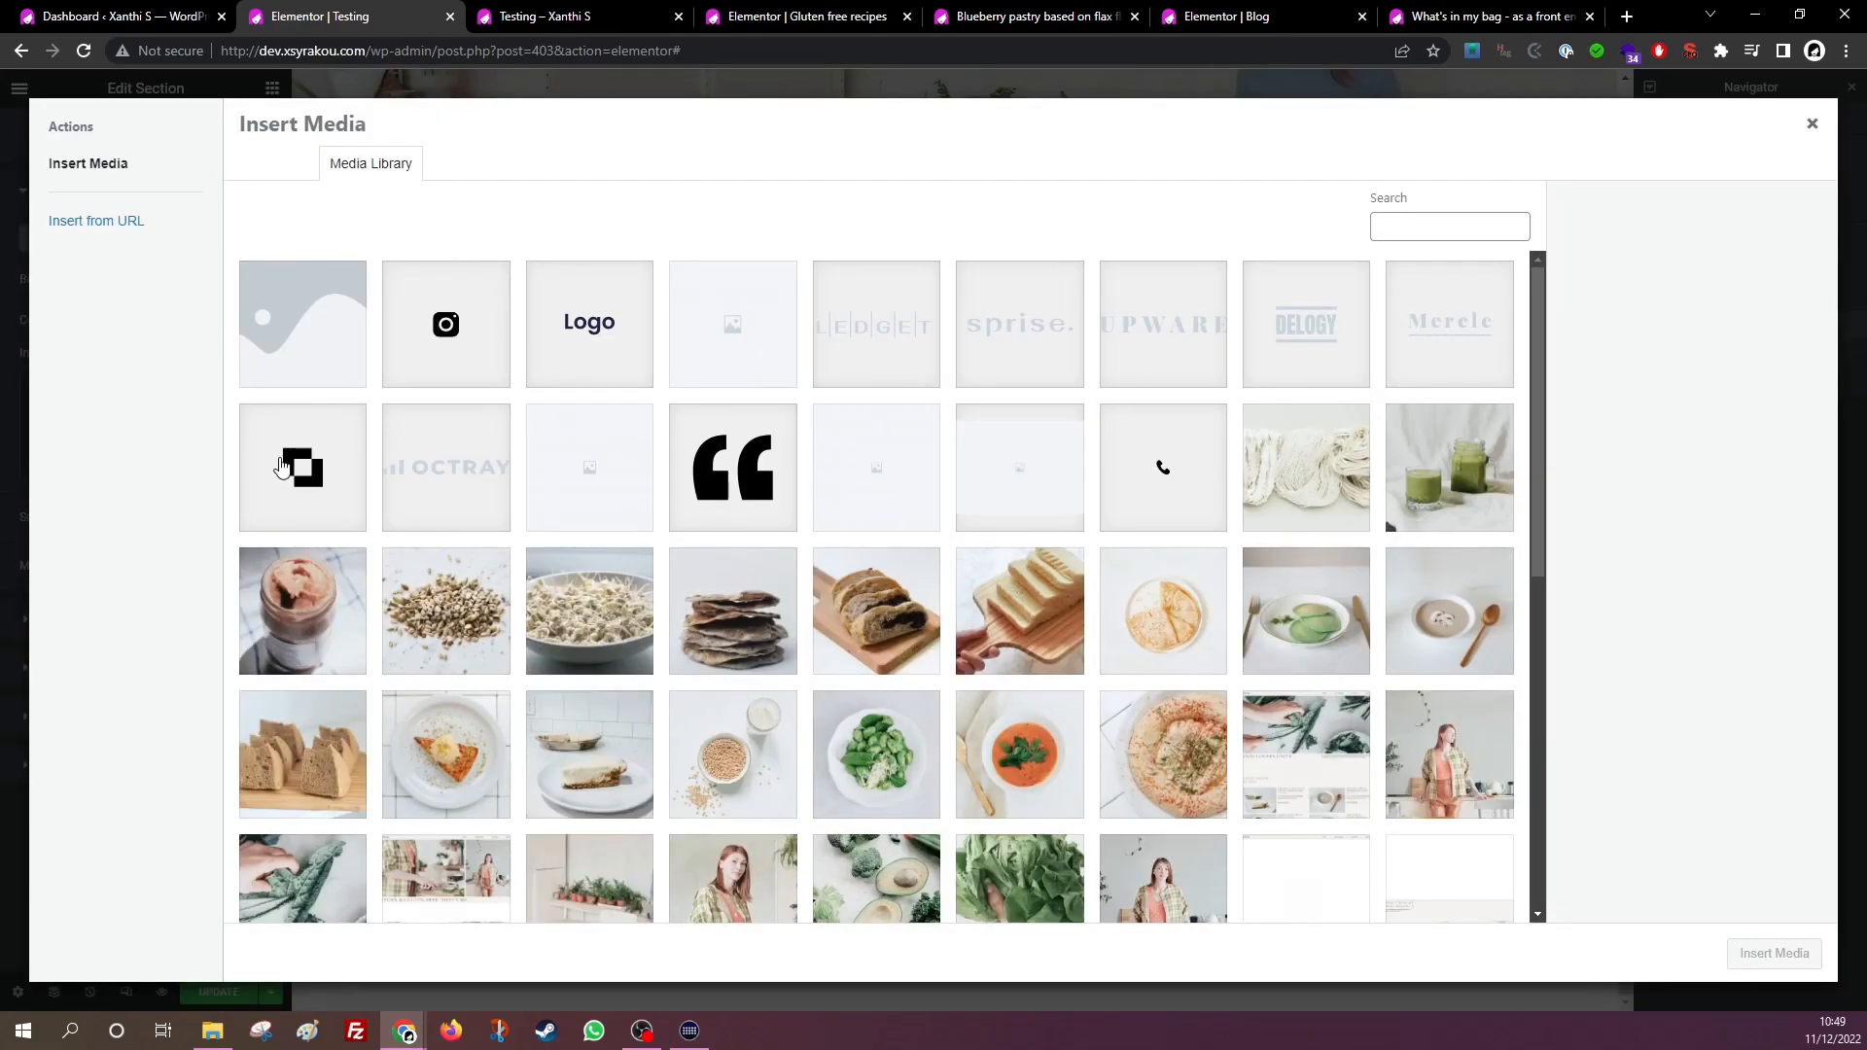
pyautogui.scroll(-3, 835, 730)
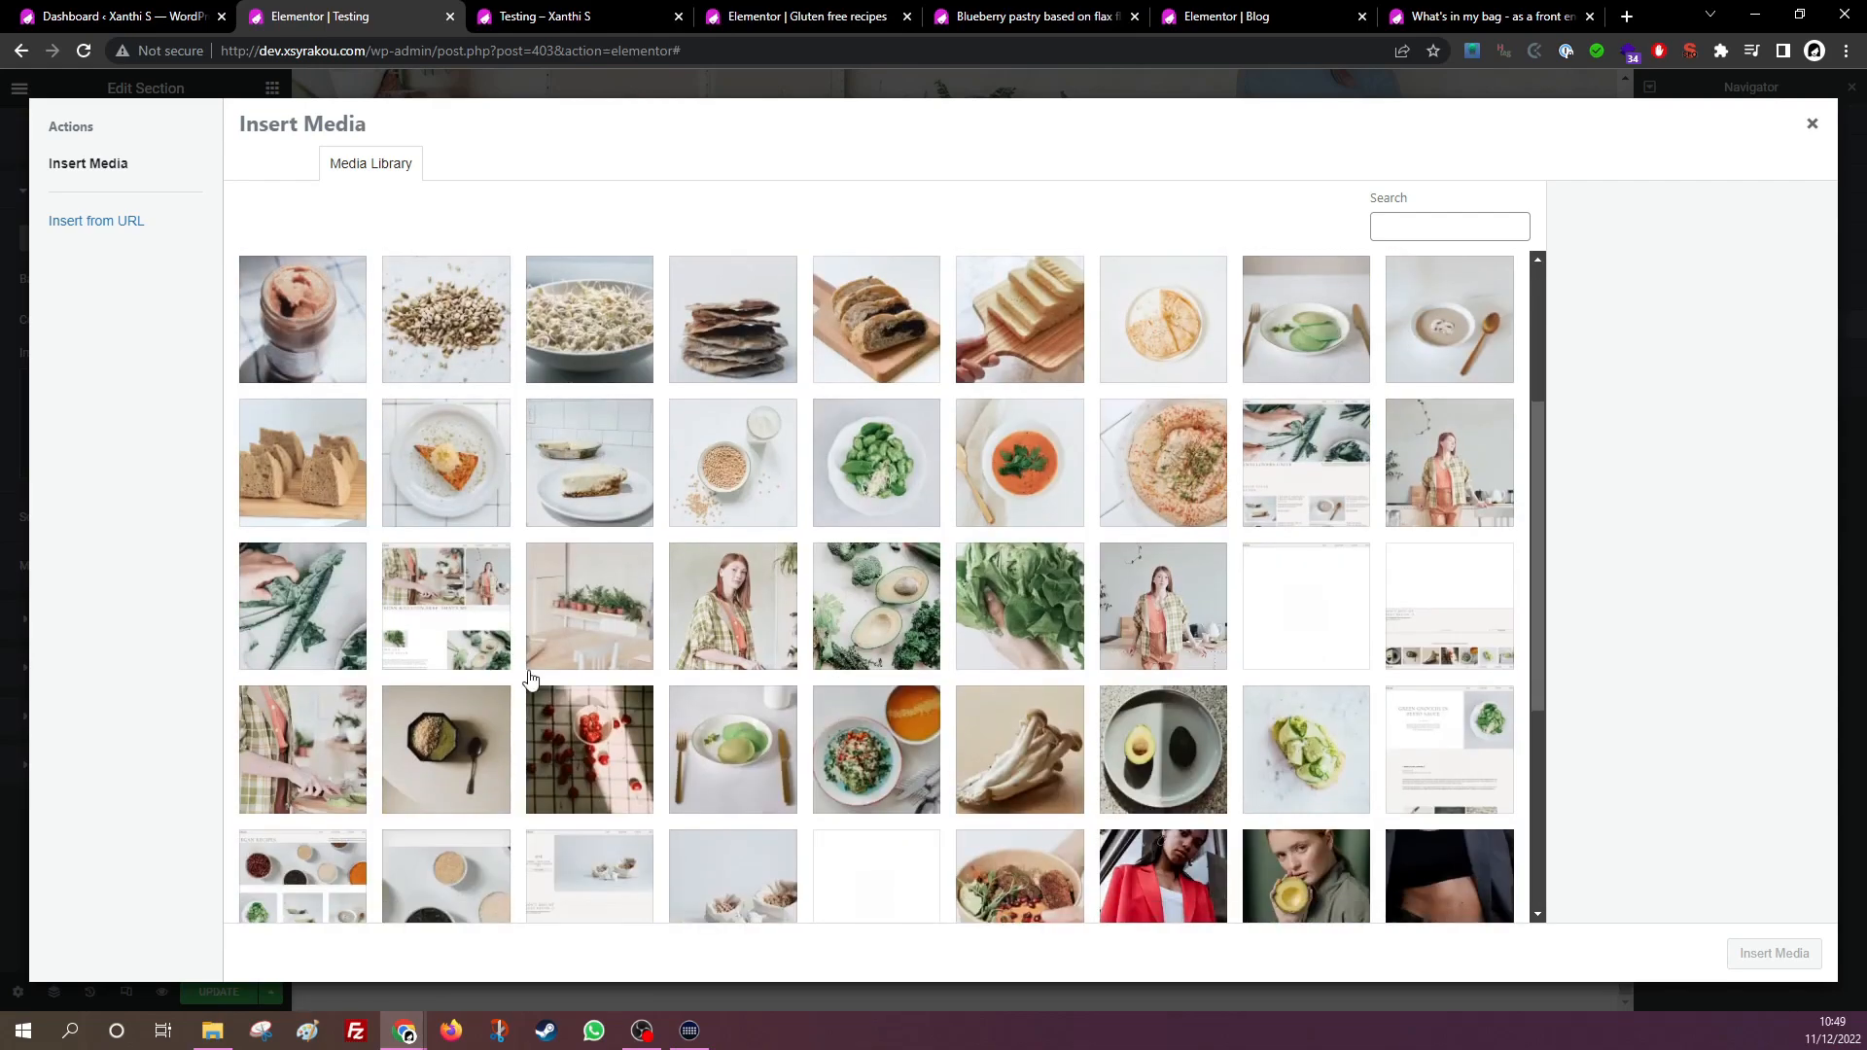
pyautogui.click(609, 626)
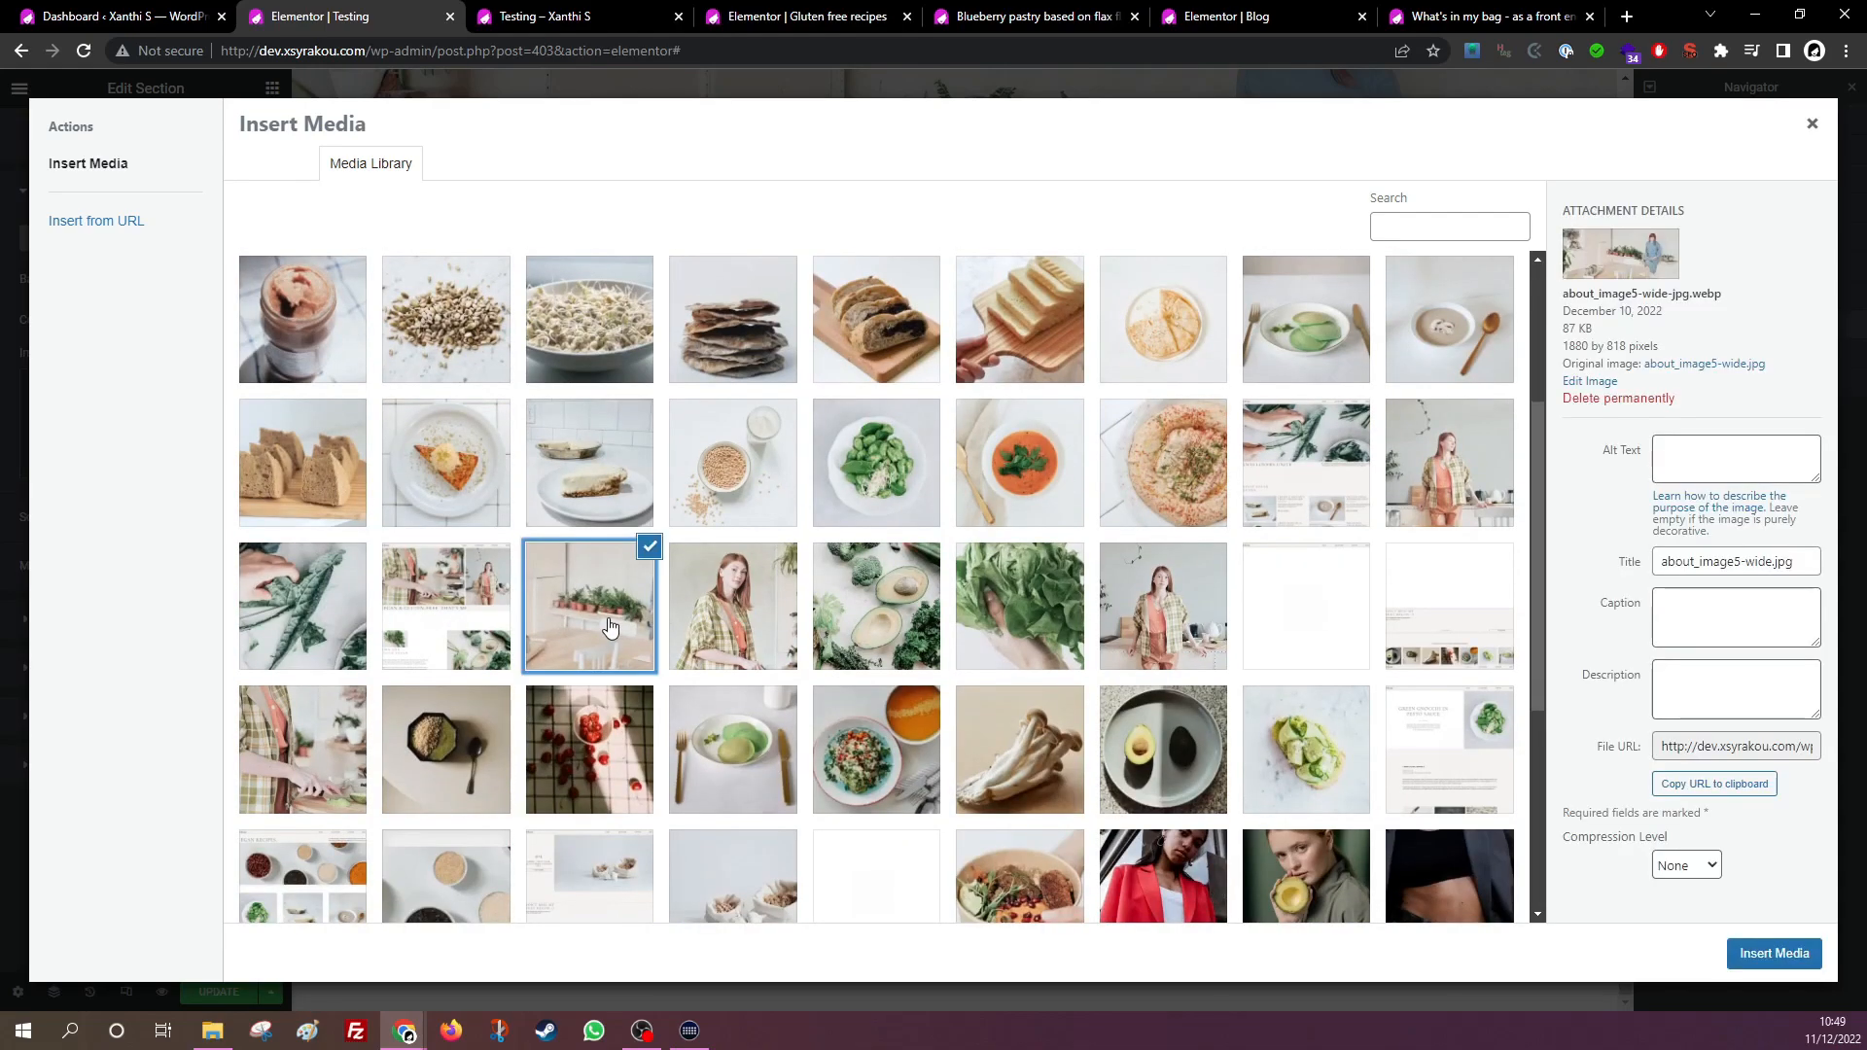
pyautogui.click(1774, 954)
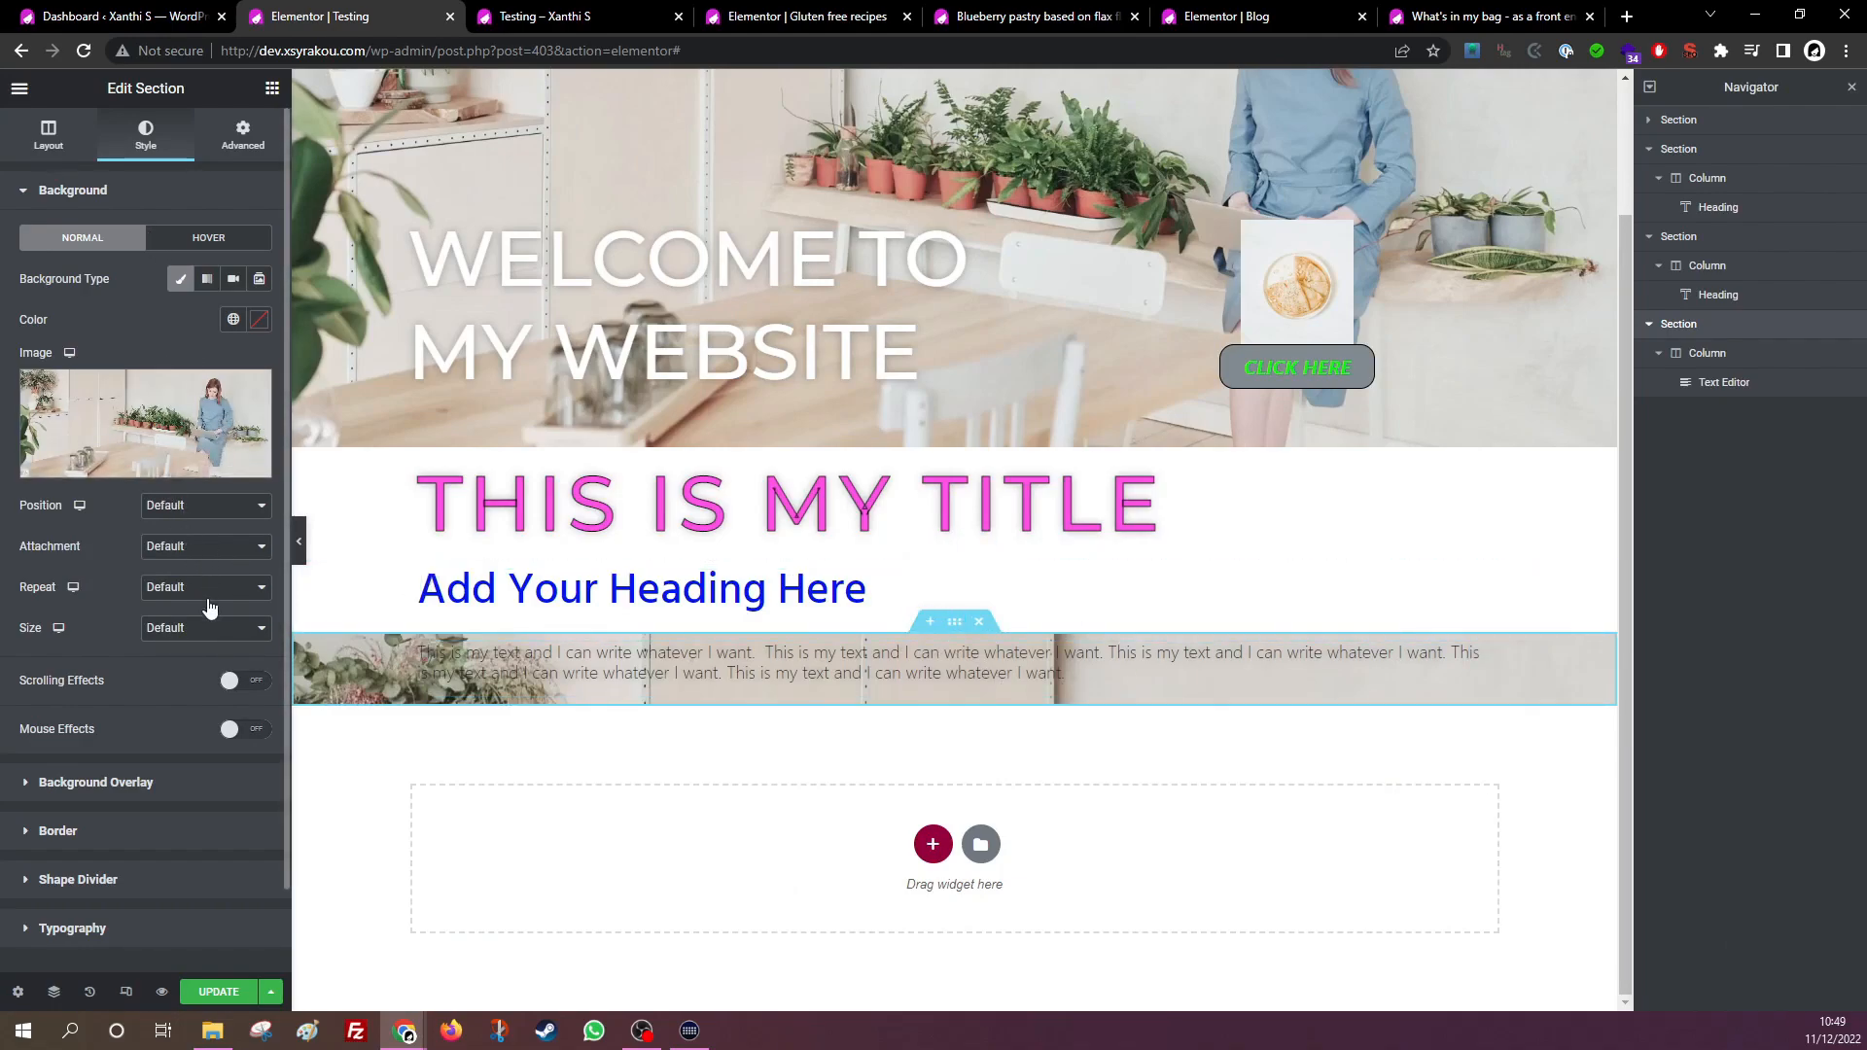
# Set the section's background image to Cover size and Center Center position, and give the section a minimum height of 125 px.
pyautogui.click(183, 675)
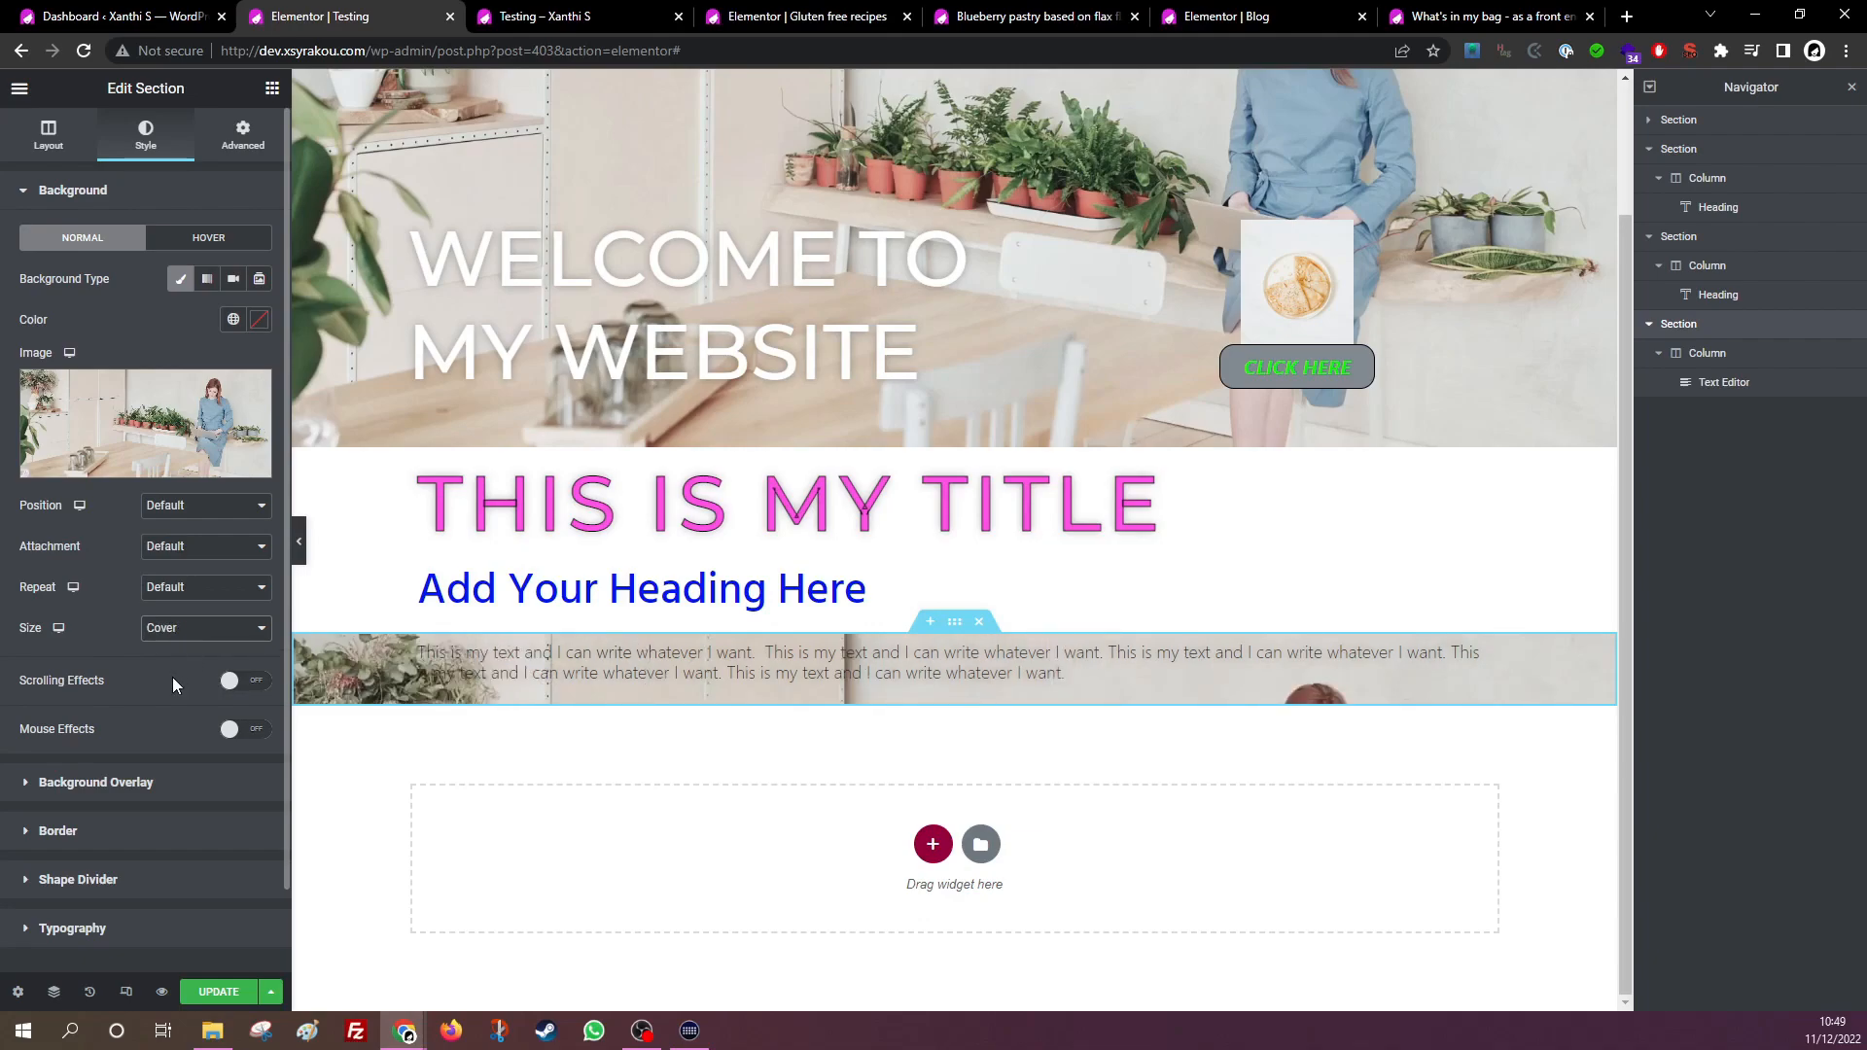
pyautogui.click(185, 547)
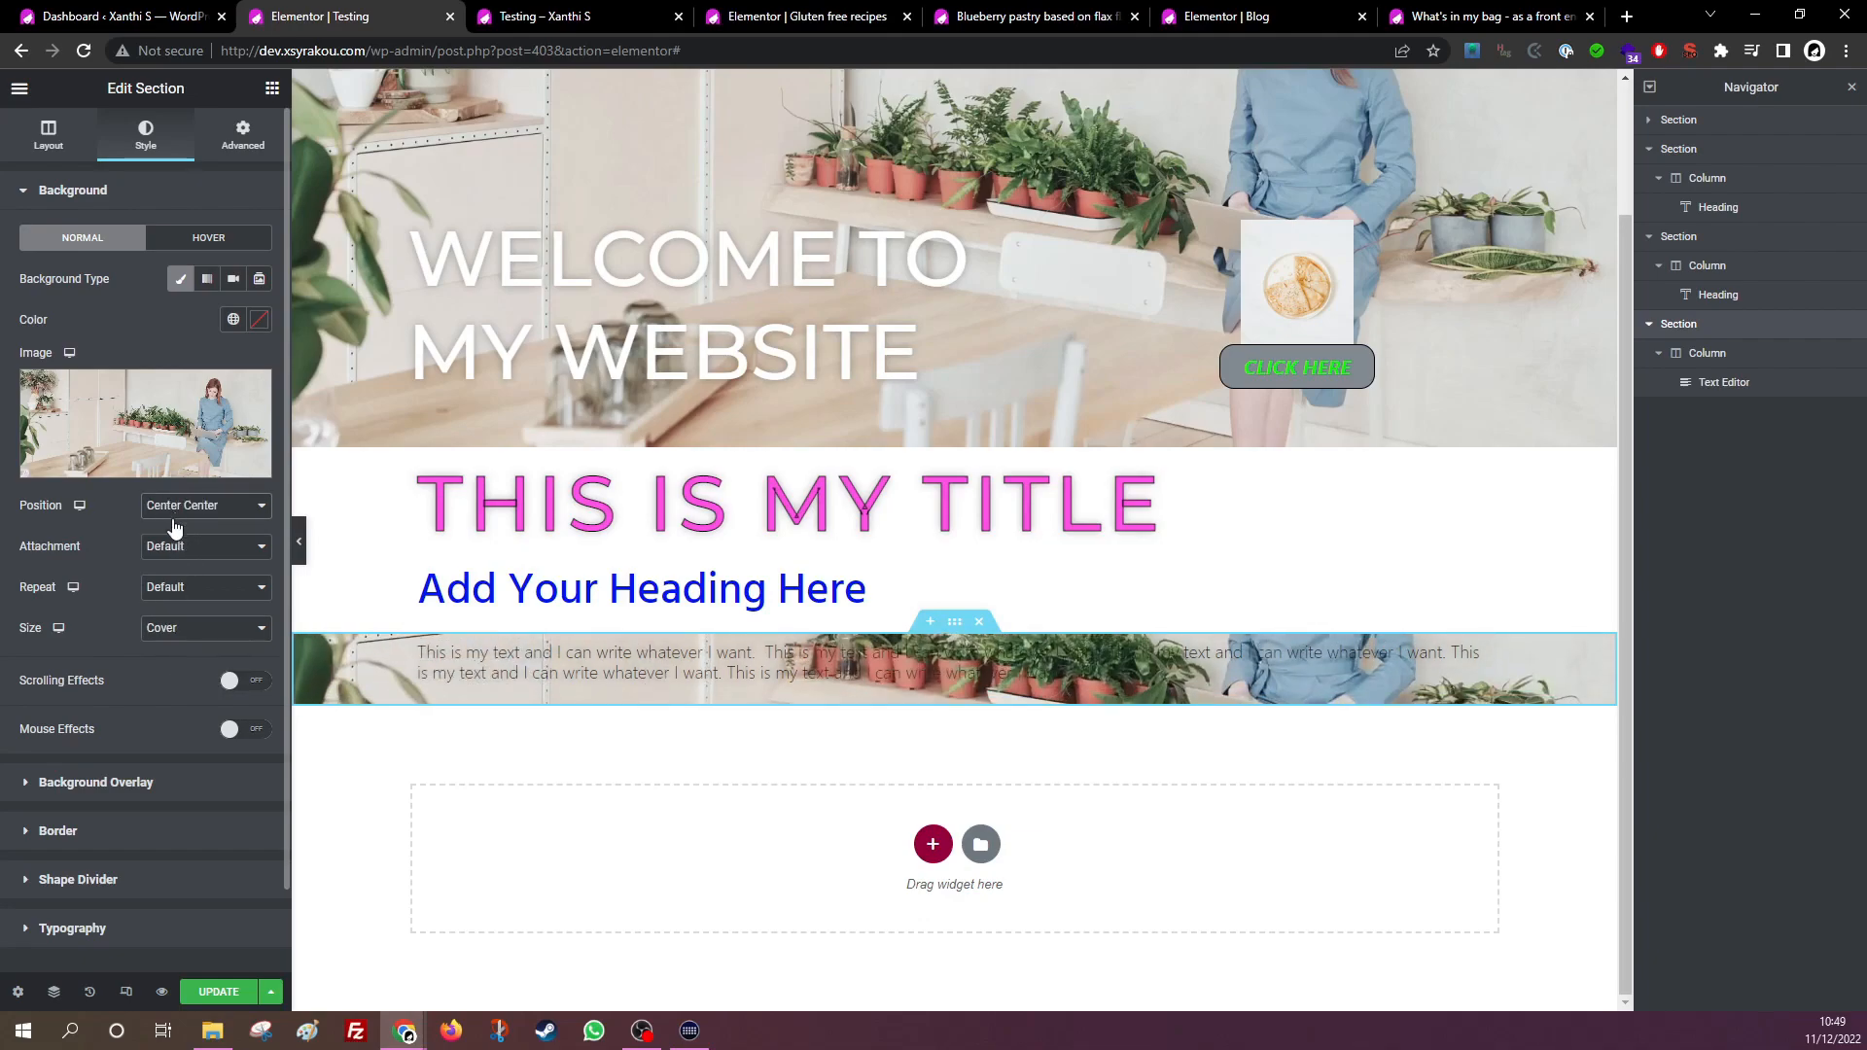
pyautogui.click(39, 144)
pyautogui.click(194, 382)
pyautogui.click(161, 433)
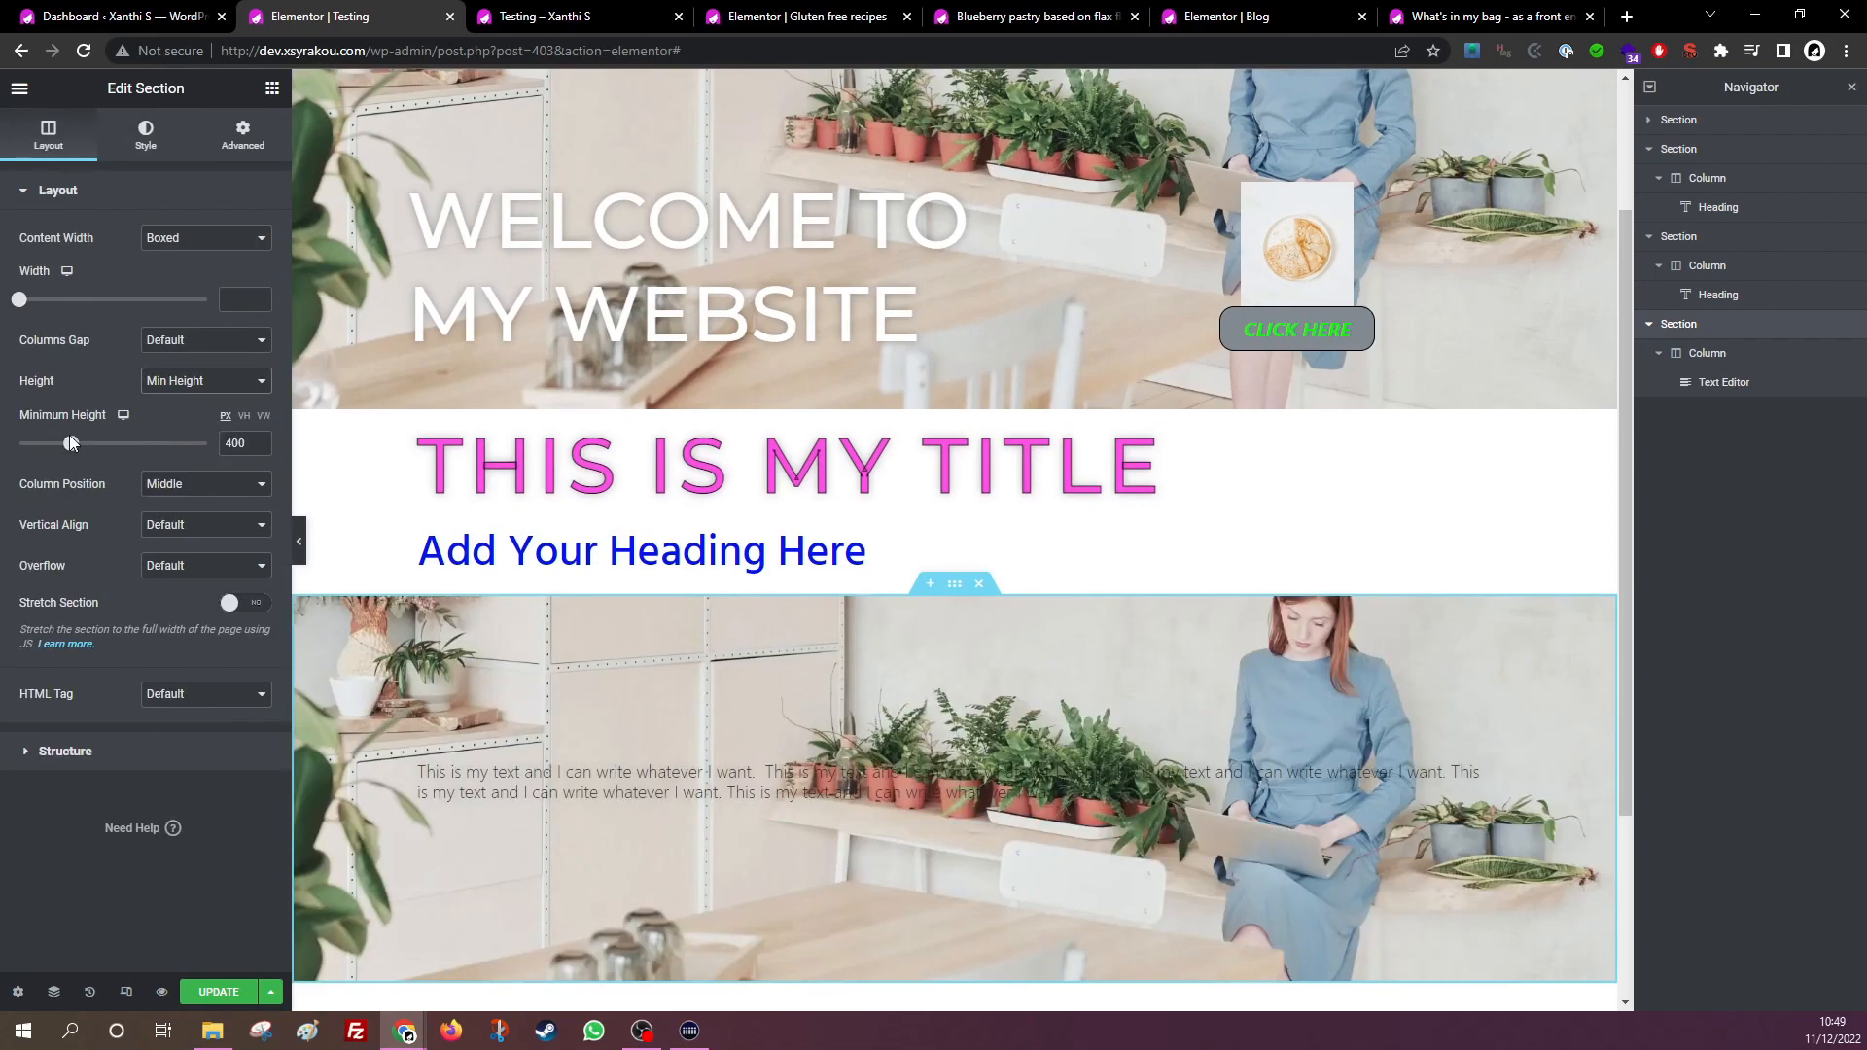
pyautogui.moveTo(70, 445); pyautogui.dragTo(36, 457)
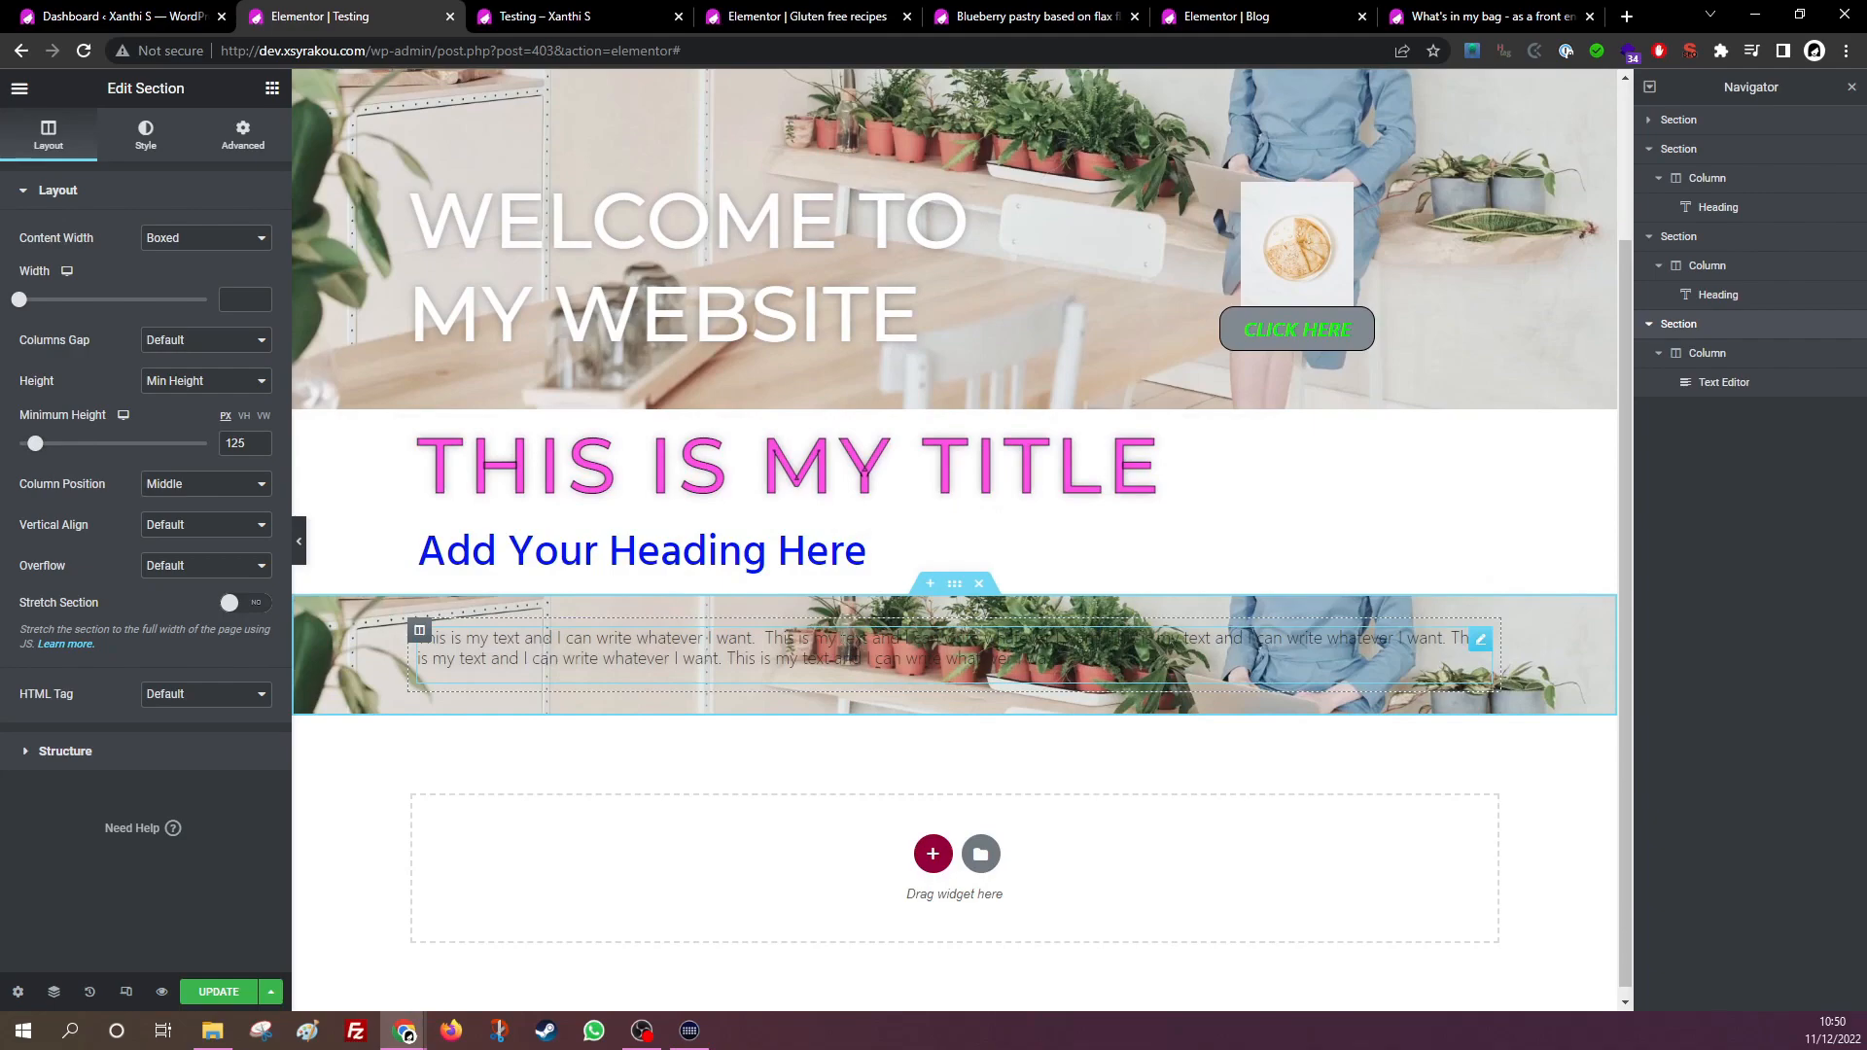
# Apply the White global color to the text of the Text Editor widget over the background image.
pyautogui.click(815, 645)
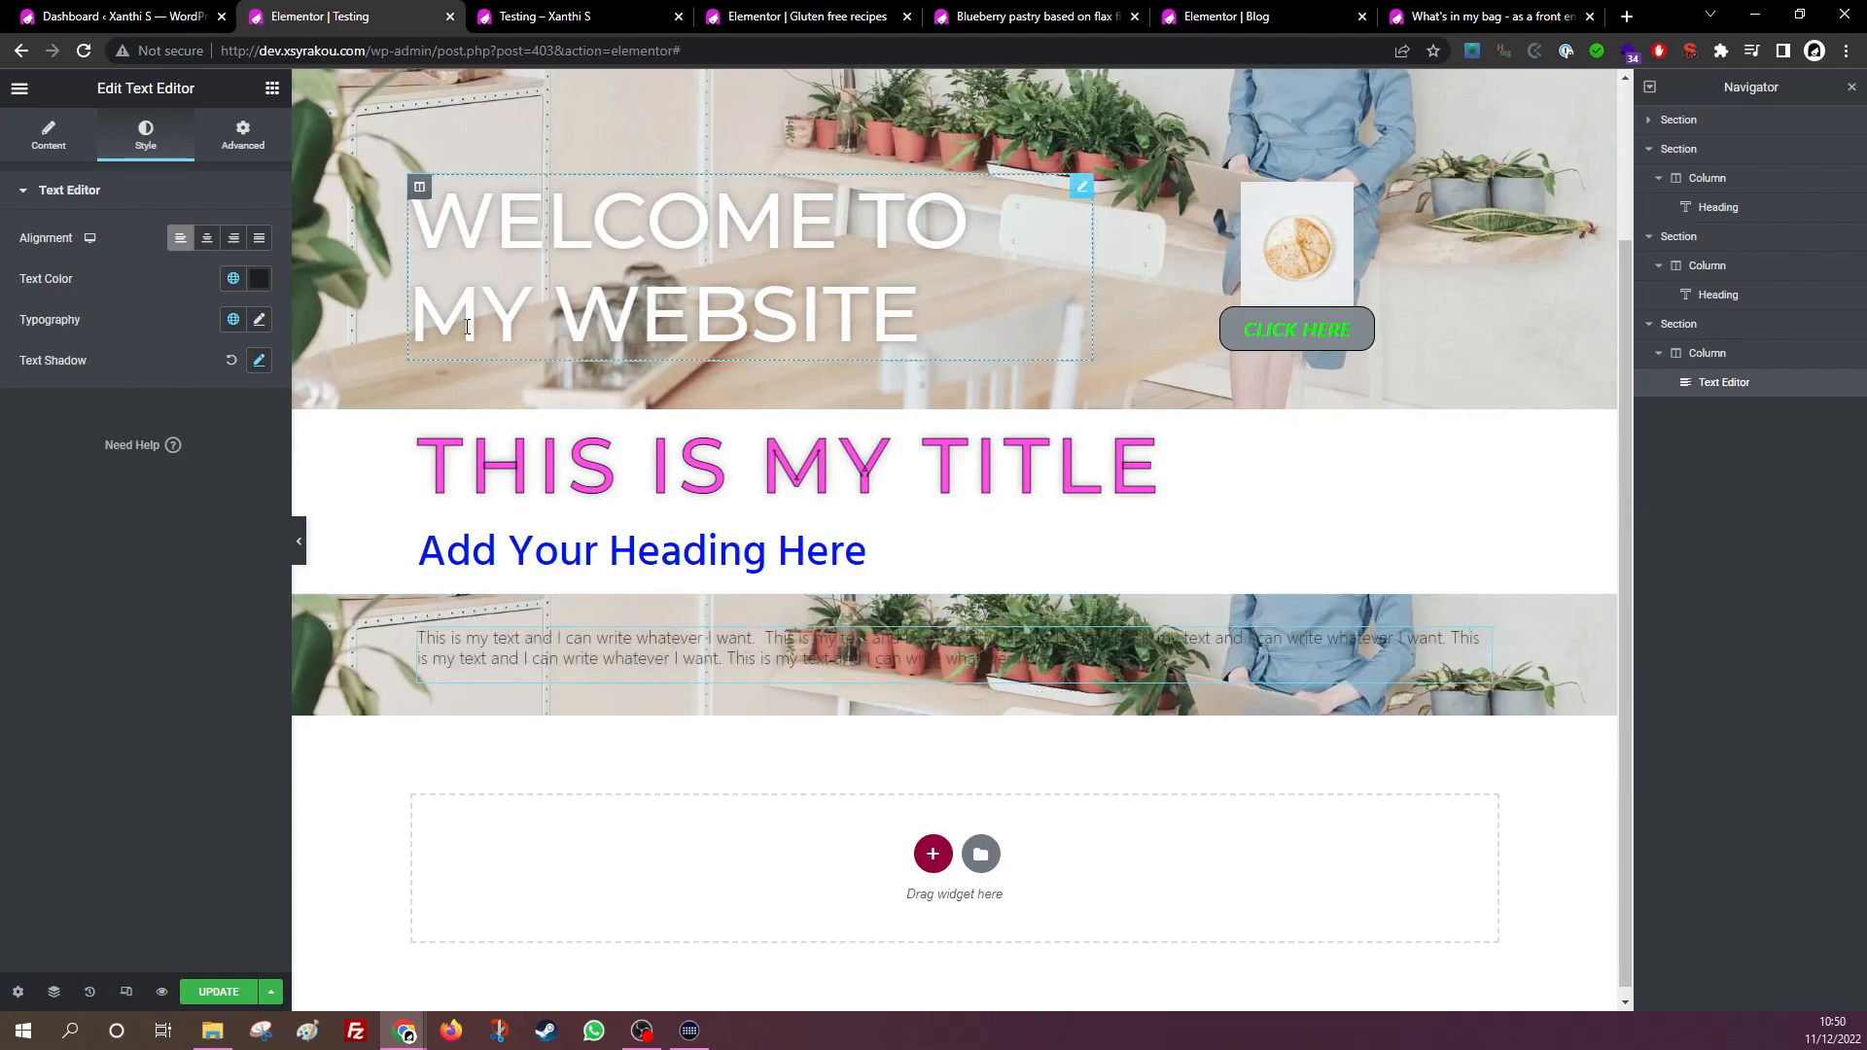
pyautogui.click(234, 278)
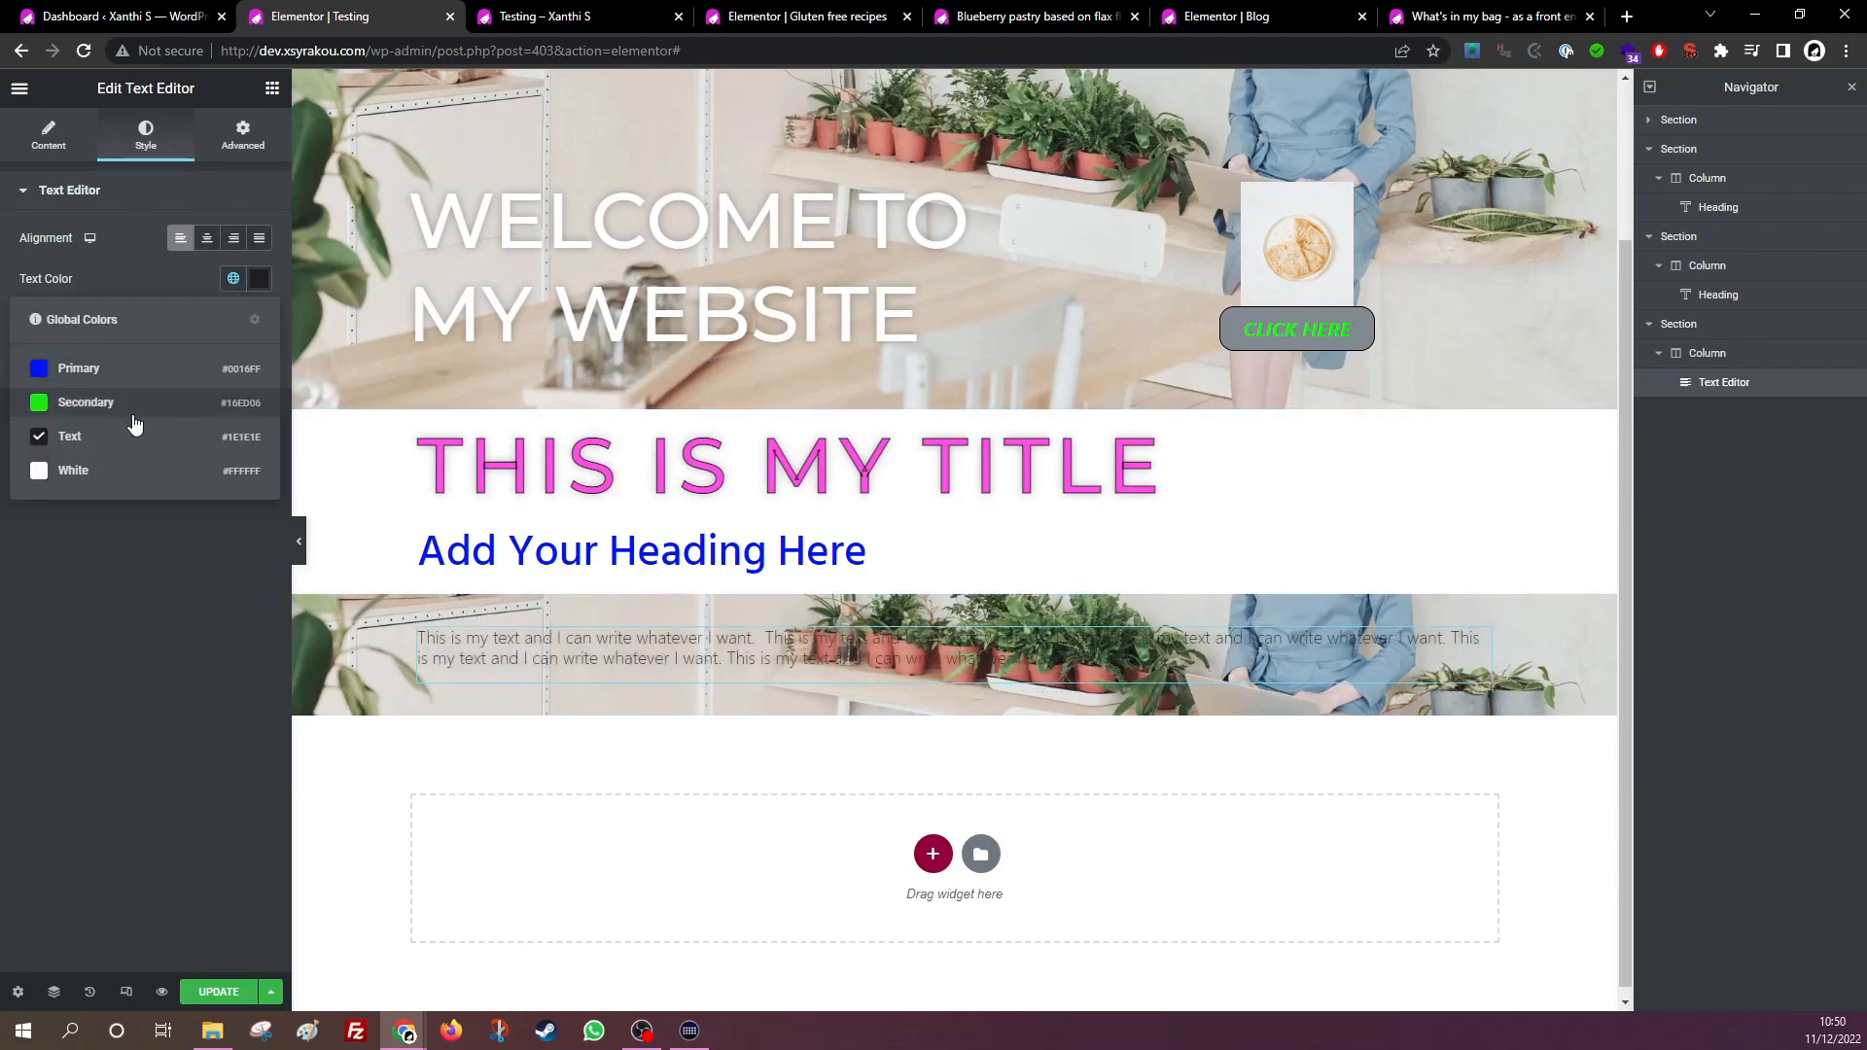
pyautogui.click(105, 470)
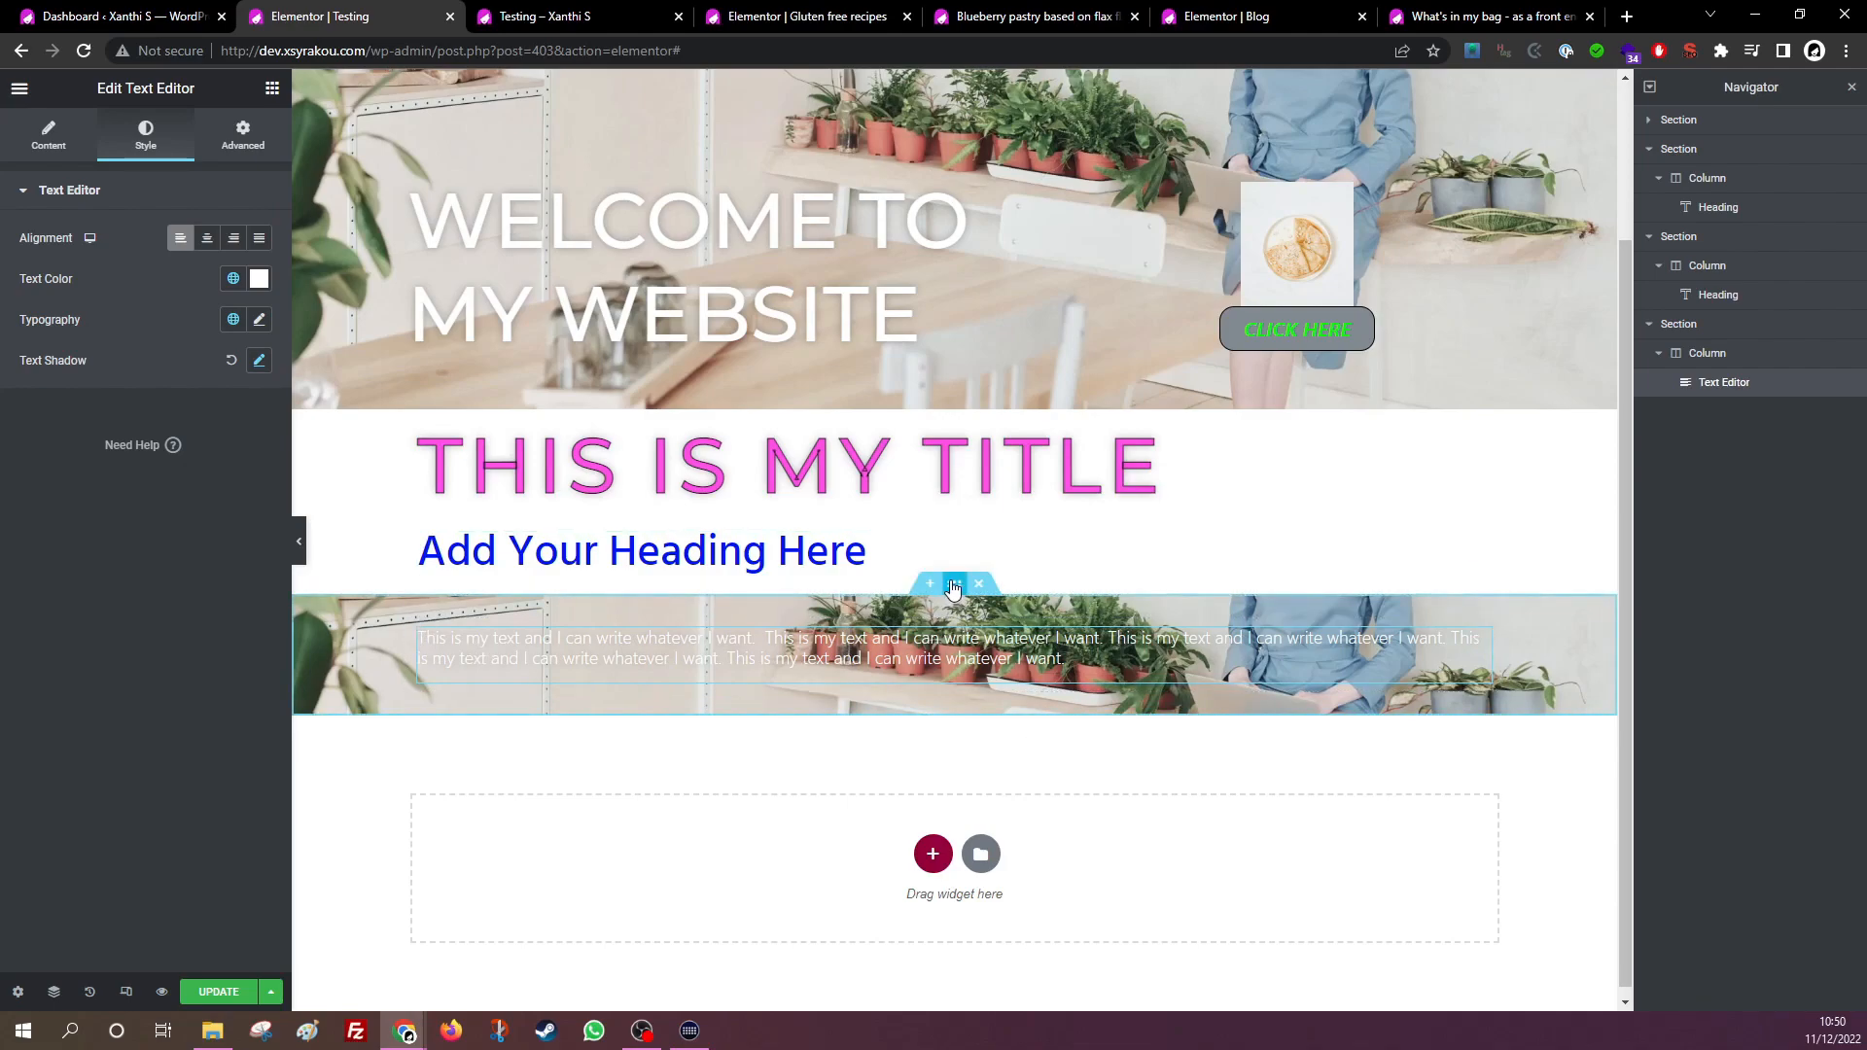
pyautogui.click(954, 586)
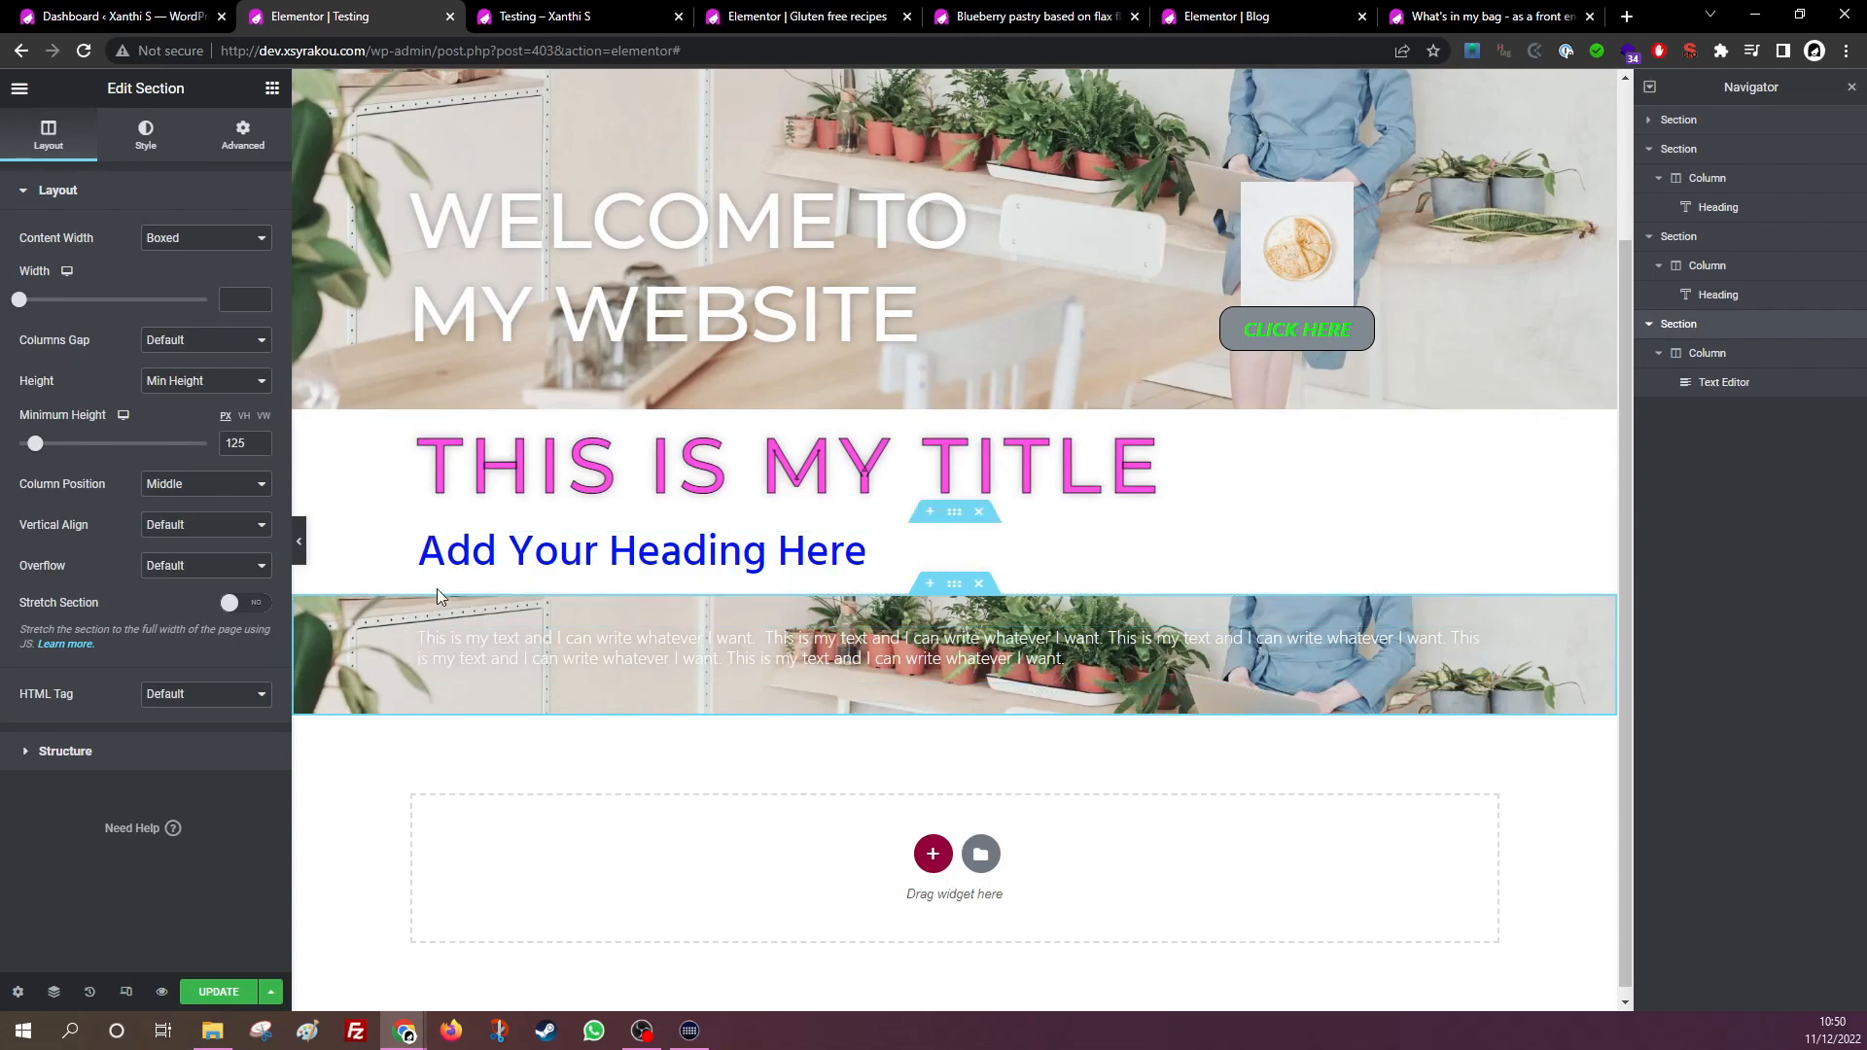
pyautogui.click(683, 637)
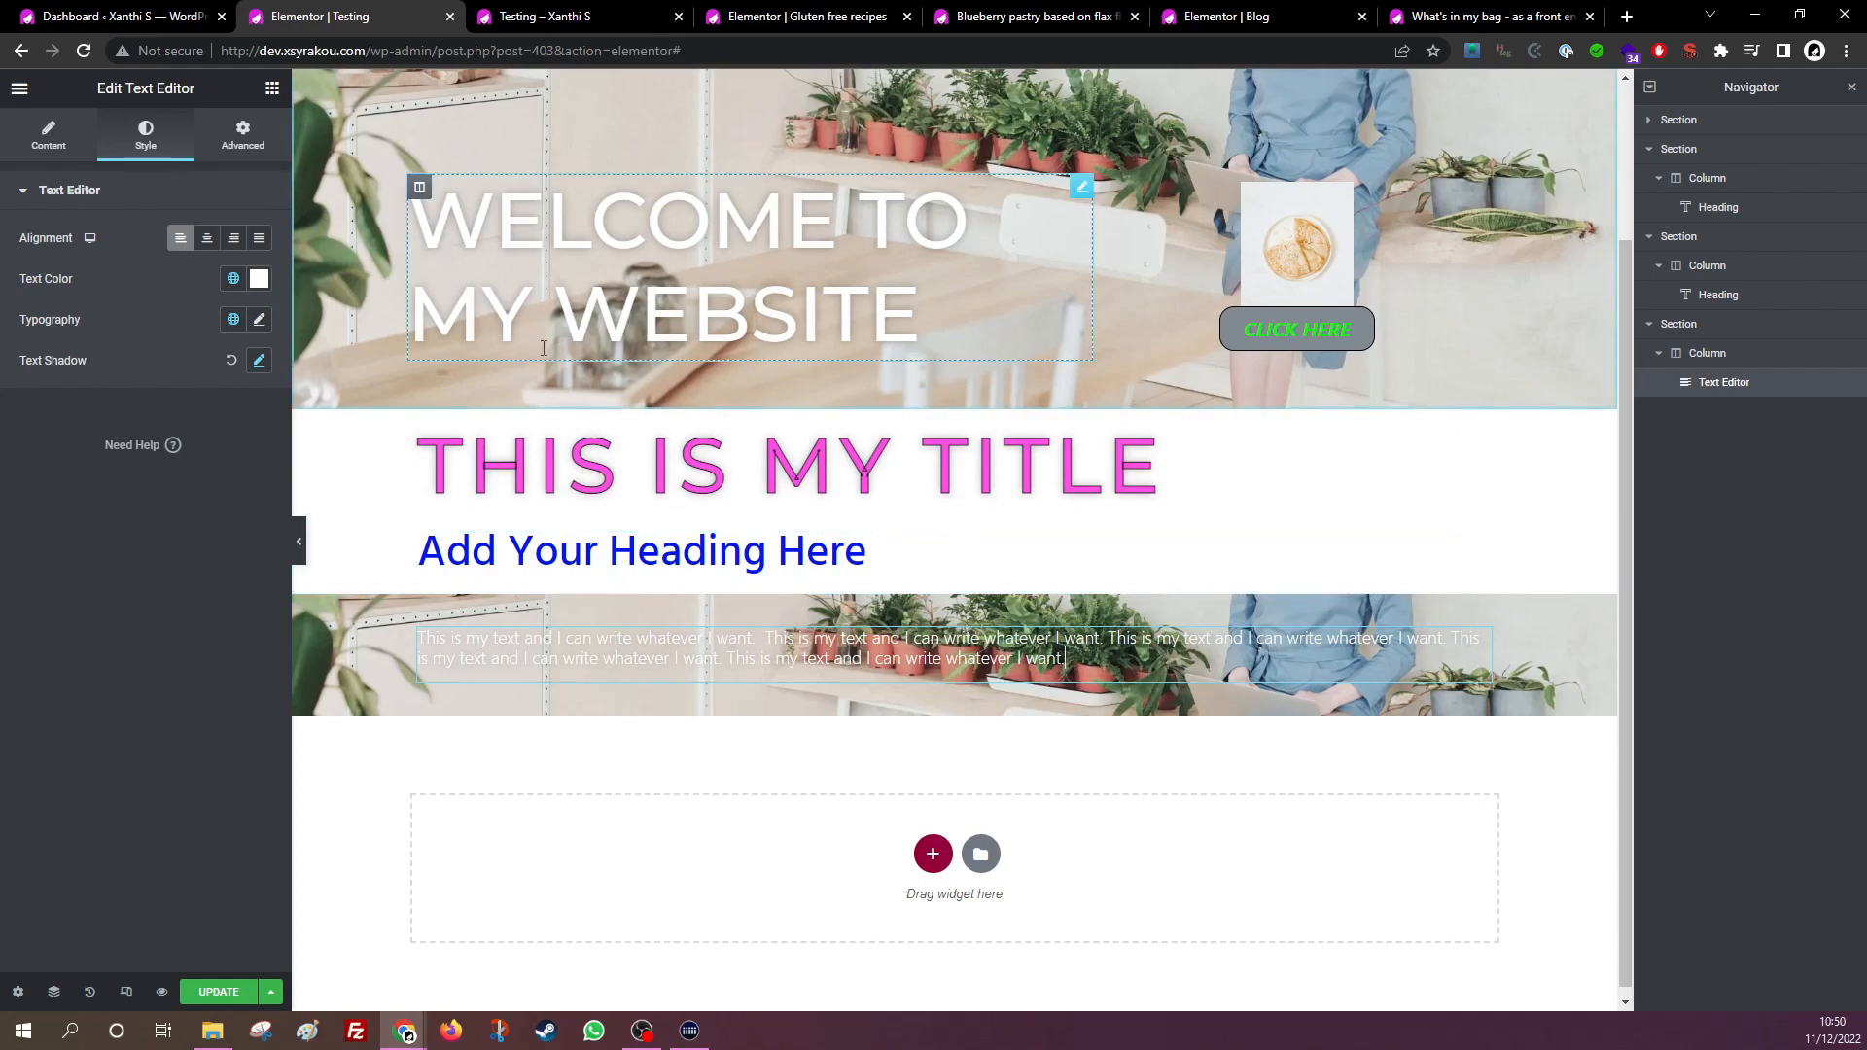
pyautogui.click(681, 543)
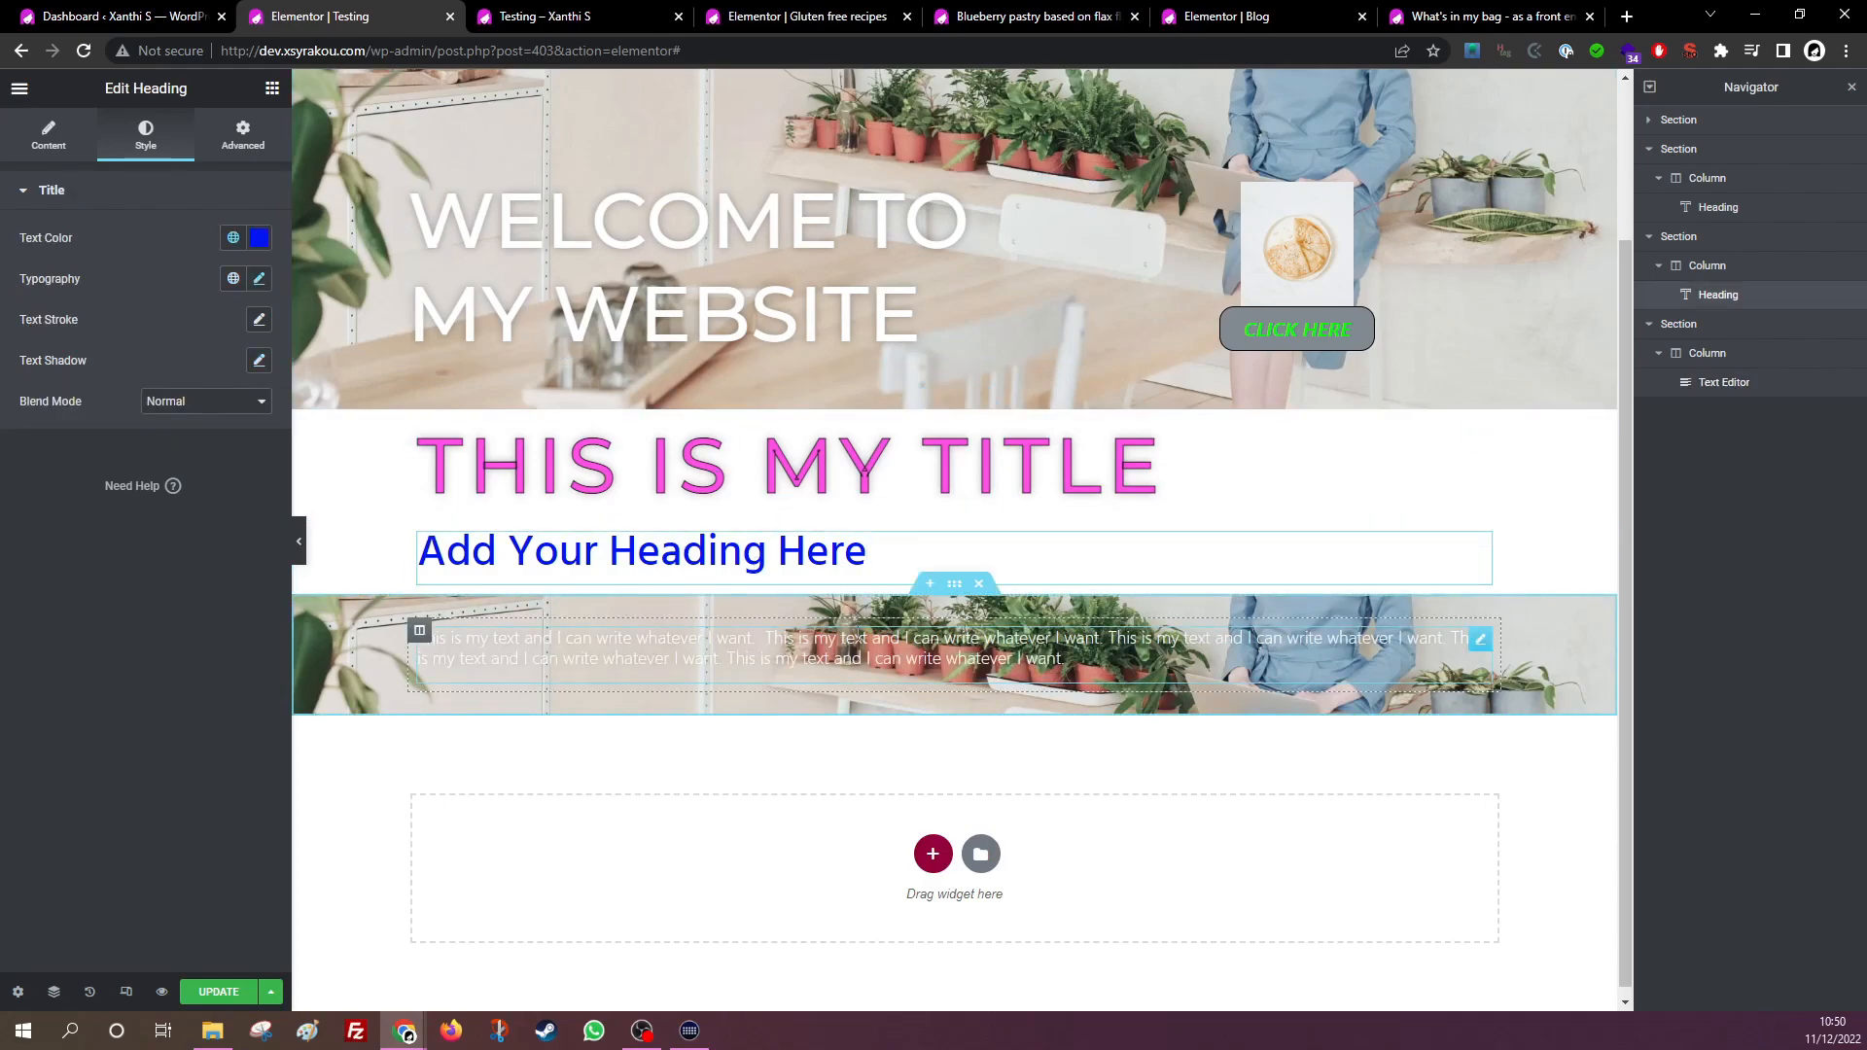
pyautogui.click(696, 649)
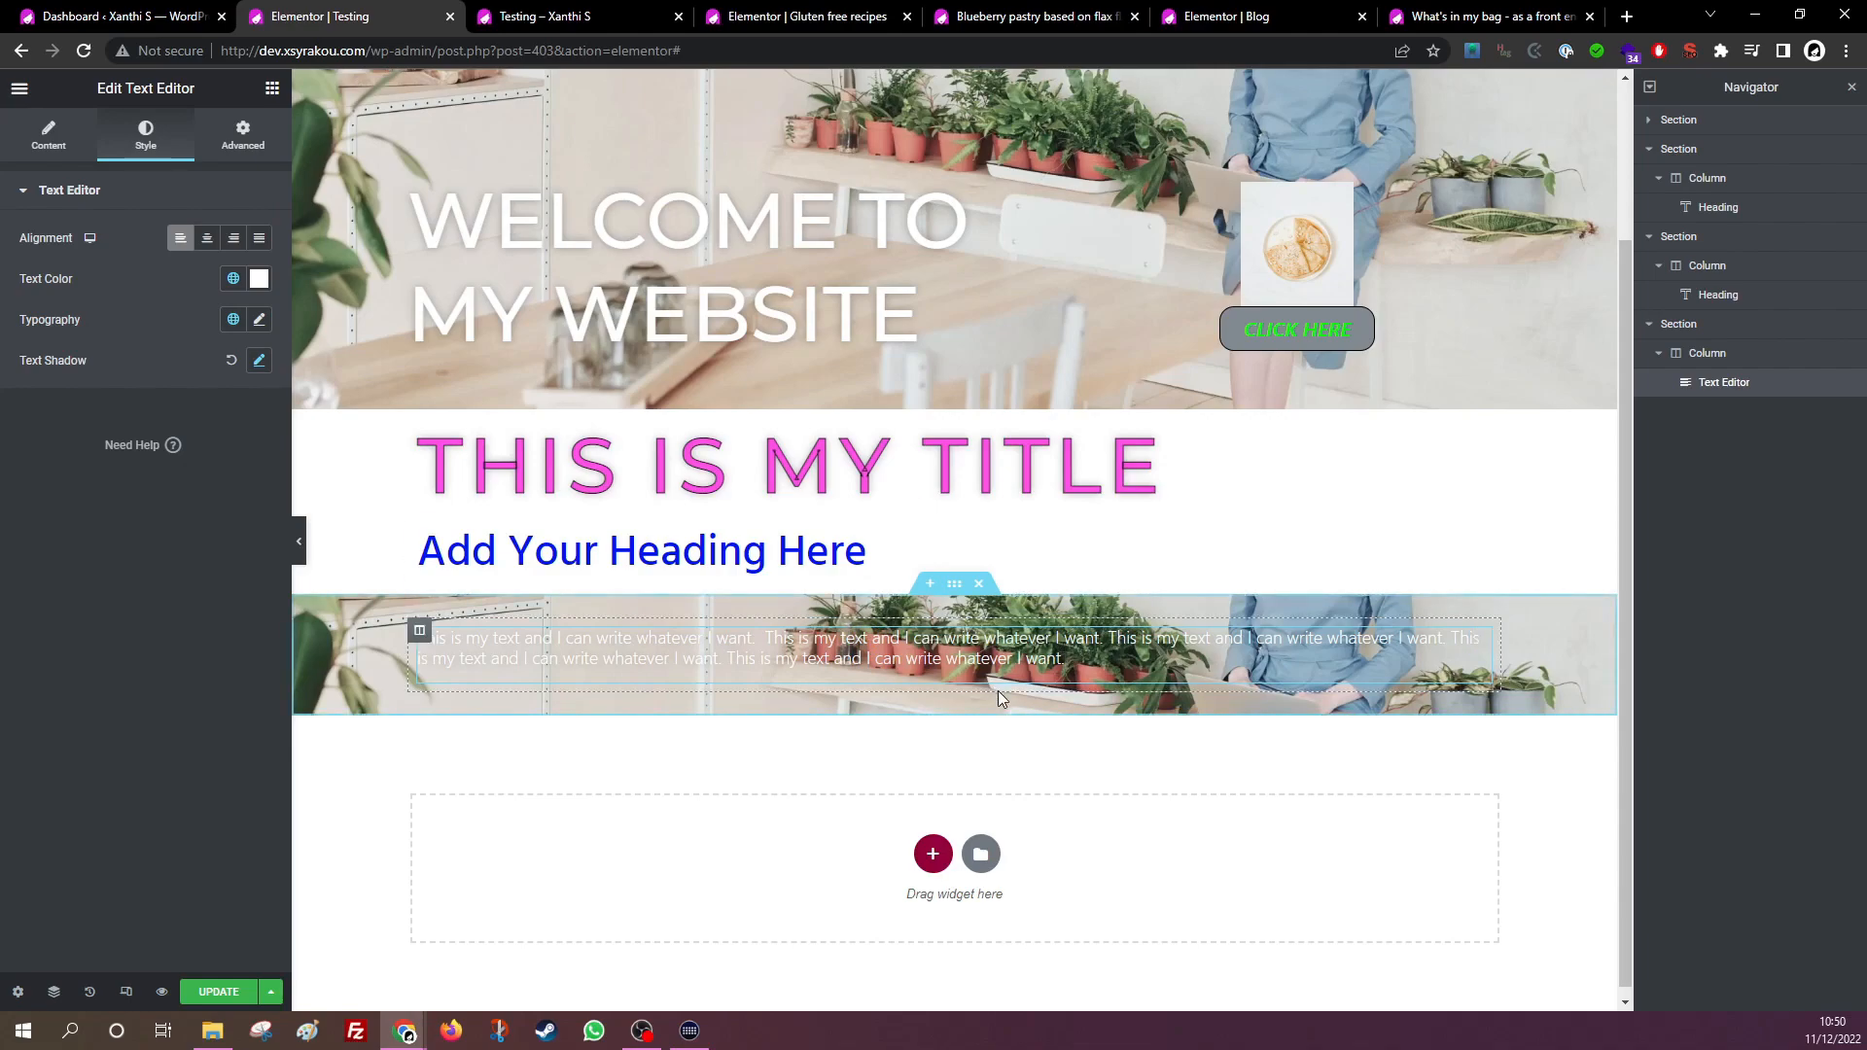